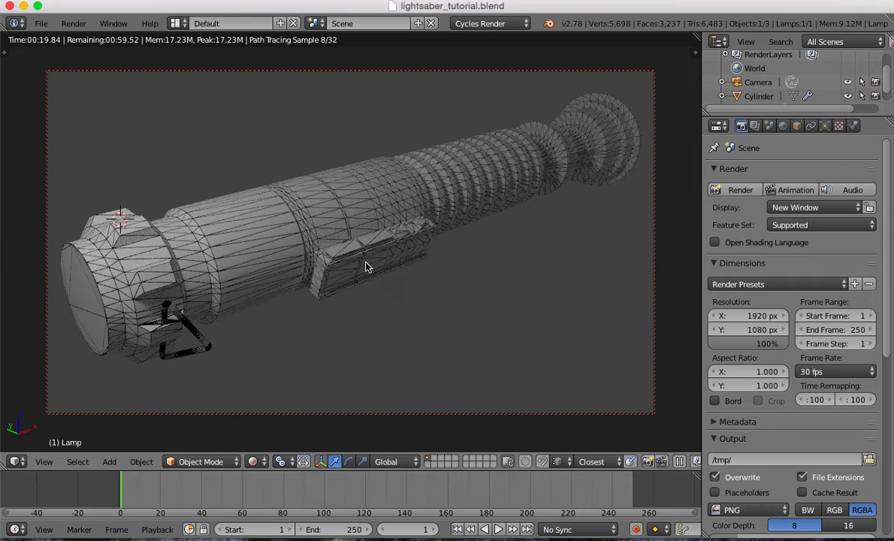
# Show the viewport in solid shading and turn on Screencast Keys through the operator search
pyautogui.press('z')
pyautogui.press('z')
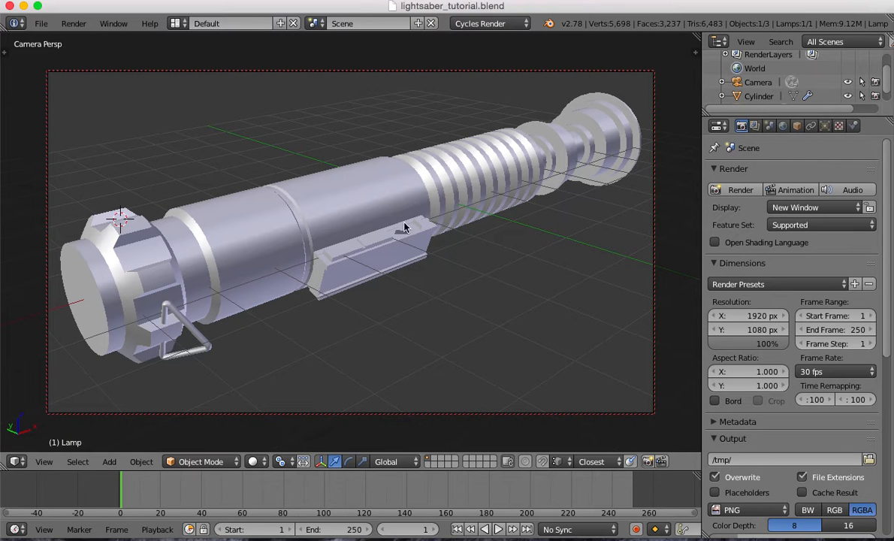
pyautogui.press('space')
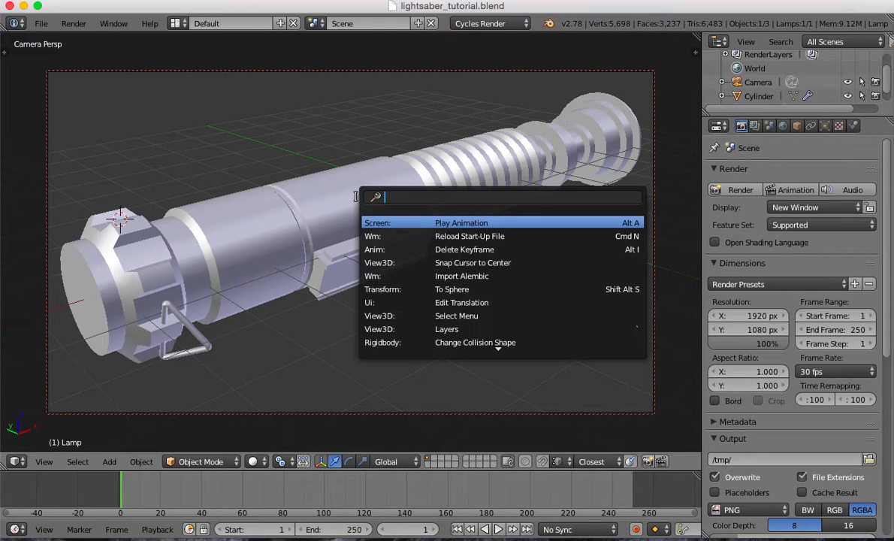
pyautogui.write('shor')
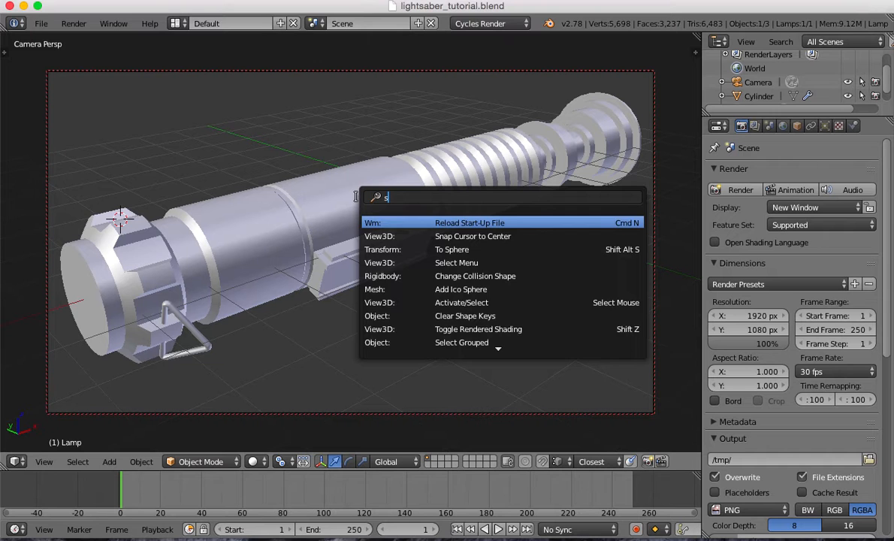
pyautogui.press('BackSpace')
pyautogui.press('BackSpace')
pyautogui.press('BackSpace')
pyautogui.press('BackSpace')
pyautogui.write('keyb')
pyautogui.press('BackSpace')
pyautogui.press('BackSpace')
pyautogui.press('BackSpace')
pyautogui.press('BackSpace')
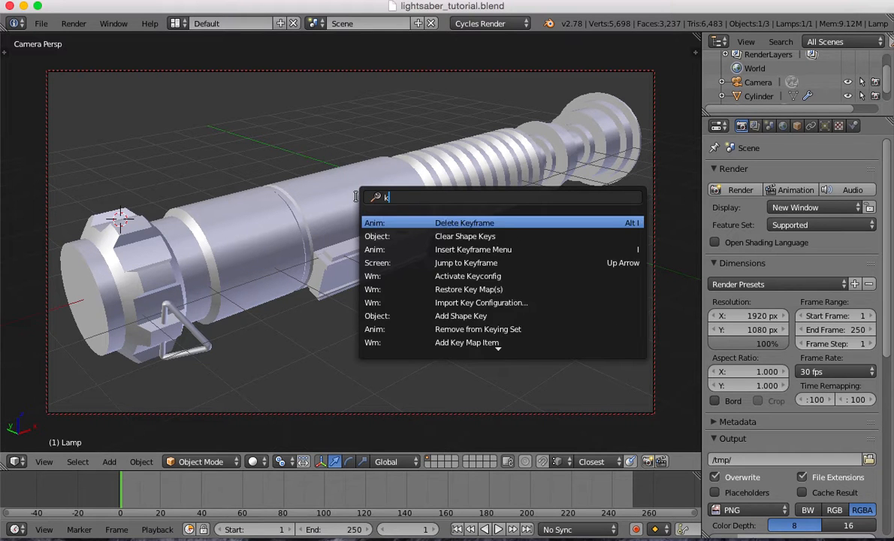
pyautogui.write('keys')
pyautogui.press('Down')
pyautogui.press('Down')
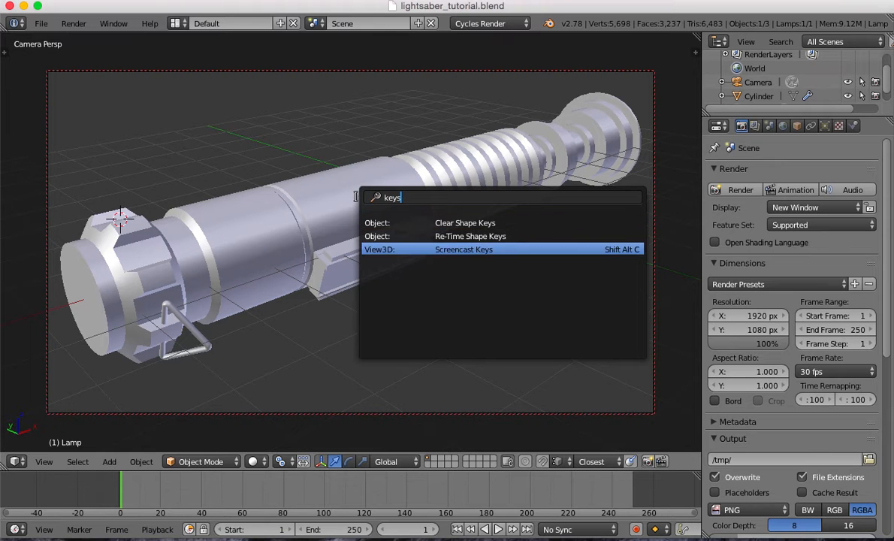
pyautogui.press('Return')
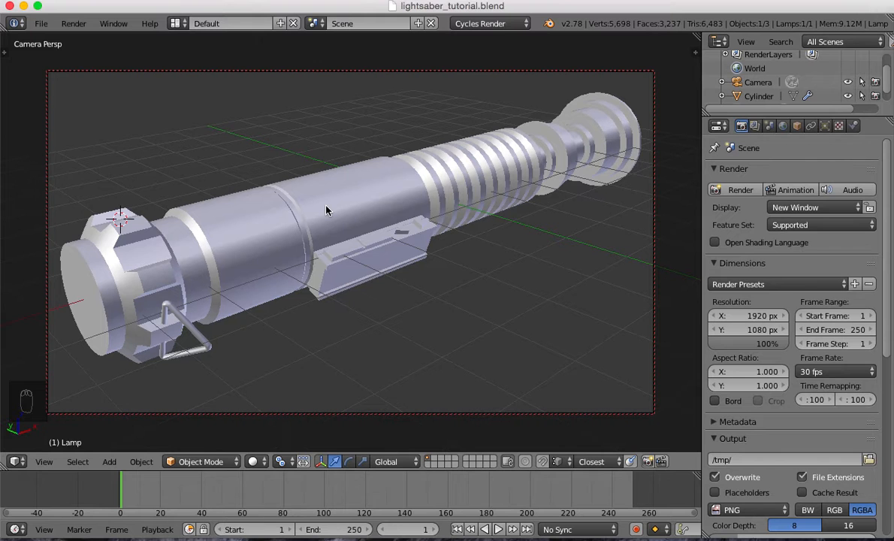
# Add a plane mesh to the scene
pyautogui.rightClick(327, 210)
pyautogui.hotkey('shift', 'a')
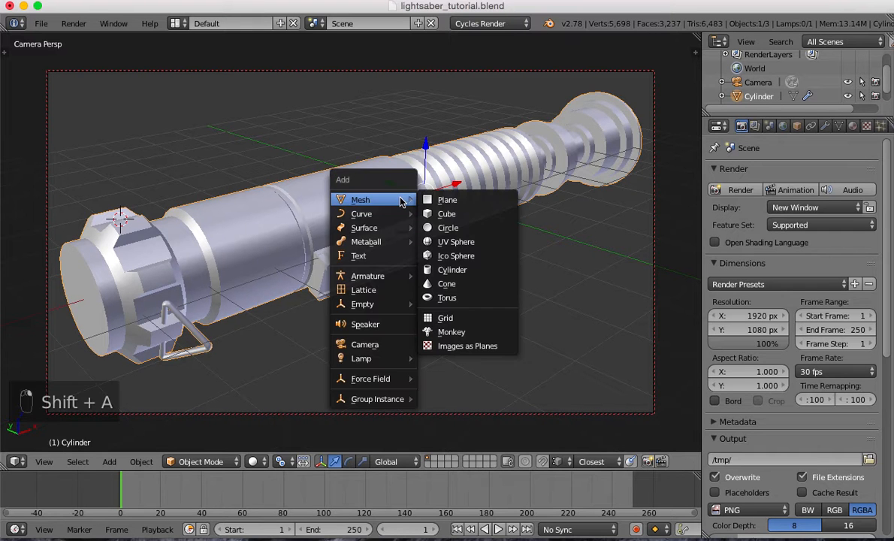
pyautogui.click(442, 200)
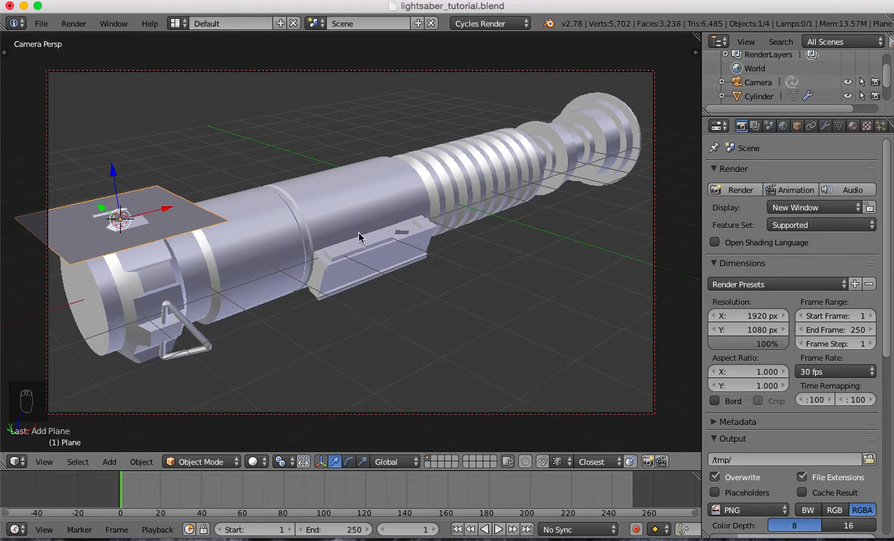
# Reset the 3D cursor to the scene's centre in top view and snap the new plane to the cursor
pyautogui.press('KP_0')
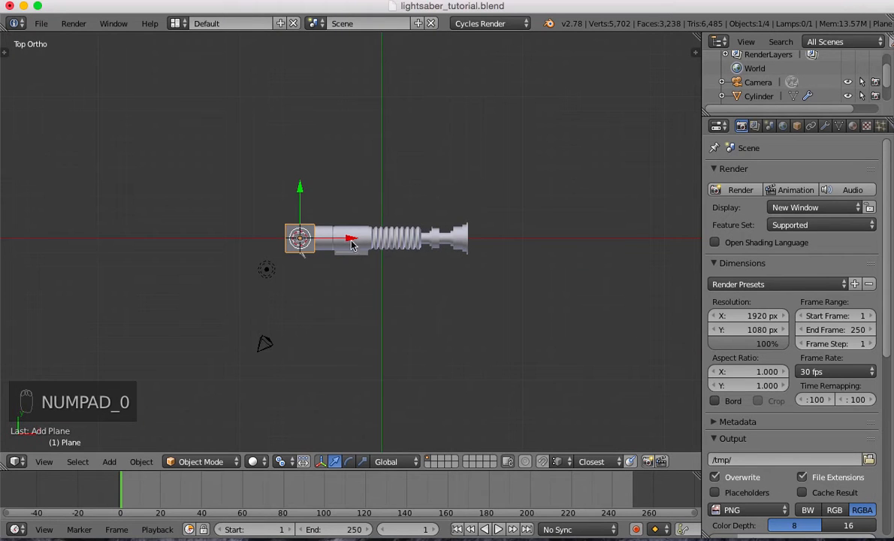
pyautogui.scroll(4, 413, 286)
pyautogui.hotkey('shift', 'c')
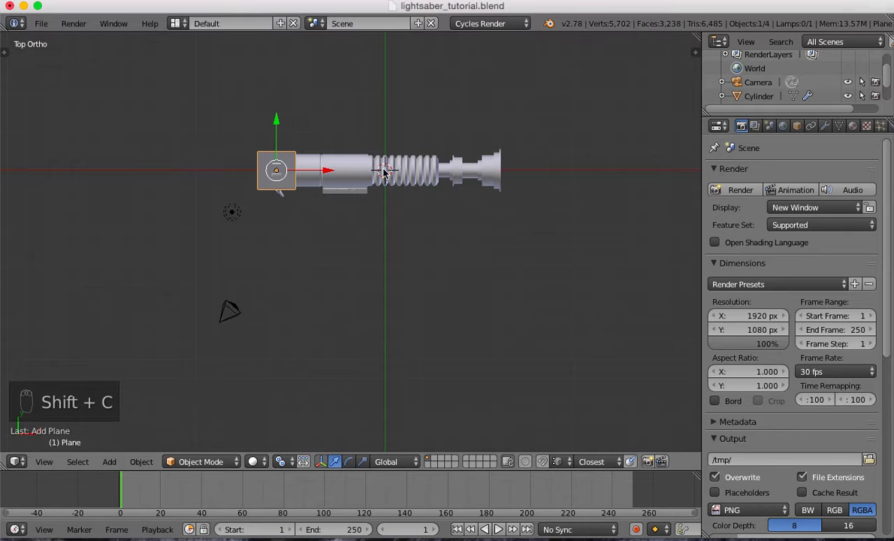
pyautogui.hotkey('shift', 's')
pyautogui.hotkey('shift', 's')
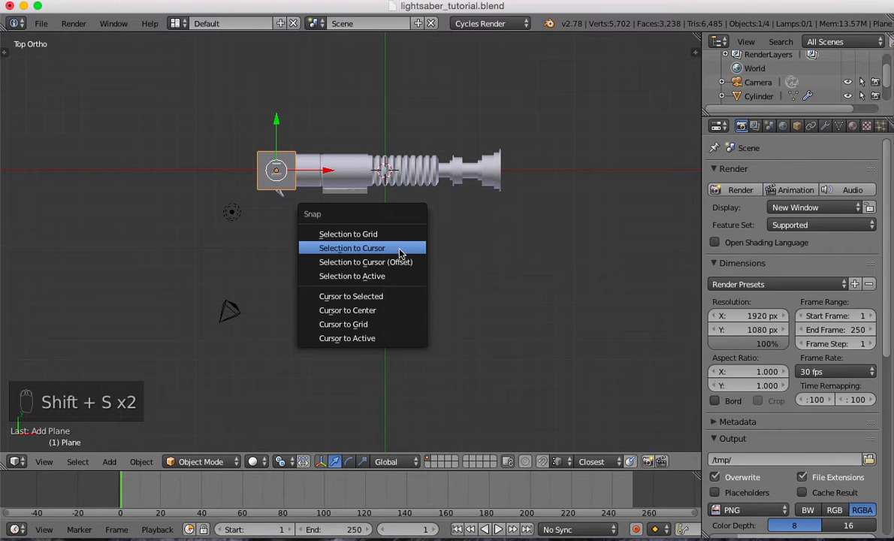
pyautogui.click(400, 253)
# Move the plane -1.04 along the global Z axis so it lies beneath the lightsaber hilt
pyautogui.moveTo(411, 208); pyautogui.dragTo(411, 115, button='middle')
pyautogui.scroll(6, 413, 230)
pyautogui.moveTo(422, 259); pyautogui.dragTo(424, 219, button='middle')
pyautogui.keyDown('shift'); pyautogui.moveTo(488, 344); pyautogui.dragTo(483, 214, button='middle'); pyautogui.keyUp('shift')
pyautogui.write('gz')
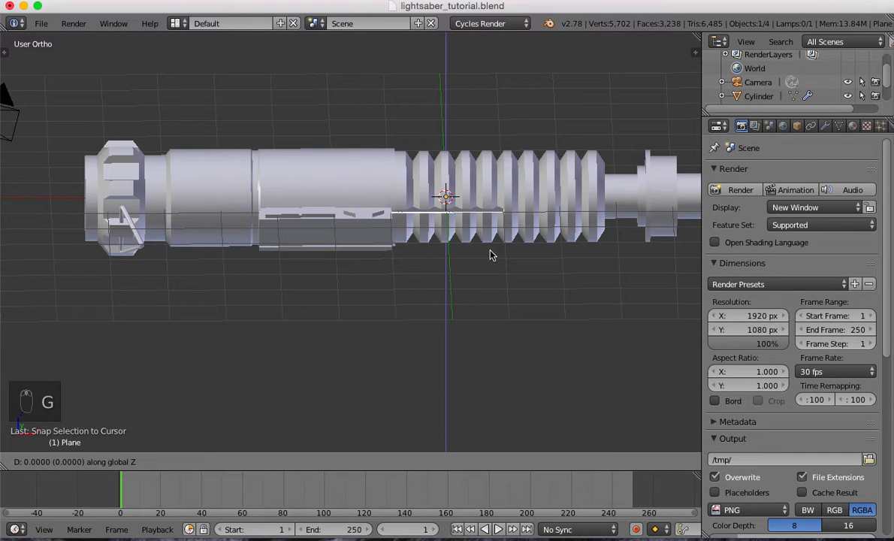
pyautogui.write('-1.04')
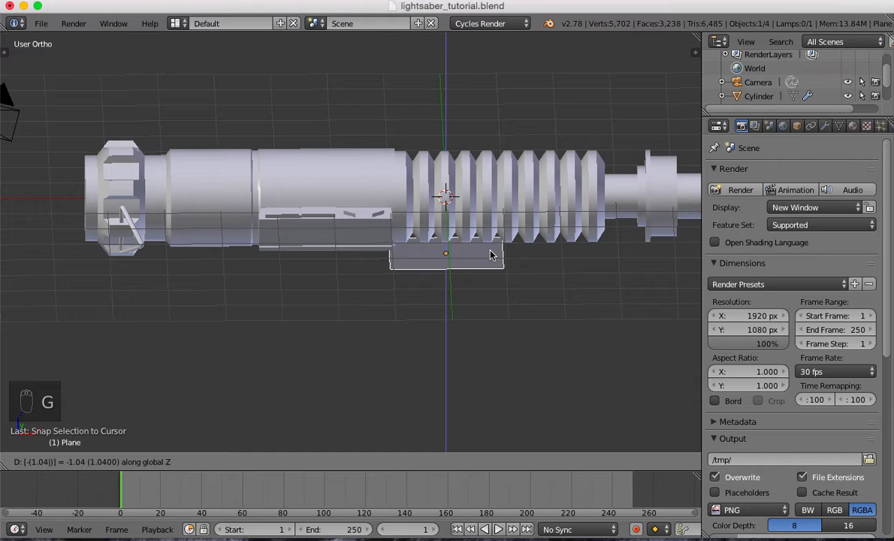
pyautogui.press('Return')
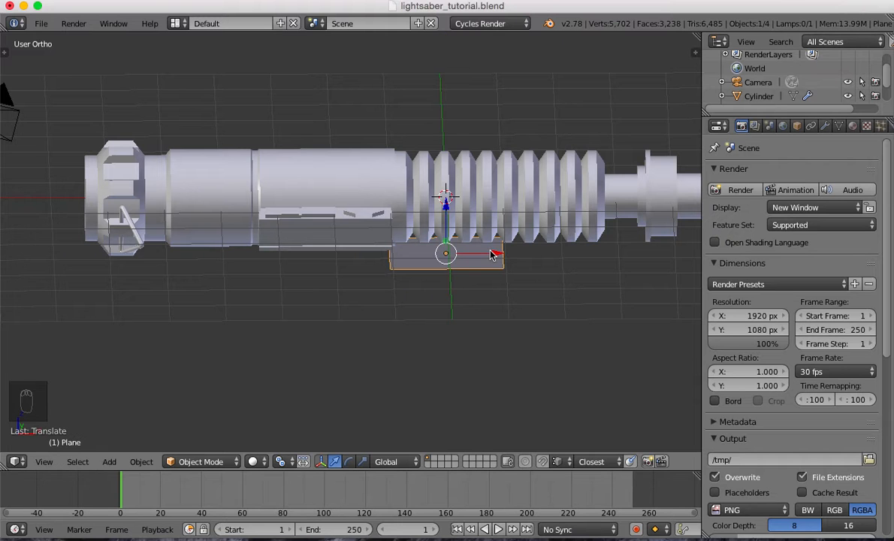
# Scale the plane up by a factor of 20 to serve as the floor
pyautogui.scroll(-2, 496, 280)
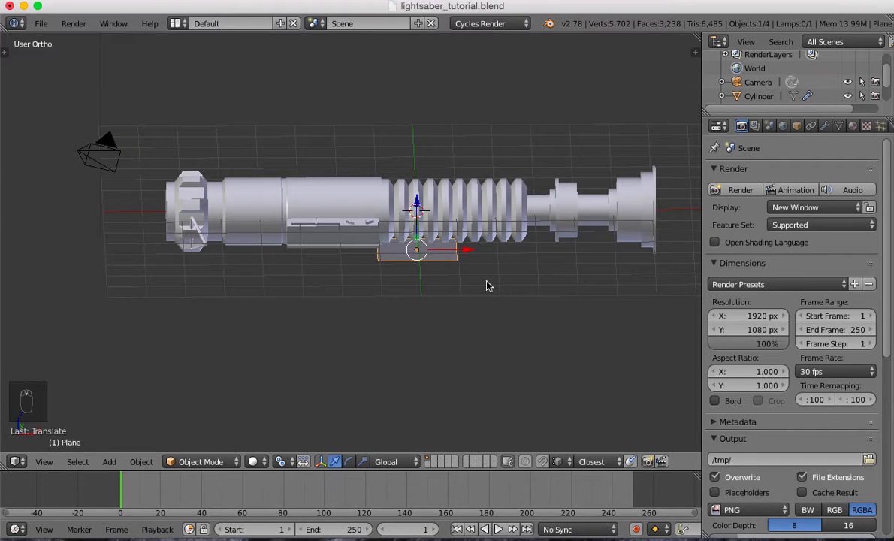
pyautogui.press('s')
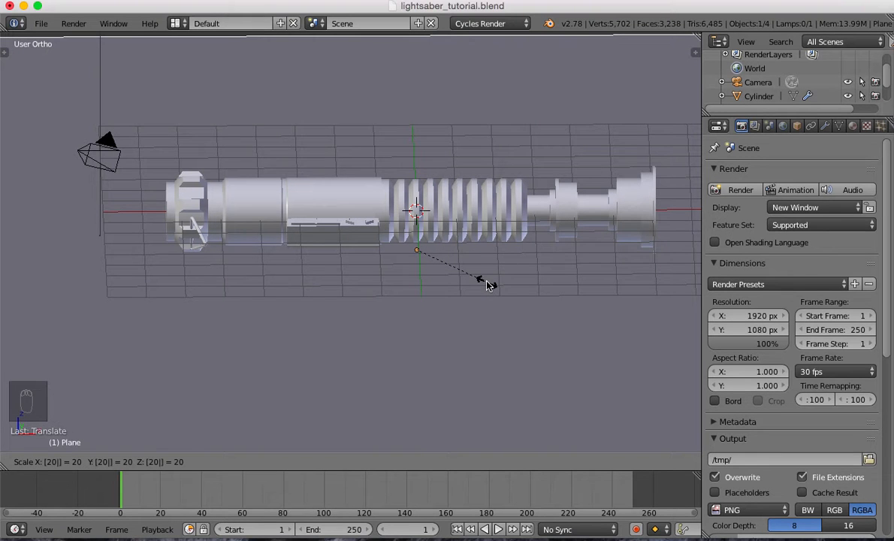
pyautogui.click(488, 284)
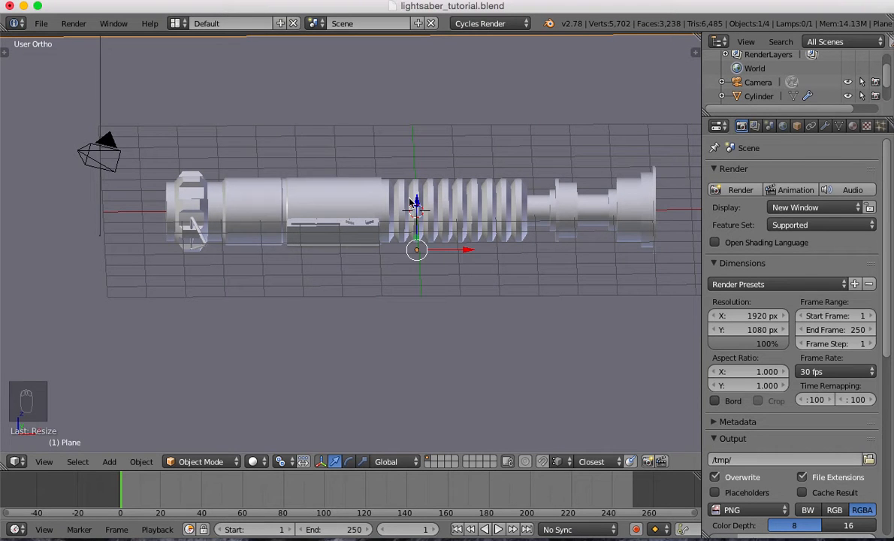
# Examine in front wireframe view how the selected lightsaber hilt sits against the floor plane along its length
pyautogui.rightClick(386, 194)
pyautogui.press('KP_1')
pyautogui.press('z')
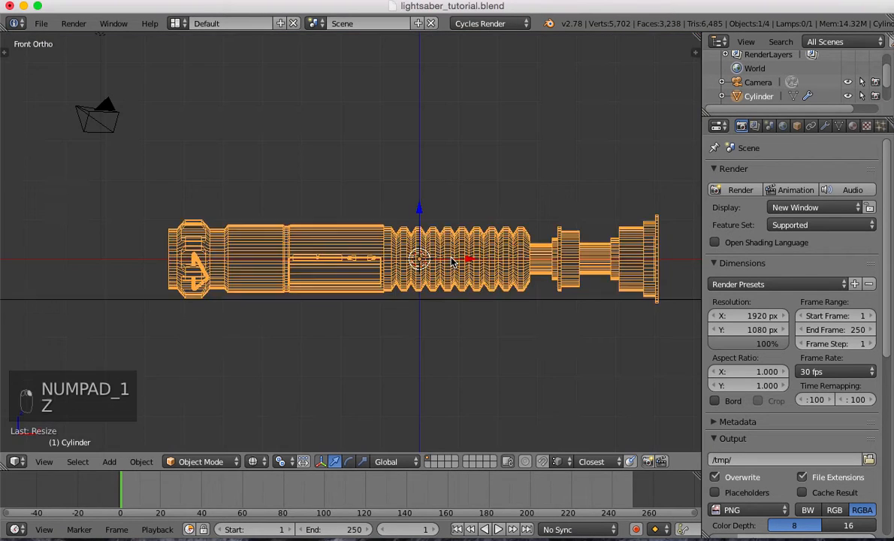
pyautogui.scroll(3, 485, 303)
pyautogui.scroll(-2, 593, 295)
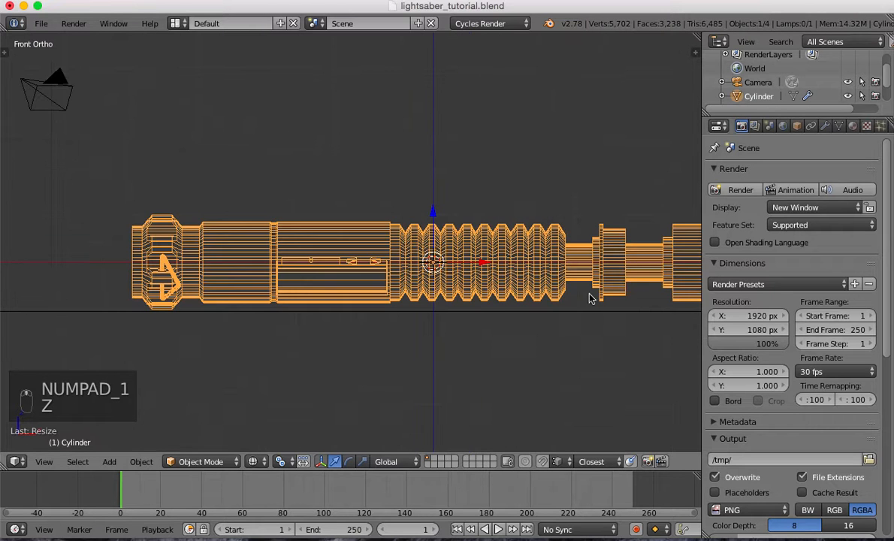
pyautogui.keyDown('shift'); pyautogui.moveTo(614, 289); pyautogui.dragTo(462, 268, button='middle'); pyautogui.keyUp('shift')
pyautogui.scroll(1, 550, 270)
pyautogui.scroll(-2, 340, 211)
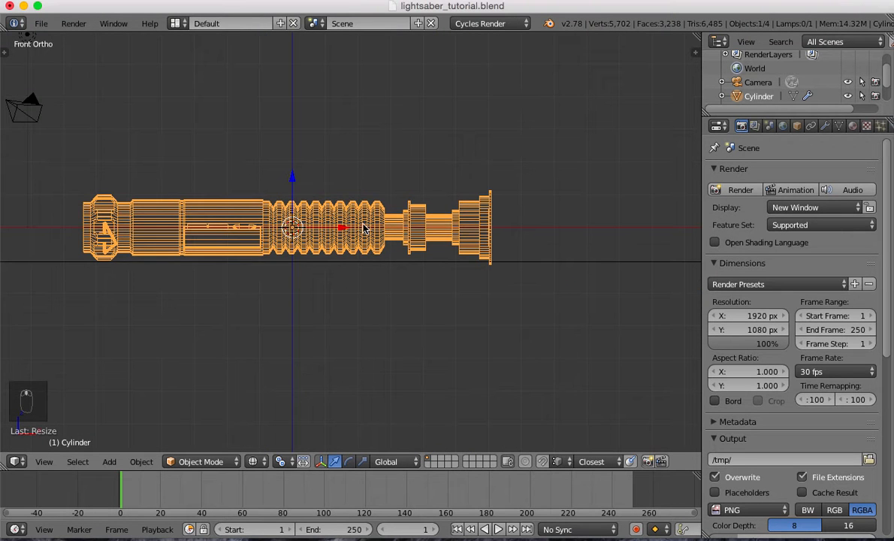
pyautogui.press('z')
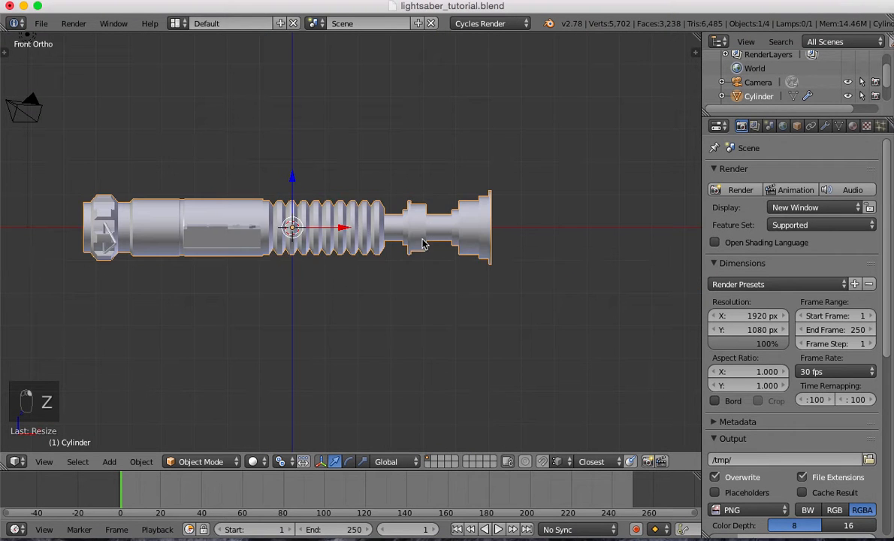
# Set the lightsaber hilt's rotation to 107° on X and -0.6° on Y
pyautogui.press('n')
pyautogui.scroll(6, 646, 143)
pyautogui.click(617, 133)
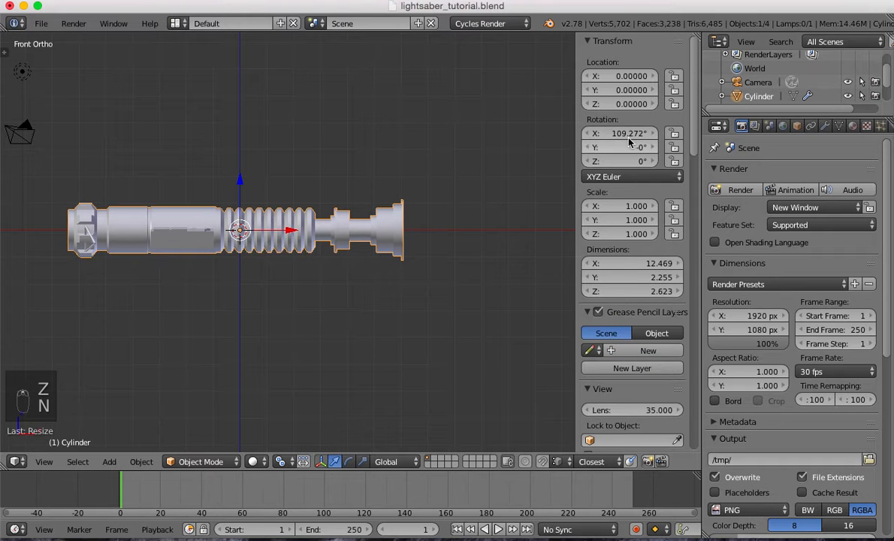
pyautogui.write('107')
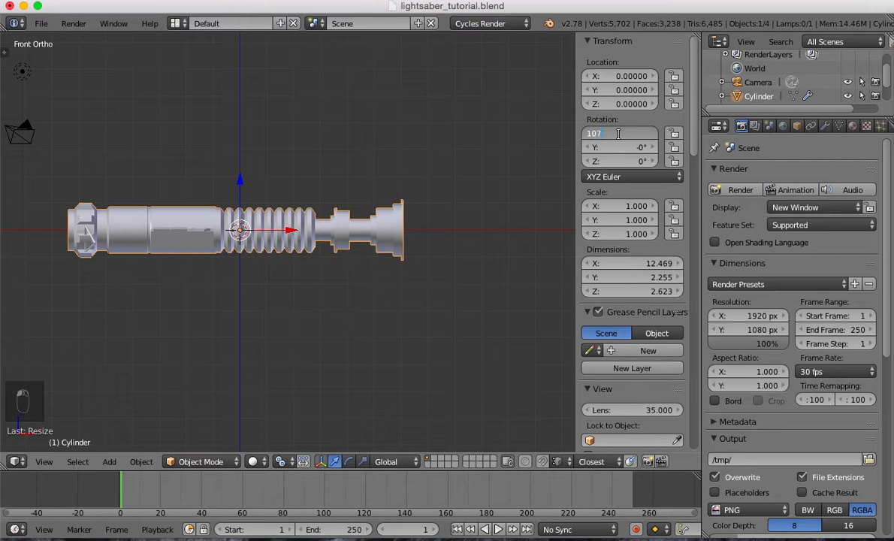
pyautogui.press('Tab')
pyautogui.press('BackSpace')
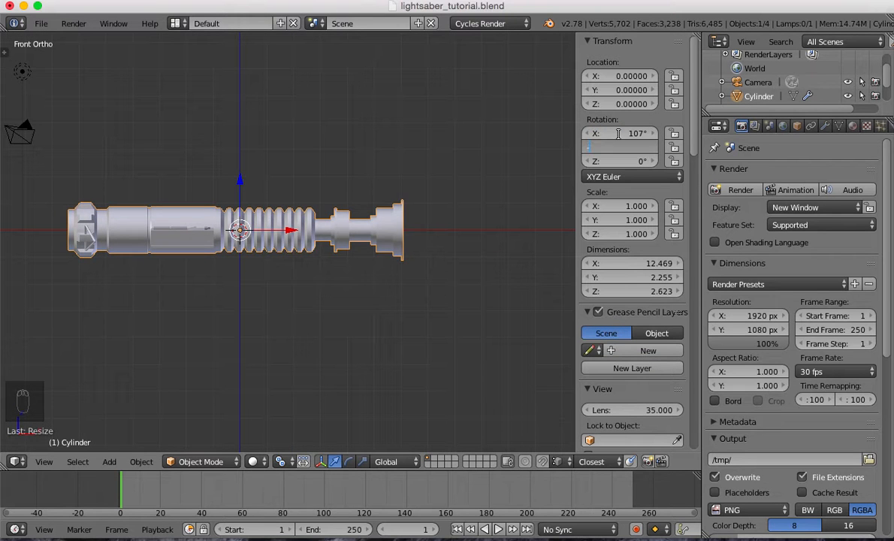
pyautogui.write('-0.6')
pyautogui.press('Return')
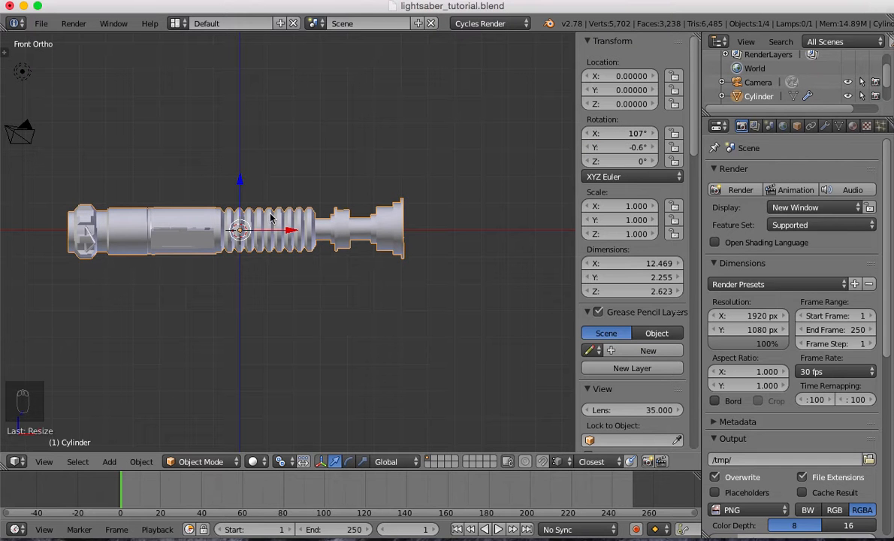
# Check the rotated hilt's contact with the floor in wireframe, and display a rendered preview through the camera
pyautogui.press('z')
pyautogui.press('z')
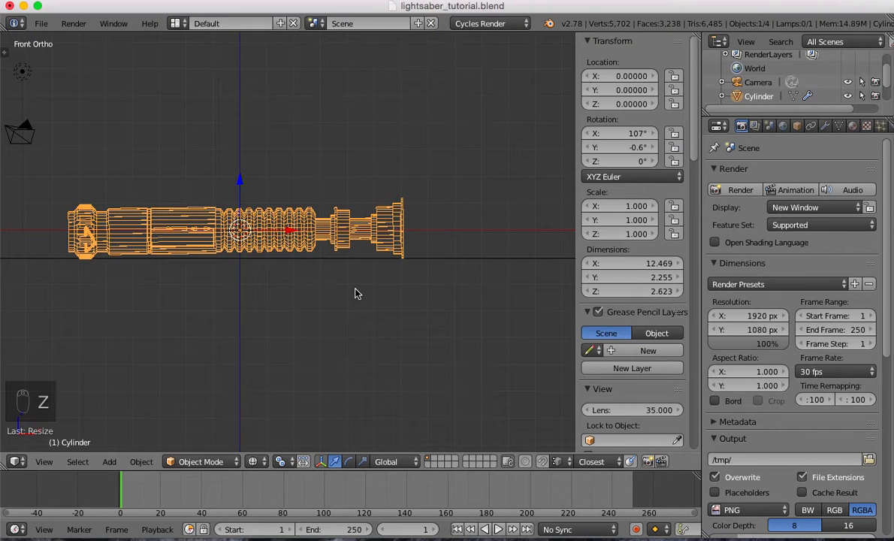
pyautogui.press('z')
pyautogui.scroll(3, 366, 289)
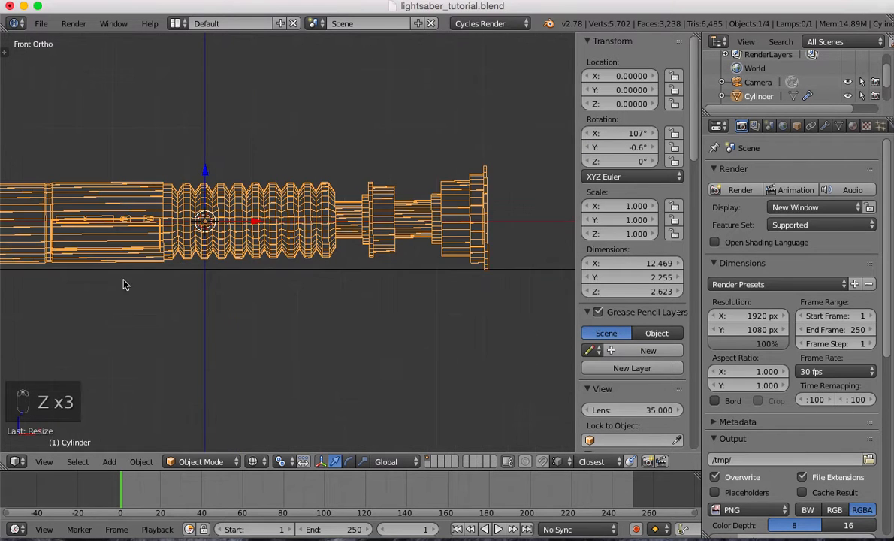
pyautogui.scroll(-3, 172, 289)
pyautogui.scroll(3, 453, 285)
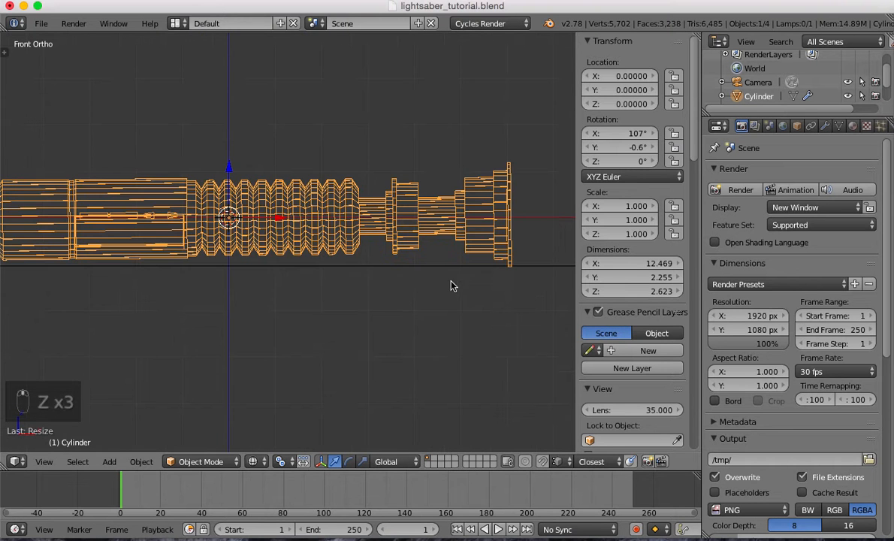
pyautogui.press('KP_0')
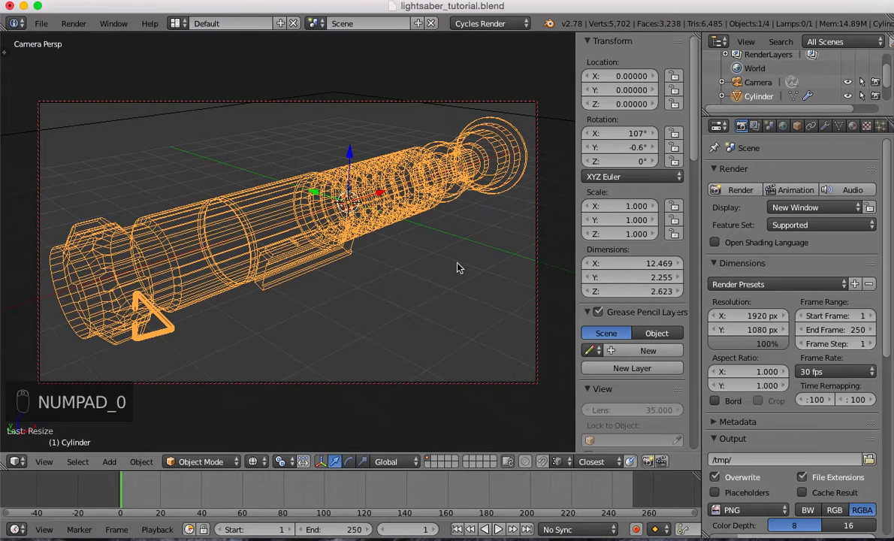
pyautogui.hotkey('shift', 'z')
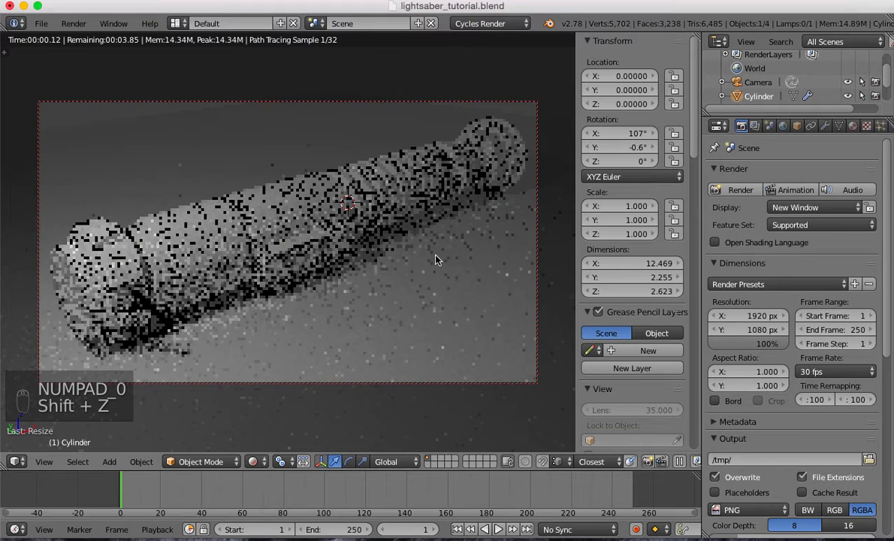
pyautogui.press('n')
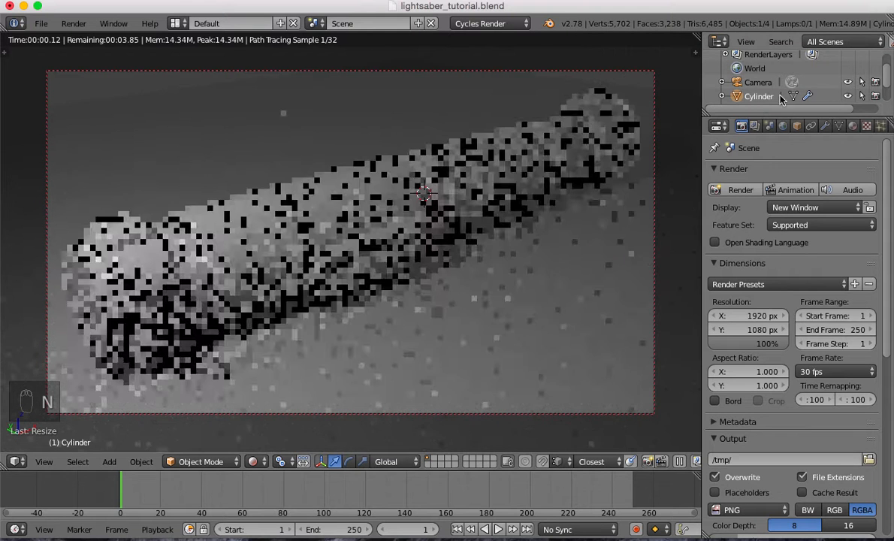
# Set the point lamp's emission strength to 1000
pyautogui.scroll(-2, 757, 88)
pyautogui.click(755, 83)
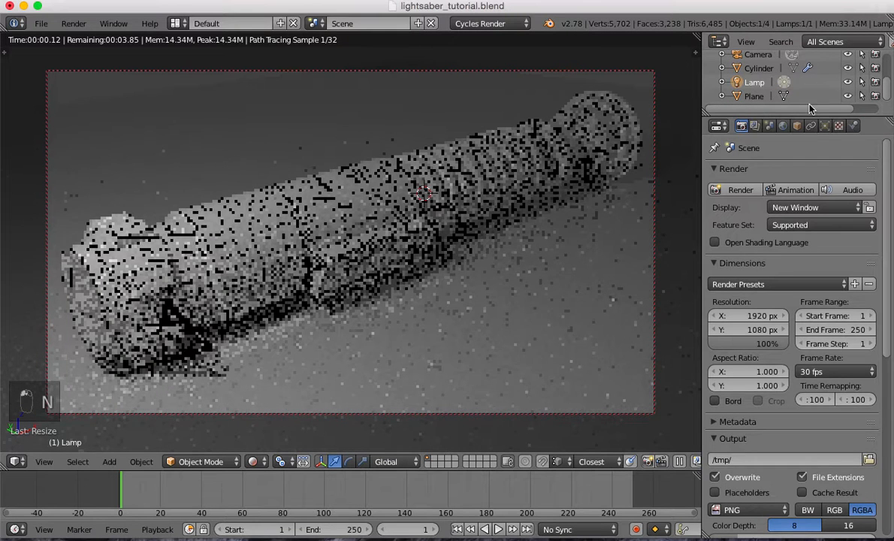
pyautogui.click(825, 126)
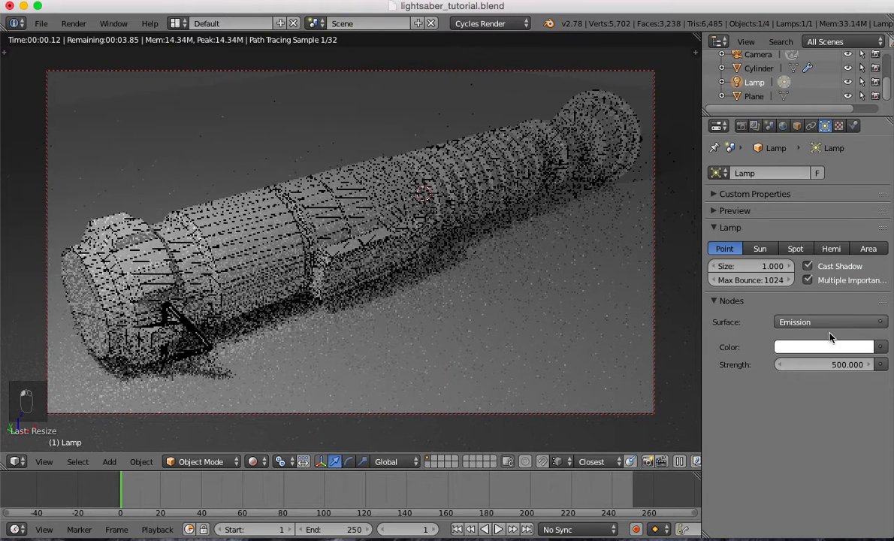
pyautogui.click(831, 365)
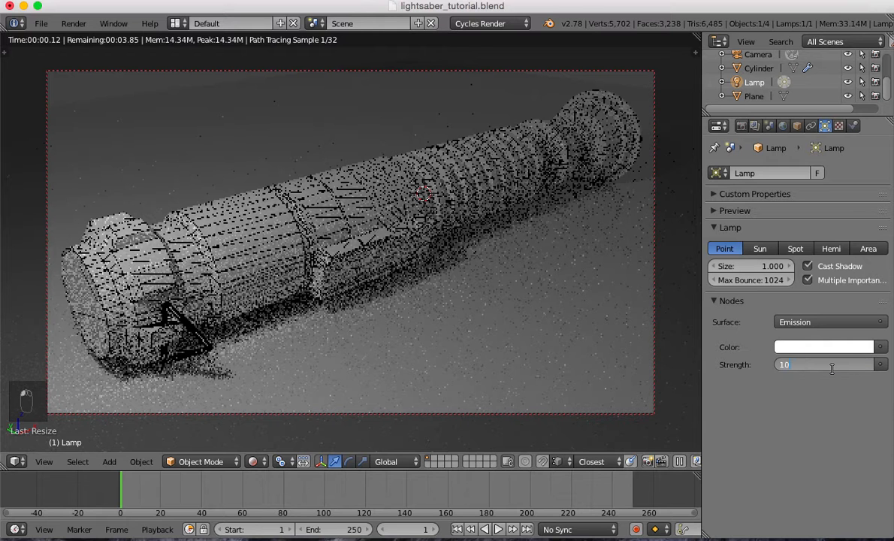
pyautogui.write('1000')
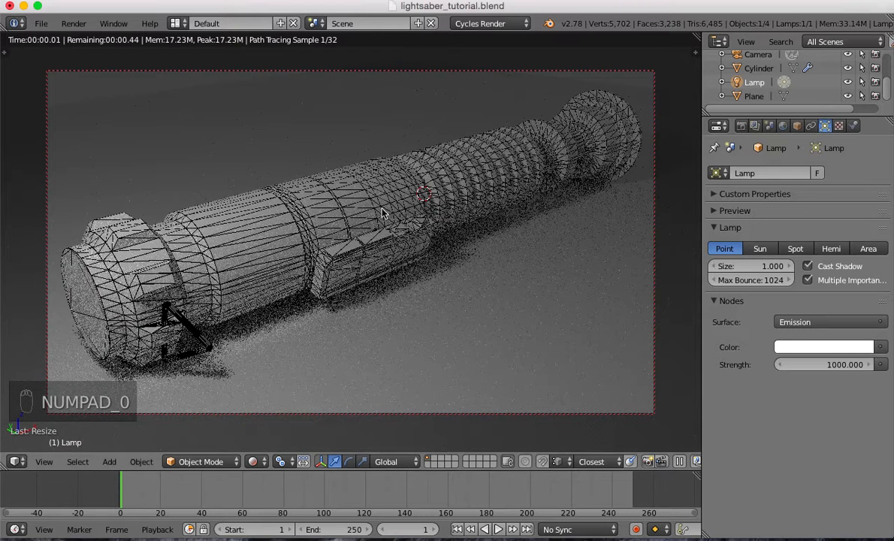
# Move the point lamp in solid top view about 2.8 units along X and 0.5 along Y, and return to the camera view
pyautogui.press('Return')
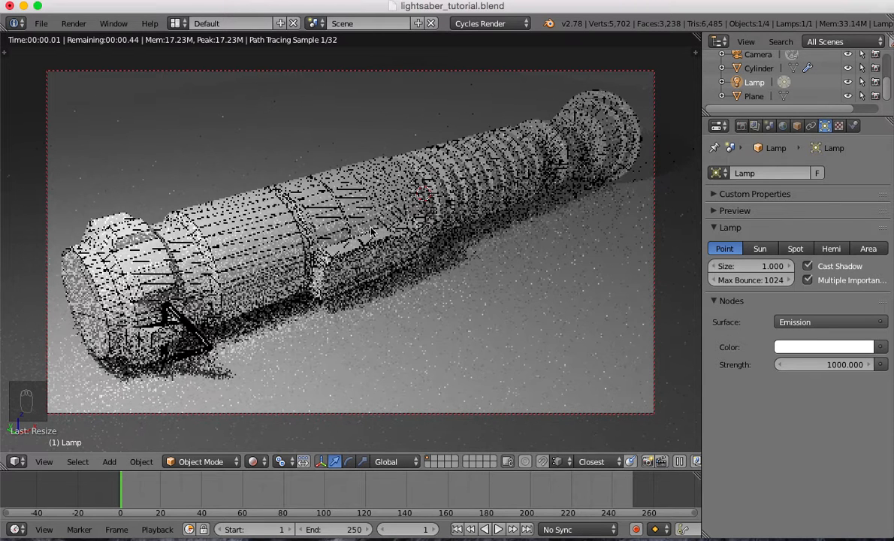
pyautogui.press('KP_7')
pyautogui.press('z')
pyautogui.press('z')
pyautogui.scroll(-8, 365, 227)
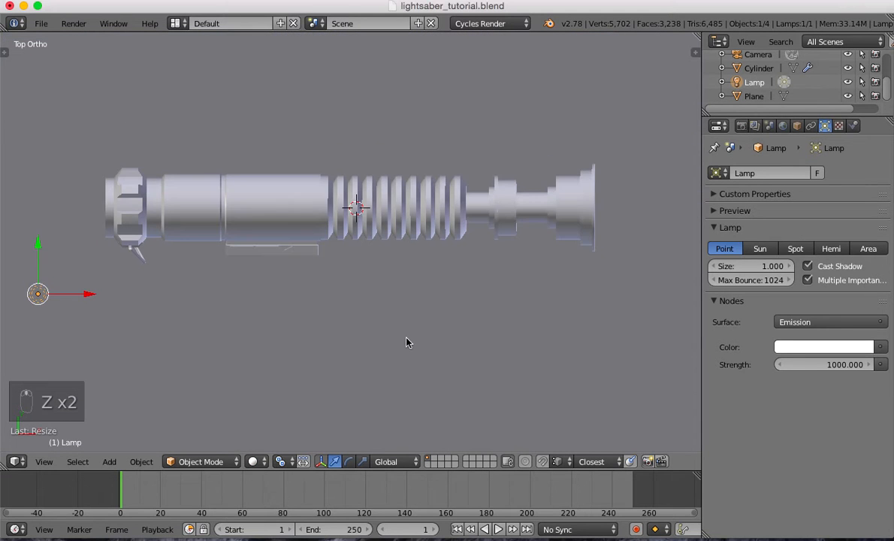
pyautogui.scroll(-2, 112, 312)
pyautogui.press('g')
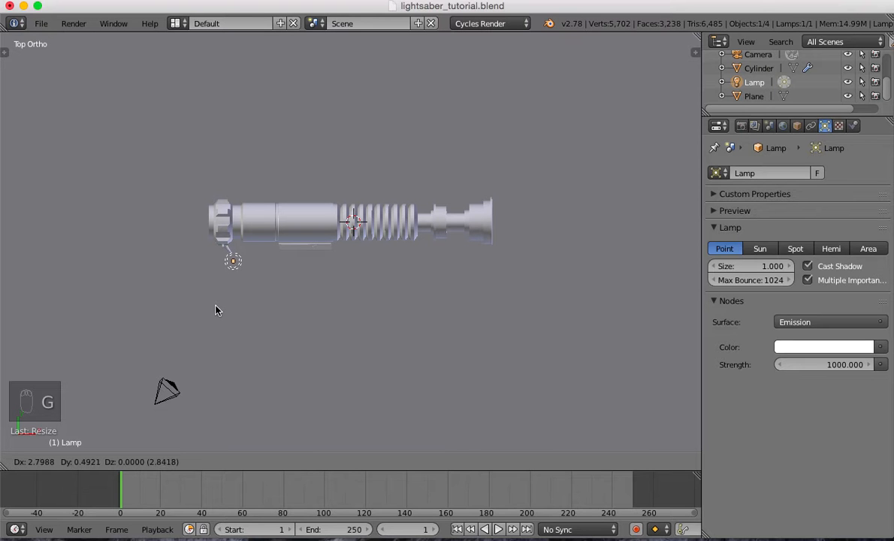
pyautogui.click(219, 311)
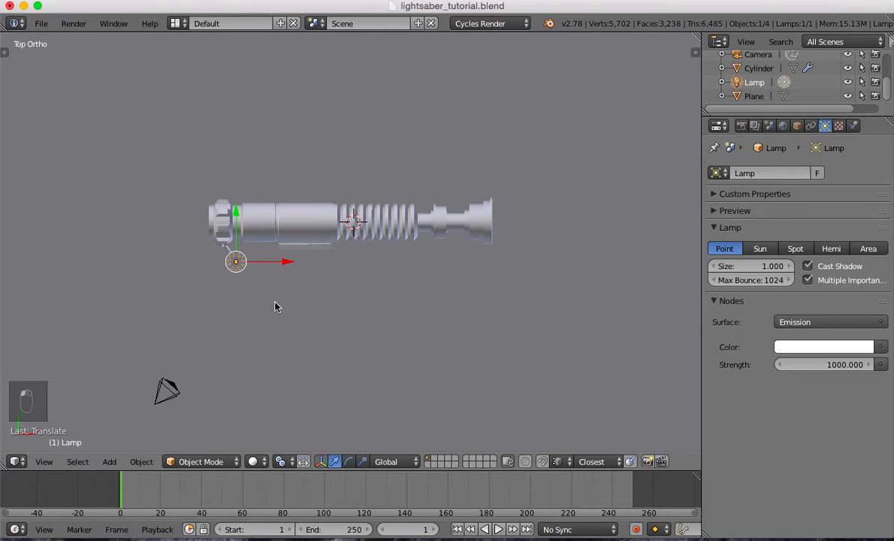
pyautogui.press('KP_0')
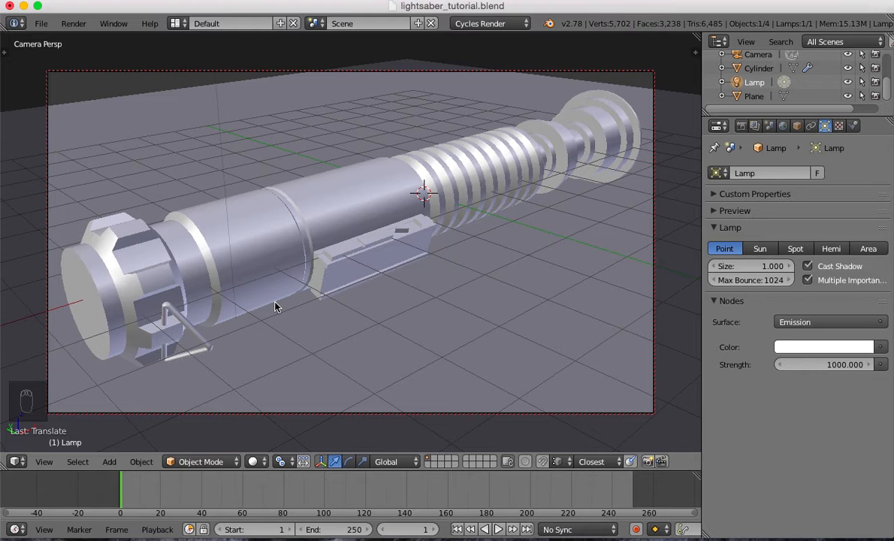
# Select the lightsaber hilt, display its material settings and enlarge the timeline area to about half the window's height
pyautogui.rightClick(348, 207)
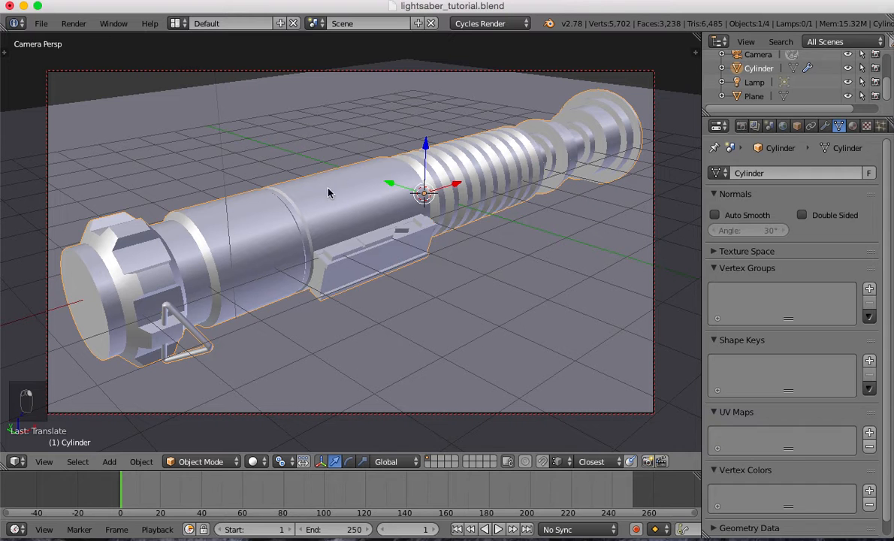
pyautogui.click(853, 126)
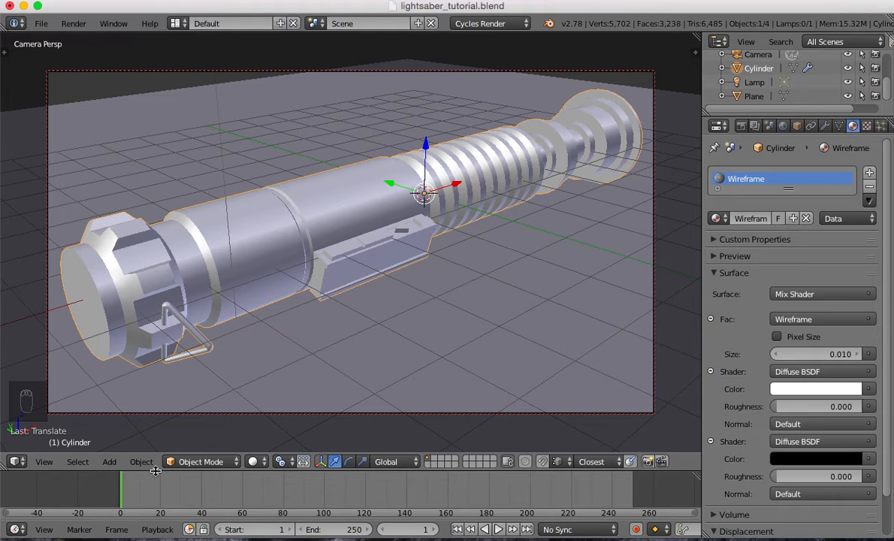
pyautogui.moveTo(150, 470); pyautogui.dragTo(167, 314)
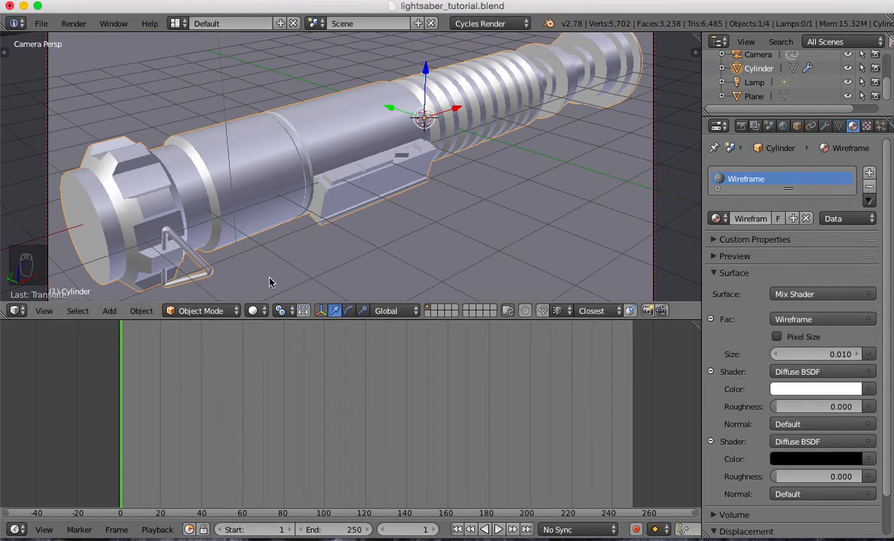
# Unlock the camera from the view, refit the camera frame in the shortened viewport, and turn Lock Camera to View back on
pyautogui.press('n')
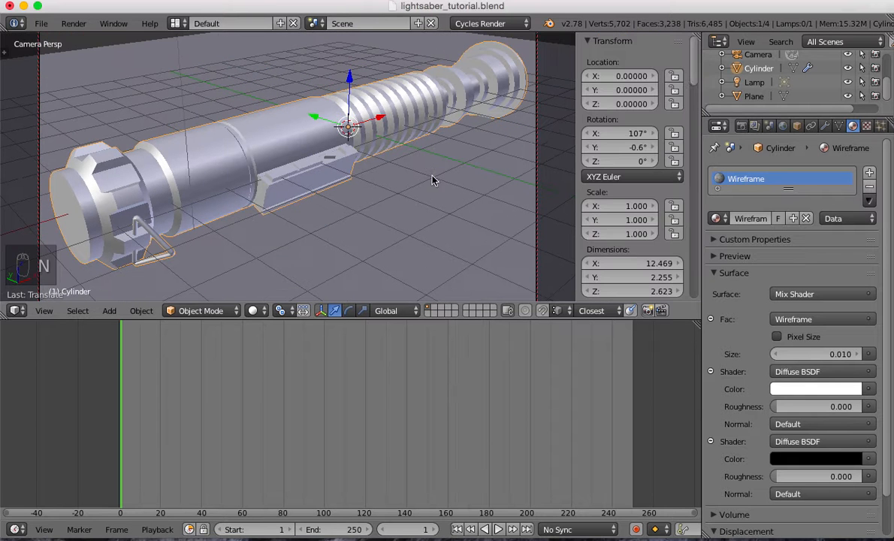
pyautogui.scroll(-8, 601, 225)
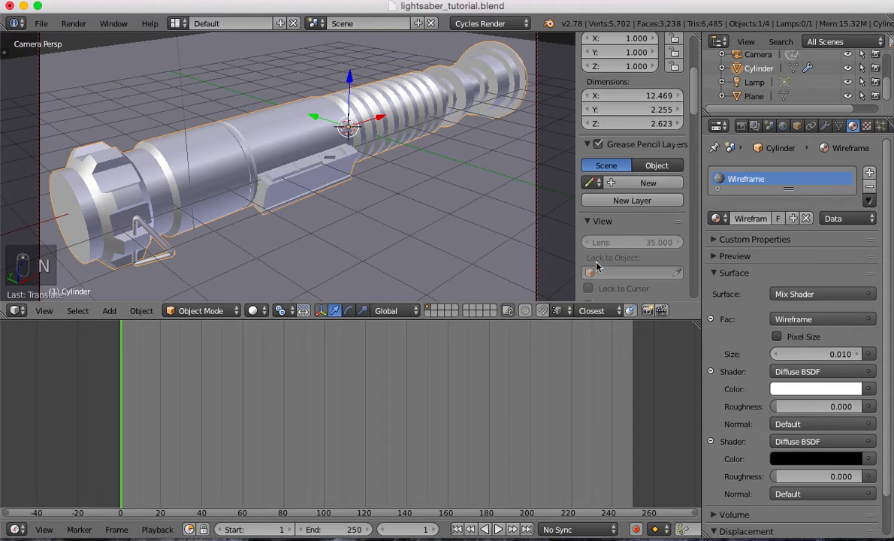
pyautogui.click(589, 251)
pyautogui.press('n')
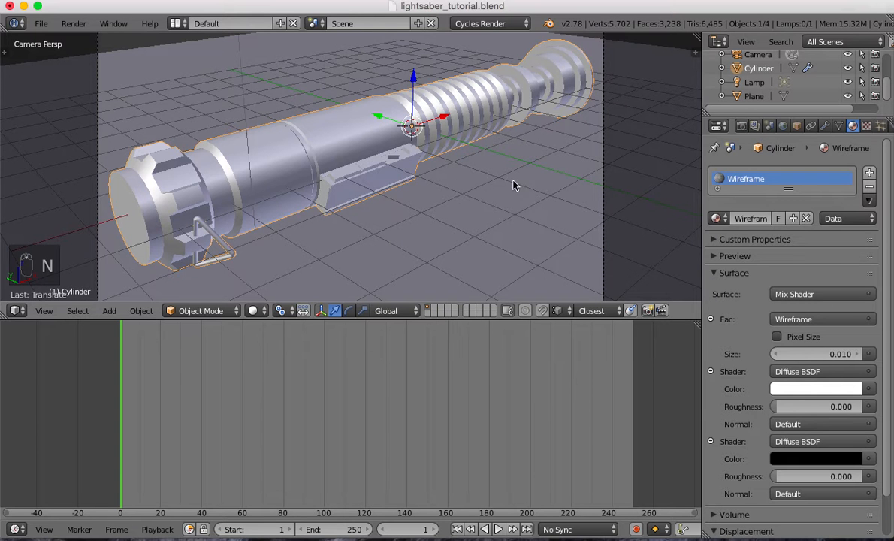
pyautogui.press('n')
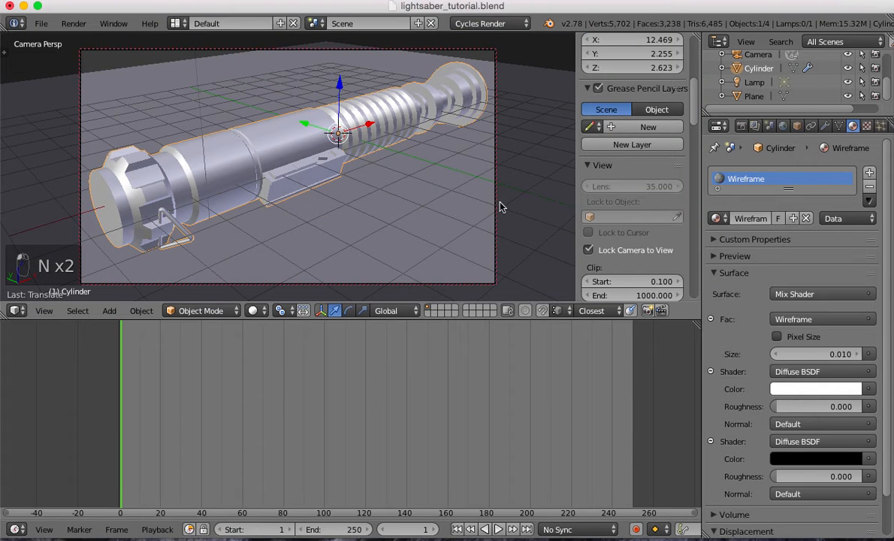
pyautogui.press('n')
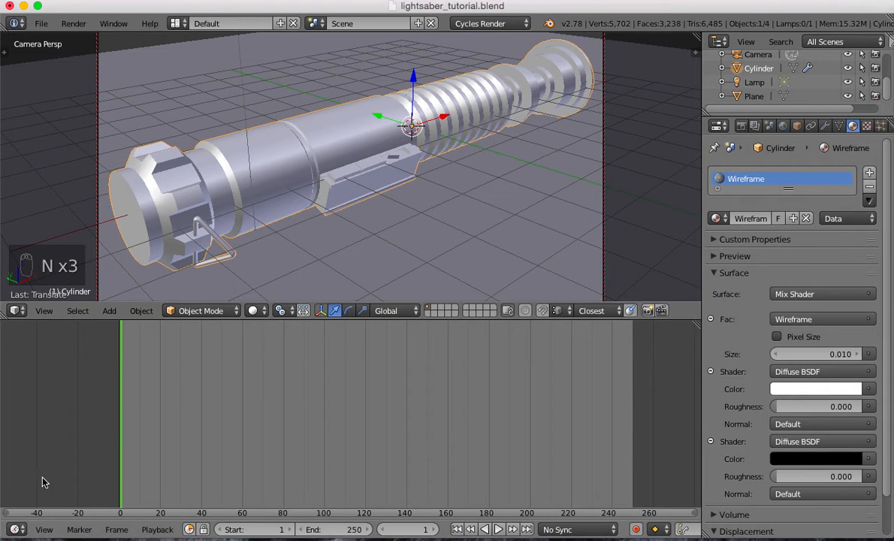
# Change the timeline area to the Node Editor and delete all nodes of the hilt's Wireframe material
pyautogui.click(16, 529)
pyautogui.click(56, 359)
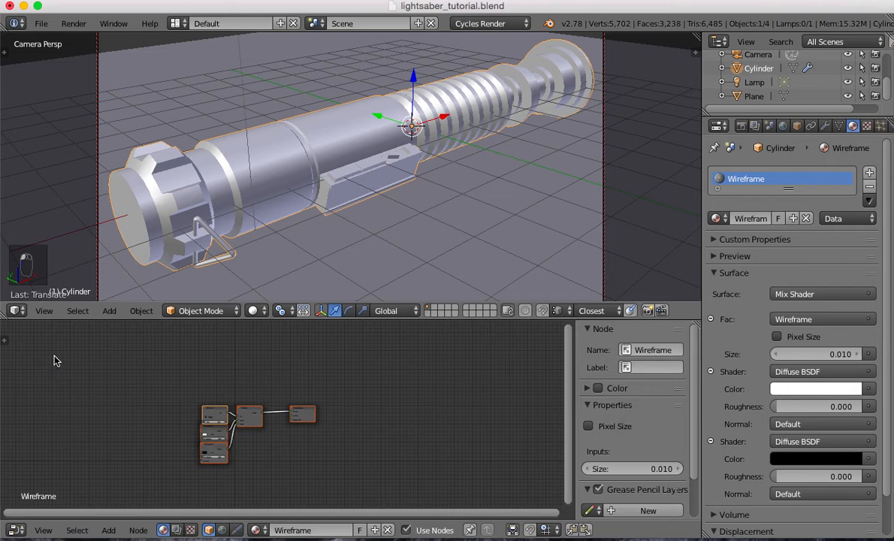
pyautogui.scroll(3, 306, 411)
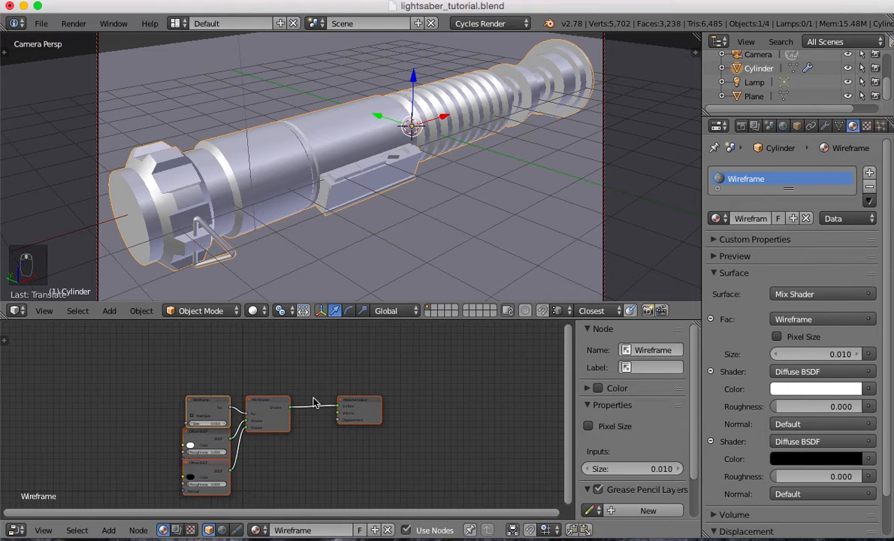
pyautogui.press('x')
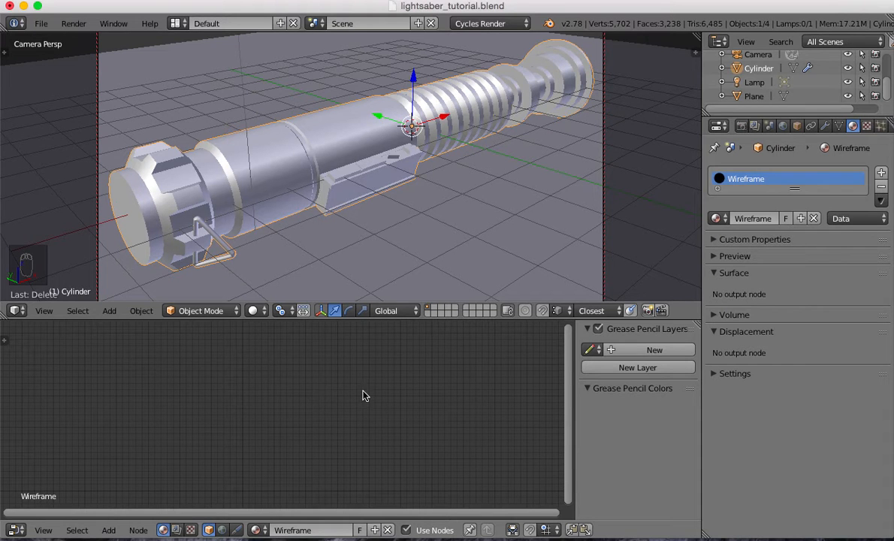
# Add a Material Output node to the empty Wireframe material node tree
pyautogui.hotkey('shift', 'a')
pyautogui.moveTo(314, 395)
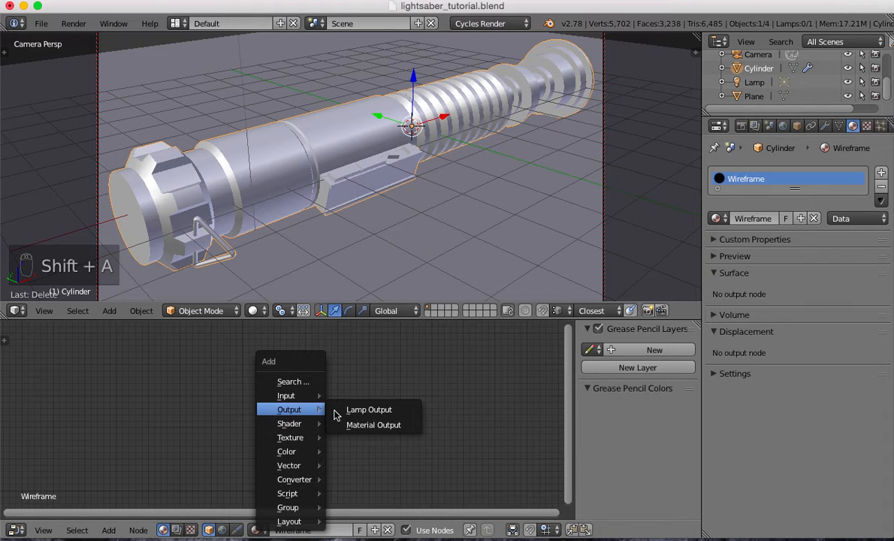
pyautogui.click(374, 425)
pyautogui.click(424, 400)
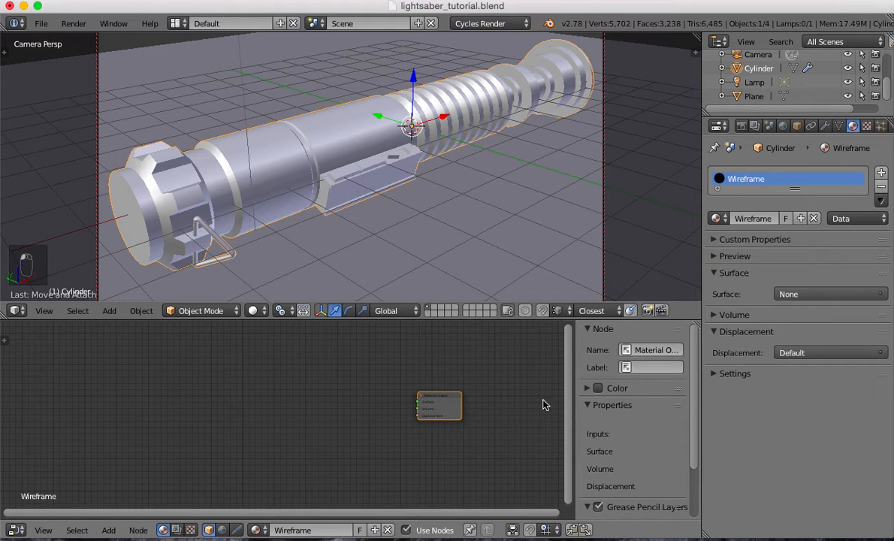
# Add an Anisotropic BSDF node, connect its BSDF output to the Material Output's Surface, and show the material preview
pyautogui.press('n')
pyautogui.scroll(4, 454, 431)
pyautogui.moveTo(473, 429); pyautogui.dragTo(378, 441, button='middle')
pyautogui.scroll(2, 413, 420)
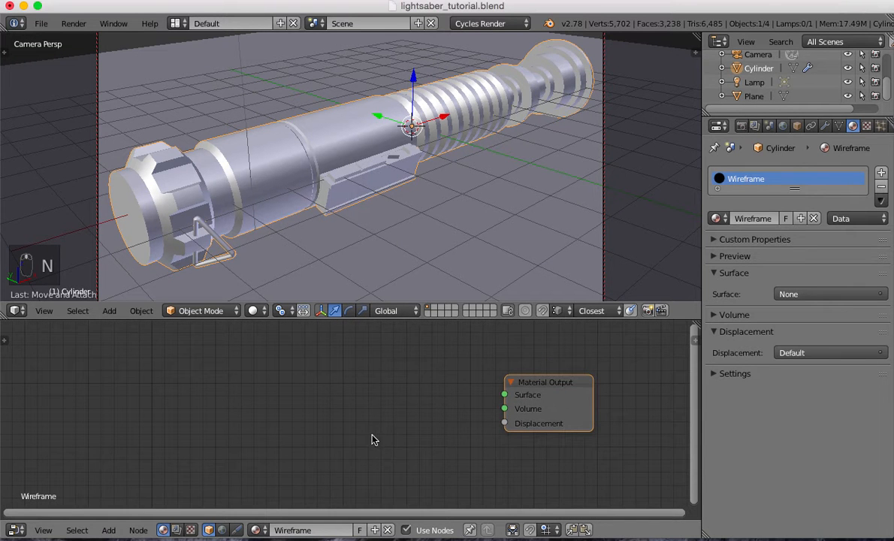
pyautogui.hotkey('shift', 'a')
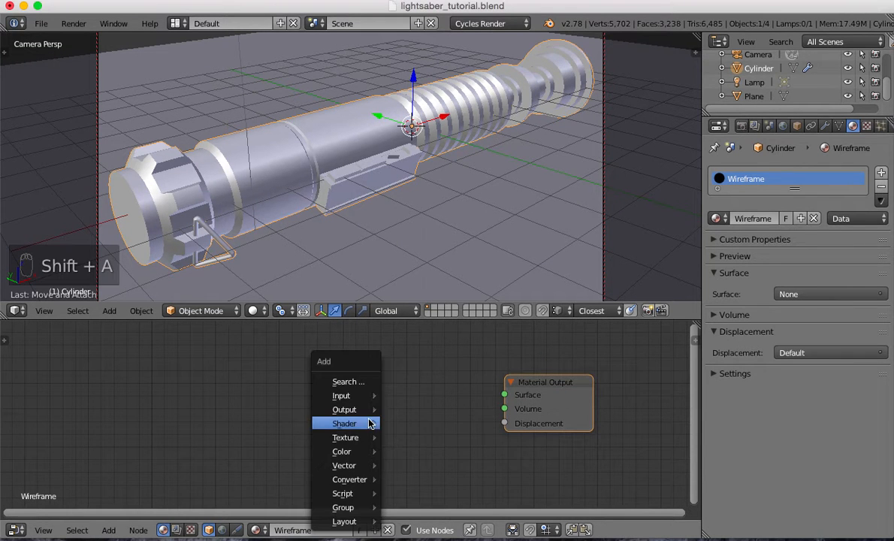
pyautogui.moveTo(351, 424)
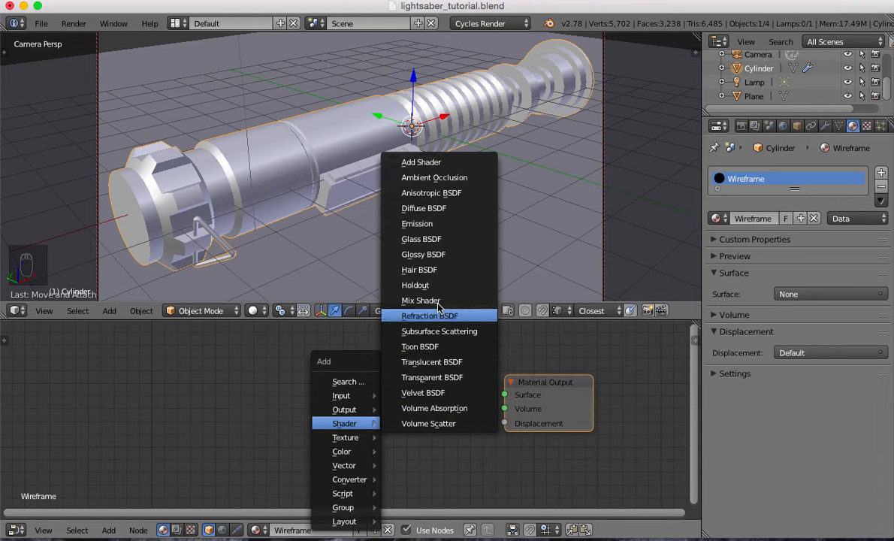
pyautogui.click(432, 193)
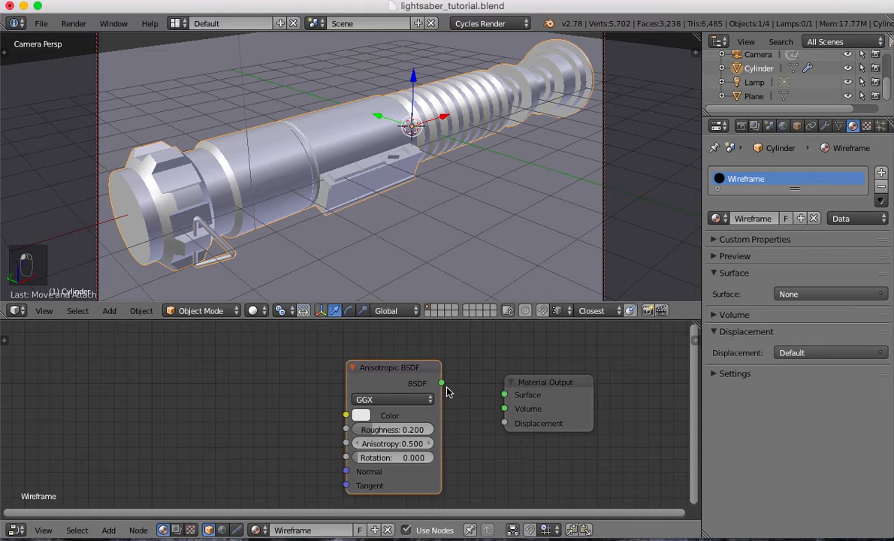
pyautogui.moveTo(442, 383); pyautogui.dragTo(504, 396)
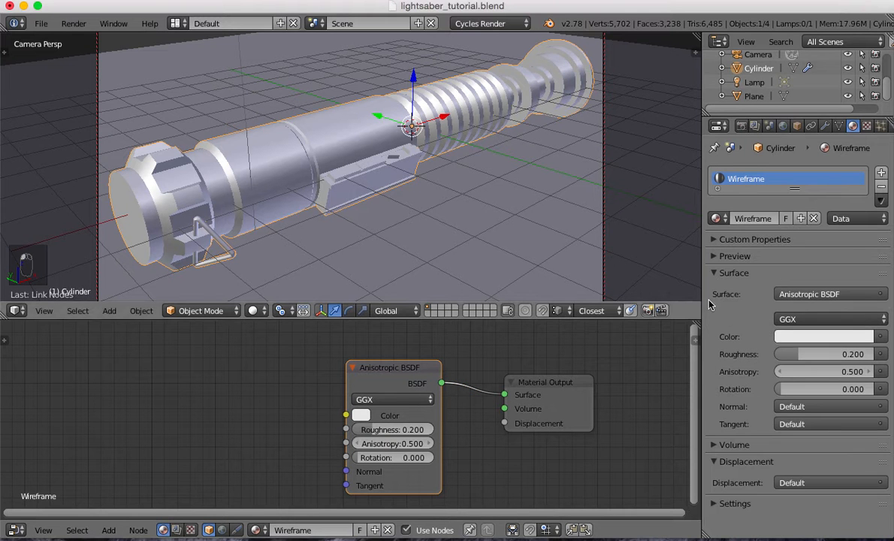
pyautogui.click(718, 256)
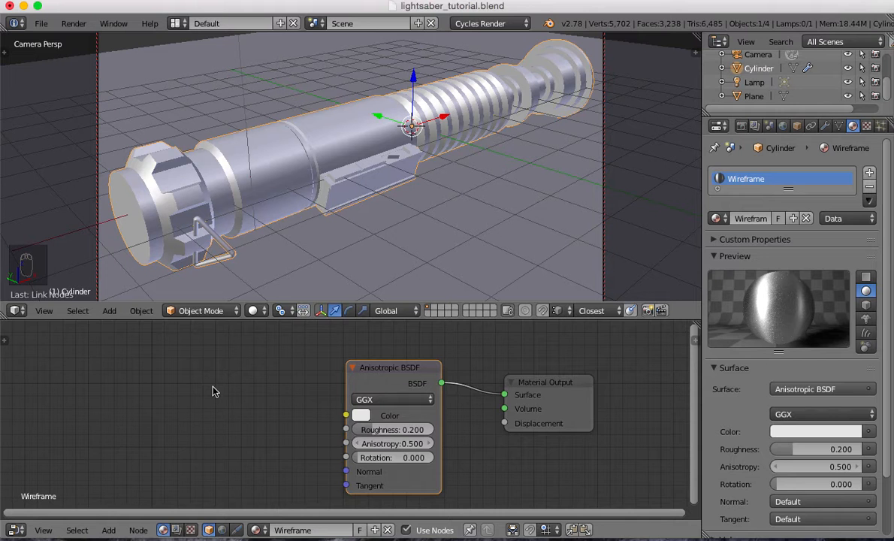
# Add a ColorRamp node and connect its Color output to the Anisotropic BSDF's Color input
pyautogui.hotkey('shift', 'a')
pyautogui.moveTo(216, 390)
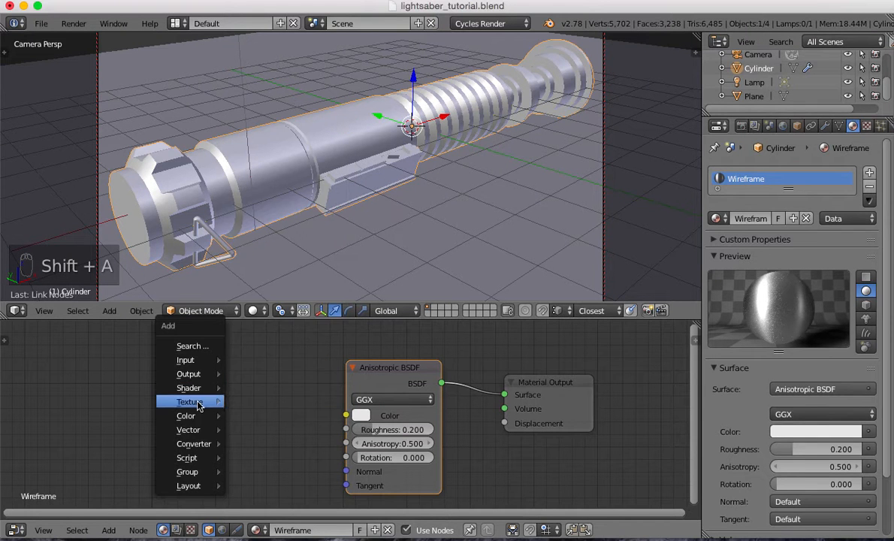
pyautogui.moveTo(213, 443)
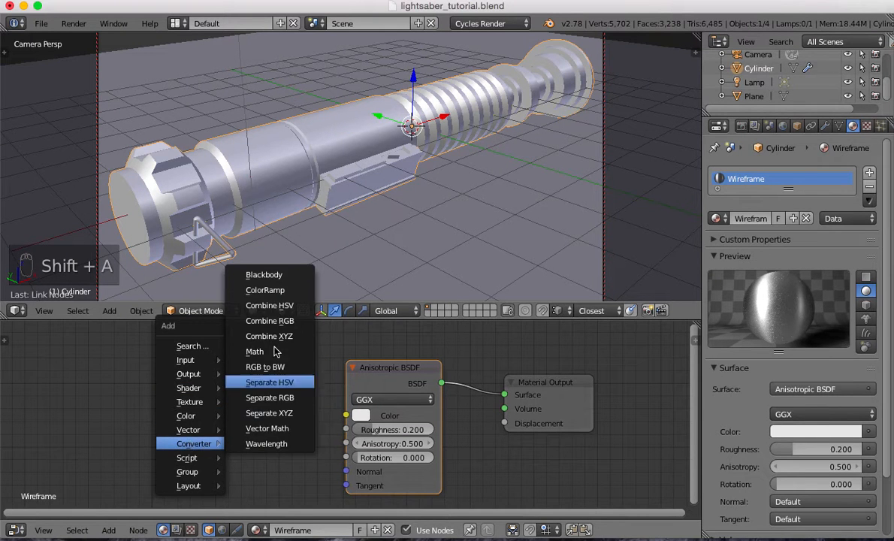
pyautogui.click(265, 290)
pyautogui.click(121, 353)
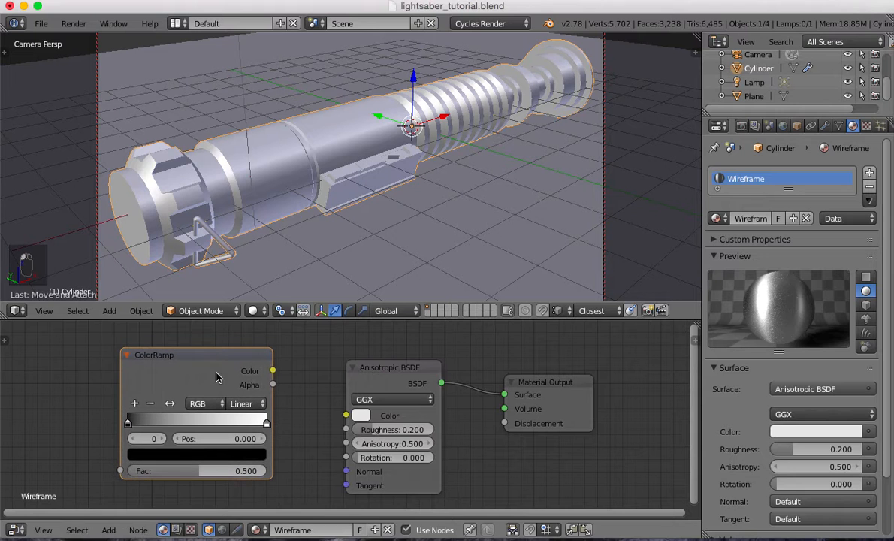
pyautogui.moveTo(273, 370); pyautogui.dragTo(344, 414)
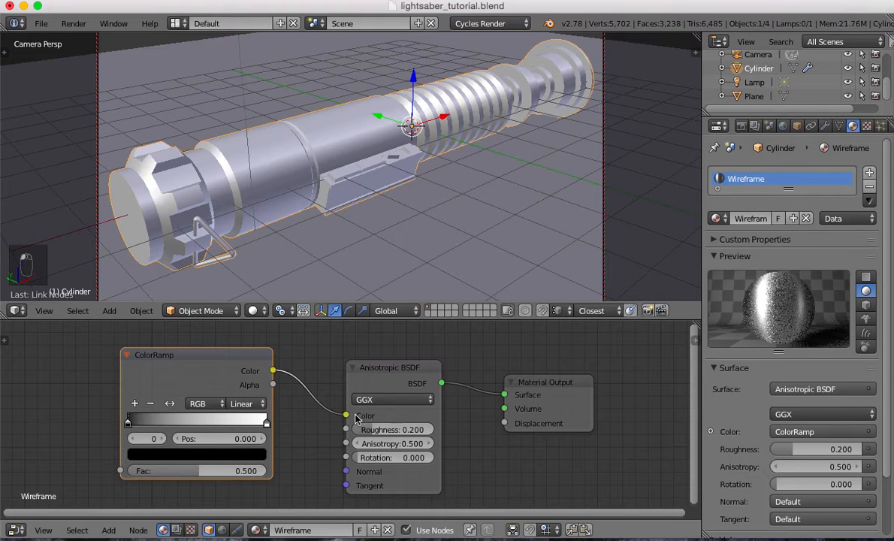
# Set the color of the ColorRamp's first stop to hex AAAAAA
pyautogui.moveTo(323, 436); pyautogui.dragTo(415, 419, button='middle')
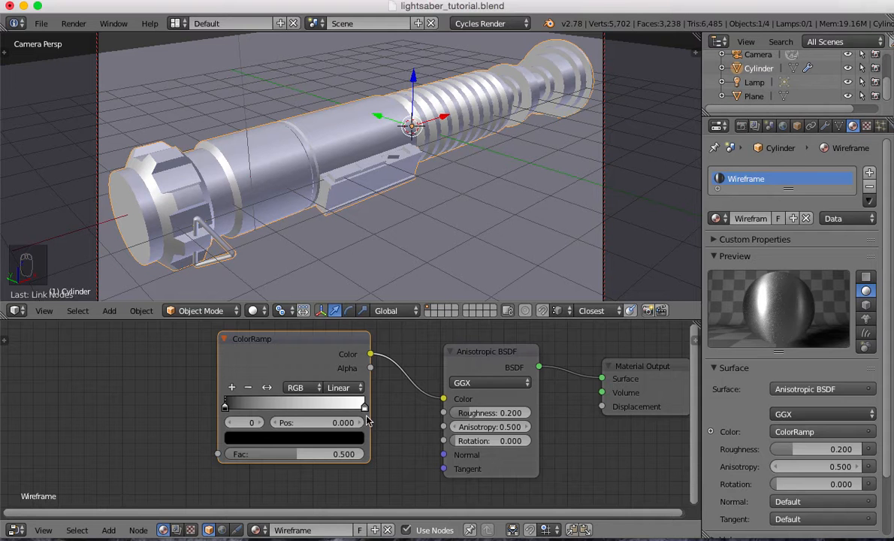
pyautogui.click(256, 441)
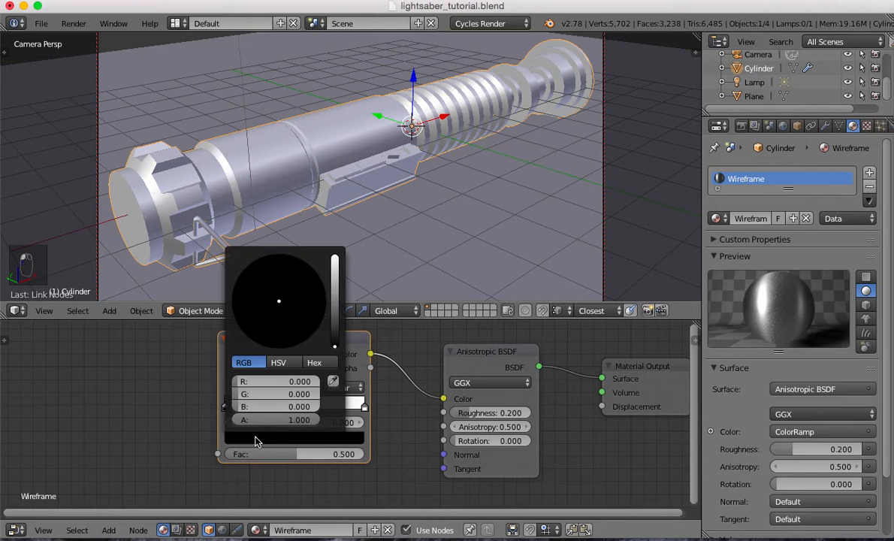
pyautogui.click(314, 363)
pyautogui.click(276, 382)
pyautogui.write('aa')
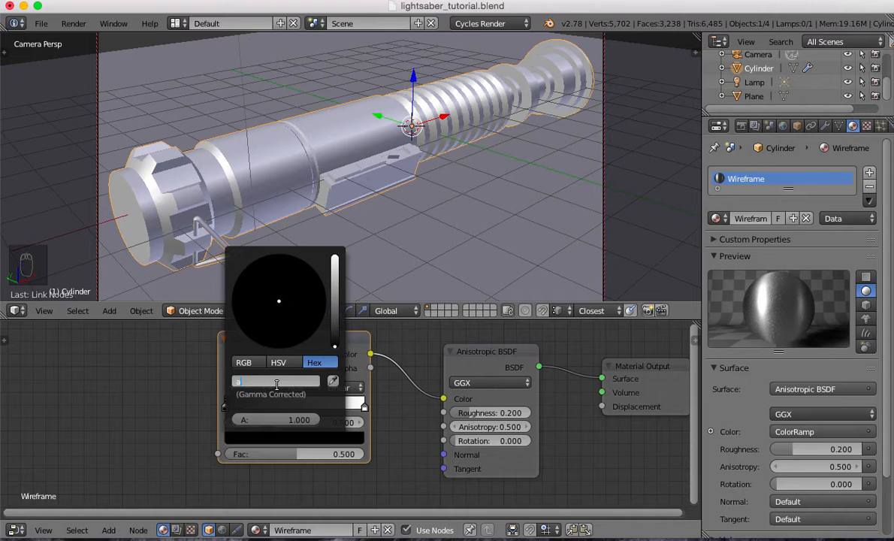
pyautogui.write('aaa')
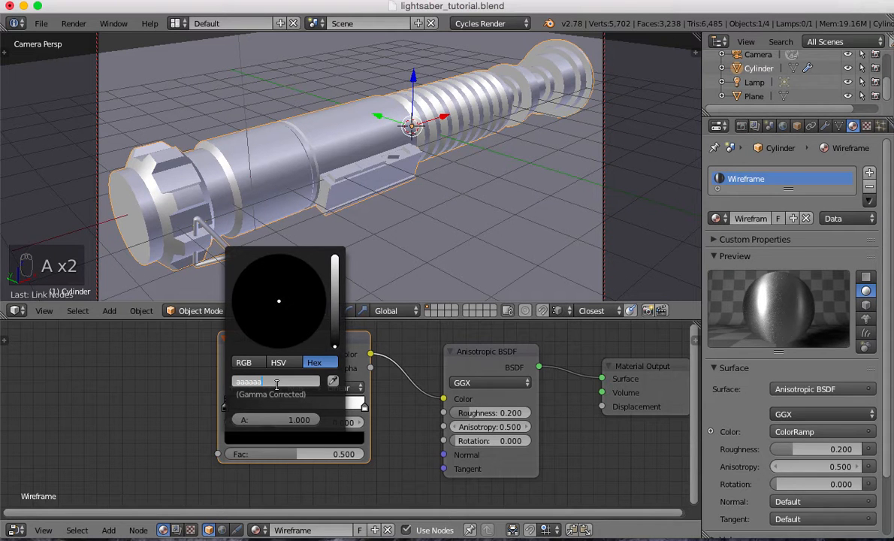
pyautogui.press('Return')
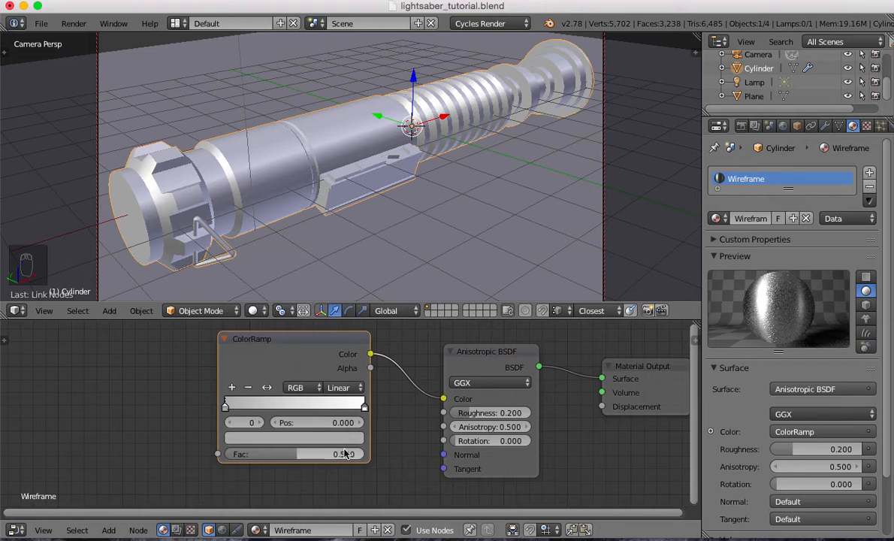
# Set the color of the ColorRamp's second stop, index 1, to hex D3D3D3
pyautogui.click(258, 423)
pyautogui.click(279, 438)
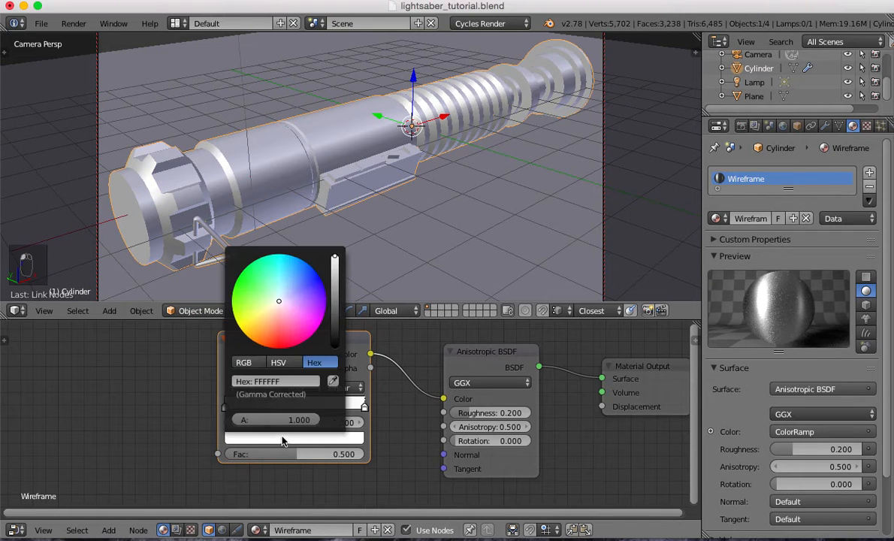
pyautogui.click(281, 382)
pyautogui.write('d3d3d3')
pyautogui.press('Return')
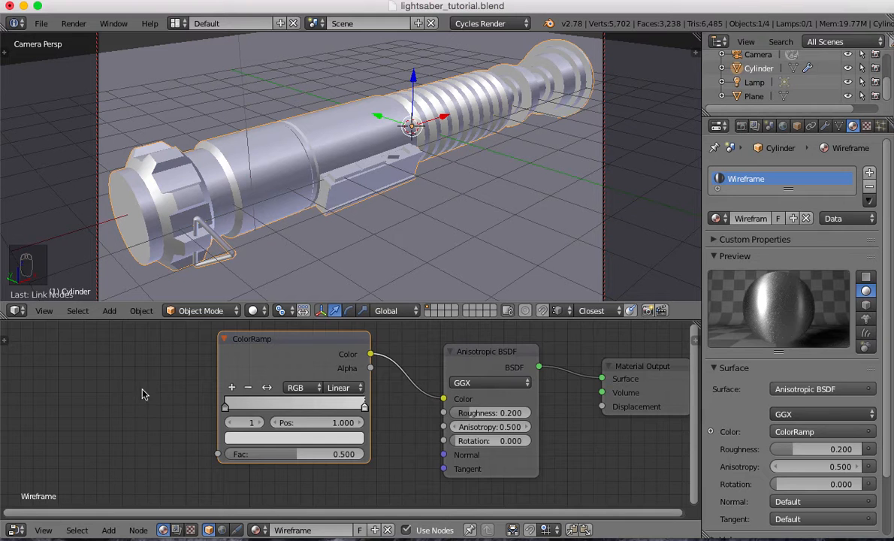
# Add a Voronoi Texture node and connect its Color output to the ColorRamp's Fac input
pyautogui.moveTo(149, 387); pyautogui.dragTo(350, 394, button='middle')
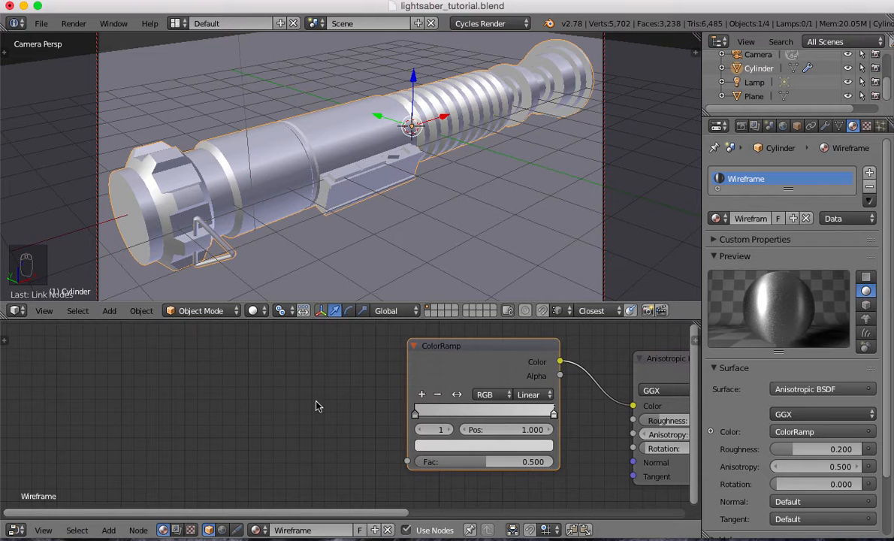
pyautogui.hotkey('shift', 'a')
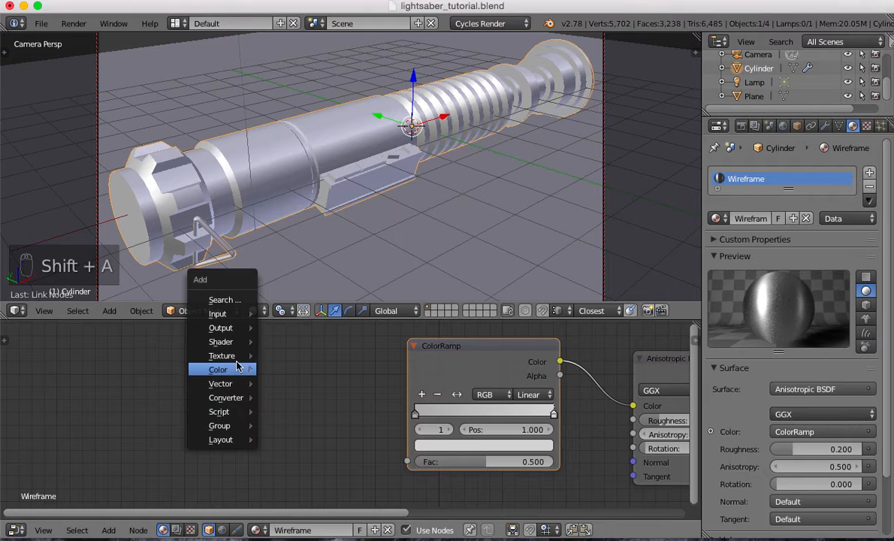
pyautogui.moveTo(233, 360)
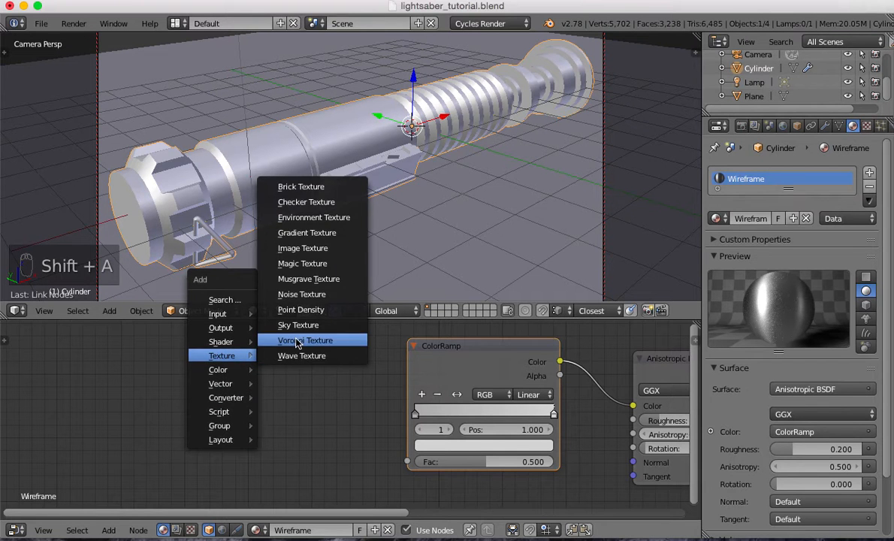
pyautogui.click(270, 339)
pyautogui.click(266, 377)
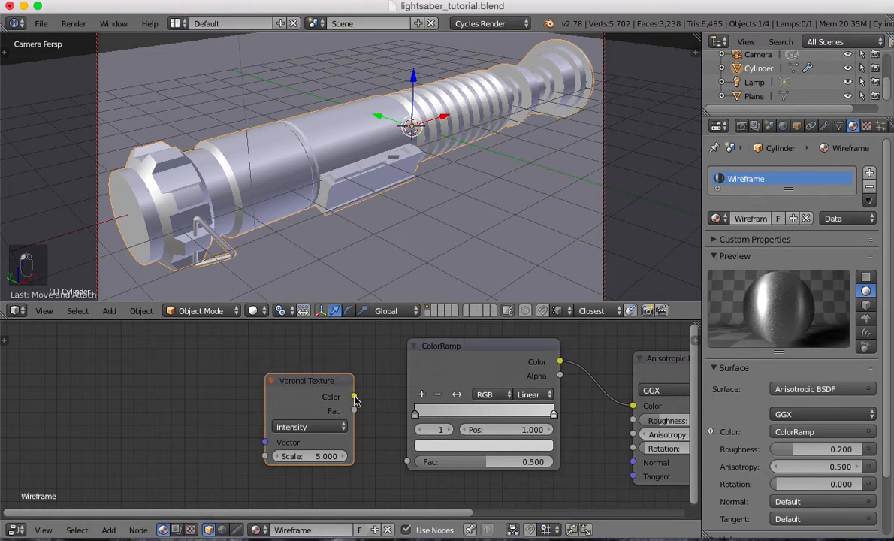
pyautogui.moveTo(354, 397); pyautogui.dragTo(407, 461)
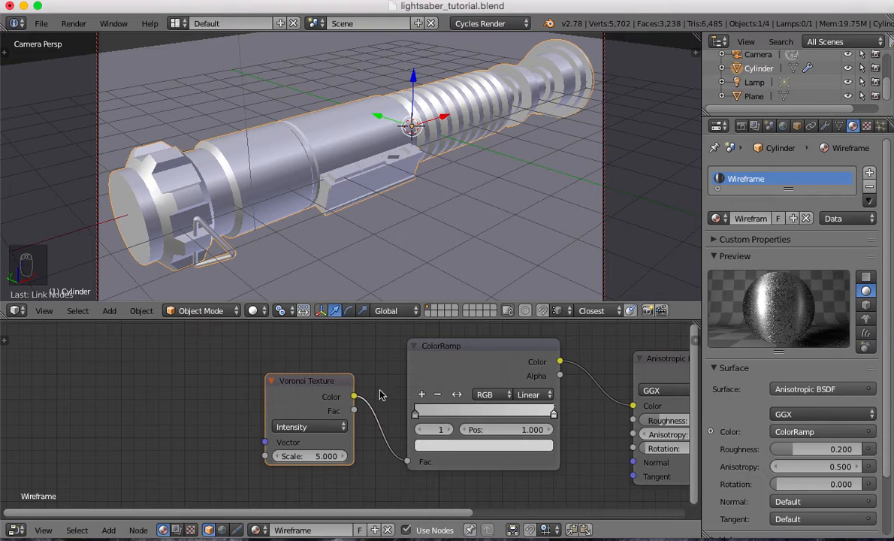
# Set the Voronoi Texture's scale to 70
pyautogui.click(321, 458)
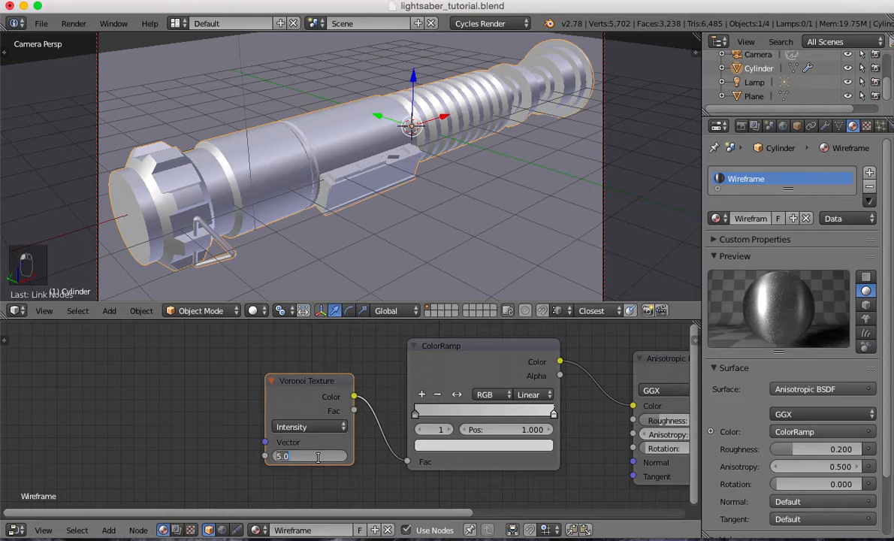
pyautogui.write('70')
pyautogui.press('Return')
# Check the hilt's material in rendered viewport shading and return to solid shading
pyautogui.moveTo(254, 395); pyautogui.dragTo(474, 402, button='middle')
pyautogui.press('Home')
pyautogui.hotkey('shift', 'z')
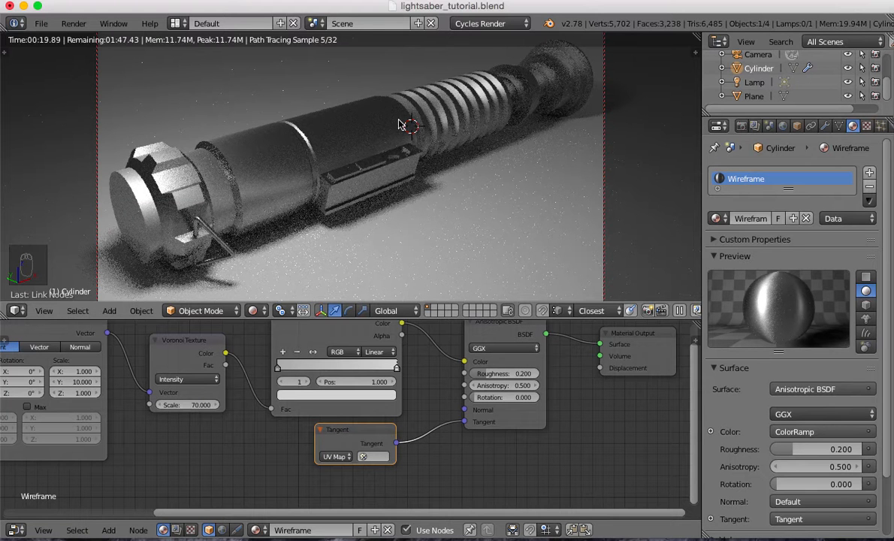
pyautogui.press('z')
pyautogui.press('z')
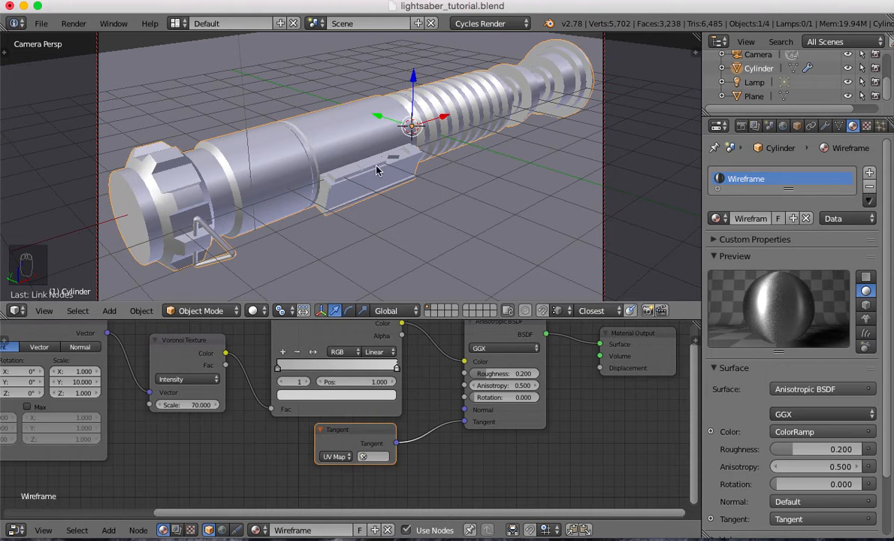
# Select the floor plane from the top view in Object Mode and hide it
pyautogui.press('Tab')
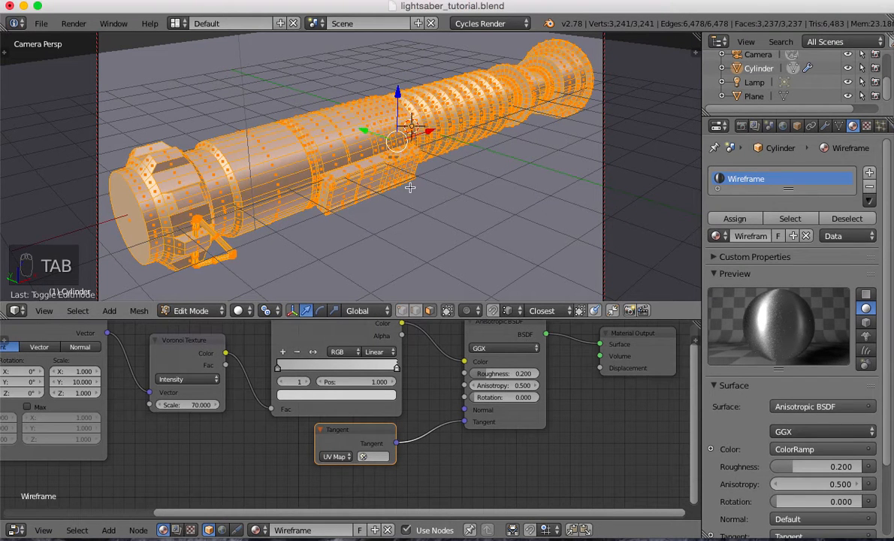
pyautogui.press('KP_7')
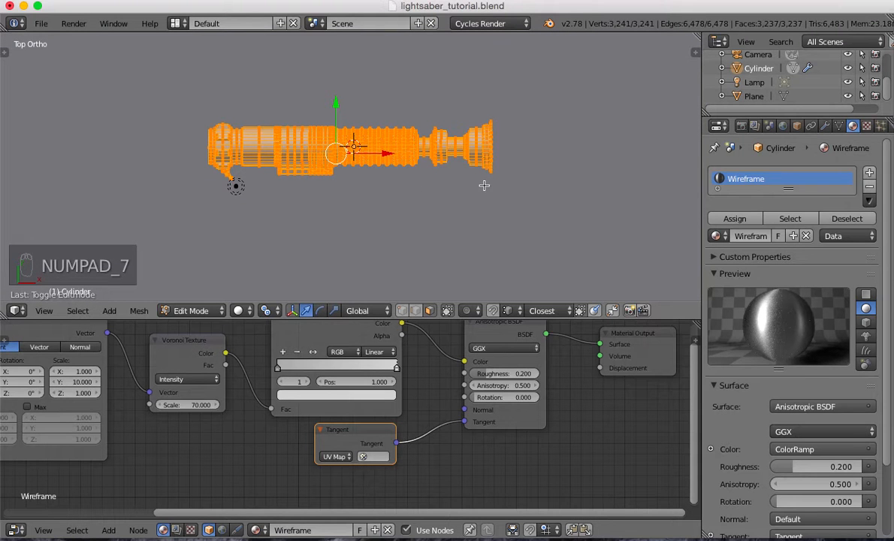
pyautogui.press('Tab')
pyautogui.scroll(-5, 449, 192)
pyautogui.scroll(-3, 449, 199)
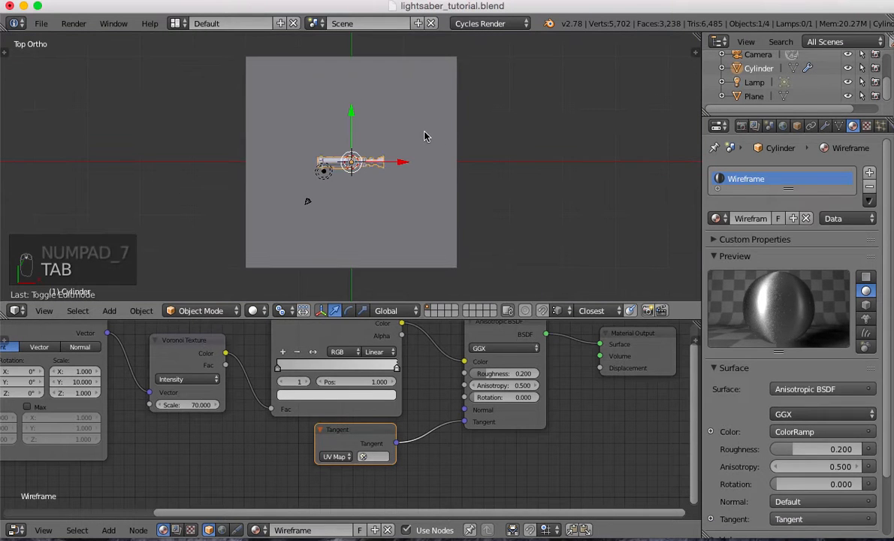
pyautogui.rightClick(419, 134)
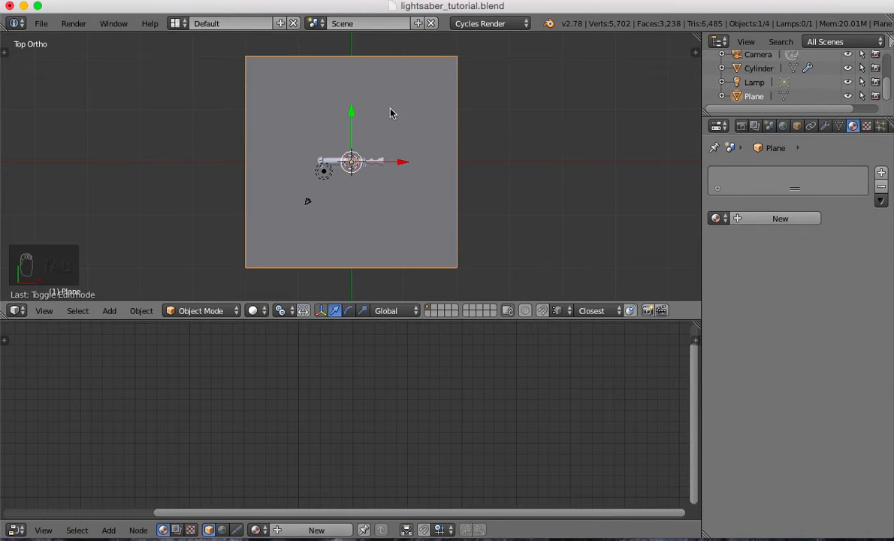
pyautogui.press('h')
pyautogui.scroll(10, 359, 226)
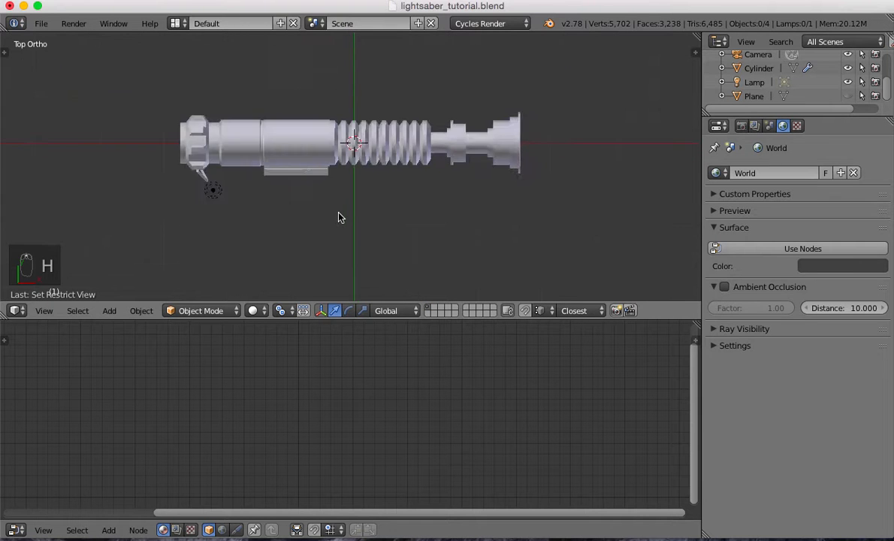
# Open the lightsaber hilt's mesh in Edit Mode and enlarge the 3D viewport
pyautogui.moveTo(285, 213); pyautogui.dragTo(353, 258, button='middle')
pyautogui.rightClick(335, 129)
pyautogui.press('Tab')
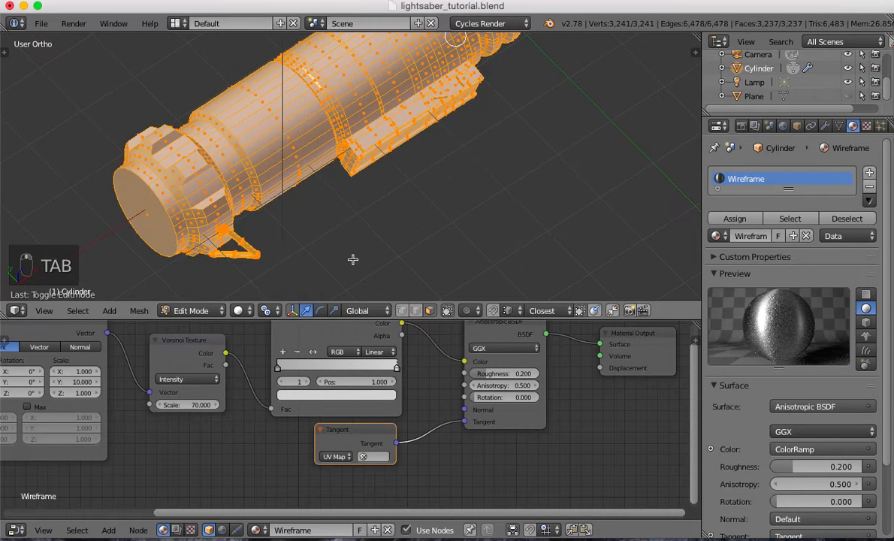
pyautogui.moveTo(266, 320); pyautogui.dragTo(271, 390)
# Select the face loops around the middle of the belt ring's rounded corner
pyautogui.moveTo(272, 256); pyautogui.dragTo(420, 234, button='middle')
pyautogui.scroll(3, 306, 181)
pyautogui.scroll(5, 387, 228)
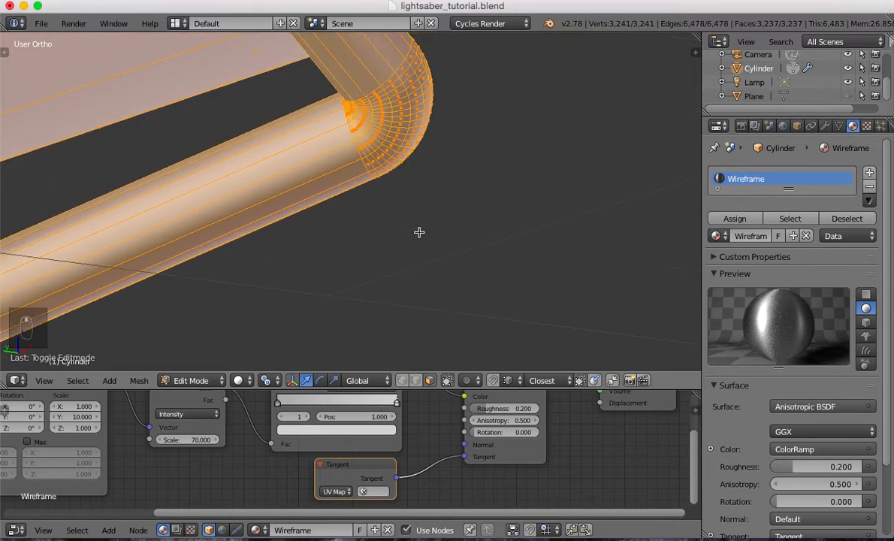
pyautogui.scroll(-2, 420, 234)
pyautogui.press('KP_3')
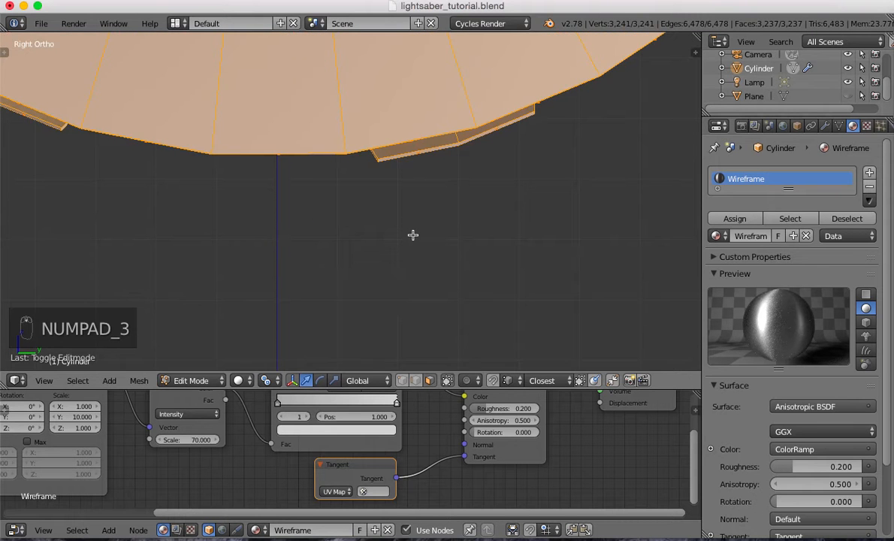
pyautogui.scroll(-6, 409, 236)
pyautogui.scroll(3, 316, 216)
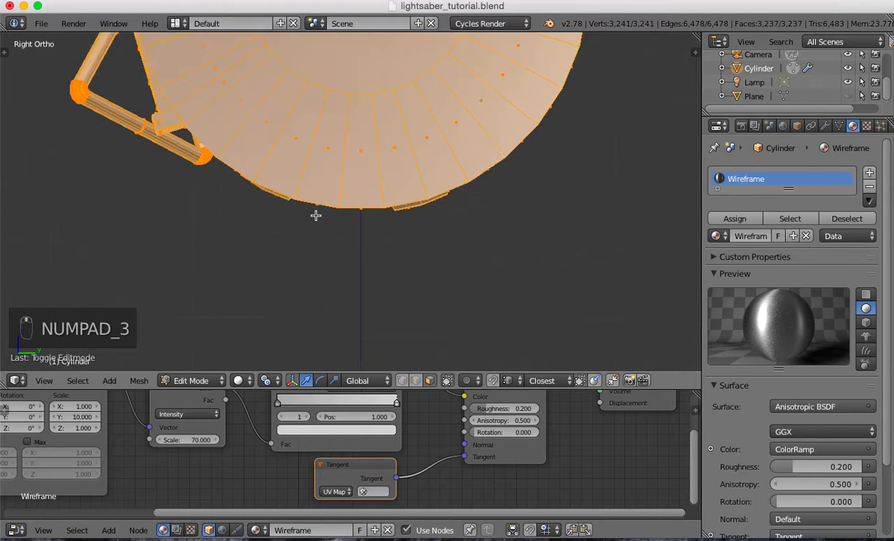
pyautogui.scroll(6, 316, 215)
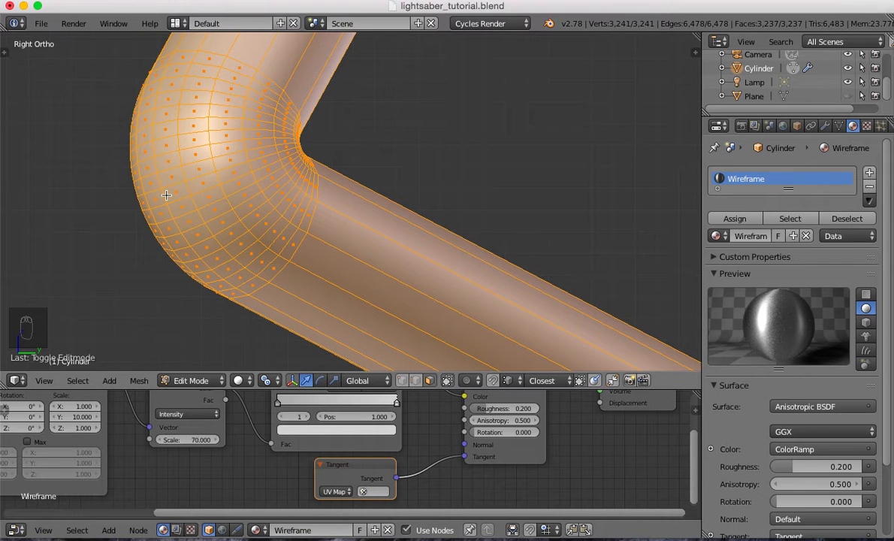
pyautogui.keyDown('alt'); pyautogui.rightClick(166, 194); pyautogui.keyUp('alt')
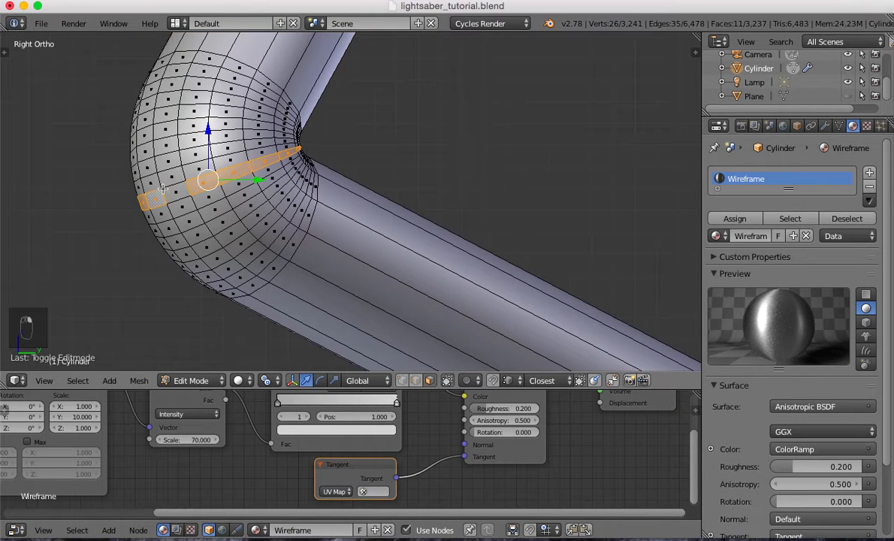
pyautogui.press('super')
pyautogui.press('super+z')
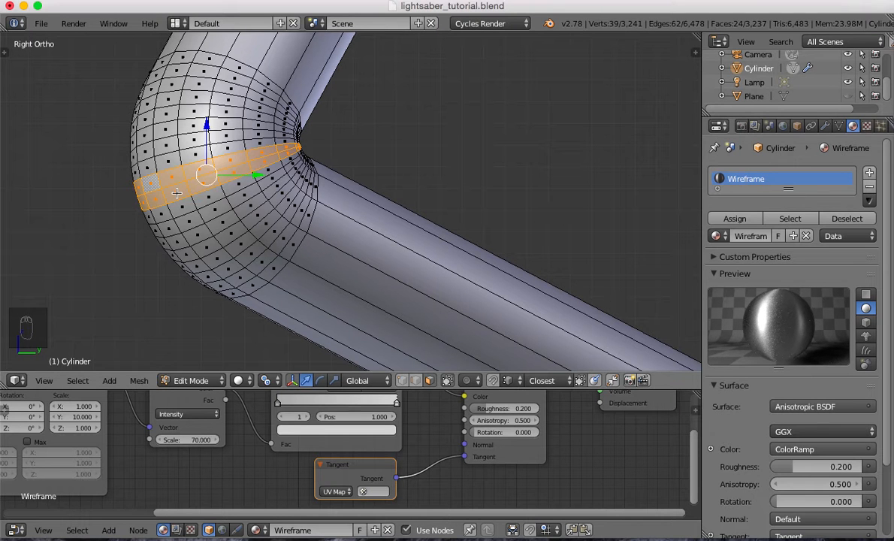
# Grow the face selection outward from the ring's corner by nine levels
pyautogui.press('ctrl+KP_Add')
pyautogui.press('ctrl+KP_Add')
pyautogui.press('ctrl+KP_Add')
pyautogui.press('ctrl+KP_Add')
pyautogui.press('ctrl+KP_Add')
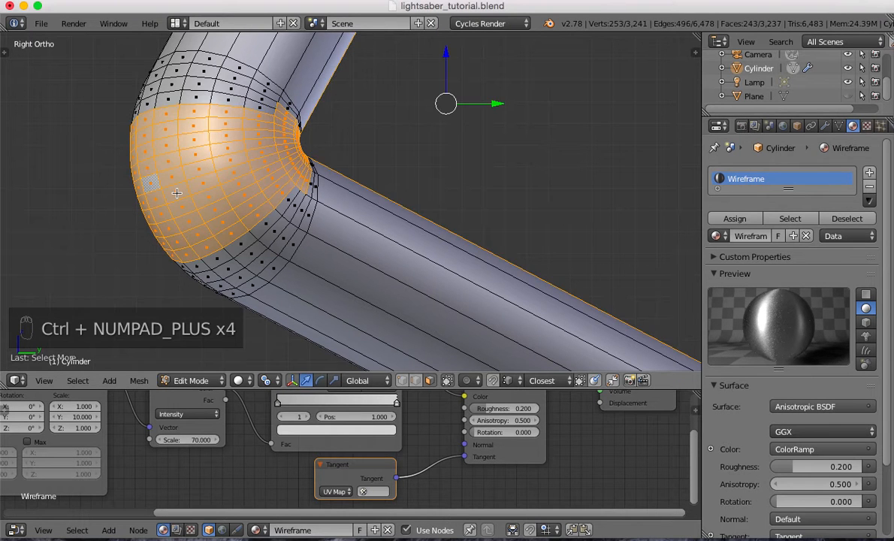
pyautogui.press('ctrl+KP_Add')
pyautogui.press('ctrl+KP_Add')
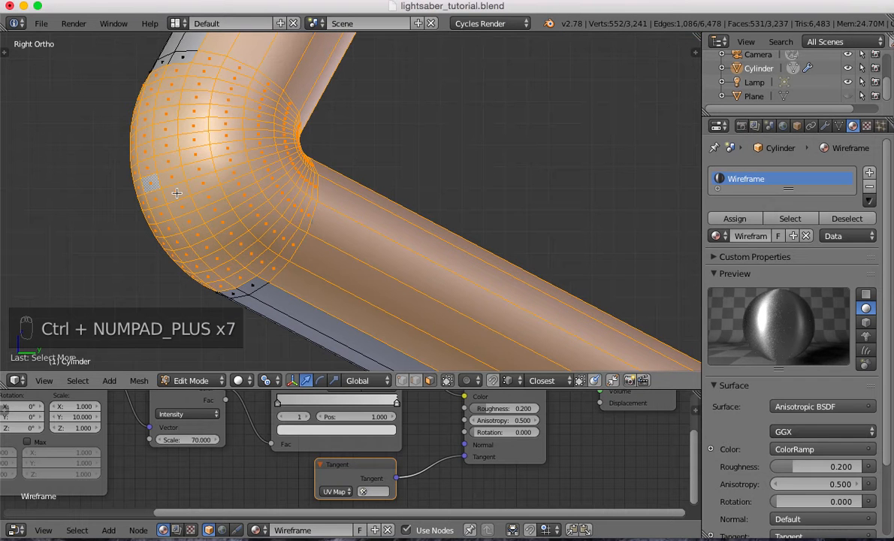
pyautogui.press('ctrl+KP_Add')
pyautogui.press('ctrl+KP_Add')
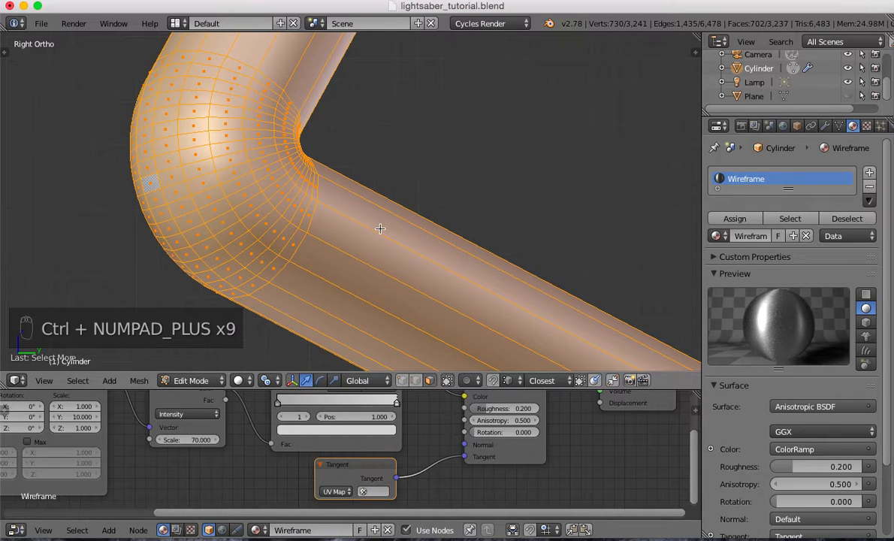
# Shrink the face selection by three levels to drop most of the surrounding hilt body faces
pyautogui.scroll(-3, 371, 223)
pyautogui.scroll(-3, 361, 214)
pyautogui.moveTo(364, 206); pyautogui.dragTo(417, 167, button='middle')
pyautogui.scroll(-4, 419, 181)
pyautogui.keyDown('shift'); pyautogui.moveTo(259, 235); pyautogui.dragTo(381, 175, button='middle'); pyautogui.keyUp('shift')
pyautogui.scroll(3, 391, 198)
pyautogui.scroll(3, 392, 197)
pyautogui.scroll(-3, 486, 225)
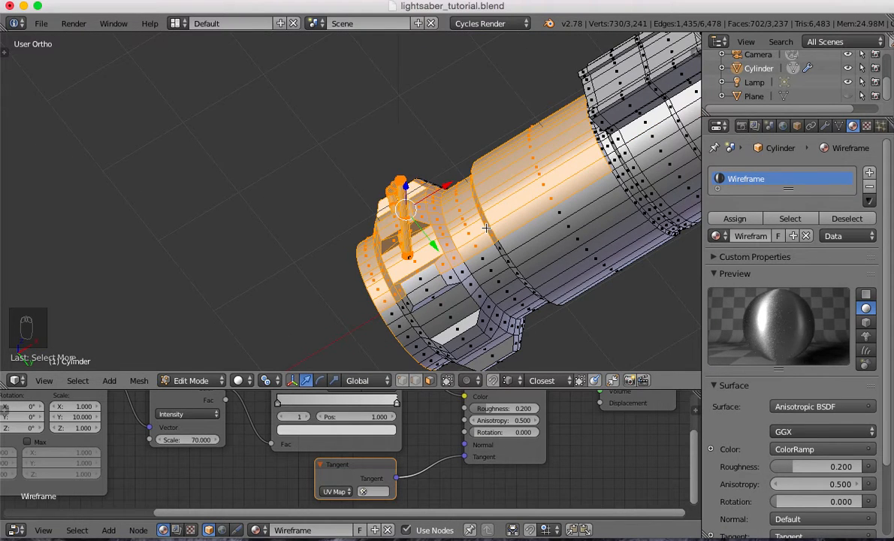
pyautogui.press('ctrl+KP_Subtract')
pyautogui.press('ctrl+KP_Subtract')
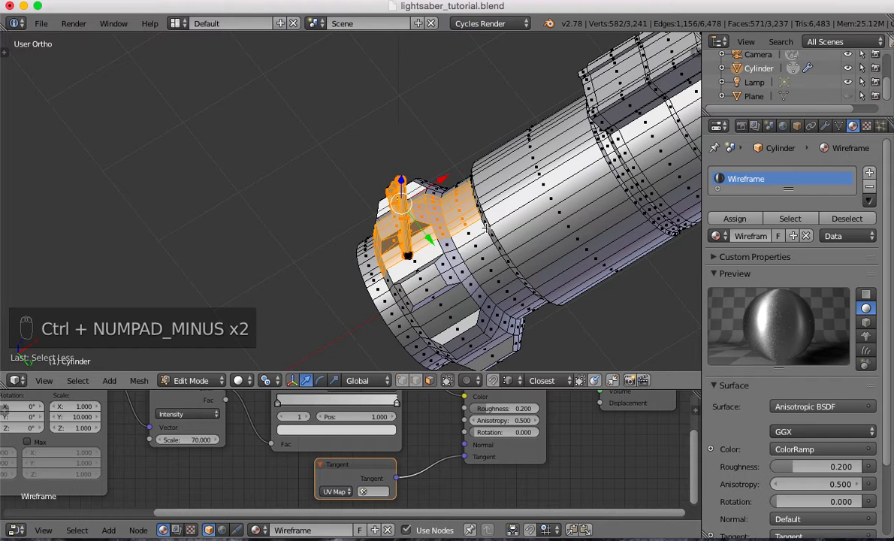
pyautogui.press('ctrl+KP_Subtract')
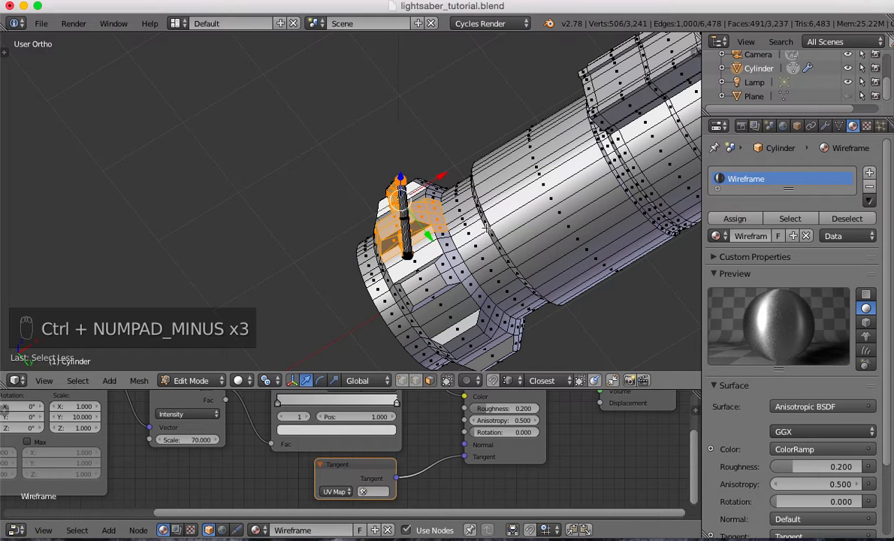
pyautogui.press('ctrl+KP_Add')
pyautogui.scroll(3, 421, 241)
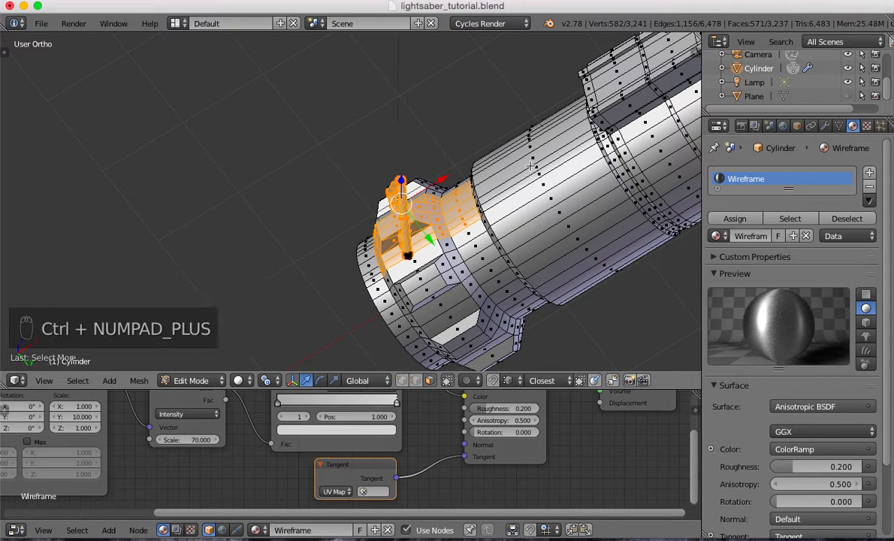
pyautogui.scroll(3, 425, 235)
pyautogui.keyDown('shift'); pyautogui.moveTo(569, 224); pyautogui.dragTo(420, 152, button='middle'); pyautogui.keyUp('shift')
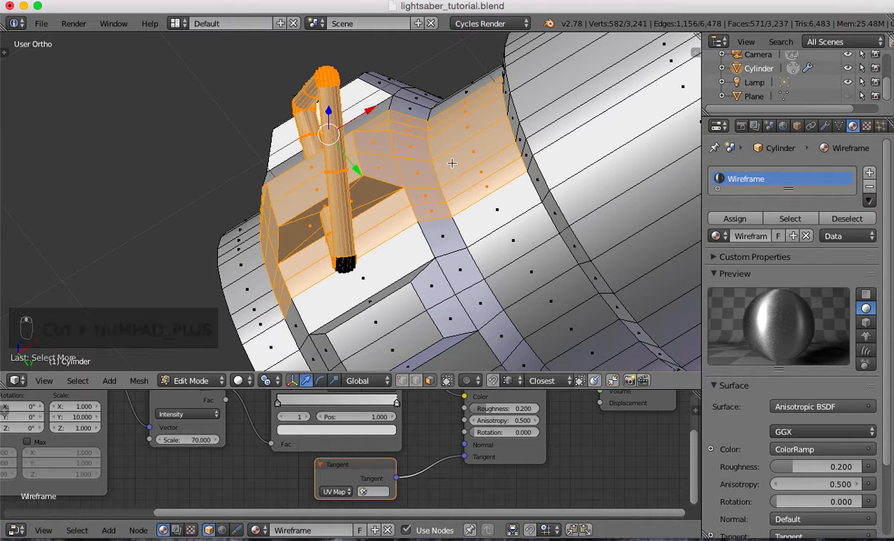
pyautogui.press('ctrl+KP_Subtract')
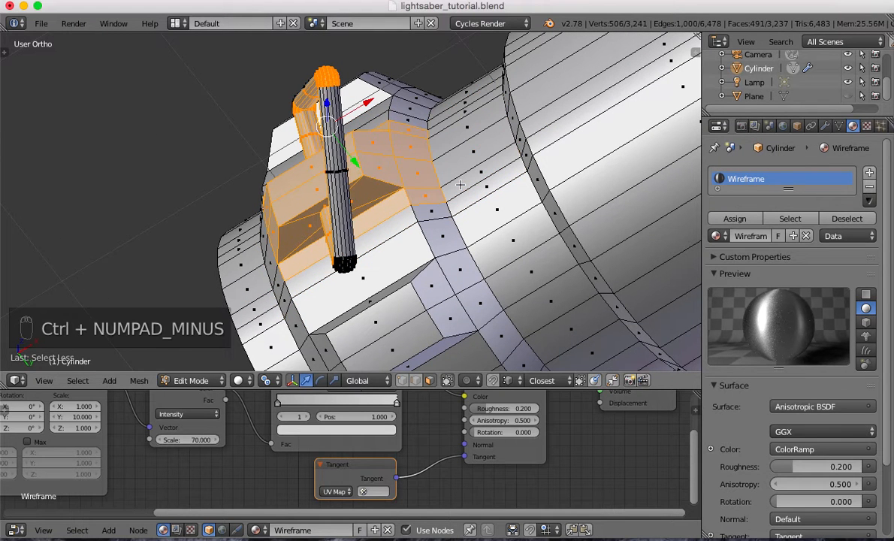
# Deselect the stray hilt body faces beside the ring's mounting block one by one
pyautogui.keyDown('shift'); pyautogui.rightClick(412, 143); pyautogui.keyUp('shift')
pyautogui.keyDown('shift'); pyautogui.rightClick(408, 129); pyautogui.keyUp('shift')
pyautogui.keyDown('shift'); pyautogui.rightClick(377, 212); pyautogui.keyUp('shift')
pyautogui.moveTo(377, 212); pyautogui.dragTo(447, 194, button='middle')
pyautogui.scroll(-2, 359, 236)
pyautogui.moveTo(262, 104); pyautogui.dragTo(266, 224, button='middle')
pyautogui.keyDown('shift'); pyautogui.moveTo(260, 67); pyautogui.dragTo(260, 170, button='middle'); pyautogui.keyUp('shift')
pyautogui.keyDown('shift'); pyautogui.rightClick(250, 112); pyautogui.keyUp('shift')
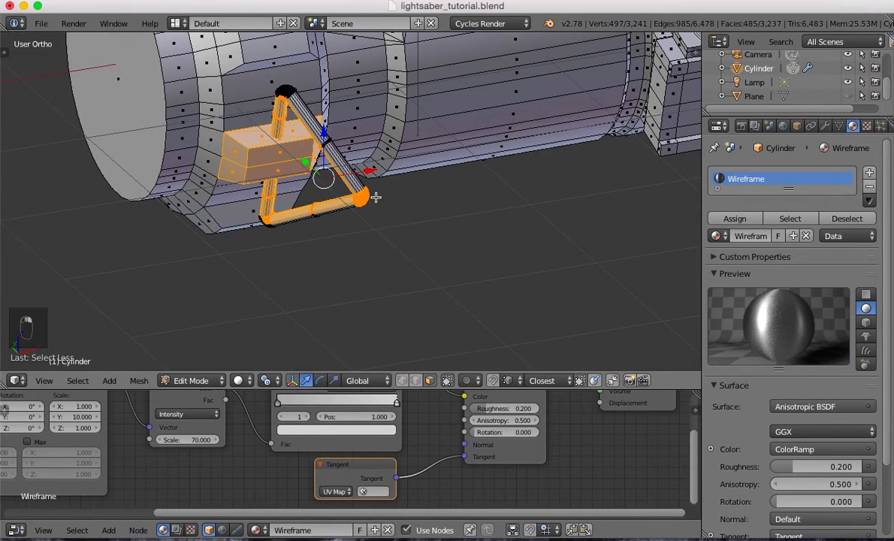
# Box-select the belt ring's remaining faces in wireframe display, first from the top view and again from a tilted view
pyautogui.press('KP_7')
pyautogui.press('z')
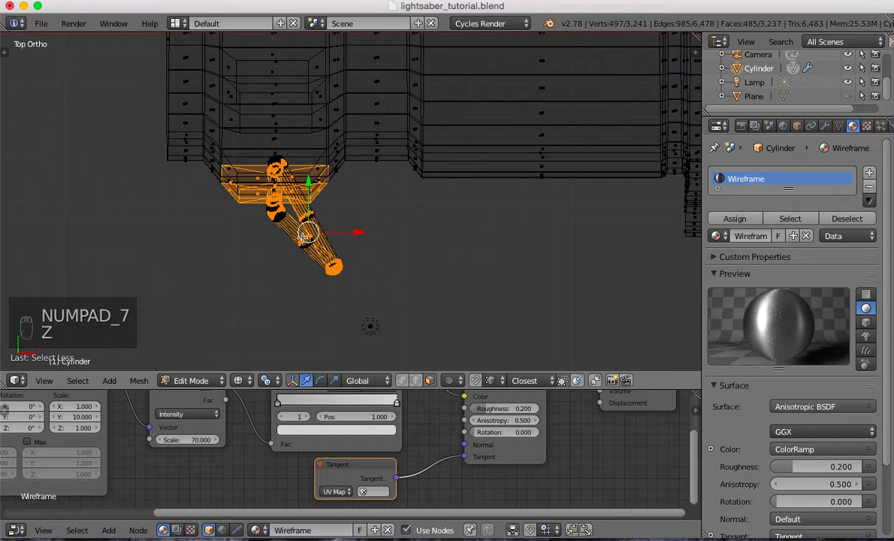
pyautogui.press('b')
pyautogui.press('Escape')
pyautogui.press('b')
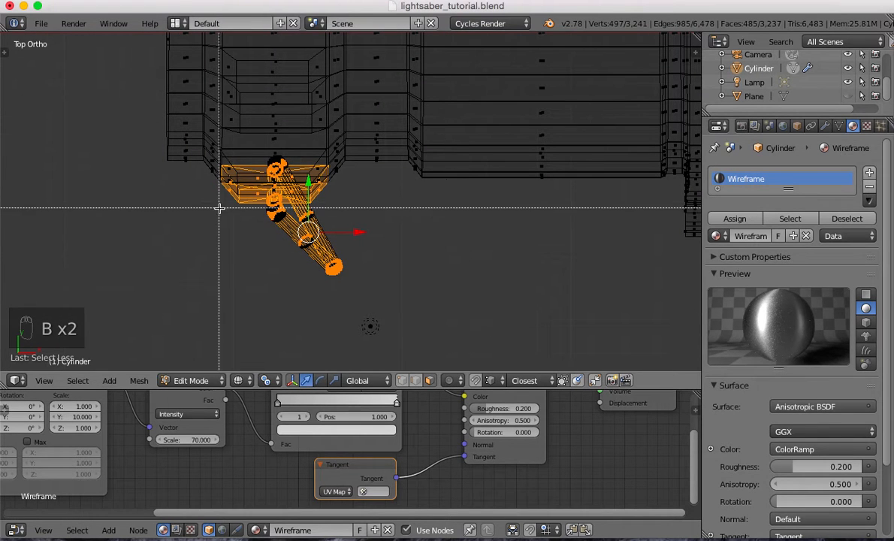
pyautogui.moveTo(393, 294); pyautogui.dragTo(393, 296)
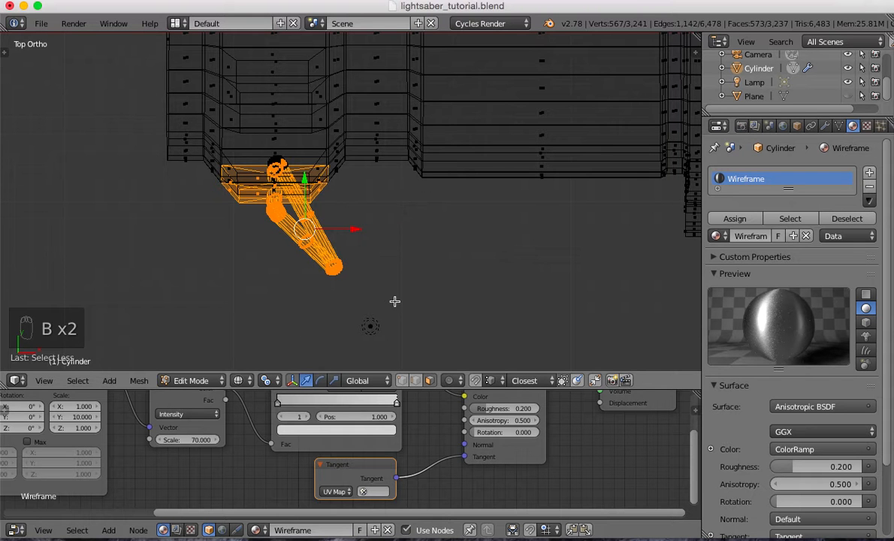
pyautogui.moveTo(316, 269); pyautogui.dragTo(323, 238, button='middle')
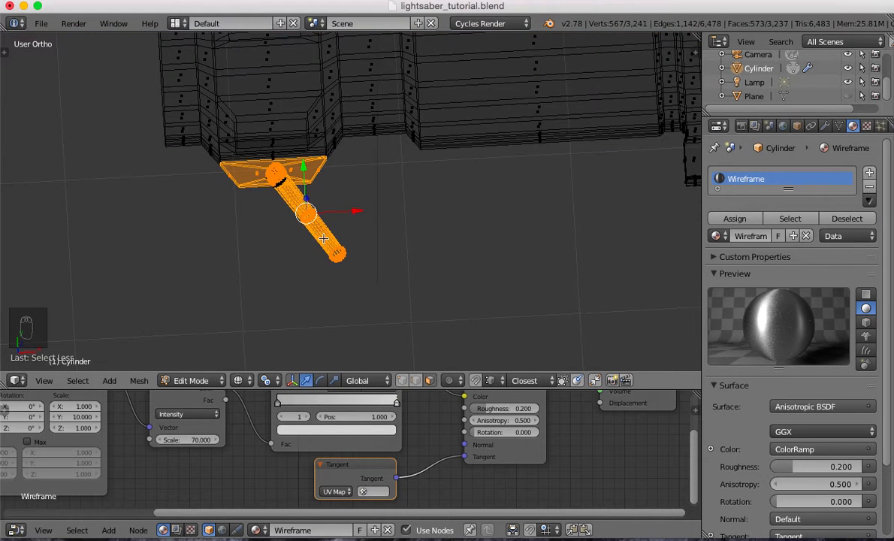
pyautogui.press('b')
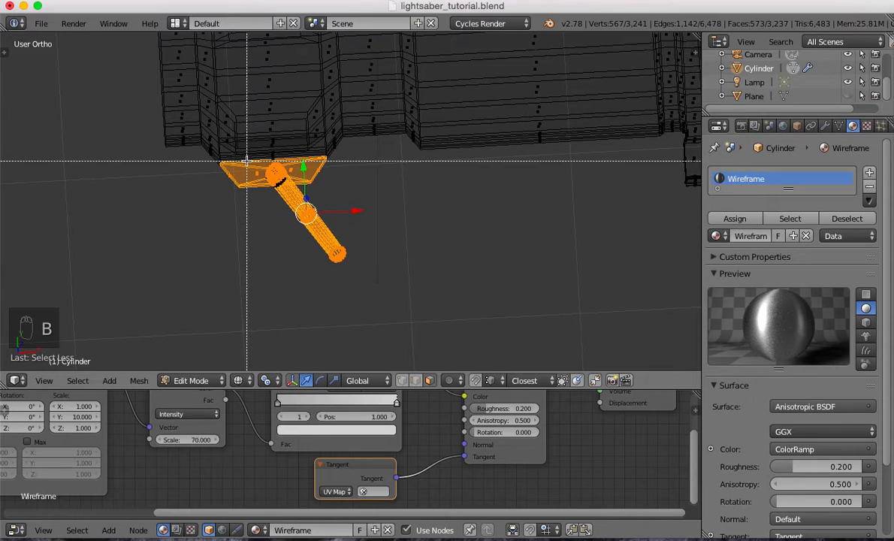
pyautogui.moveTo(248, 162); pyautogui.dragTo(357, 259)
pyautogui.moveTo(357, 259)
pyautogui.mouseDown(button='middle')
pyautogui.moveTo(361, 226)
pyautogui.moveTo(384, 179)
pyautogui.moveTo(393, 194)
pyautogui.moveTo(406, 171)
pyautogui.moveTo(308, 227)
pyautogui.mouseUp(button='middle')
pyautogui.press('z')
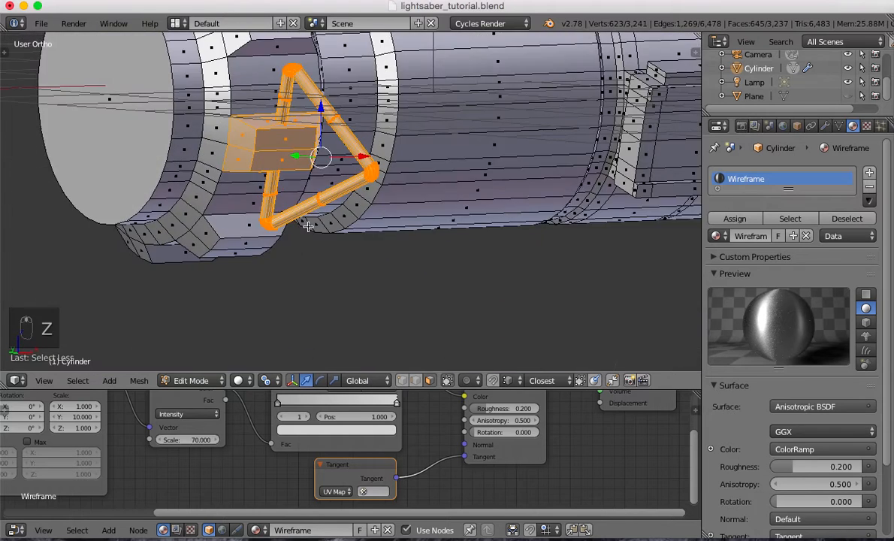
# Add the faces of the raised block next to the ring's mounting block to the selection
pyautogui.moveTo(293, 185); pyautogui.dragTo(249, 210, button='middle')
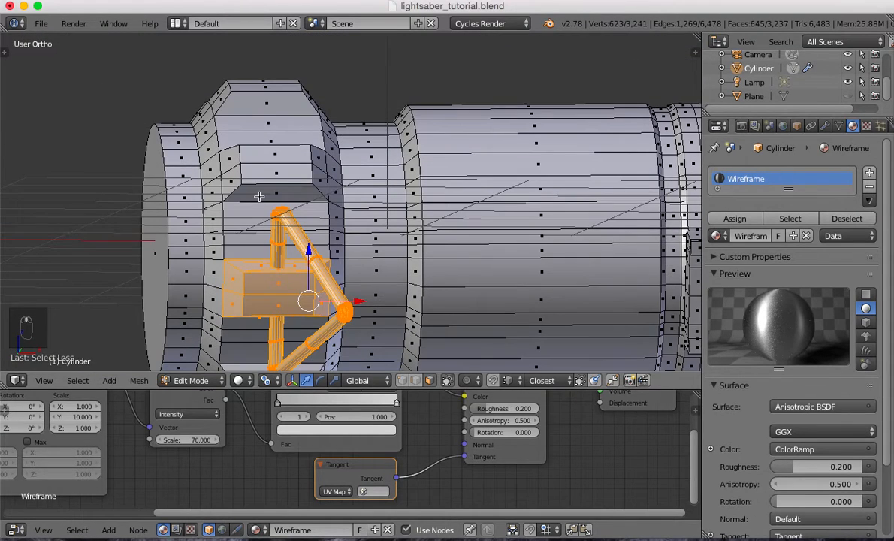
pyautogui.keyDown('shift'); pyautogui.rightClick(258, 196); pyautogui.keyUp('shift')
pyautogui.keyDown('shift'); pyautogui.rightClick(273, 174); pyautogui.keyUp('shift')
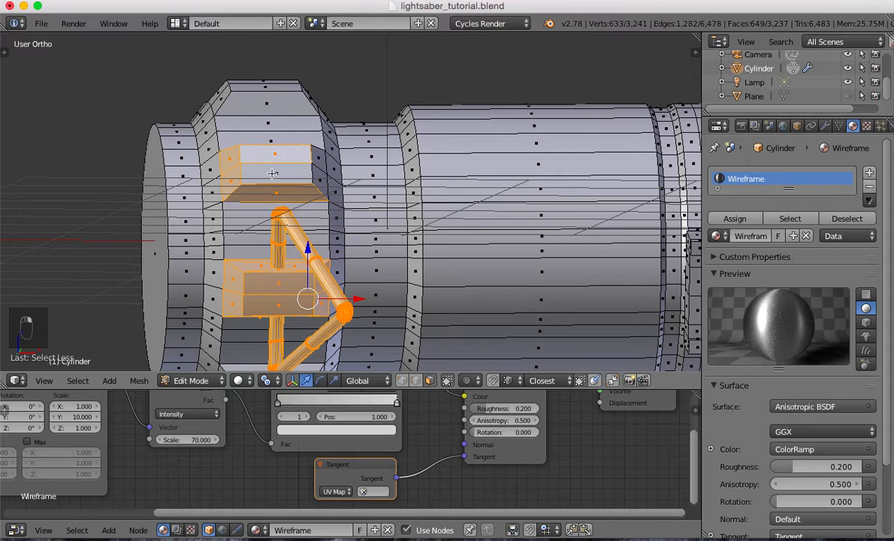
pyautogui.keyDown('shift'); pyautogui.rightClick(321, 173); pyautogui.keyUp('shift')
# Add the faces of the second raised block from the ring's mounting block around the hilt's end
pyautogui.moveTo(321, 174)
pyautogui.mouseDown(button='middle')
pyautogui.moveTo(299, 190)
pyautogui.moveTo(310, 160)
pyautogui.mouseUp(button='middle')
pyautogui.keyDown('shift'); pyautogui.rightClick(310, 160); pyautogui.keyUp('shift')
pyautogui.keyDown('shift'); pyautogui.rightClick(310, 160); pyautogui.keyUp('shift')
pyautogui.keyDown('shift'); pyautogui.rightClick(306, 143); pyautogui.keyUp('shift')
pyautogui.keyDown('shift'); pyautogui.rightClick(263, 138); pyautogui.keyUp('shift')
pyautogui.keyDown('shift'); pyautogui.rightClick(262, 157); pyautogui.keyUp('shift')
pyautogui.keyDown('shift'); pyautogui.rightClick(218, 164); pyautogui.keyUp('shift')
pyautogui.keyDown('shift'); pyautogui.rightClick(220, 151); pyautogui.keyUp('shift')
pyautogui.moveTo(246, 142)
pyautogui.mouseDown(button='middle')
pyautogui.moveTo(243, 195)
pyautogui.moveTo(264, 181)
pyautogui.moveTo(244, 146)
pyautogui.mouseUp(button='middle')
# Add the front, side and edge faces of the third raised block around the hilt to the selection
pyautogui.keyDown('shift'); pyautogui.rightClick(270, 154); pyautogui.keyUp('shift')
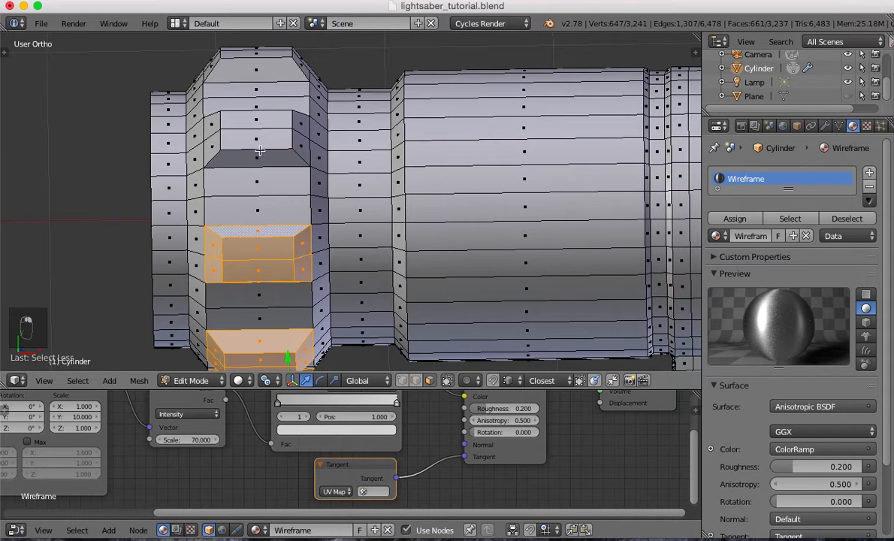
pyautogui.keyDown('shift'); pyautogui.rightClick(239, 139); pyautogui.keyUp('shift')
pyautogui.keyDown('shift'); pyautogui.rightClick(217, 143); pyautogui.keyUp('shift')
pyautogui.keyDown('shift'); pyautogui.rightClick(220, 127); pyautogui.keyUp('shift')
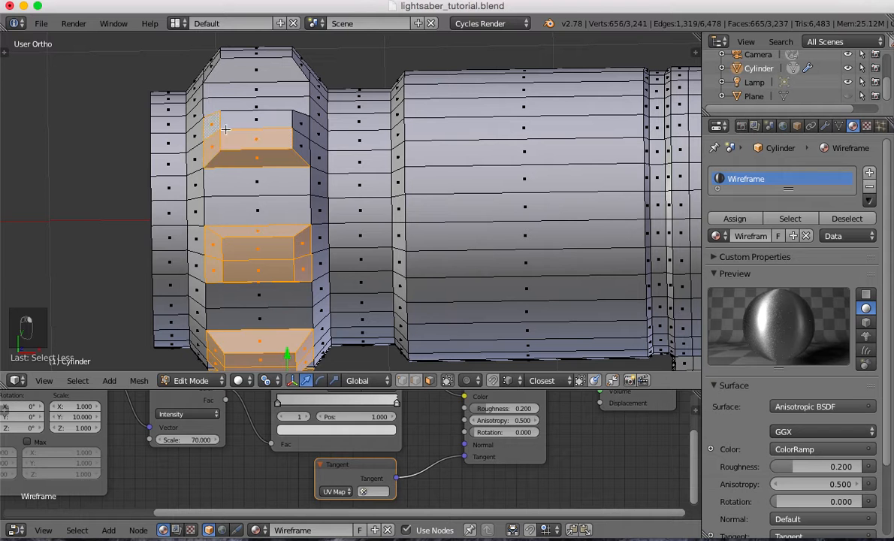
pyautogui.keyDown('shift'); pyautogui.rightClick(253, 125); pyautogui.keyUp('shift')
pyautogui.keyDown('shift'); pyautogui.rightClick(299, 125); pyautogui.keyUp('shift')
pyautogui.keyDown('shift'); pyautogui.rightClick(289, 141); pyautogui.keyUp('shift')
# Extend the face selection to the fourth raised block around the hilt's end
pyautogui.moveTo(287, 142); pyautogui.dragTo(239, 155, button='middle')
pyautogui.keyDown('shift'); pyautogui.rightClick(263, 140); pyautogui.keyUp('shift')
pyautogui.keyDown('shift'); pyautogui.rightClick(274, 99); pyautogui.keyUp('shift')
pyautogui.keyDown('shift'); pyautogui.rightClick(279, 94); pyautogui.keyUp('shift')
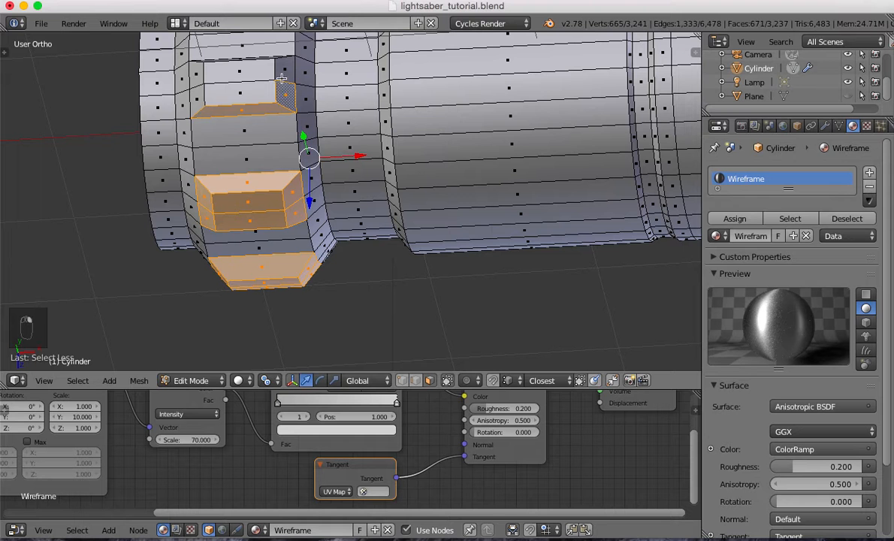
pyautogui.keyDown('shift'); pyautogui.rightClick(280, 71); pyautogui.keyUp('shift')
pyautogui.keyDown('shift'); pyautogui.rightClick(239, 69); pyautogui.keyUp('shift')
pyautogui.keyDown('shift'); pyautogui.rightClick(241, 89); pyautogui.keyUp('shift')
pyautogui.keyDown('shift'); pyautogui.rightClick(201, 97); pyautogui.keyUp('shift')
pyautogui.keyDown('shift'); pyautogui.rightClick(200, 77); pyautogui.keyUp('shift')
# Add all faces of the fifth raised block around the hilt's end, including its side and edge faces
pyautogui.moveTo(238, 67); pyautogui.dragTo(226, 82, button='middle')
pyautogui.keyDown('shift'); pyautogui.rightClick(236, 89); pyautogui.keyUp('shift')
pyautogui.keyDown('shift'); pyautogui.rightClick(226, 82); pyautogui.keyUp('shift')
pyautogui.keyDown('shift'); pyautogui.rightClick(235, 64); pyautogui.keyUp('shift')
pyautogui.keyDown('shift'); pyautogui.rightClick(235, 58); pyautogui.keyUp('shift')
pyautogui.keyDown('shift'); pyautogui.rightClick(266, 57); pyautogui.keyUp('shift')
pyautogui.keyDown('shift'); pyautogui.rightClick(257, 55); pyautogui.keyUp('shift')
pyautogui.keyDown('shift'); pyautogui.rightClick(273, 60); pyautogui.keyUp('shift')
pyautogui.keyDown('shift'); pyautogui.rightClick(272, 78); pyautogui.keyUp('shift')
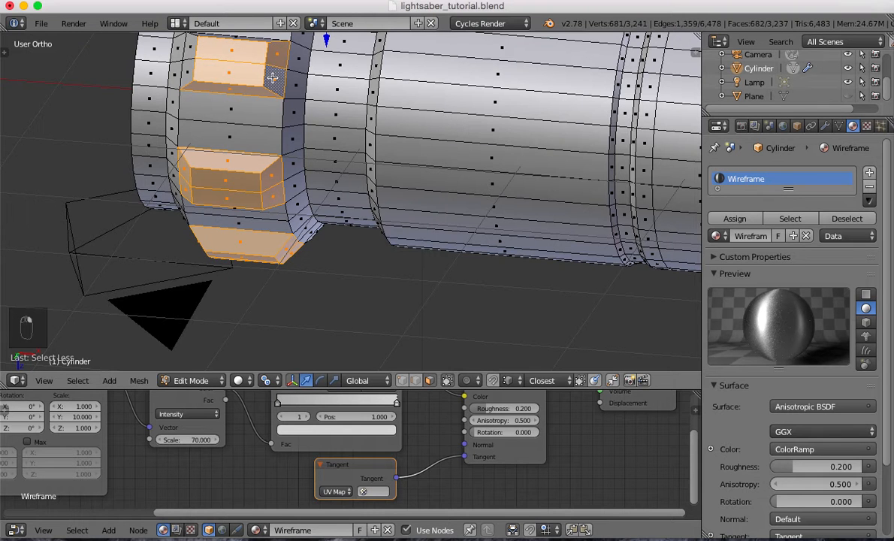
pyautogui.keyDown('shift'); pyautogui.moveTo(272, 78); pyautogui.dragTo(270, 160, button='middle'); pyautogui.keyUp('shift')
pyautogui.keyDown('shift'); pyautogui.rightClick(190, 152); pyautogui.keyUp('shift')
pyautogui.keyDown('shift'); pyautogui.rightClick(188, 131); pyautogui.keyUp('shift')
pyautogui.keyDown('shift'); pyautogui.rightClick(237, 120); pyautogui.keyUp('shift')
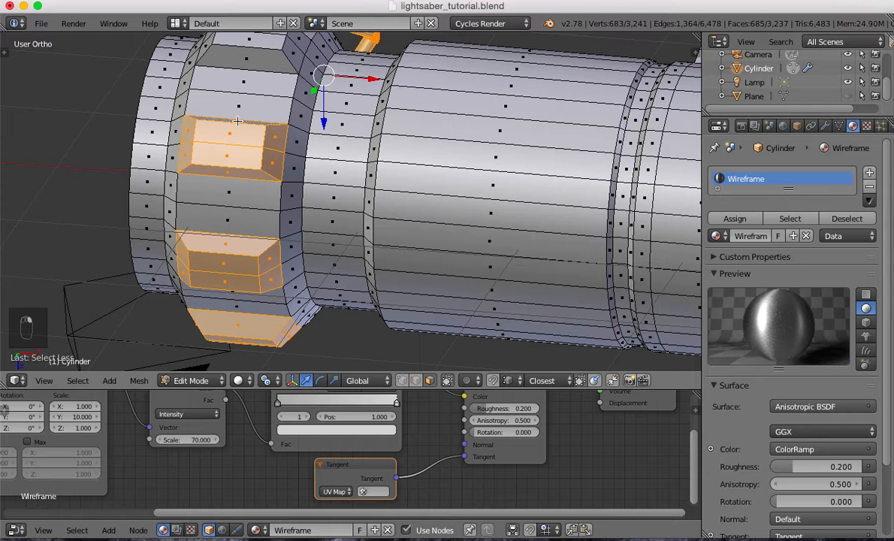
# Add the faces of the sixth raised block around the hilt's end to the selection
pyautogui.moveTo(258, 107); pyautogui.dragTo(193, 214, button='middle')
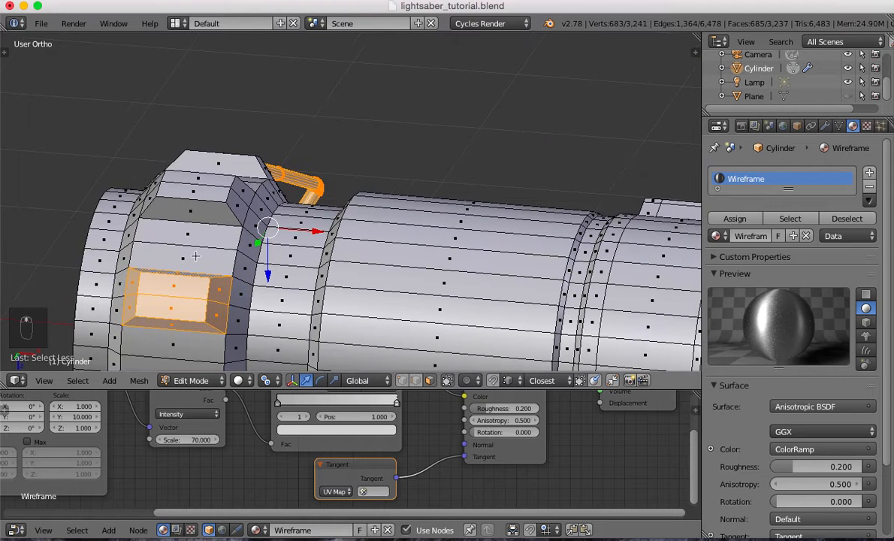
pyautogui.keyDown('shift'); pyautogui.rightClick(192, 214); pyautogui.keyUp('shift')
pyautogui.keyDown('shift'); pyautogui.rightClick(197, 194); pyautogui.keyUp('shift')
pyautogui.keyDown('shift'); pyautogui.rightClick(200, 180); pyautogui.keyUp('shift')
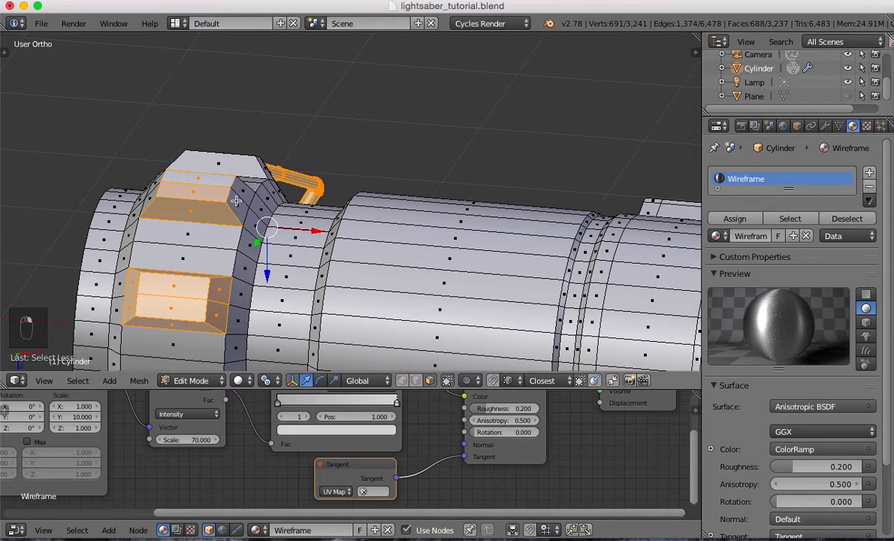
pyautogui.keyDown('shift'); pyautogui.rightClick(236, 201); pyautogui.keyUp('shift')
pyautogui.keyDown('shift'); pyautogui.rightClick(241, 188); pyautogui.keyUp('shift')
pyautogui.keyDown('shift'); pyautogui.rightClick(154, 181); pyautogui.keyUp('shift')
pyautogui.keyDown('shift'); pyautogui.rightClick(156, 182); pyautogui.keyUp('shift')
pyautogui.moveTo(199, 201); pyautogui.dragTo(198, 128, button='middle')
pyautogui.keyDown('shift'); pyautogui.rightClick(378, 75); pyautogui.keyUp('shift')
# Add the faces of the last unselected raised block around the hilt's end to the selection
pyautogui.moveTo(412, 109); pyautogui.dragTo(449, 147, button='middle')
pyautogui.keyDown('shift'); pyautogui.rightClick(443, 100); pyautogui.keyUp('shift')
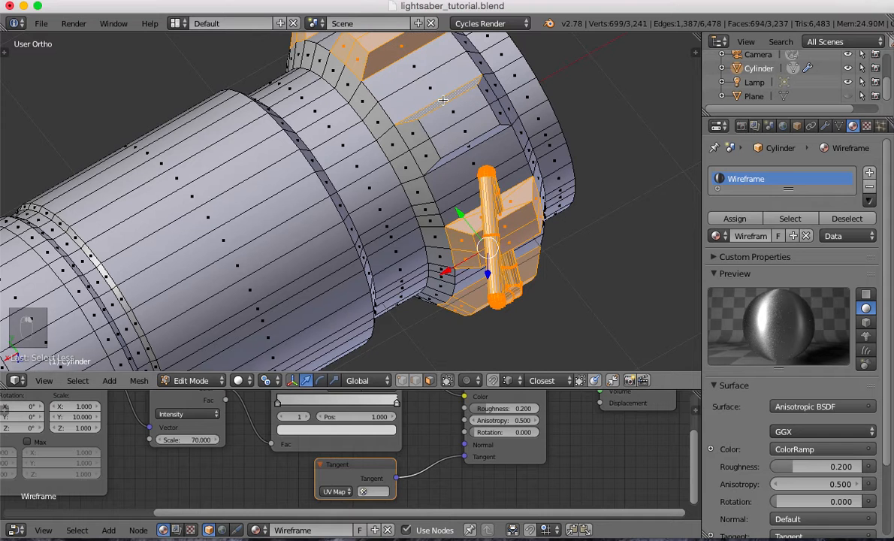
pyautogui.keyDown('shift'); pyautogui.rightClick(415, 133); pyautogui.keyUp('shift')
pyautogui.keyDown('shift'); pyautogui.rightClick(428, 153); pyautogui.keyUp('shift')
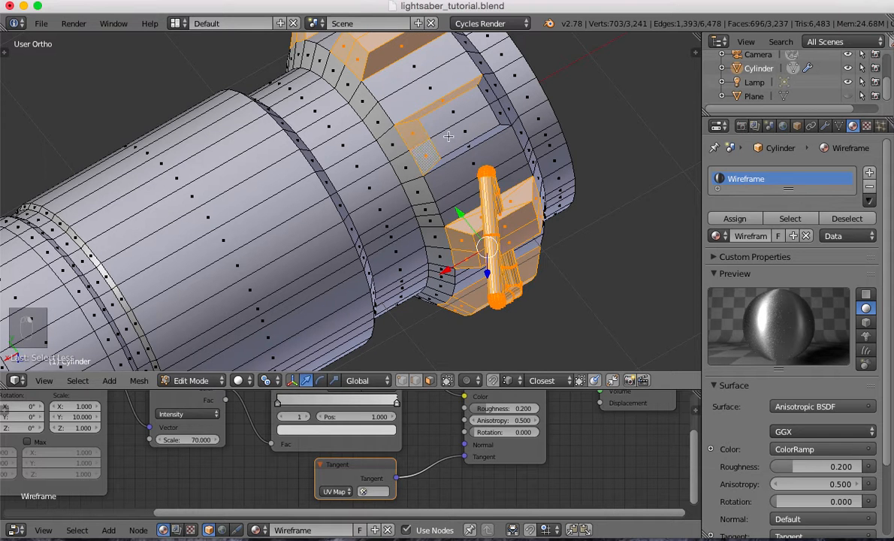
pyautogui.keyDown('shift'); pyautogui.rightClick(462, 131); pyautogui.keyUp('shift')
pyautogui.keyDown('shift'); pyautogui.rightClick(458, 112); pyautogui.keyUp('shift')
pyautogui.keyDown('shift'); pyautogui.rightClick(488, 94); pyautogui.keyUp('shift')
pyautogui.keyDown('shift'); pyautogui.rightClick(466, 104); pyautogui.keyUp('shift')
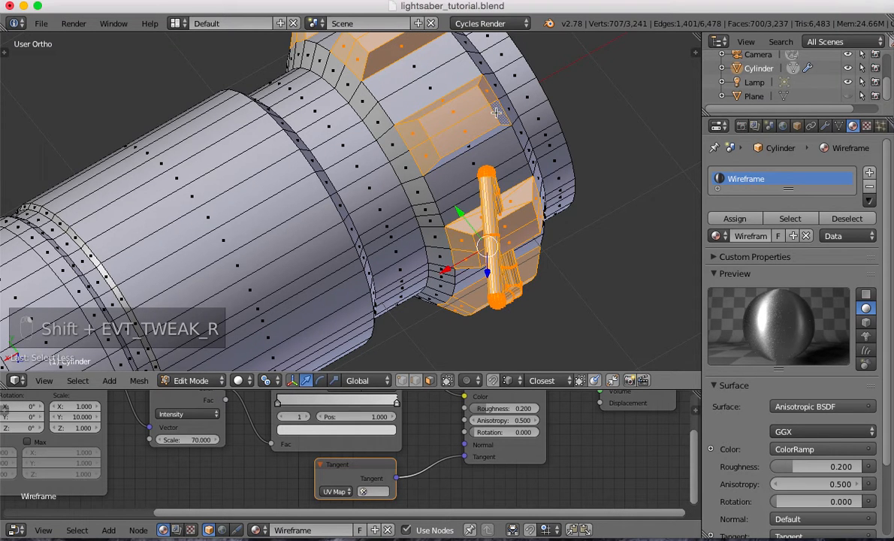
pyautogui.moveTo(467, 170)
pyautogui.mouseDown(button='middle')
pyautogui.moveTo(499, 230)
pyautogui.moveTo(383, 285)
pyautogui.moveTo(385, 300)
pyautogui.moveTo(444, 265)
pyautogui.mouseUp(button='middle')
pyautogui.keyDown('shift'); pyautogui.rightClick(481, 186); pyautogui.keyUp('shift')
# Box-select the rectangular control box protruding from the middle of the hilt in wireframe display, keeping the existing selection
pyautogui.scroll(-5, 496, 207)
pyautogui.press('z')
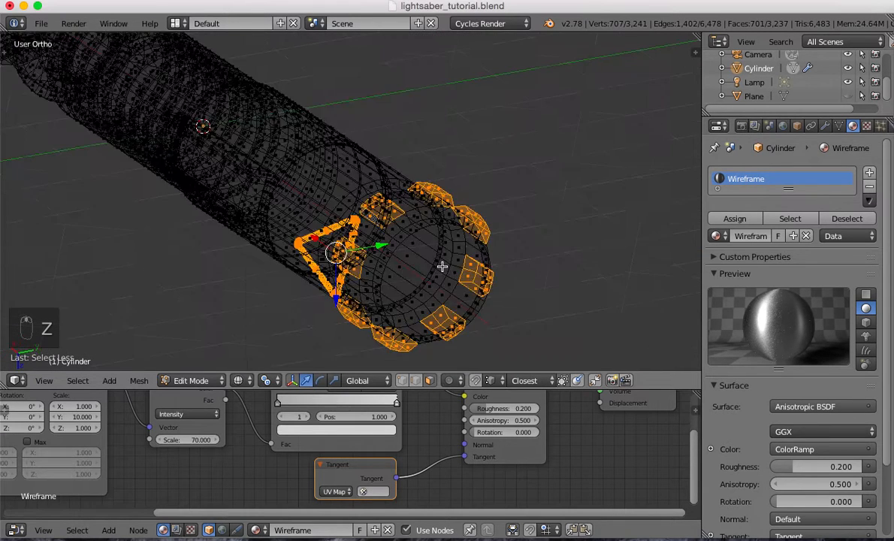
pyautogui.press('z')
pyautogui.scroll(-3, 357, 200)
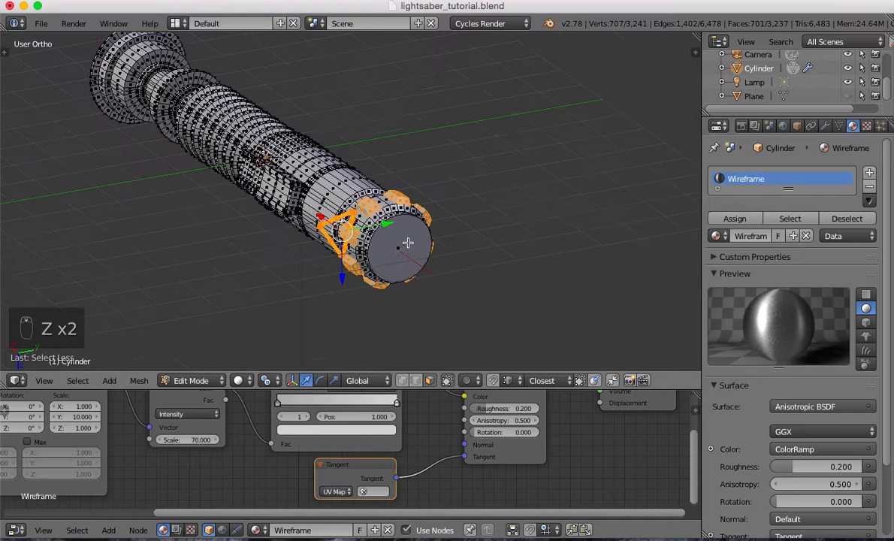
pyautogui.moveTo(333, 216); pyautogui.dragTo(329, 263, button='middle')
pyautogui.scroll(3, 329, 263)
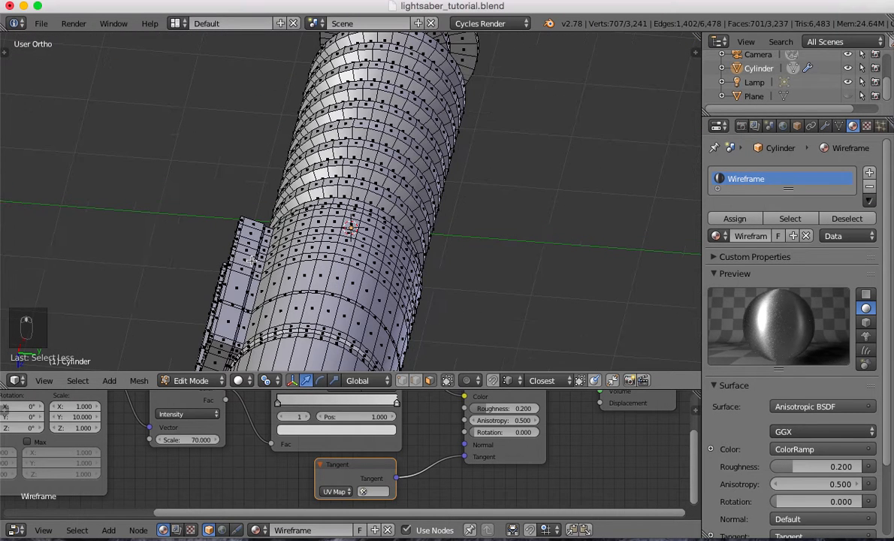
pyautogui.moveTo(351, 226); pyautogui.dragTo(244, 277, button='middle')
pyautogui.press('z')
pyautogui.keyDown('shift'); pyautogui.scroll(-2, 518, 207); pyautogui.keyUp('shift')
pyautogui.moveTo(520, 208); pyautogui.dragTo(425, 201, button='middle')
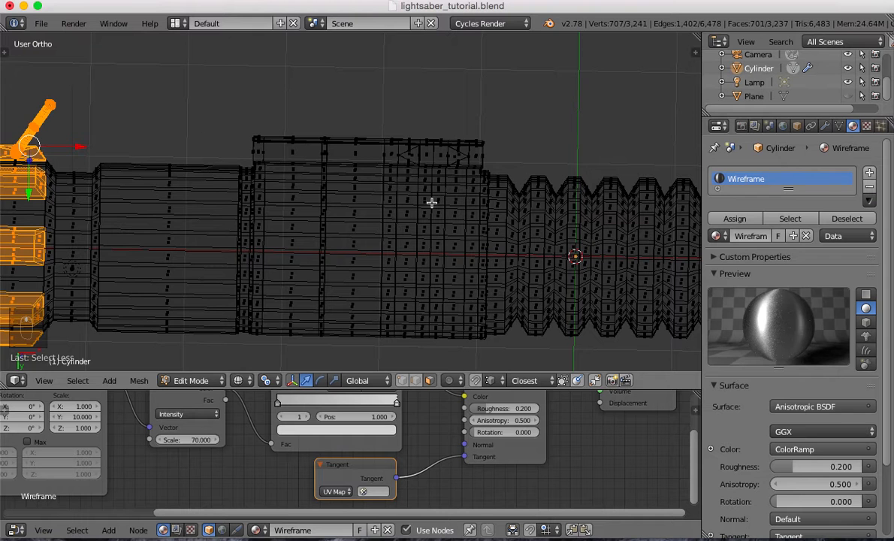
pyautogui.press('b')
pyautogui.moveTo(192, 104); pyautogui.dragTo(562, 169)
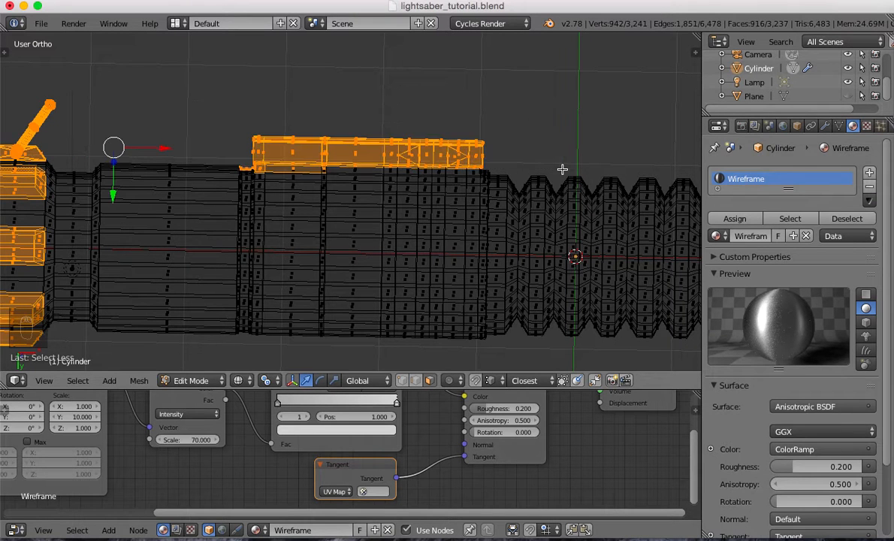
pyautogui.press('z')
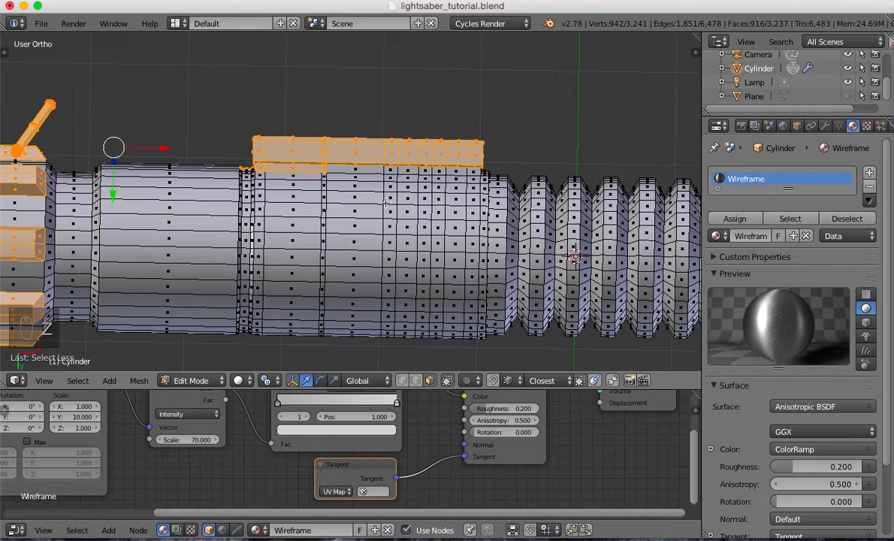
# Extend the selection with the narrow strip of side faces along the control box's base
pyautogui.moveTo(386, 202); pyautogui.dragTo(400, 179, button='middle')
pyautogui.scroll(6, 380, 214)
pyautogui.moveTo(364, 274); pyautogui.dragTo(339, 290, button='middle')
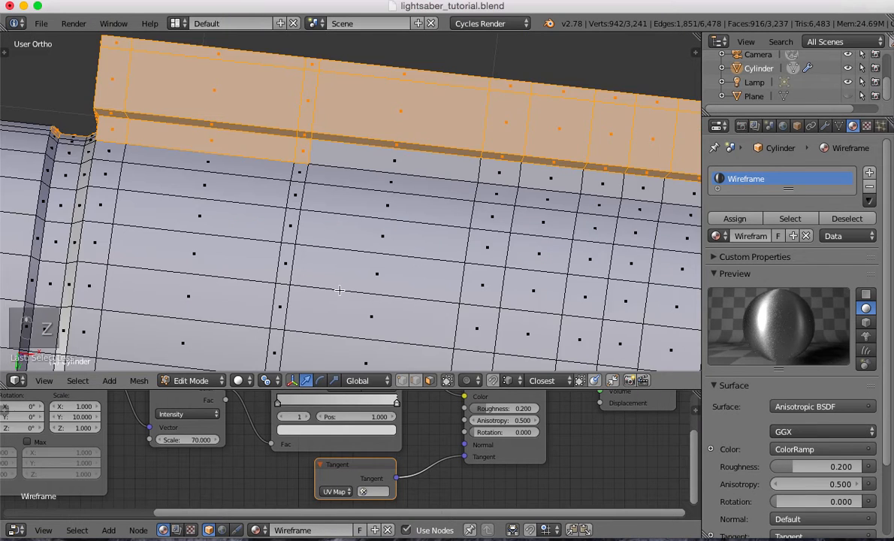
pyautogui.scroll(-5, 342, 225)
pyautogui.moveTo(347, 174); pyautogui.dragTo(341, 217, button='middle')
pyautogui.keyDown('shift'); pyautogui.moveTo(444, 239); pyautogui.dragTo(336, 51, button='middle'); pyautogui.keyUp('shift')
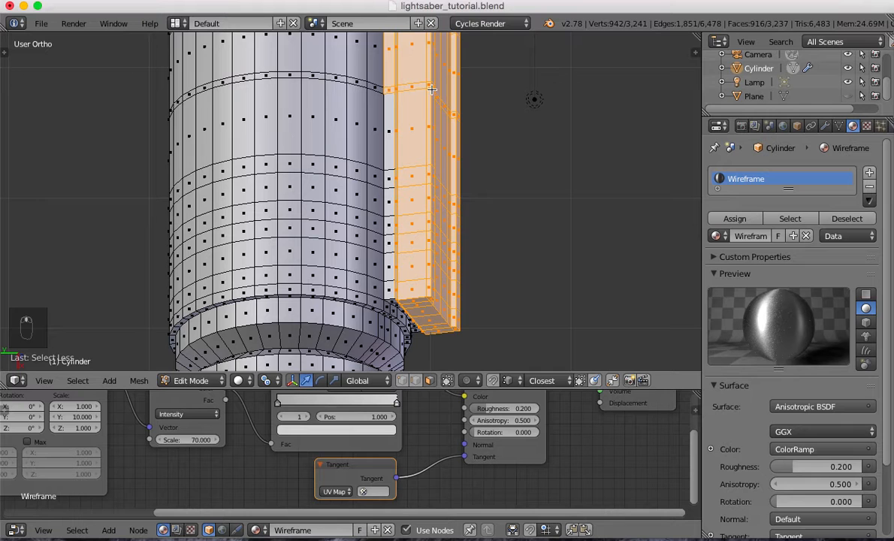
pyautogui.keyDown('alt'); pyautogui.keyDown('shift'); pyautogui.click(390, 171); pyautogui.keyUp('shift'); pyautogui.keyUp('alt')
# Deselect the stray hilt body faces in the groove beside the control box's end
pyautogui.moveTo(427, 252); pyautogui.dragTo(323, 225, button='middle')
pyautogui.scroll(5, 376, 240)
pyautogui.keyDown('shift'); pyautogui.rightClick(357, 261); pyautogui.keyUp('shift')
pyautogui.keyDown('shift'); pyautogui.moveTo(375, 240); pyautogui.dragTo(428, 263, button='middle'); pyautogui.keyUp('shift')
pyautogui.keyDown('shift'); pyautogui.rightClick(356, 279); pyautogui.keyUp('shift')
pyautogui.keyDown('shift'); pyautogui.rightClick(366, 280); pyautogui.keyUp('shift')
pyautogui.keyDown('shift'); pyautogui.rightClick(373, 243); pyautogui.keyUp('shift')
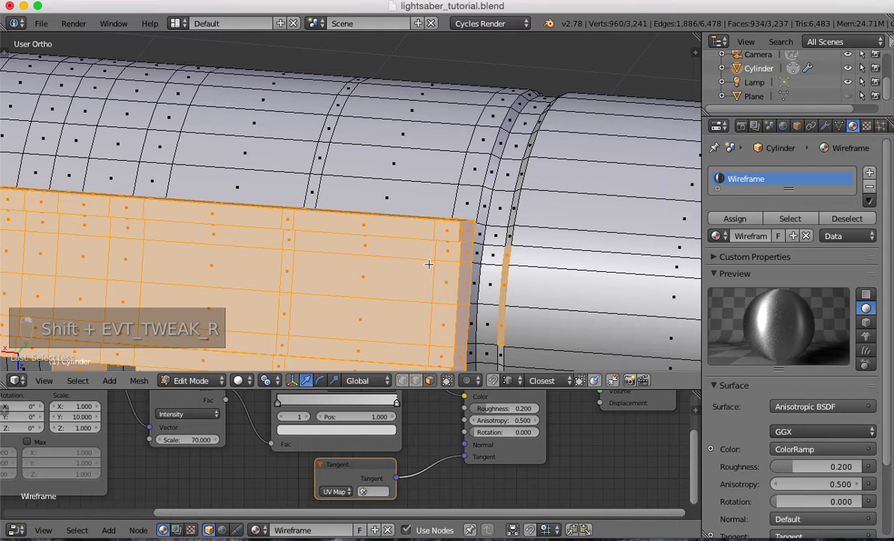
pyautogui.keyDown('shift'); pyautogui.rightClick(509, 258); pyautogui.keyUp('shift')
pyautogui.keyDown('shift'); pyautogui.rightClick(506, 298); pyautogui.keyUp('shift')
pyautogui.keyDown('shift'); pyautogui.rightClick(504, 305); pyautogui.keyUp('shift')
# Add the flat end-cap faces at both ends of the hilt and invert the whole face selection
pyautogui.scroll(-6, 504, 305)
pyautogui.moveTo(504, 305); pyautogui.dragTo(305, 225, button='middle')
pyautogui.keyDown('shift'); pyautogui.rightClick(504, 247); pyautogui.keyUp('shift')
pyautogui.keyDown('shift'); pyautogui.rightClick(106, 219); pyautogui.keyUp('shift')
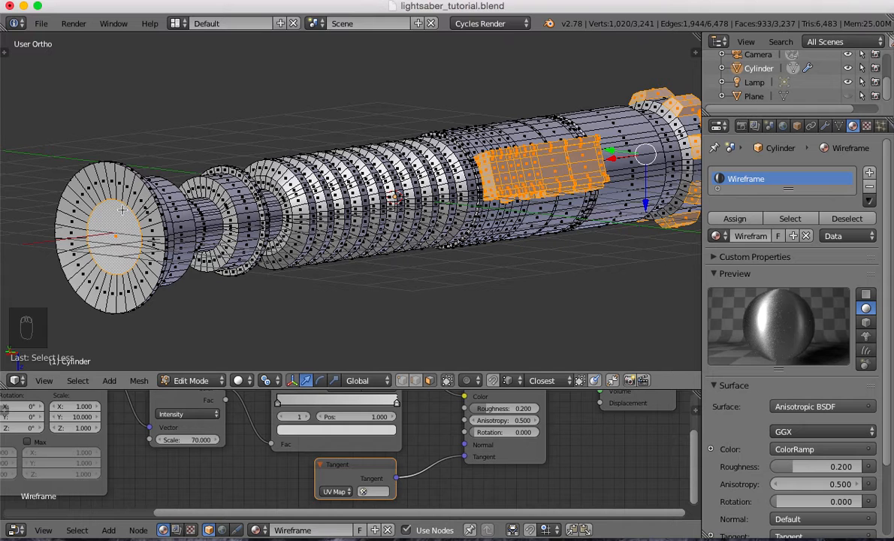
pyautogui.moveTo(457, 185); pyautogui.dragTo(424, 215, button='middle')
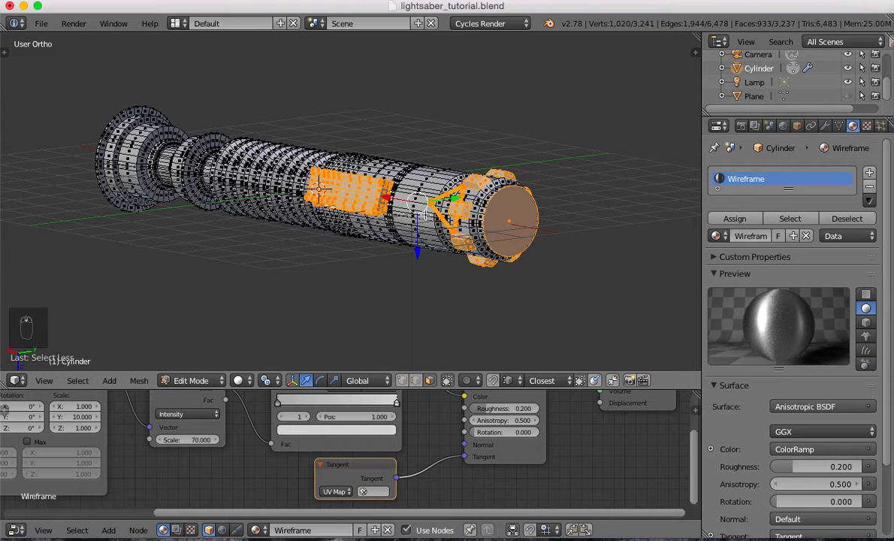
pyautogui.hotkey('ctrl', 'i')
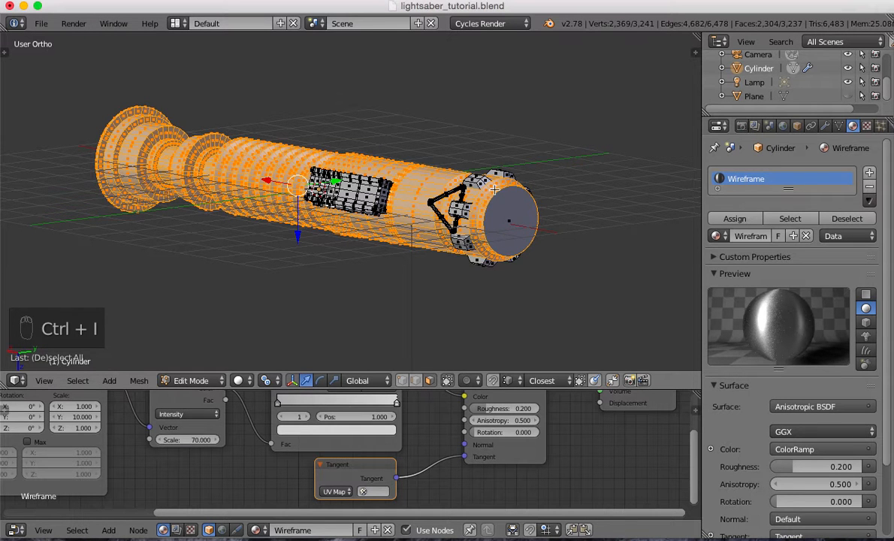
# Create a vertex group on the mesh and assign the selected hilt body faces to it
pyautogui.moveTo(461, 175); pyautogui.dragTo(439, 275, button='middle')
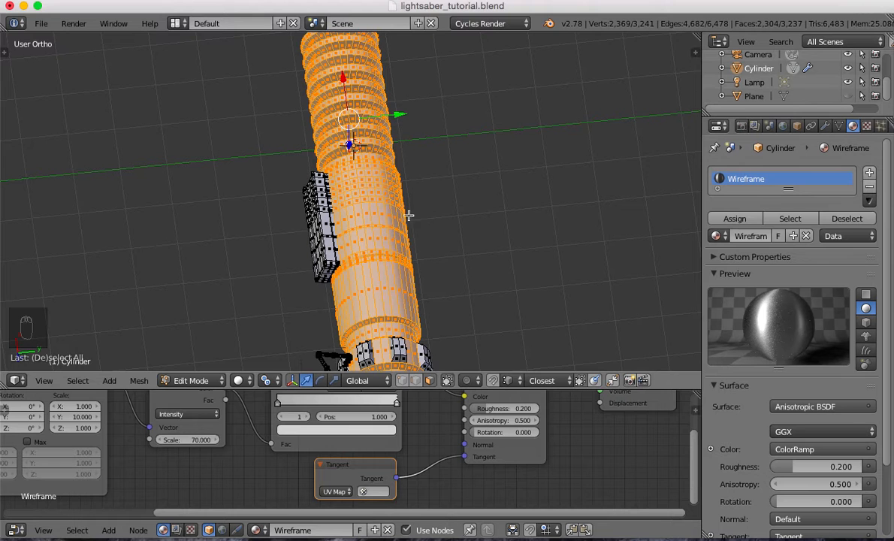
pyautogui.click(840, 126)
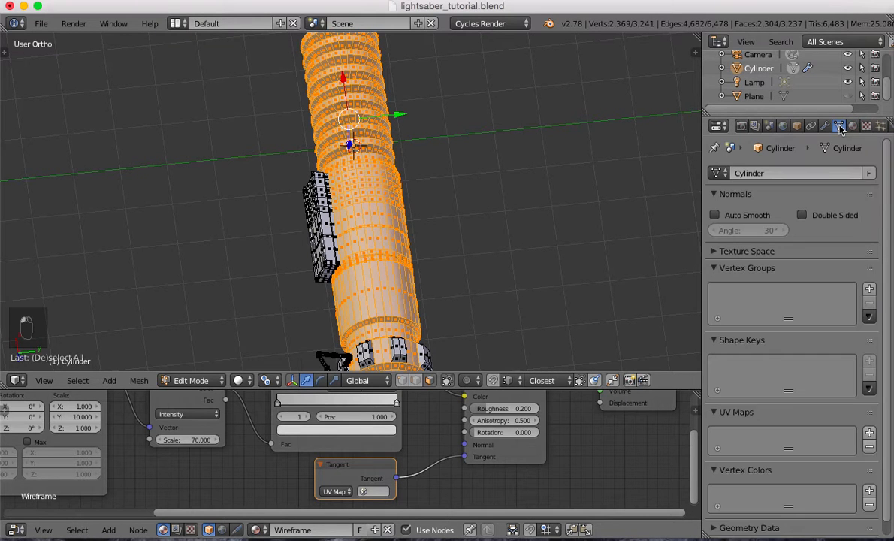
pyautogui.click(869, 290)
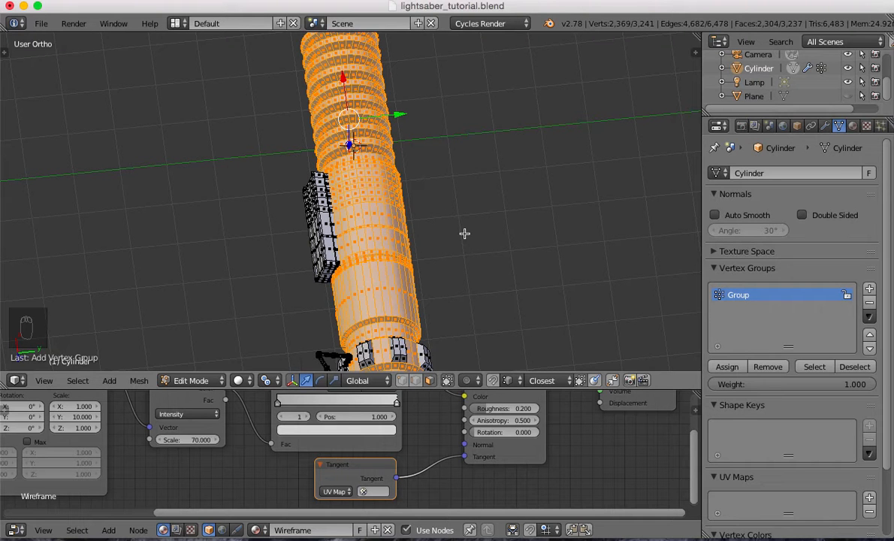
# Test the vertex group by clearing the selection, selecting the group's faces and deselecting everything again
pyautogui.press('a')
pyautogui.click(814, 367)
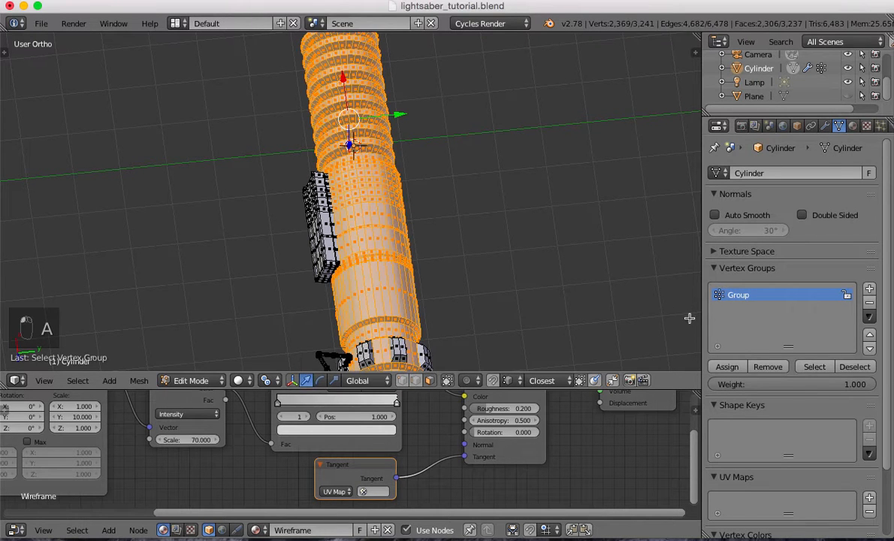
pyautogui.press('a')
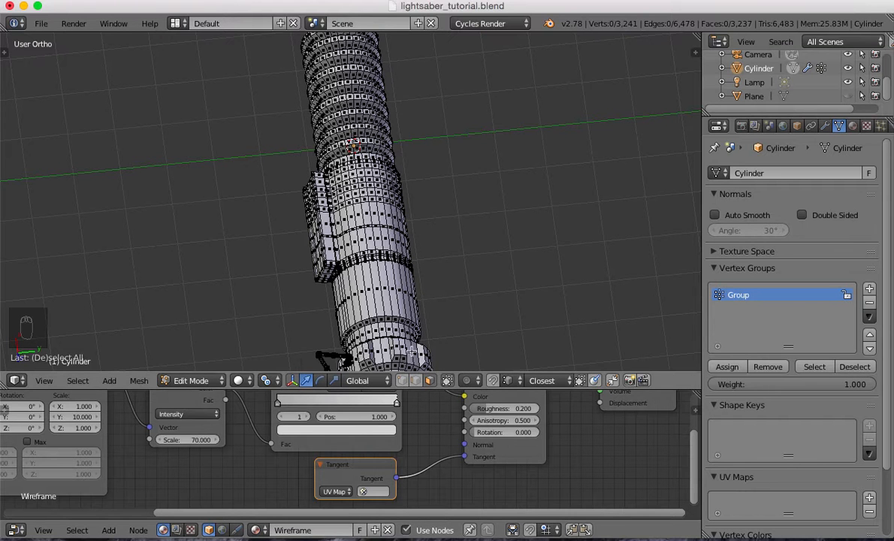
# Mark a UV seam on a lengthwise edge loop running the full length of the round hilt body, and clear the selection
pyautogui.scroll(4, 388, 346)
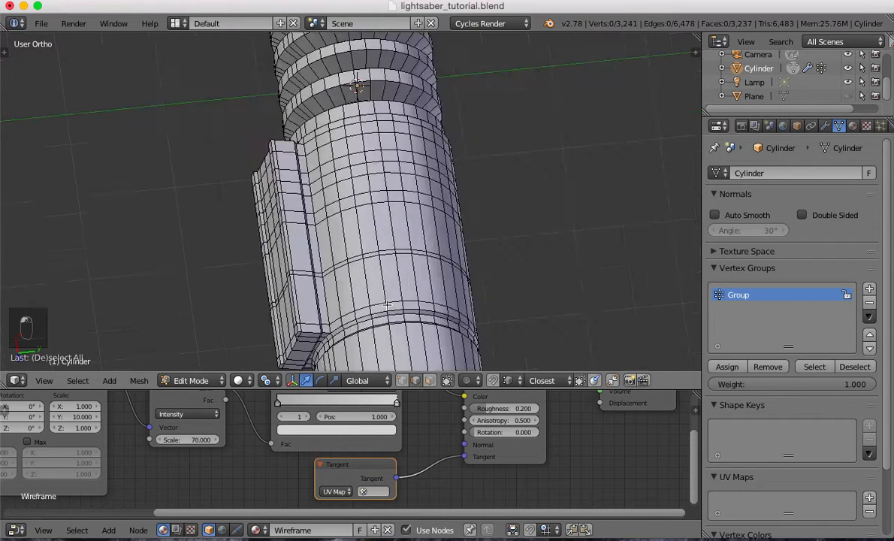
pyautogui.scroll(1, 387, 305)
pyautogui.scroll(-5, 383, 301)
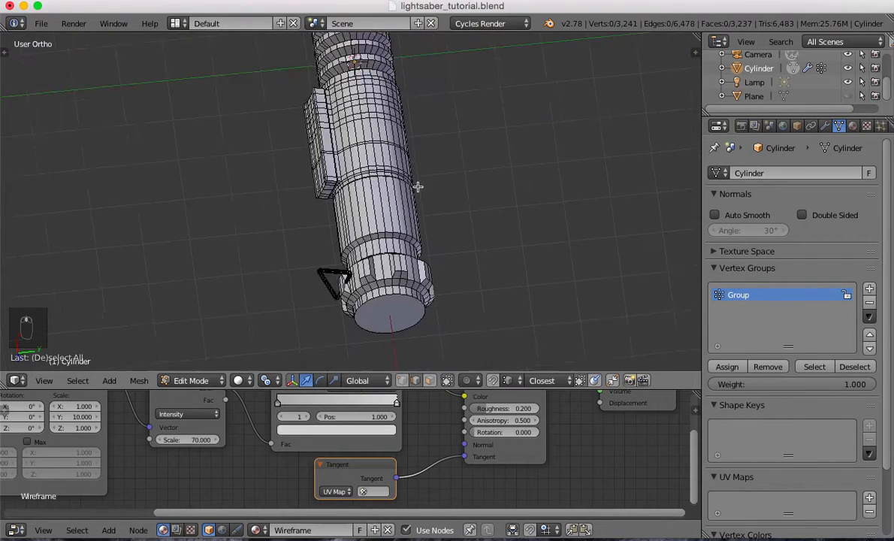
pyautogui.moveTo(451, 197); pyautogui.dragTo(363, 275, button='middle')
pyautogui.scroll(5, 391, 269)
pyautogui.moveTo(422, 264); pyautogui.dragTo(348, 236, button='middle')
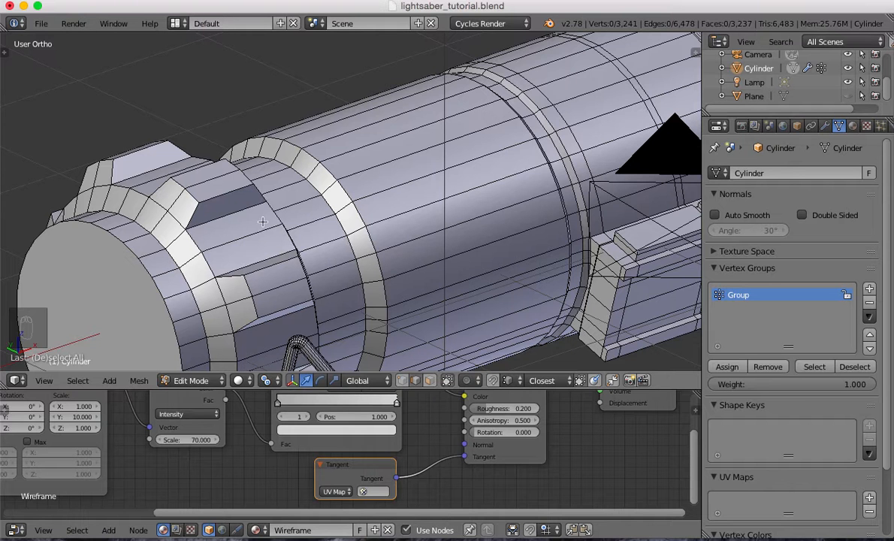
pyautogui.keyDown('alt'); pyautogui.rightClick(225, 219); pyautogui.keyUp('alt')
pyautogui.scroll(-5, 265, 249)
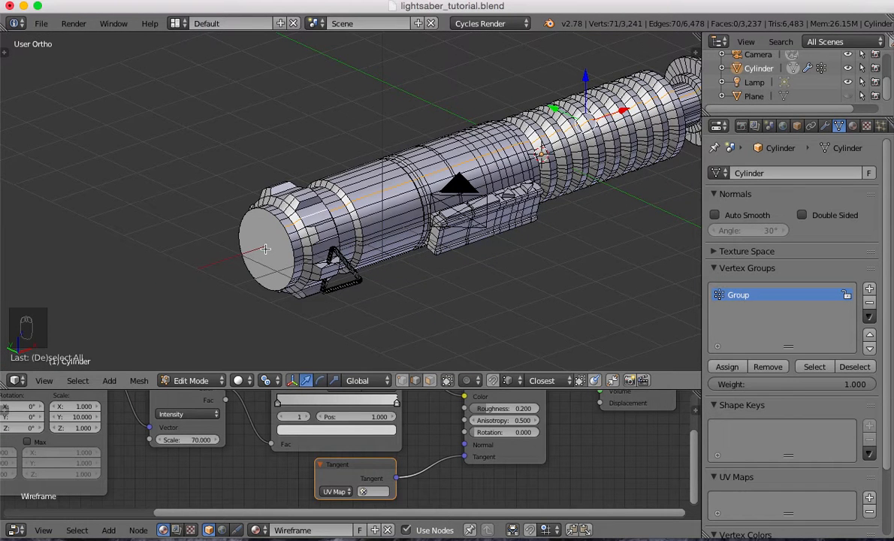
pyautogui.moveTo(418, 219); pyautogui.dragTo(495, 201, button='middle')
pyautogui.hotkey('ctrl', 'e')
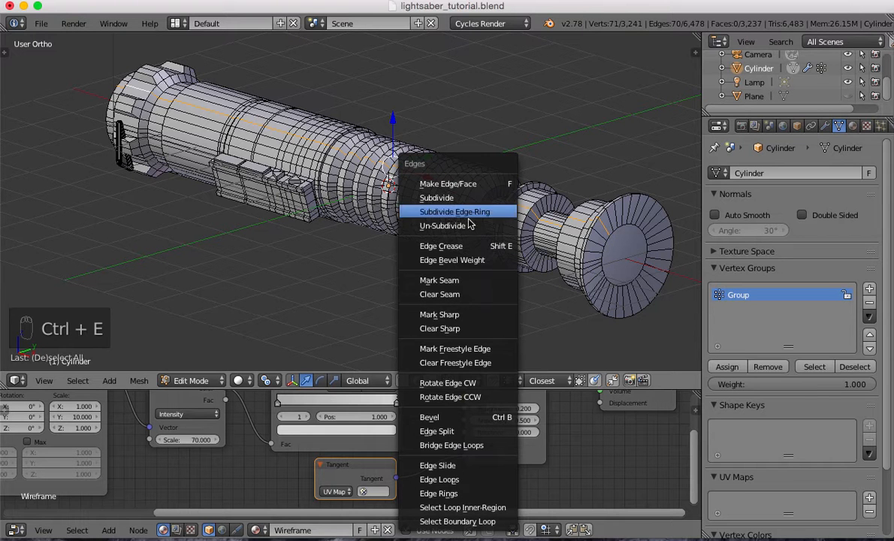
pyautogui.click(463, 280)
pyautogui.press('a')
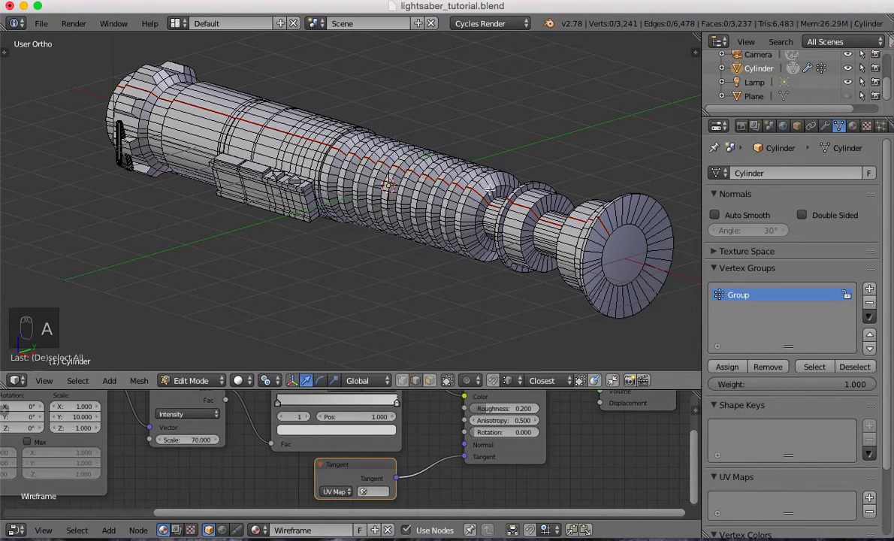
# Select the vertex group's faces in face select mode and remove the flat end-cap faces at both hilt ends from the selection
pyautogui.click(434, 382)
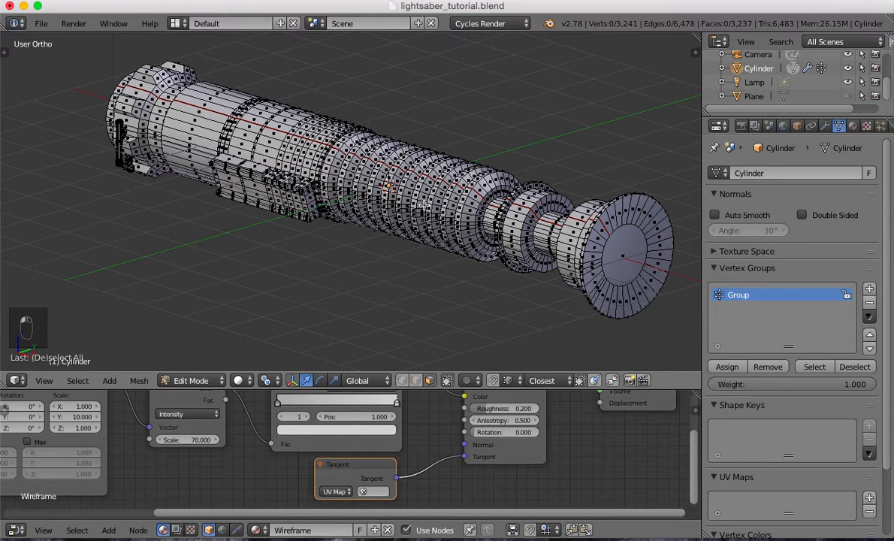
pyautogui.click(815, 366)
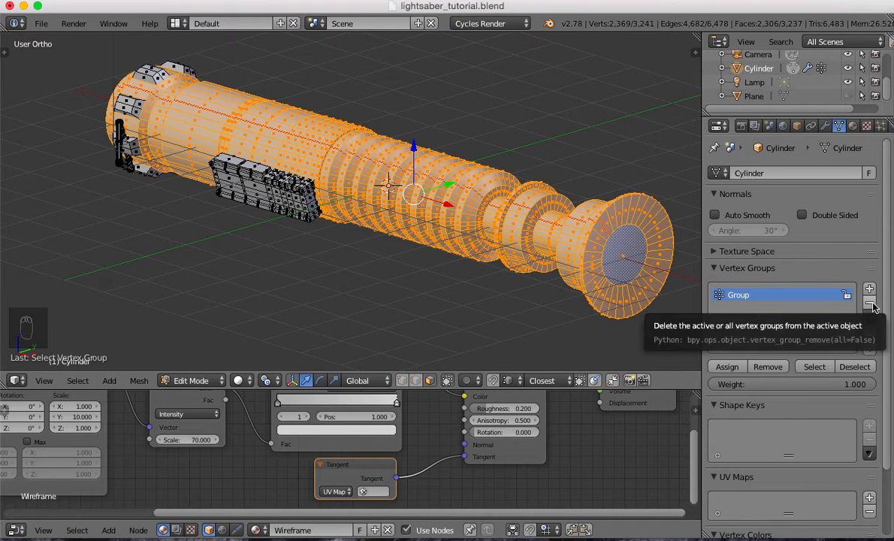
pyautogui.keyDown('shift'); pyautogui.rightClick(623, 258); pyautogui.keyUp('shift')
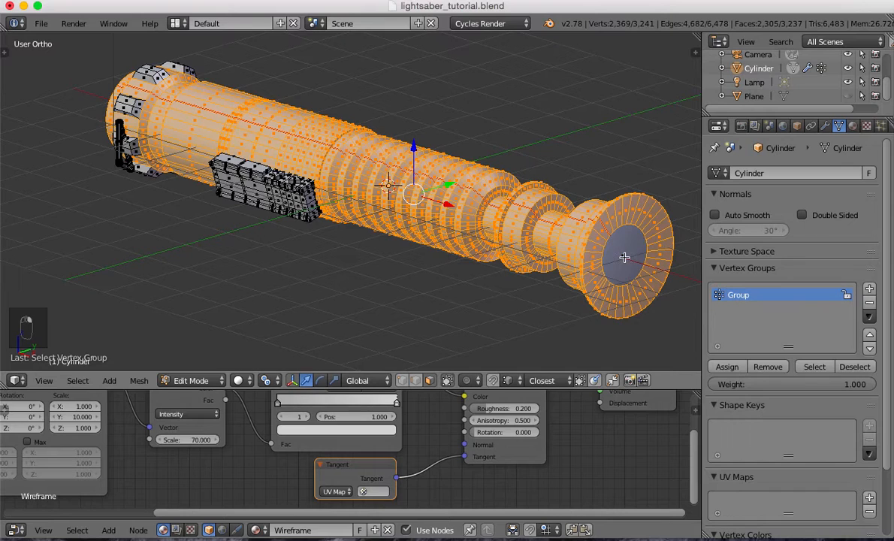
pyautogui.moveTo(364, 243); pyautogui.dragTo(549, 191, button='middle')
pyautogui.keyDown('shift'); pyautogui.rightClick(225, 218); pyautogui.keyUp('shift')
# Unwrap the selected hilt body faces using the standard Unwrap method
pyautogui.scroll(6, 322, 223)
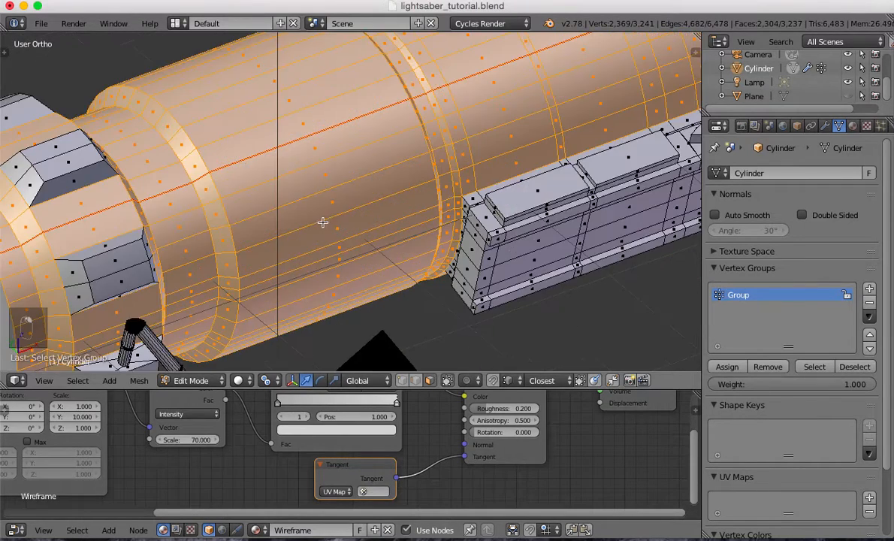
pyautogui.moveTo(305, 208); pyautogui.dragTo(315, 190, button='middle')
pyautogui.scroll(-8, 315, 190)
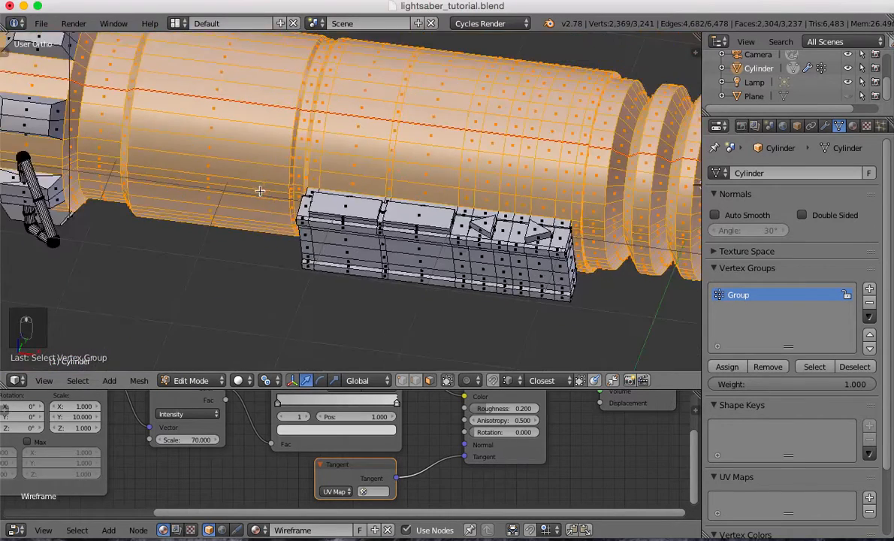
pyautogui.moveTo(442, 149); pyautogui.dragTo(342, 141, button='middle')
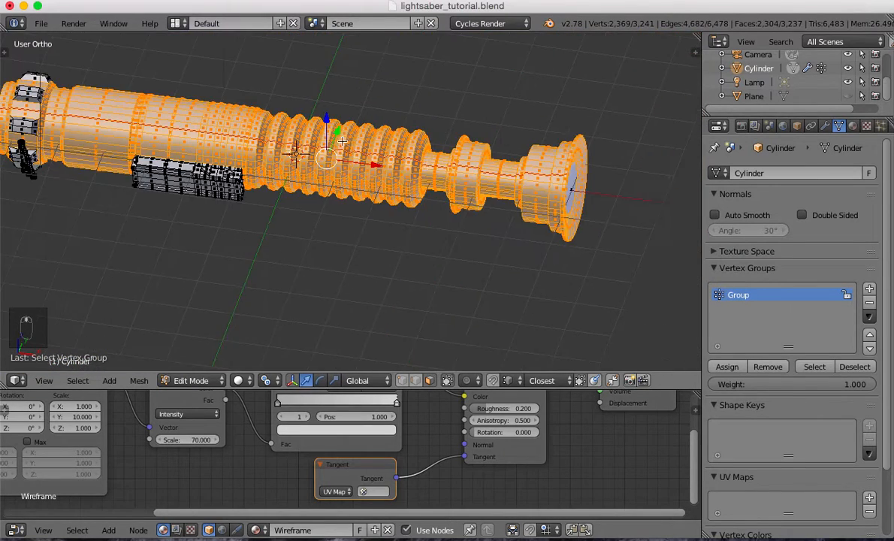
pyautogui.press('u')
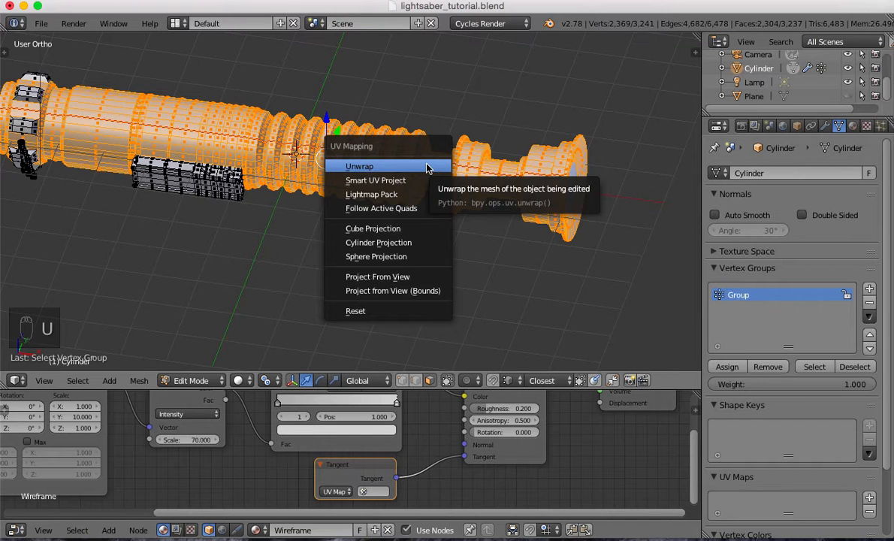
pyautogui.click(426, 165)
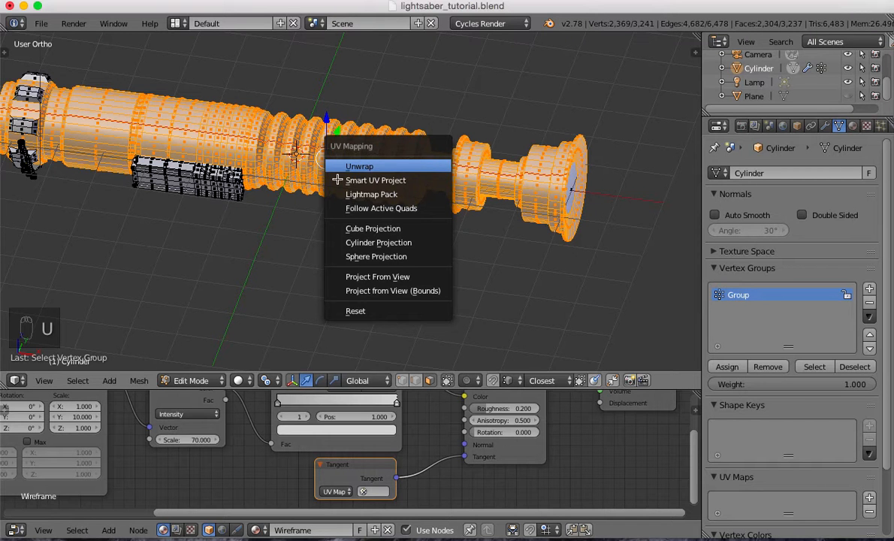
pyautogui.click(366, 162)
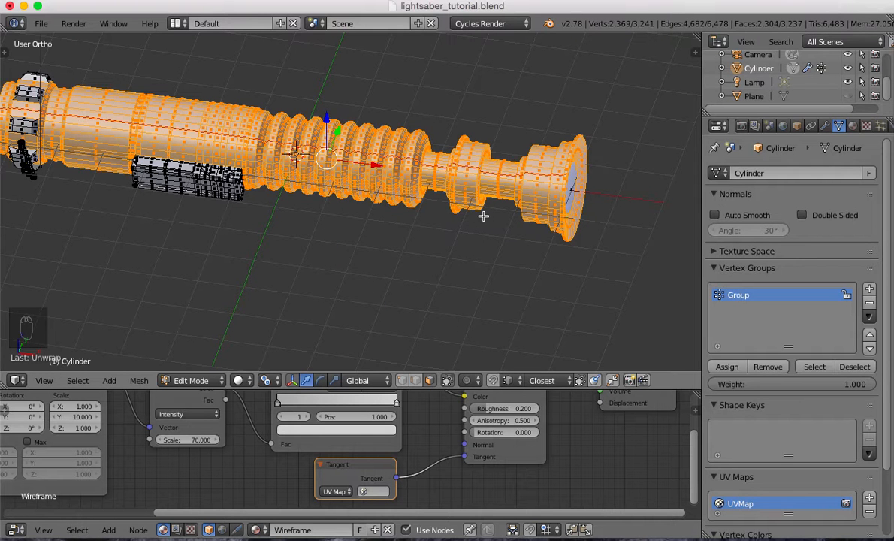
# Split the 3D viewport vertically and turn the new area into a UV/Image Editor to inspect the unwrapped hilt island
pyautogui.moveTo(698, 35); pyautogui.dragTo(423, 62)
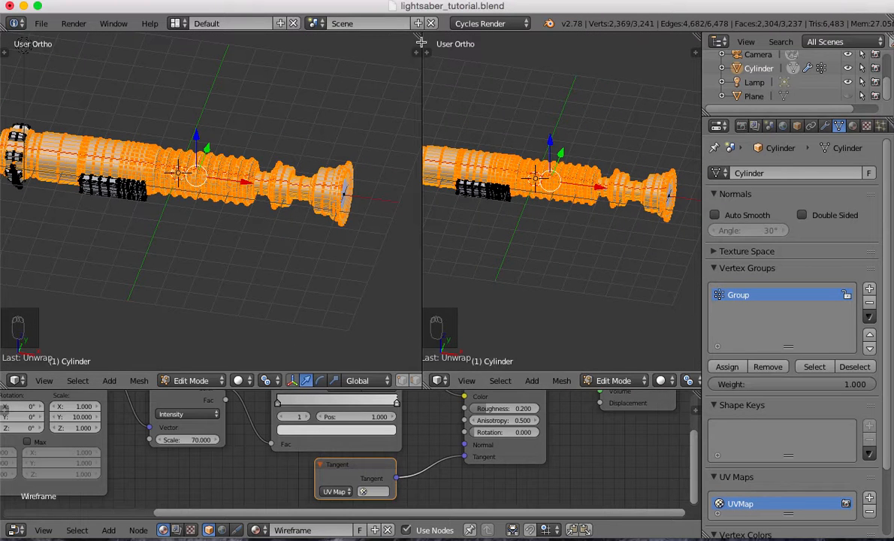
pyautogui.click(437, 381)
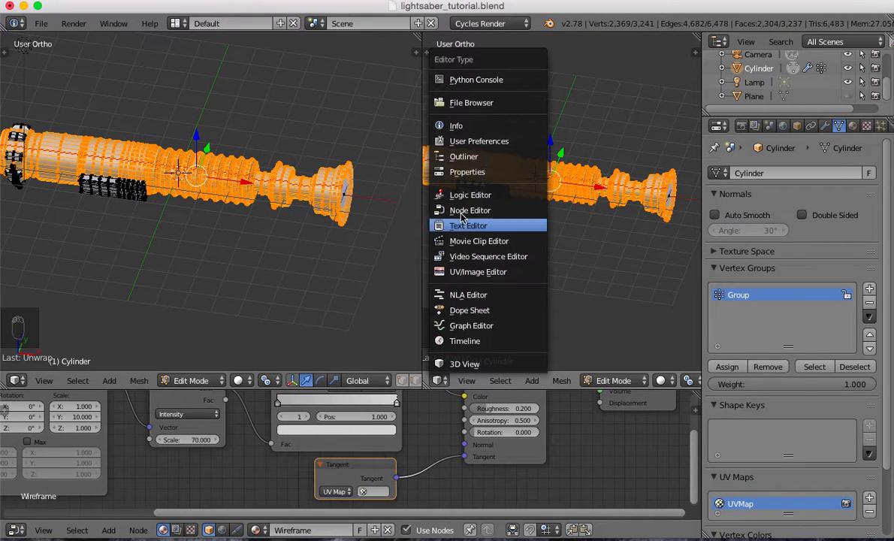
pyautogui.click(459, 273)
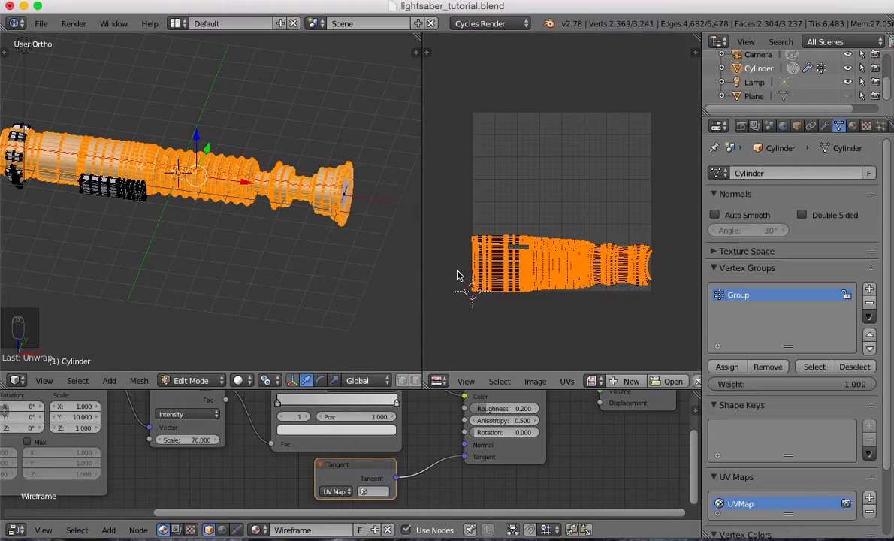
pyautogui.scroll(3, 549, 281)
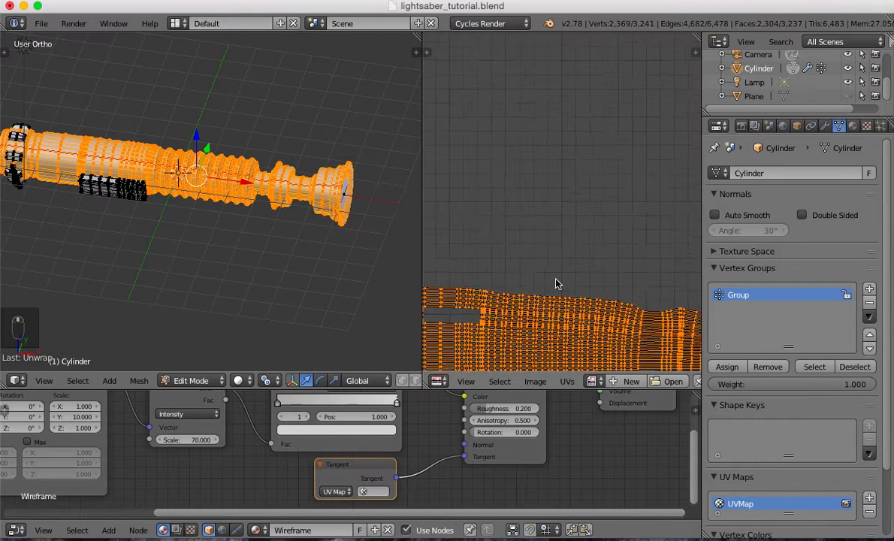
pyautogui.scroll(5, 560, 301)
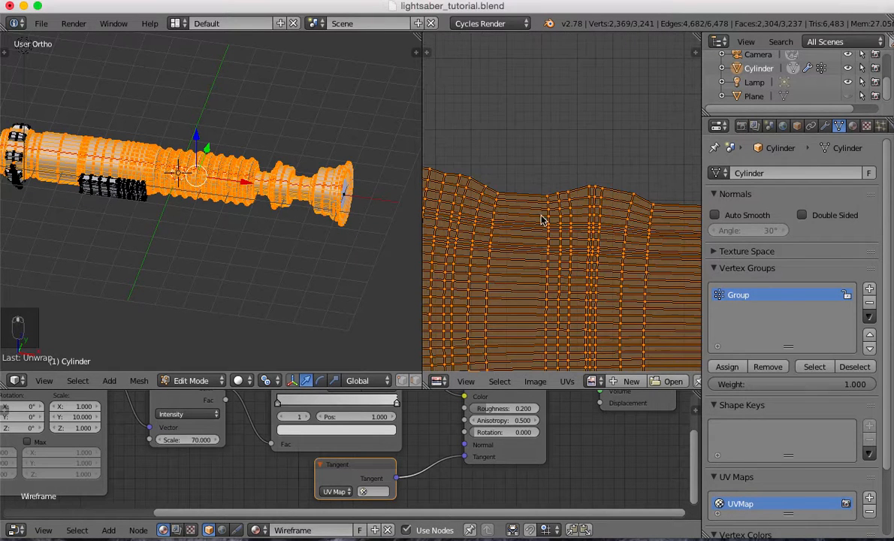
pyautogui.scroll(-4, 565, 224)
pyautogui.scroll(1, 544, 247)
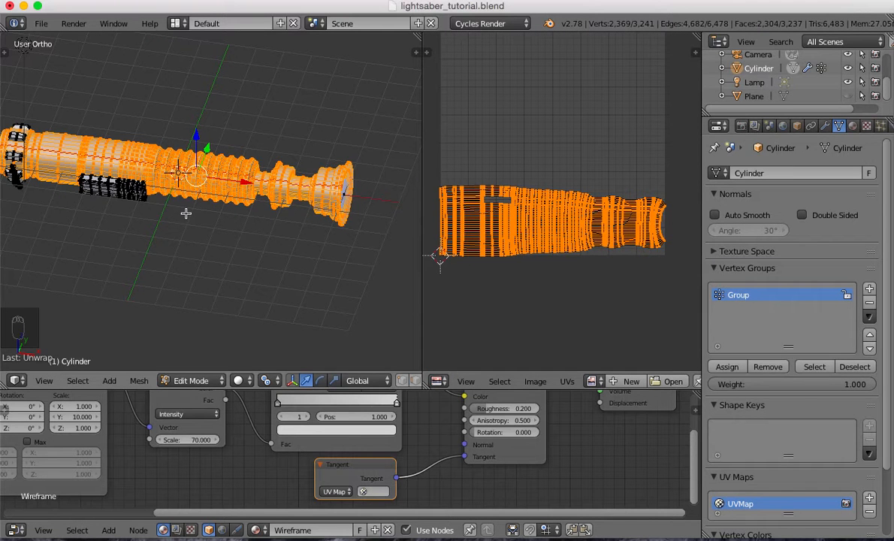
# Switch the 3D view to rendered shading and rotate the hilt's UV island by 90 degrees
pyautogui.hotkey('shift', 'z')
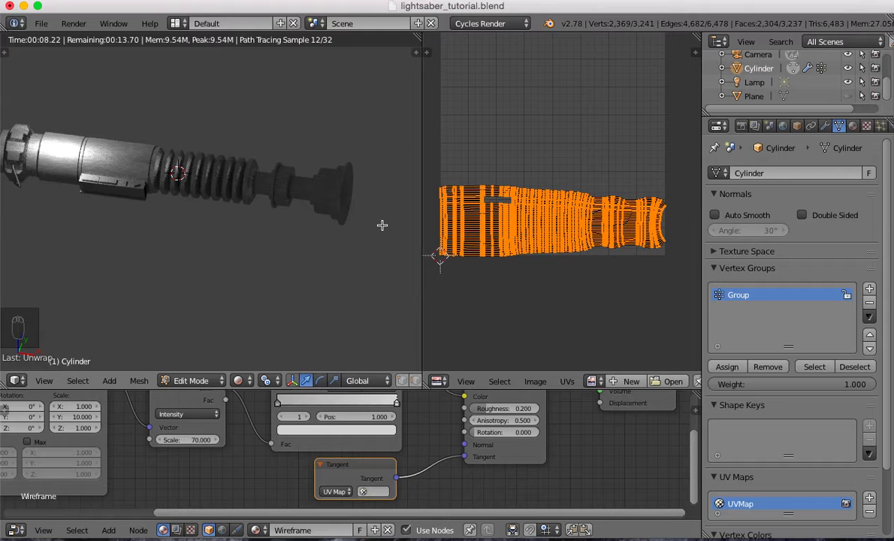
pyautogui.write('r')
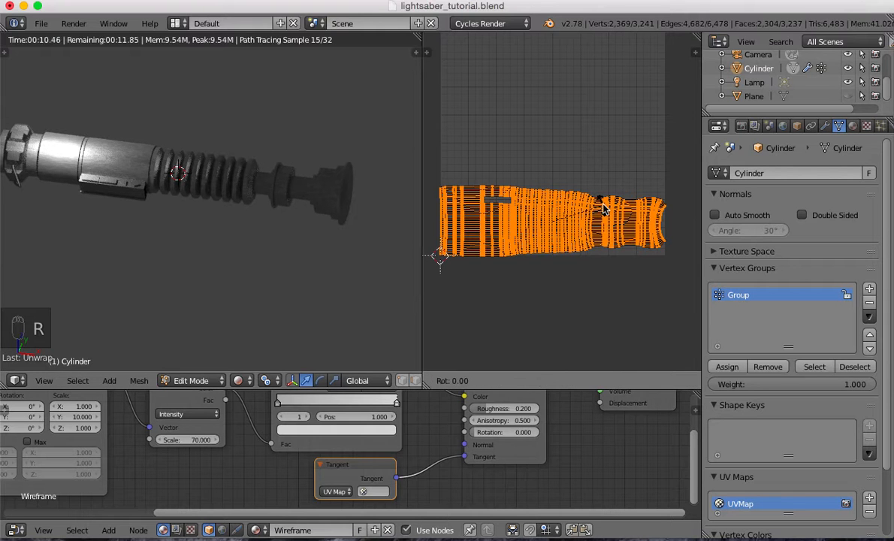
pyautogui.write('90')
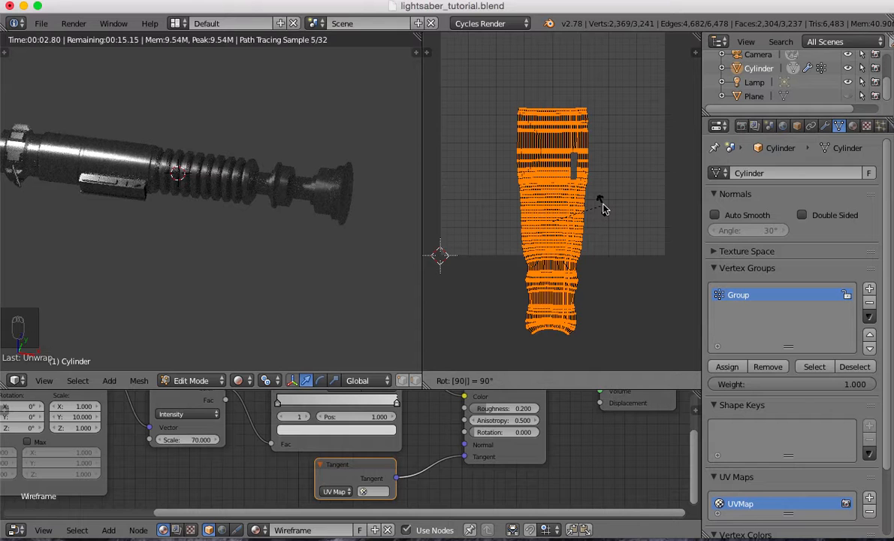
pyautogui.press('Return')
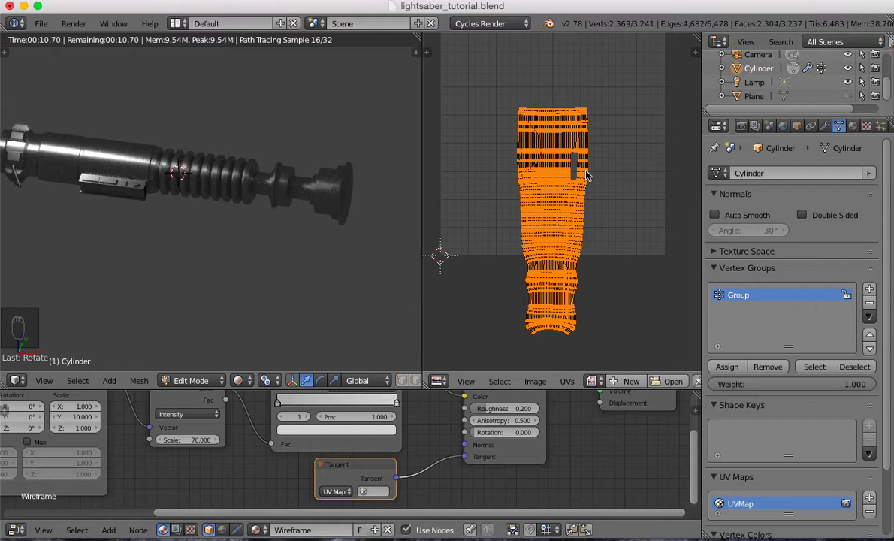
# Straighten the hilt's UV island into a rectangular grid with the UV Squares To Grid By Shape operation
pyautogui.press('t')
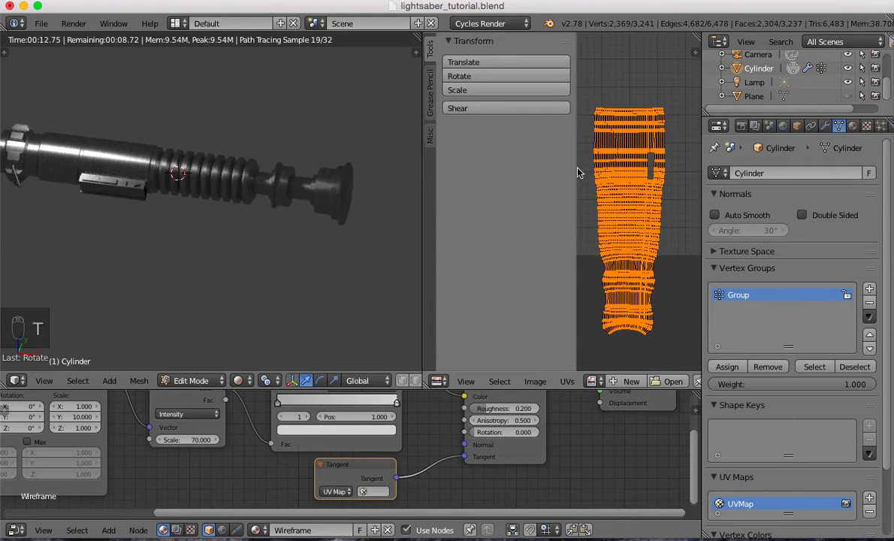
pyautogui.click(430, 135)
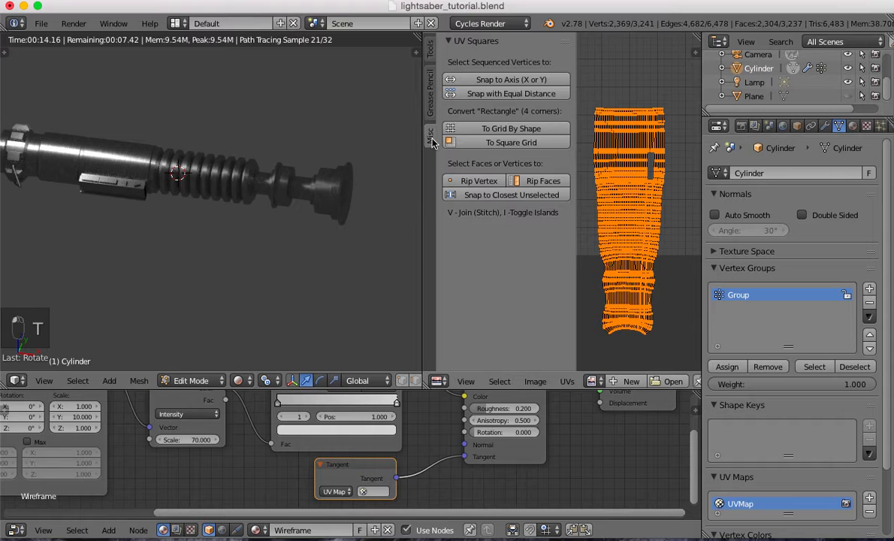
pyautogui.click(507, 130)
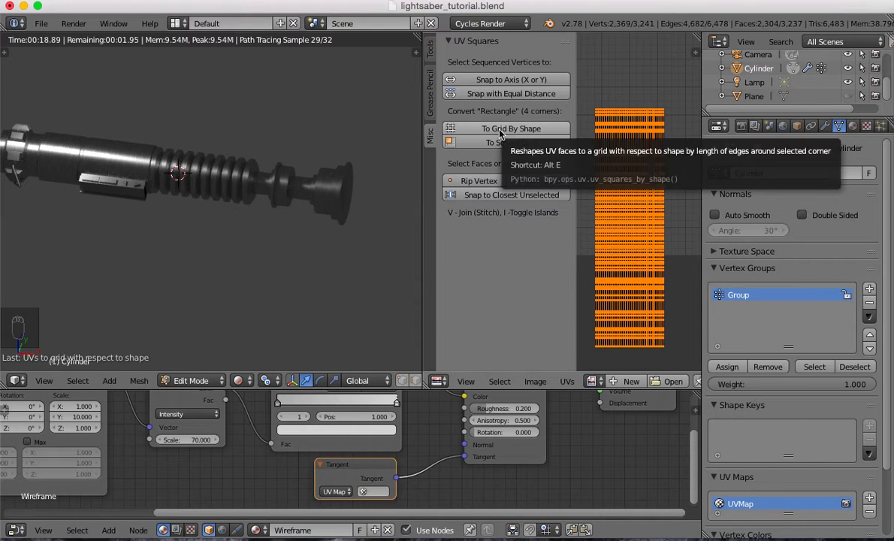
pyautogui.press('t')
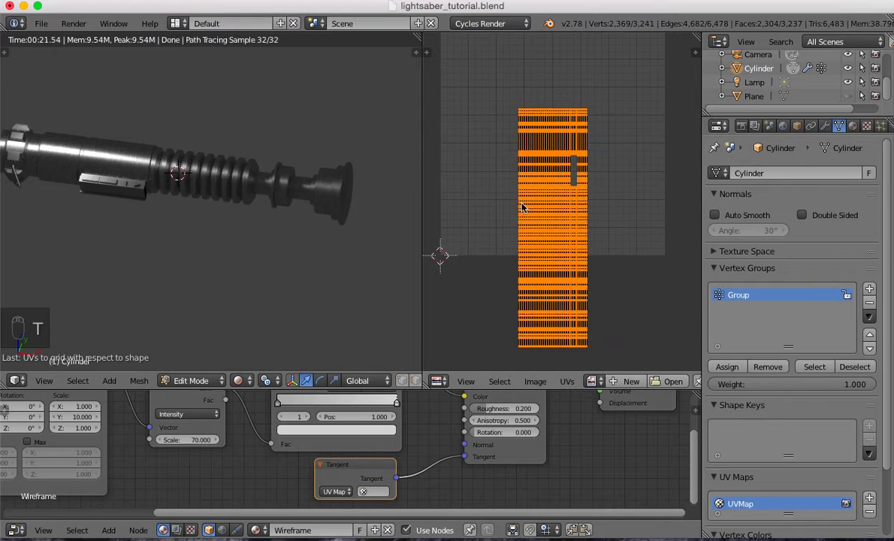
# Move the hilt's UV island up by about 0.4 so it lies over the UV image square
pyautogui.scroll(-2, 531, 218)
pyautogui.press('g')
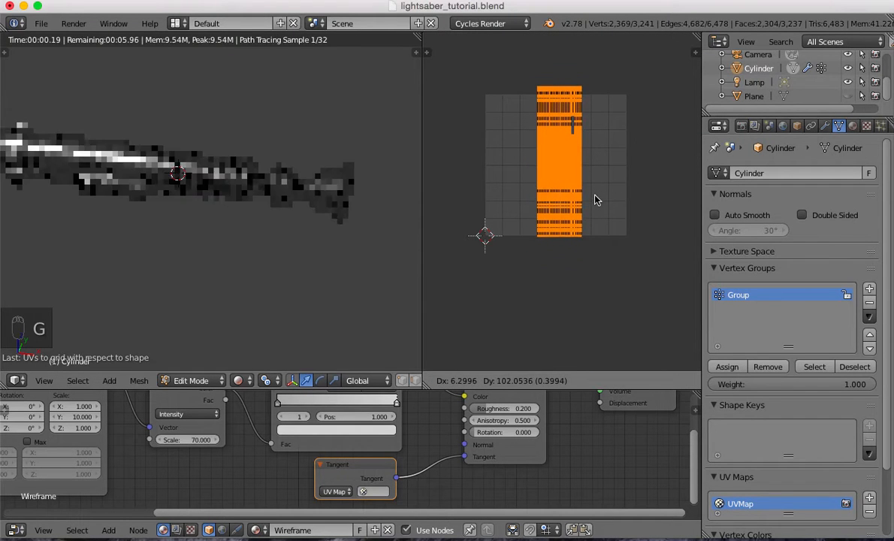
pyautogui.click(592, 200)
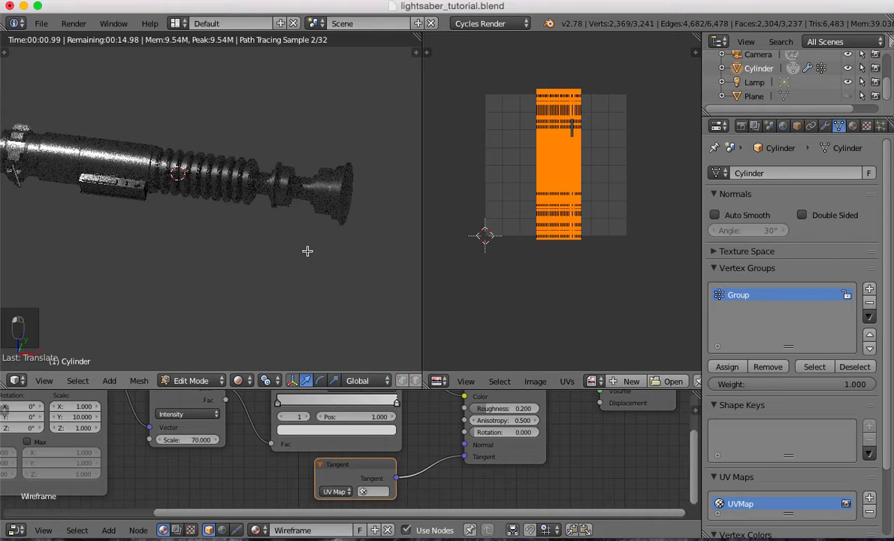
# Examine the brushed metal on the hilt's ribbed grip in the rendered preview, up close and from the camera view
pyautogui.scroll(5, 250, 224)
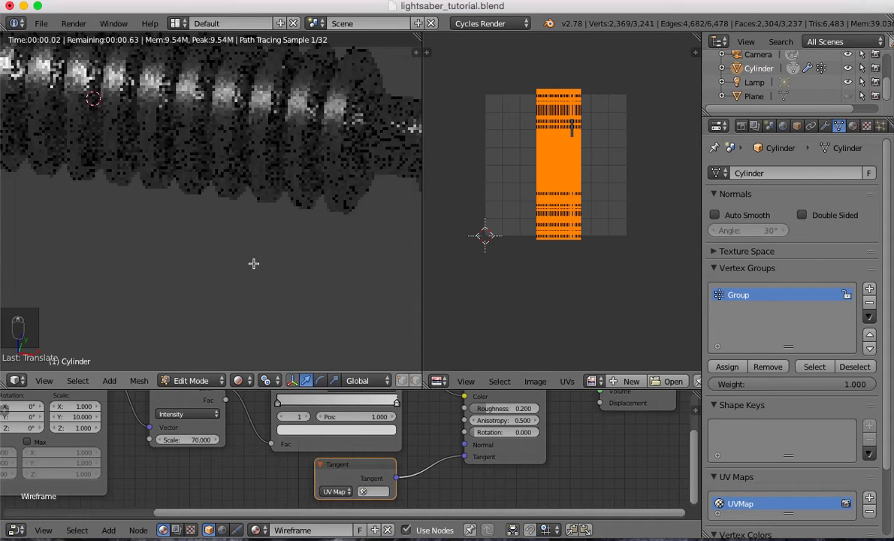
pyautogui.moveTo(146, 458); pyautogui.dragTo(332, 504, button='middle')
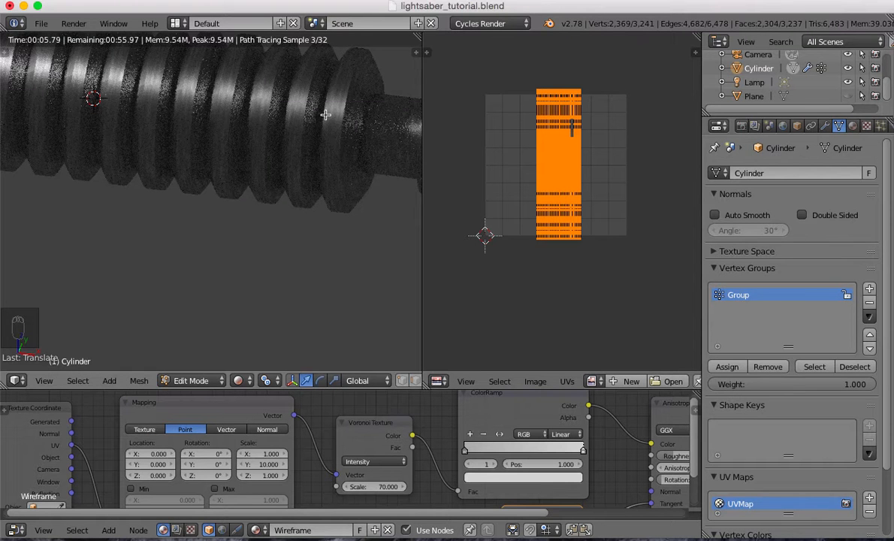
pyautogui.scroll(3, 331, 139)
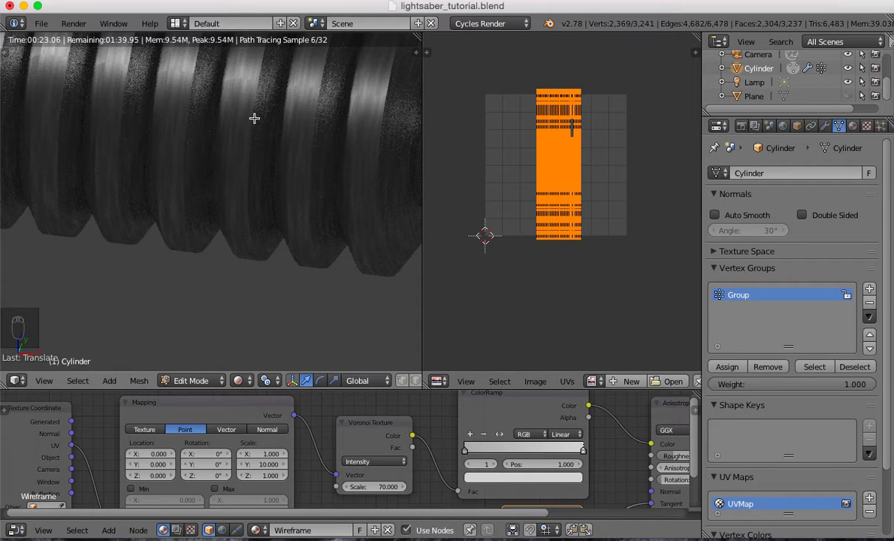
pyautogui.press('KP_0')
pyautogui.press('KP_Subtract')
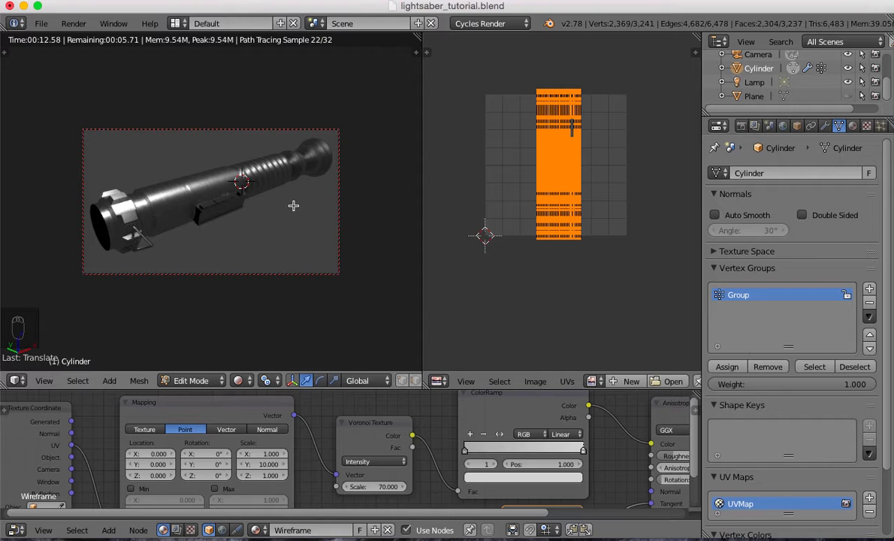
# Switch the 3D view to solid shading and select the face loops of the hilt's narrow neck and the thin ring beside it
pyautogui.press('z')
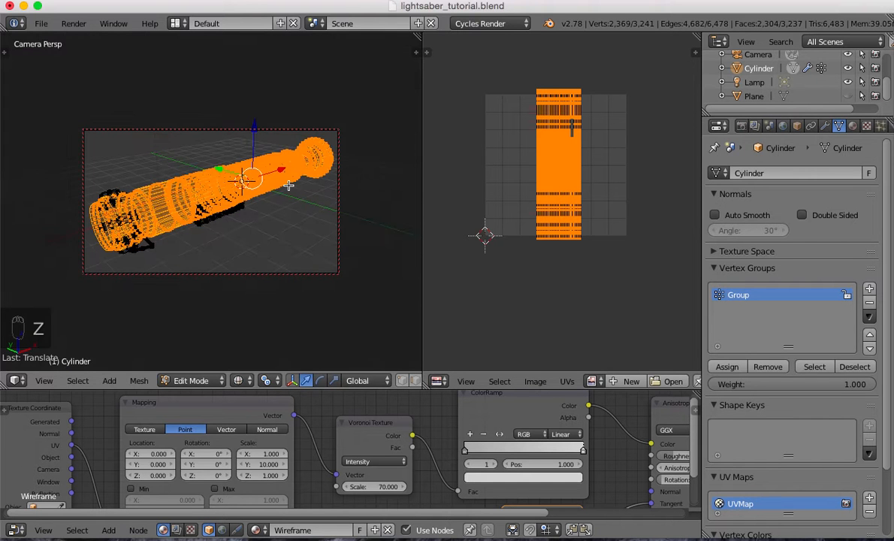
pyautogui.press('z')
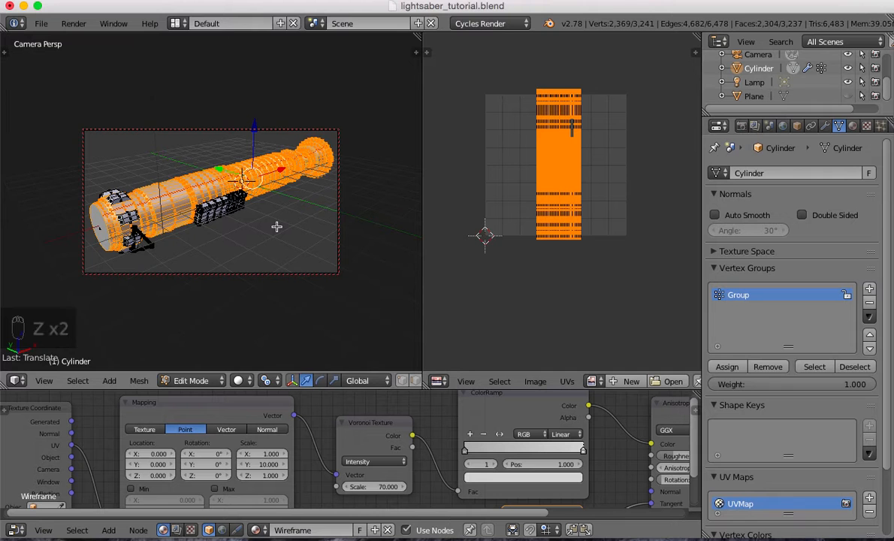
pyautogui.press('KP_0')
pyautogui.scroll(8, 277, 227)
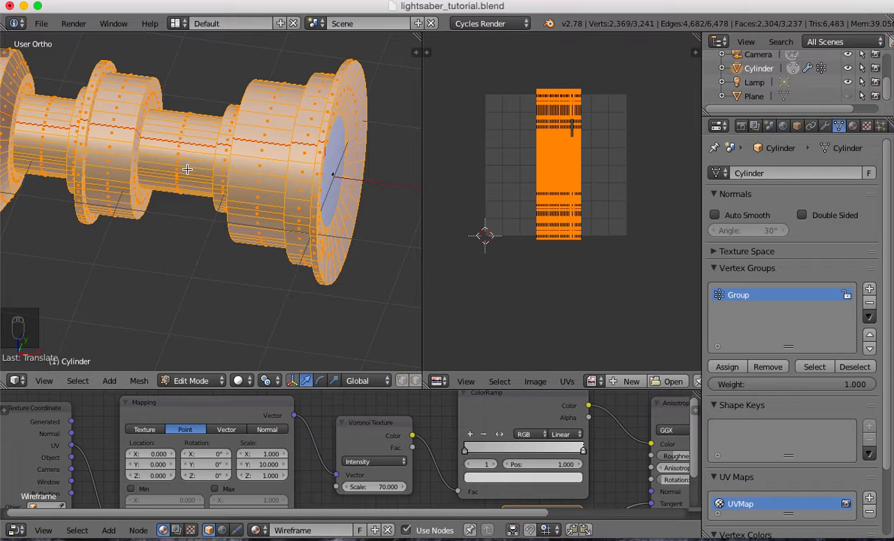
pyautogui.keyDown('alt'); pyautogui.rightClick(187, 169); pyautogui.keyUp('alt')
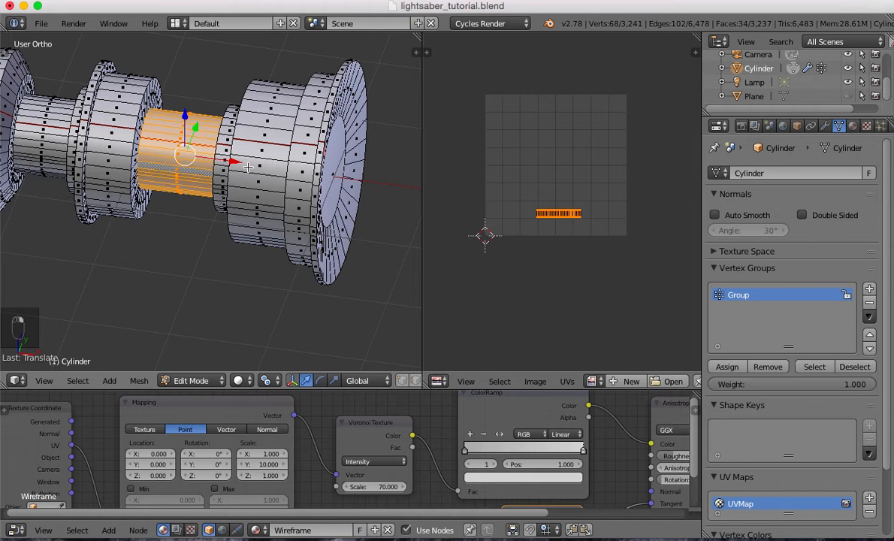
pyautogui.moveTo(241, 190); pyautogui.dragTo(261, 181, button='middle')
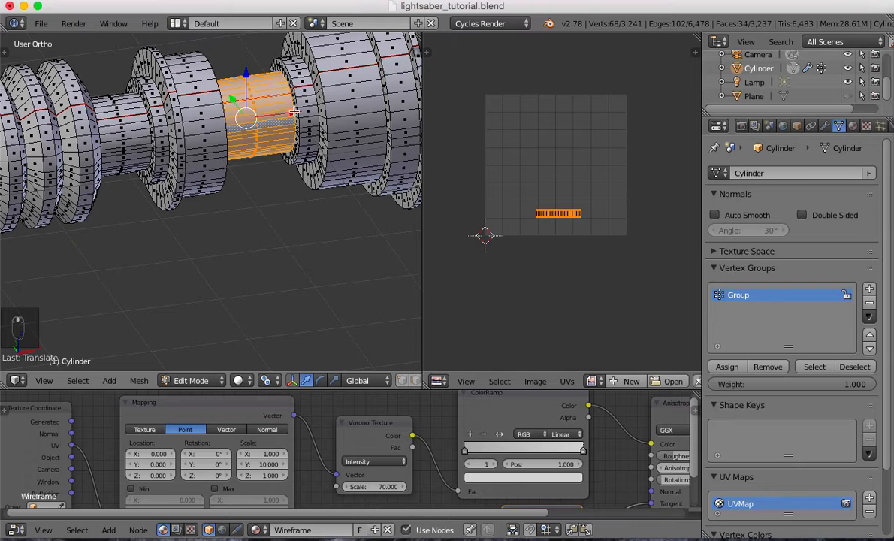
pyautogui.keyDown('alt'); pyautogui.keyDown('shift'); pyautogui.rightClick(305, 88); pyautogui.keyUp('shift'); pyautogui.keyUp('alt')
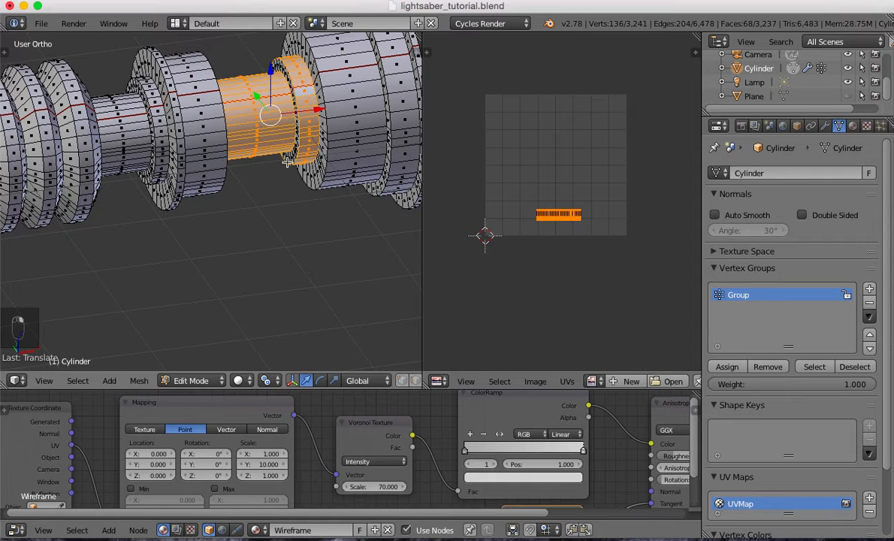
# Reload the front-view background reference lightsaber_model.jpg from inside the Blender Club Shared Folder
pyautogui.press('KP_1')
pyautogui.scroll(-6, 270, 143)
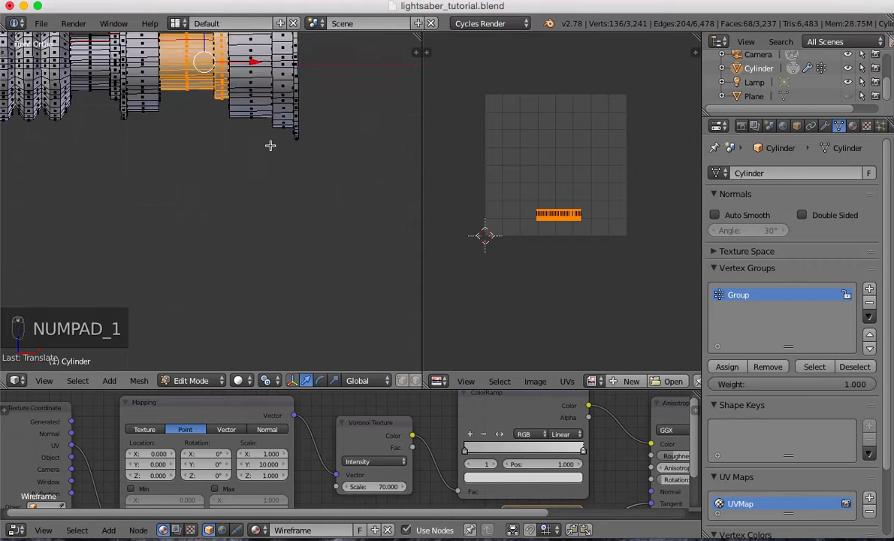
pyautogui.press('n')
pyautogui.scroll(-10, 340, 291)
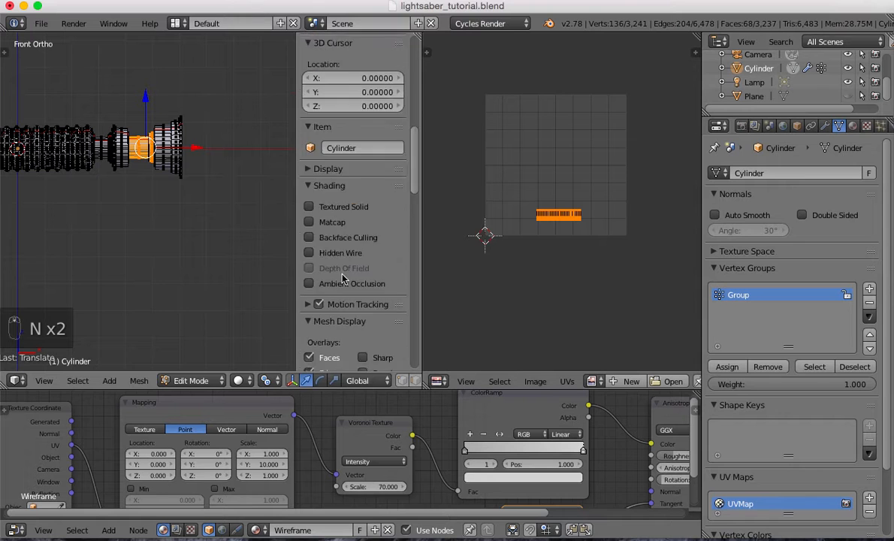
pyautogui.scroll(-5, 340, 292)
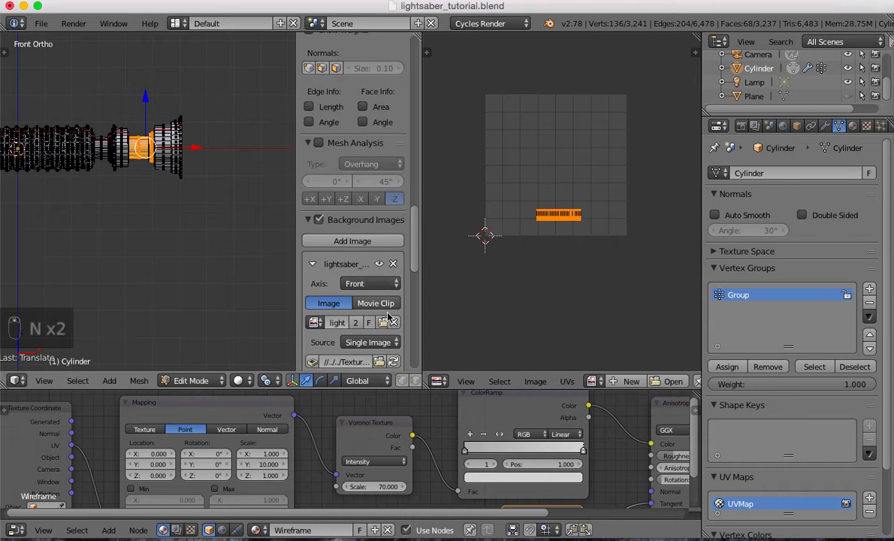
pyautogui.click(343, 265)
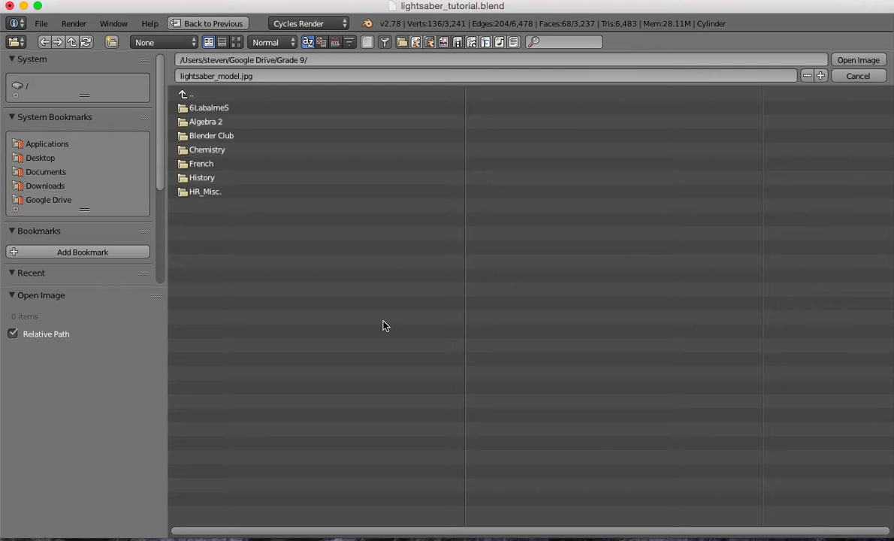
pyautogui.click(198, 135)
pyautogui.click(217, 110)
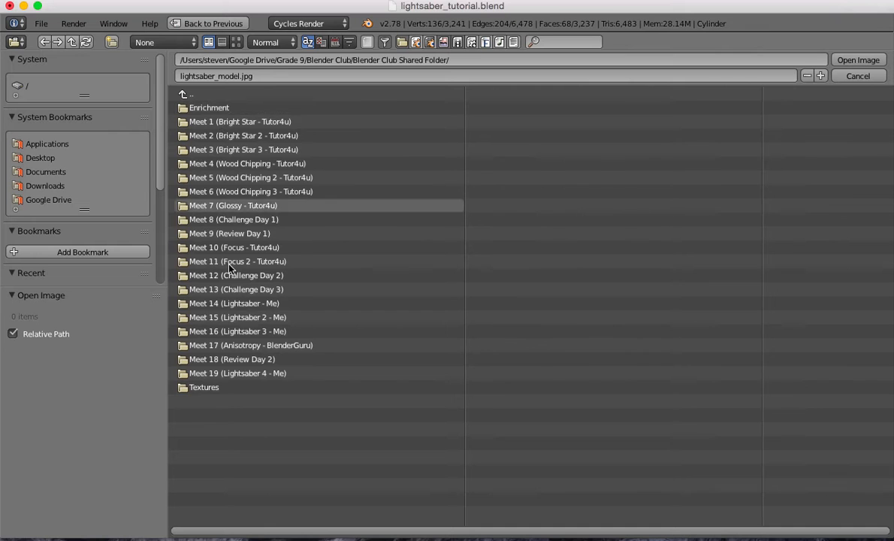
pyautogui.click(205, 357)
pyautogui.click(855, 61)
# In front wireframe view, select the face loops of the hilt's narrow neck and the wide copper-coloured ring adjoining it in the reference
pyautogui.keyDown('shift'); pyautogui.moveTo(124, 178); pyautogui.dragTo(64, 213, button='middle'); pyautogui.keyUp('shift')
pyautogui.press('z')
pyautogui.scroll(4, 248, 165)
pyautogui.scroll(3, 60, 186)
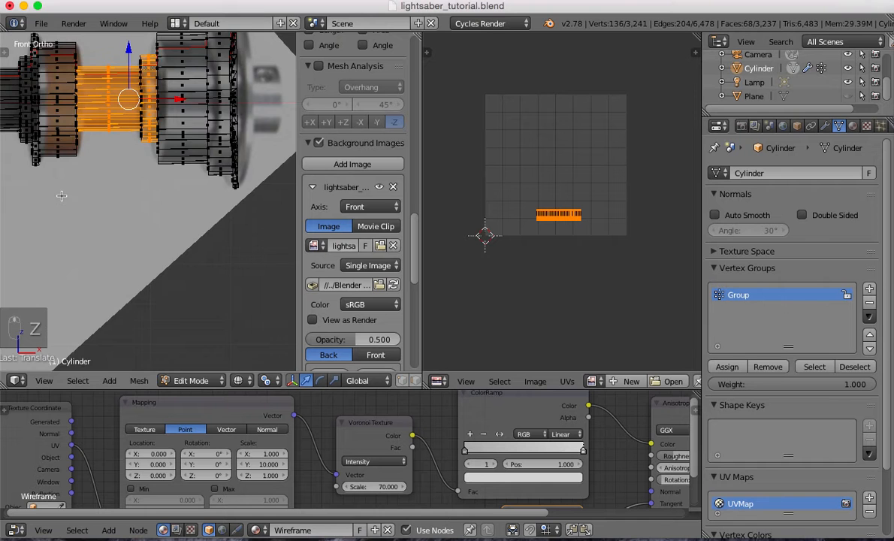
pyautogui.scroll(2, 192, 98)
pyautogui.keyDown('shift'); pyautogui.moveTo(205, 109); pyautogui.dragTo(193, 196, button='middle'); pyautogui.keyUp('shift')
pyautogui.press('KP_1')
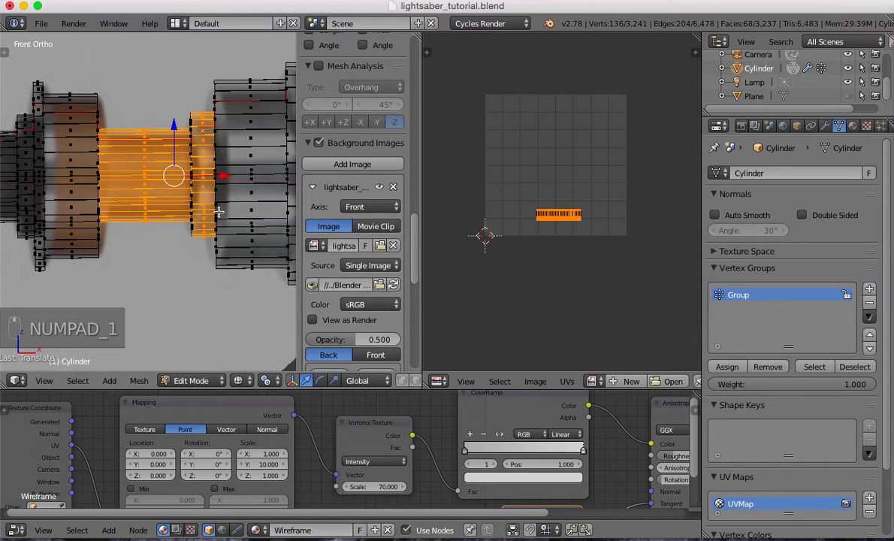
pyautogui.press('Tab')
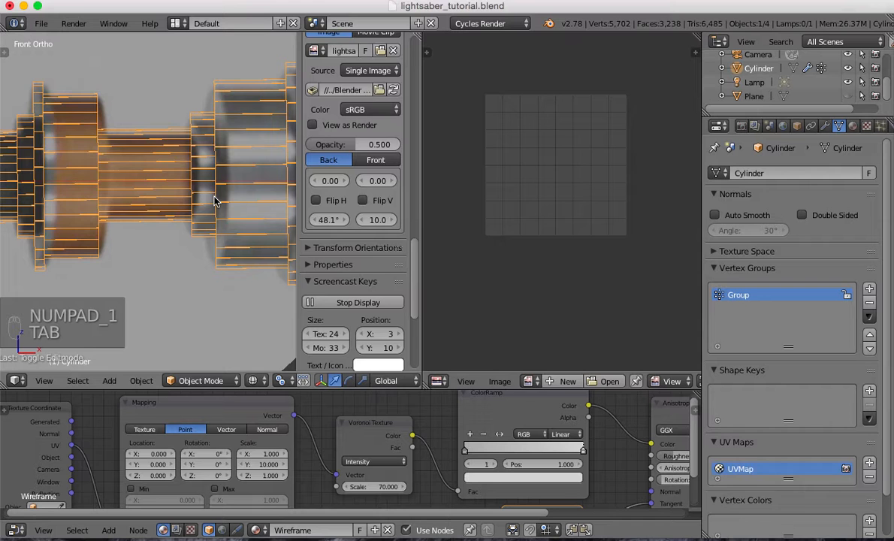
pyautogui.press('Tab')
pyautogui.keyDown('alt'); pyautogui.rightClick(137, 183); pyautogui.keyUp('alt')
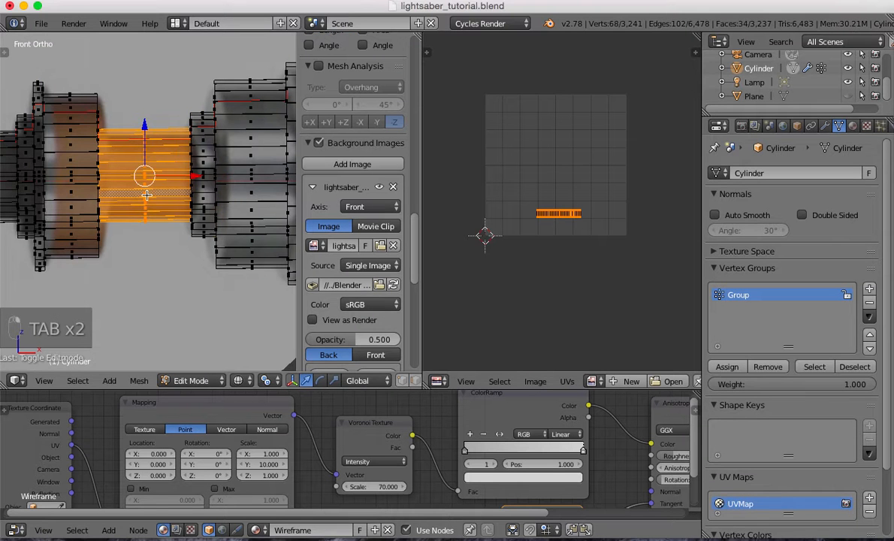
pyautogui.keyDown('alt'); pyautogui.keyDown('shift'); pyautogui.rightClick(77, 171); pyautogui.keyUp('shift'); pyautogui.keyUp('alt')
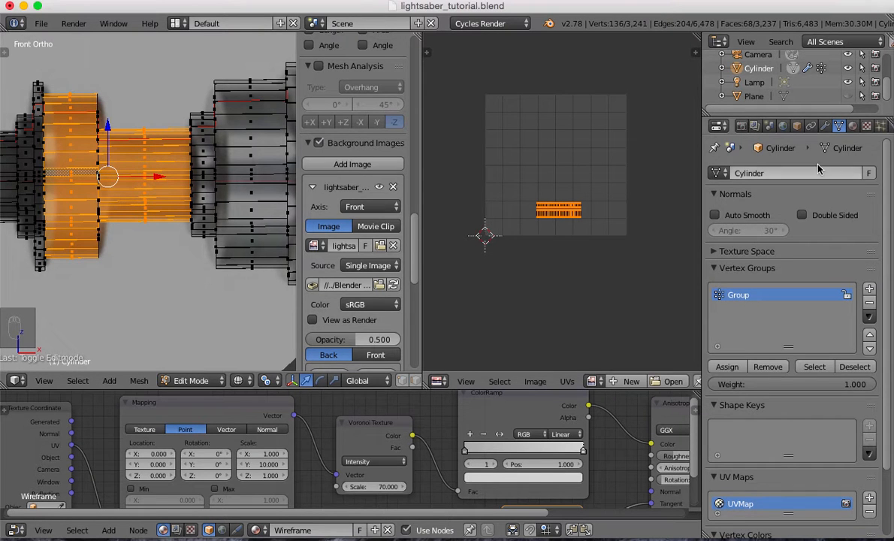
# Rename the hilt's Wireframe material as anisp-ln-ag
pyautogui.click(852, 126)
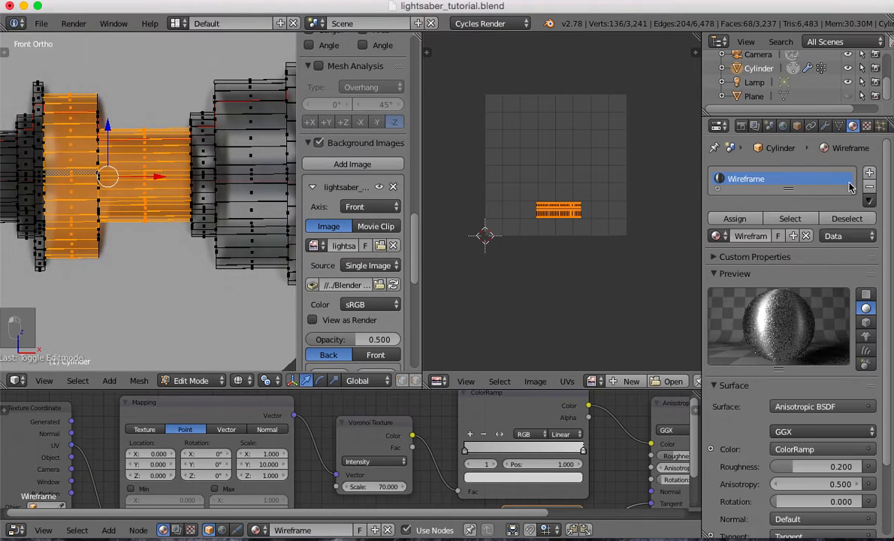
pyautogui.doubleClick(749, 236)
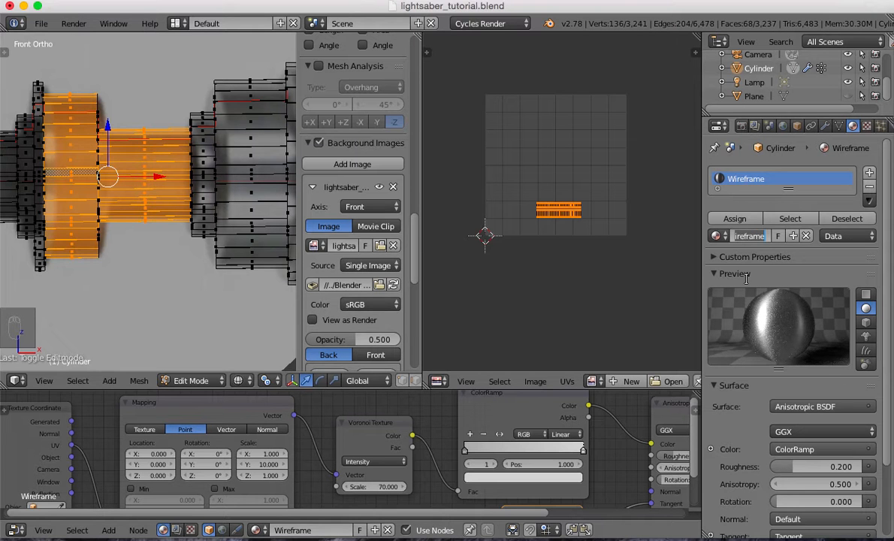
pyautogui.write('anis')
pyautogui.write('p-In-ag')
pyautogui.press('Return')
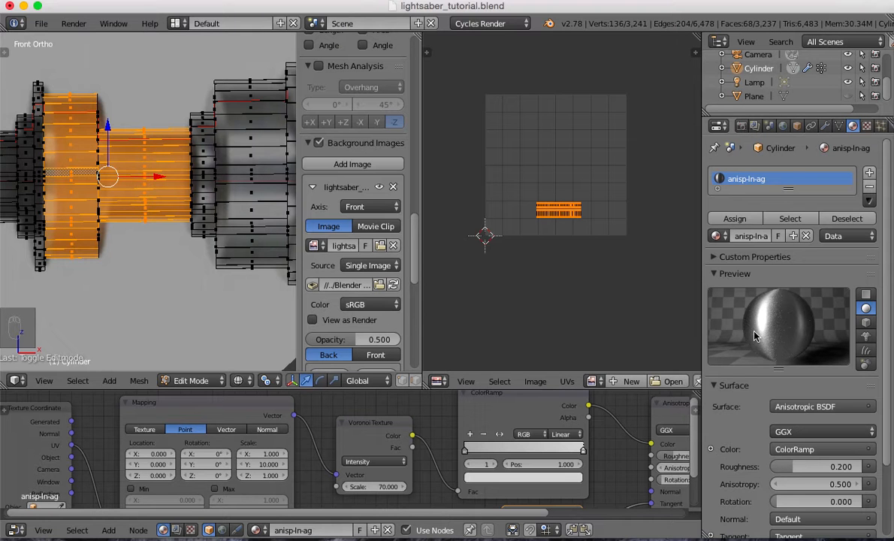
# Add a second material slot to the hilt, fill it with anisp-ln-ag and make that material a single-user copy
pyautogui.click(870, 172)
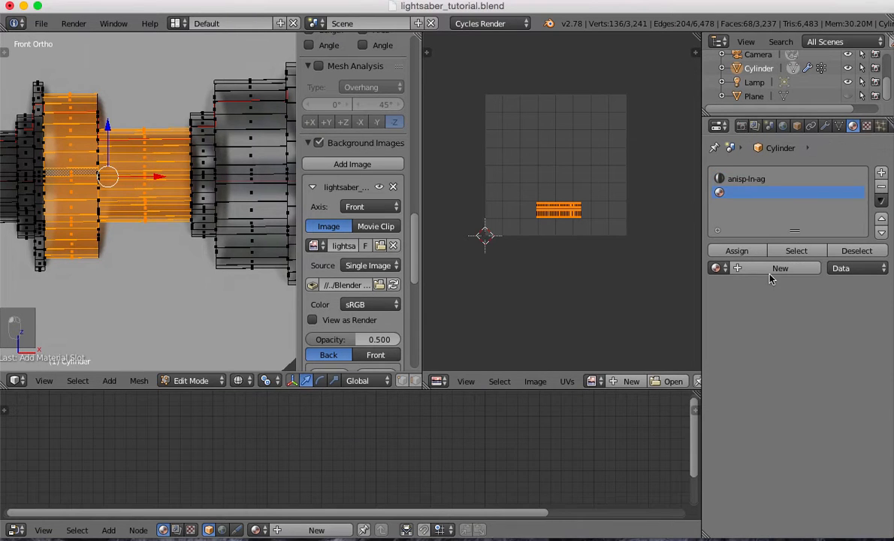
pyautogui.click(774, 269)
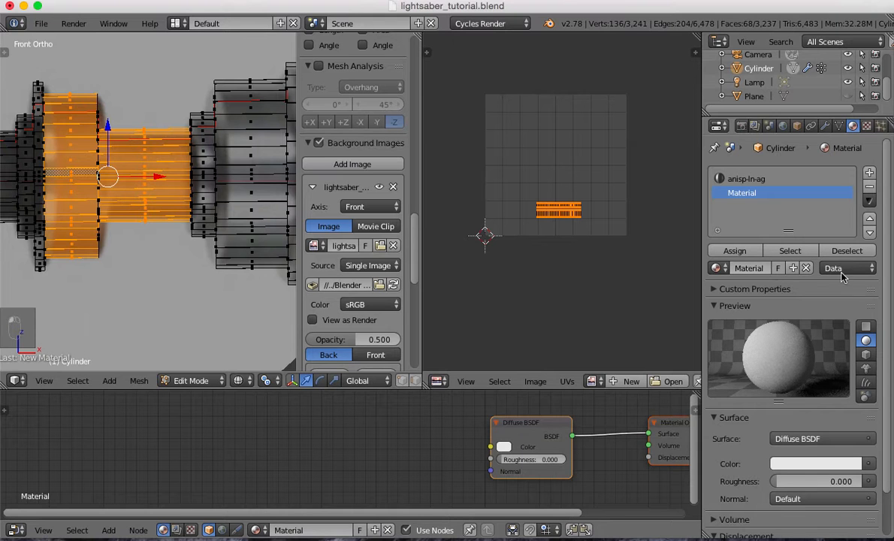
pyautogui.click(806, 268)
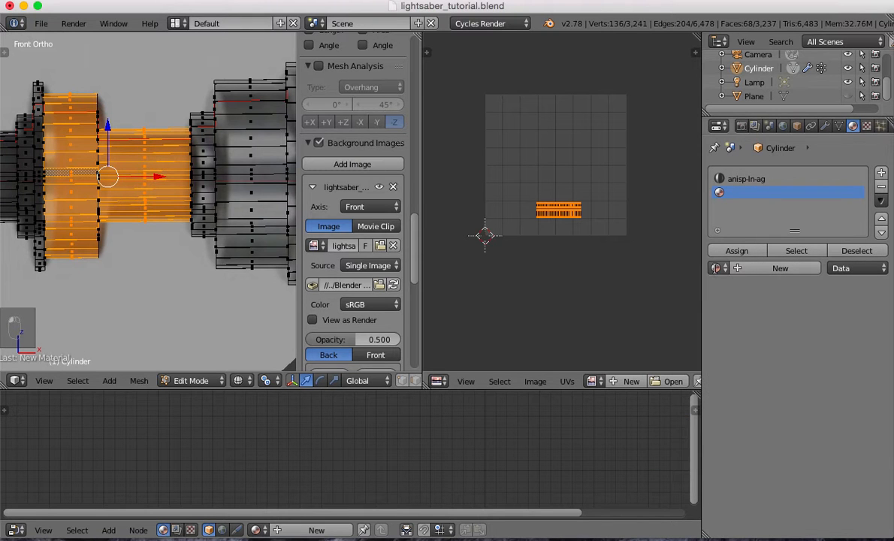
pyautogui.click(716, 268)
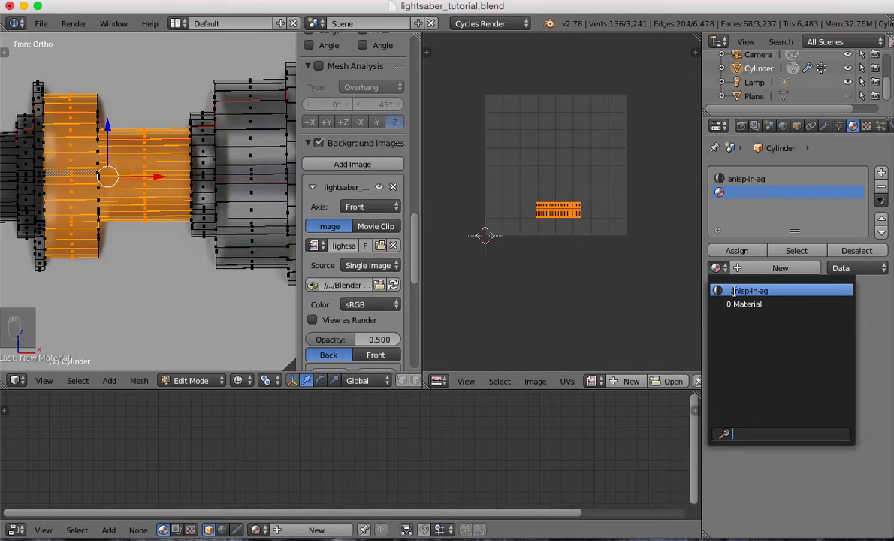
pyautogui.click(734, 291)
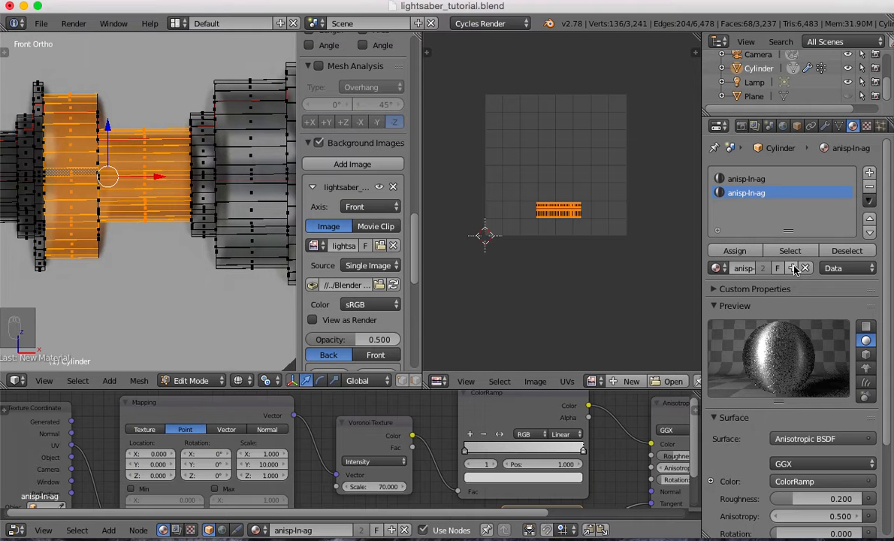
pyautogui.click(793, 268)
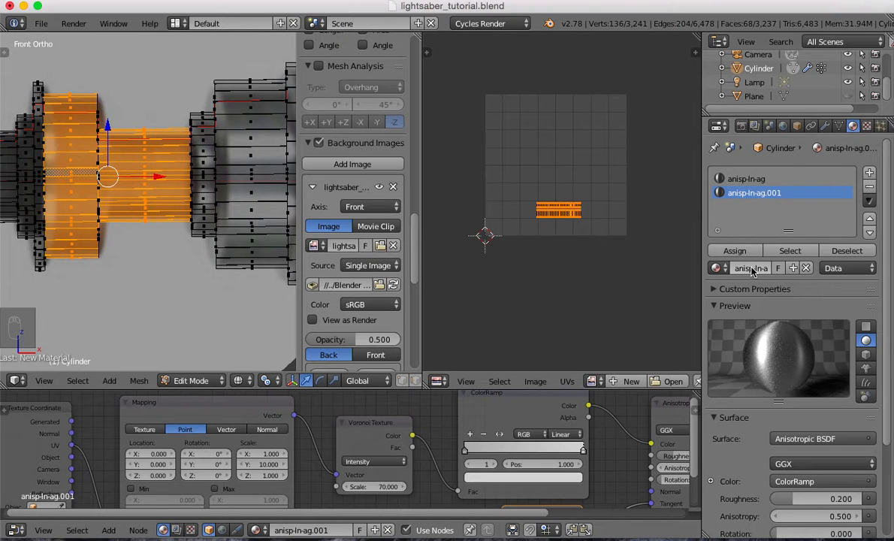
# Rename the copied material in the second slot as anisp-ln-cu
pyautogui.doubleClick(769, 194)
pyautogui.press('BackSpace')
pyautogui.press('BackSpace')
pyautogui.press('BackSpace')
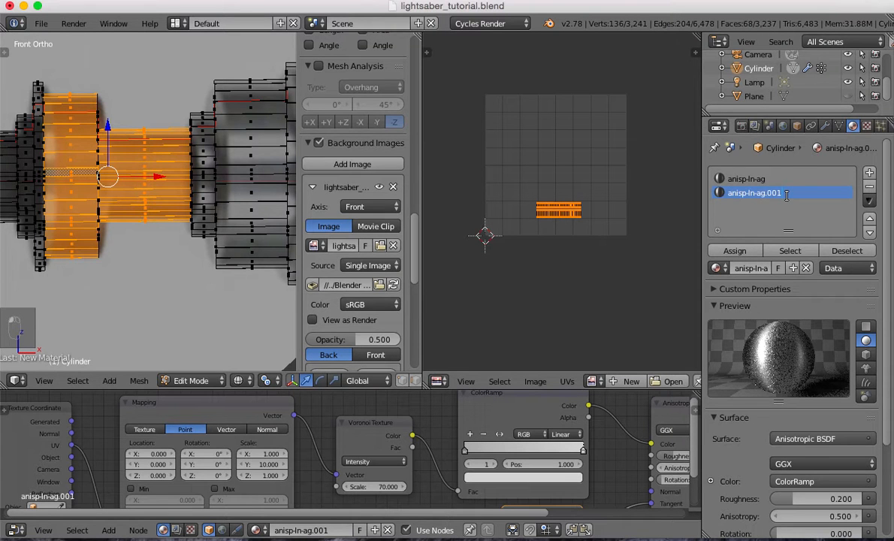
pyautogui.press('BackSpace')
pyautogui.press('BackSpace')
pyautogui.press('BackSpace')
pyautogui.press('BackSpace')
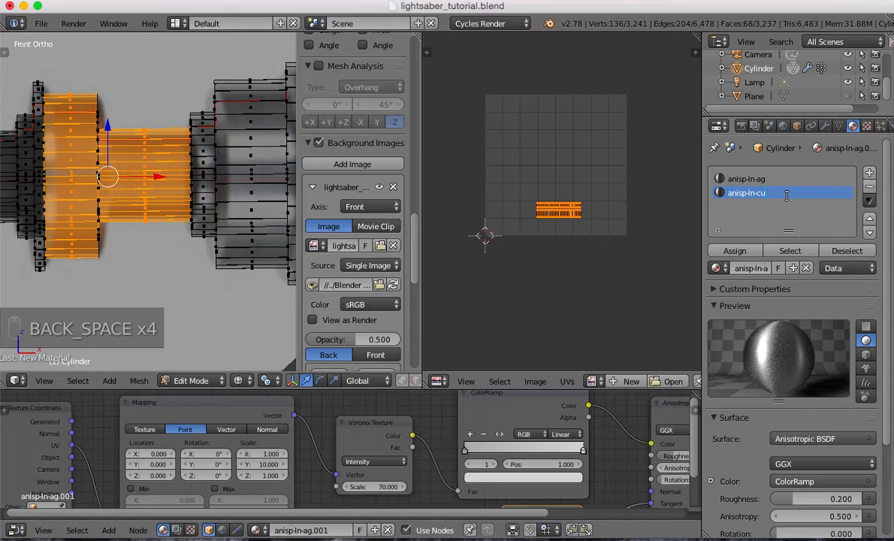
pyautogui.press('Return')
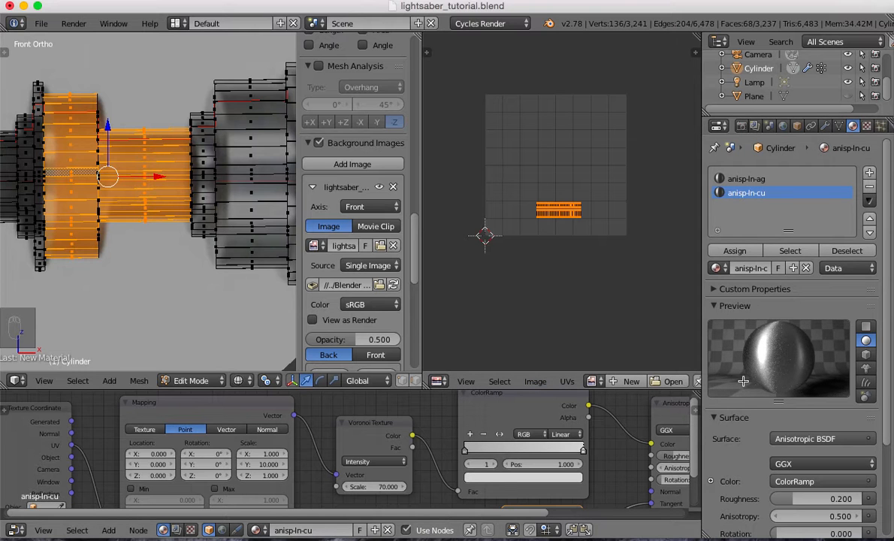
# Set the viewport color of the anisp-ln-cu material to a copper orange-brown
pyautogui.scroll(-4, 752, 441)
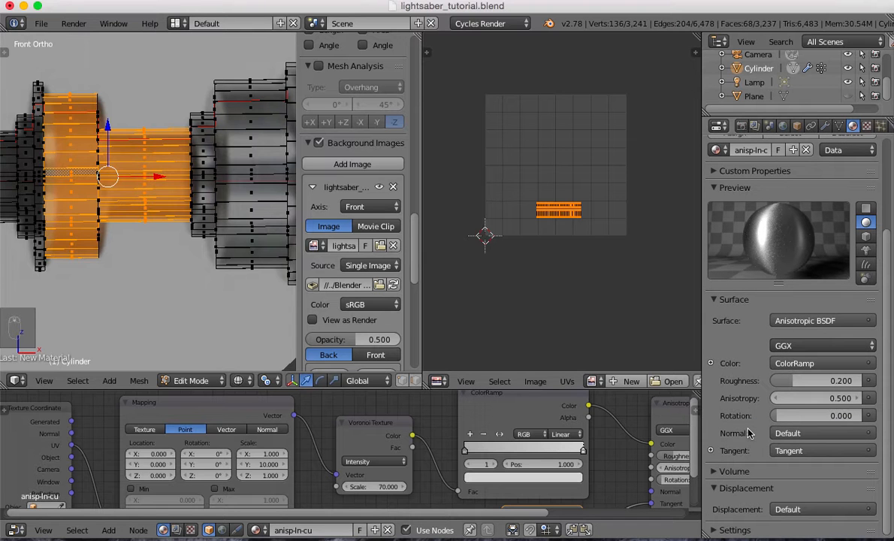
pyautogui.click(714, 530)
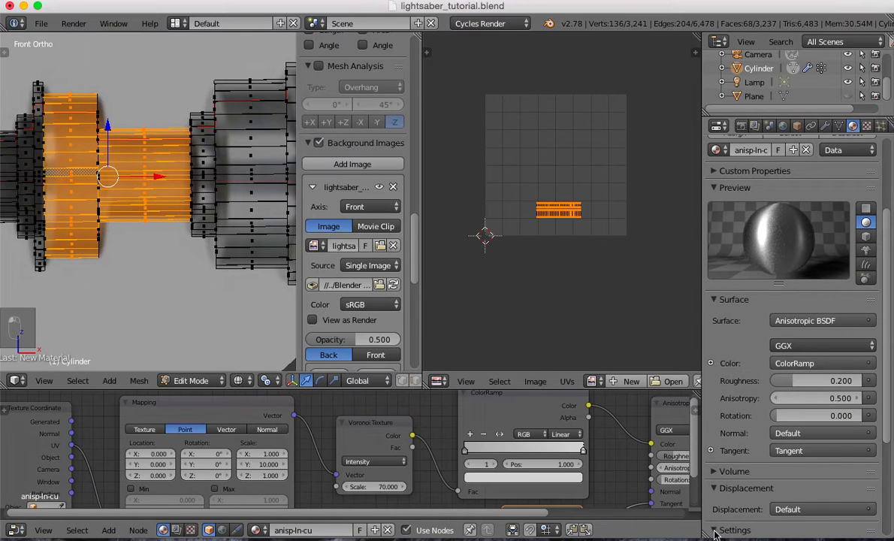
pyautogui.scroll(-4, 734, 479)
pyautogui.scroll(-1, 744, 491)
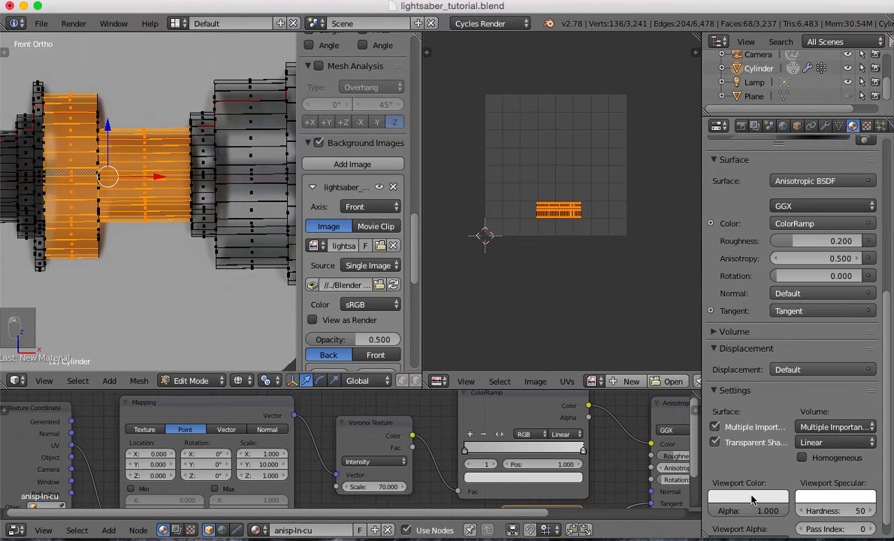
pyautogui.click(752, 497)
pyautogui.moveTo(715, 362); pyautogui.dragTo(697, 387)
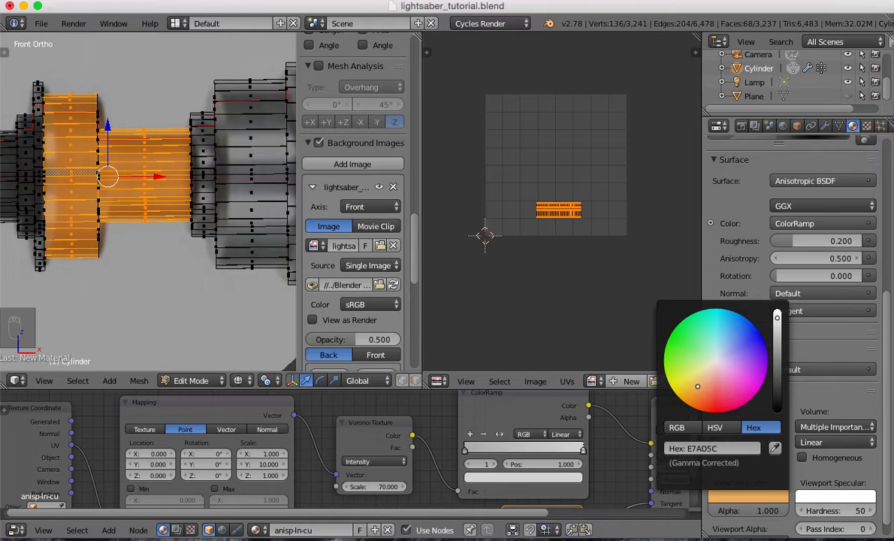
pyautogui.click(715, 428)
pyautogui.click(731, 465)
pyautogui.click(731, 464)
pyautogui.click(740, 478)
pyautogui.moveTo(740, 478); pyautogui.dragTo(734, 477)
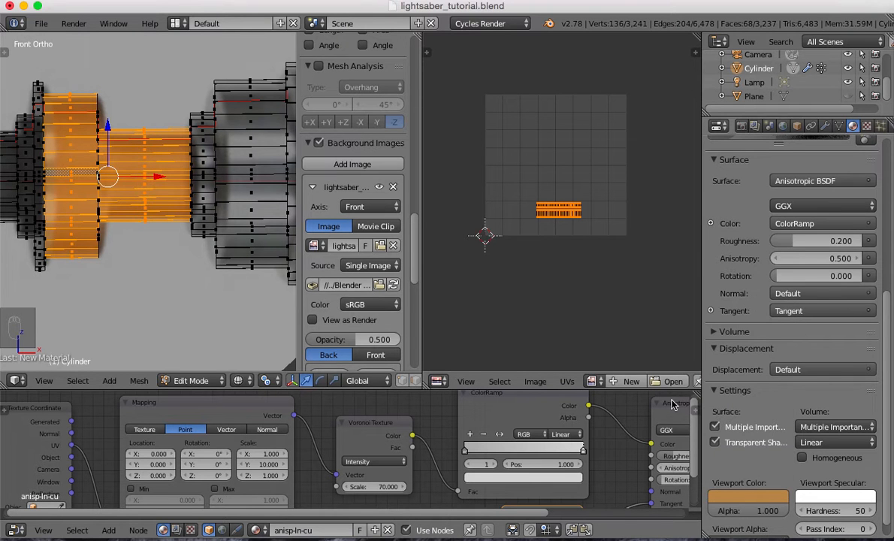
# Assign the anisp-ln-cu material to the selected neck and wide ring faces
pyautogui.scroll(4, 780, 206)
pyautogui.scroll(4, 780, 205)
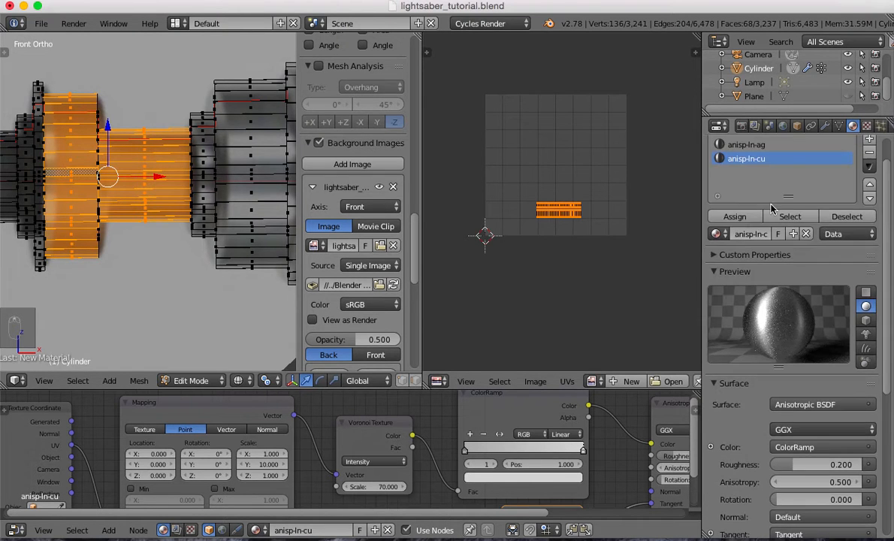
pyautogui.click(737, 217)
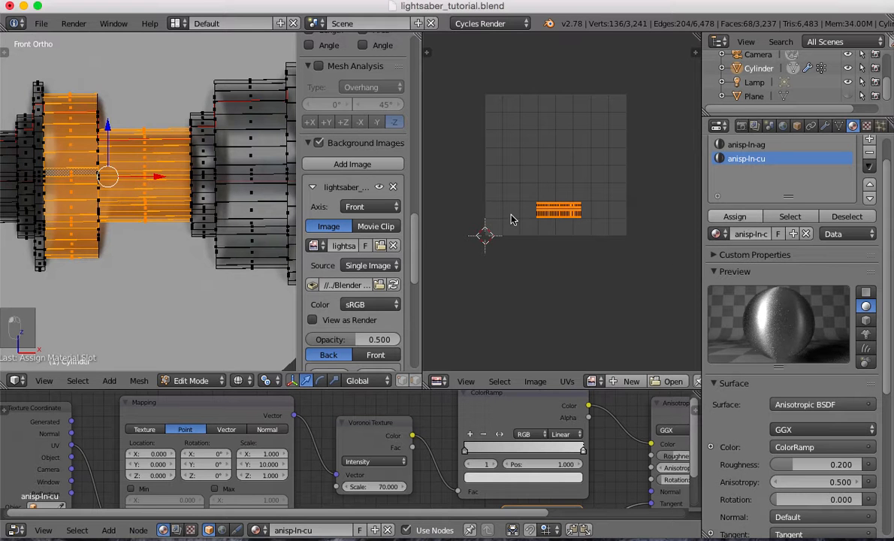
# Return the hilt to object mode with solid shading and view its copper-colored neck and ring at an angle
pyautogui.press('Tab')
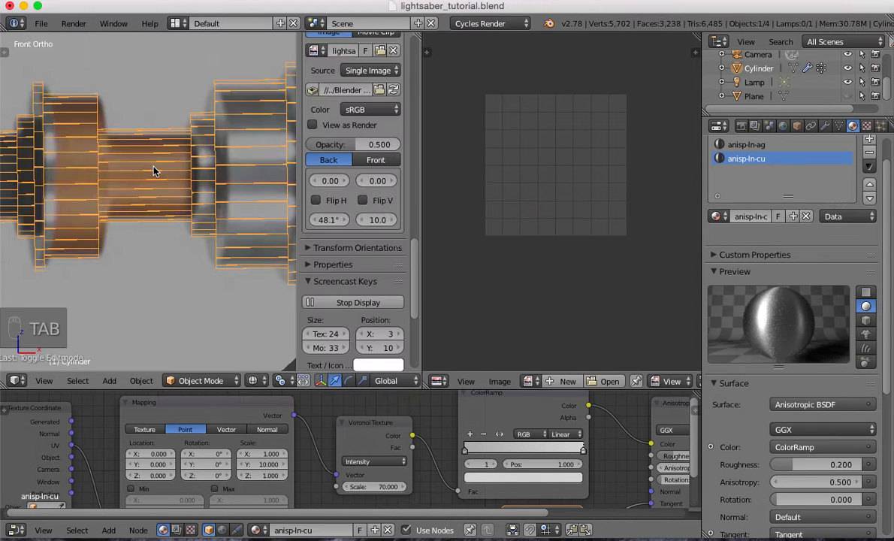
pyautogui.press('z')
pyautogui.scroll(-2, 159, 171)
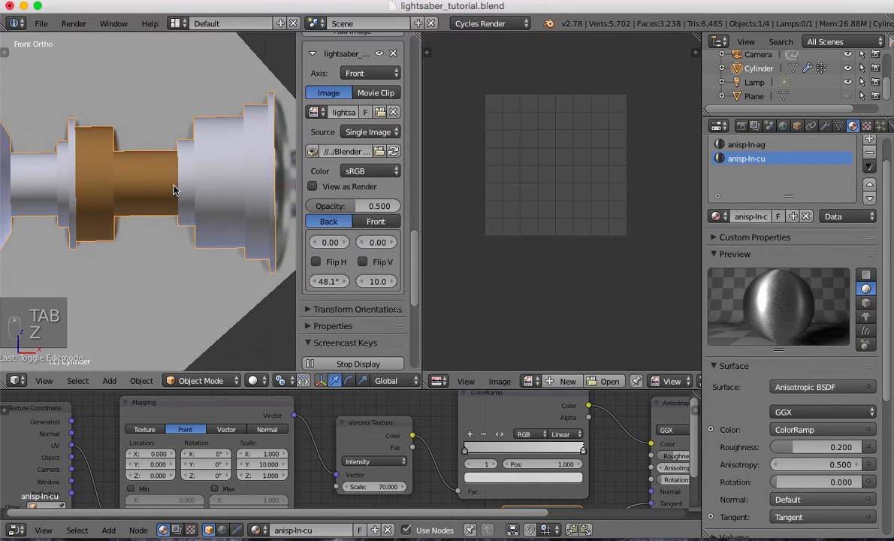
pyautogui.moveTo(153, 189); pyautogui.dragTo(109, 181, button='middle')
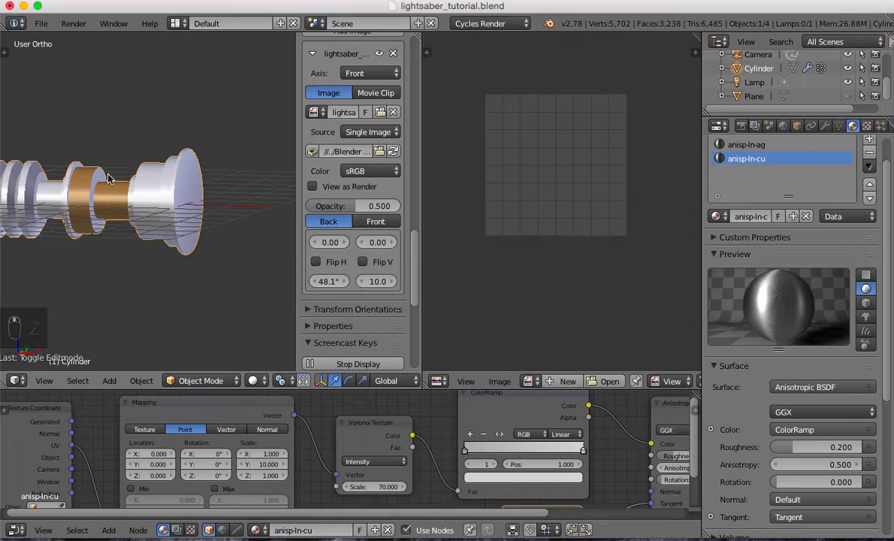
pyautogui.scroll(2, 98, 209)
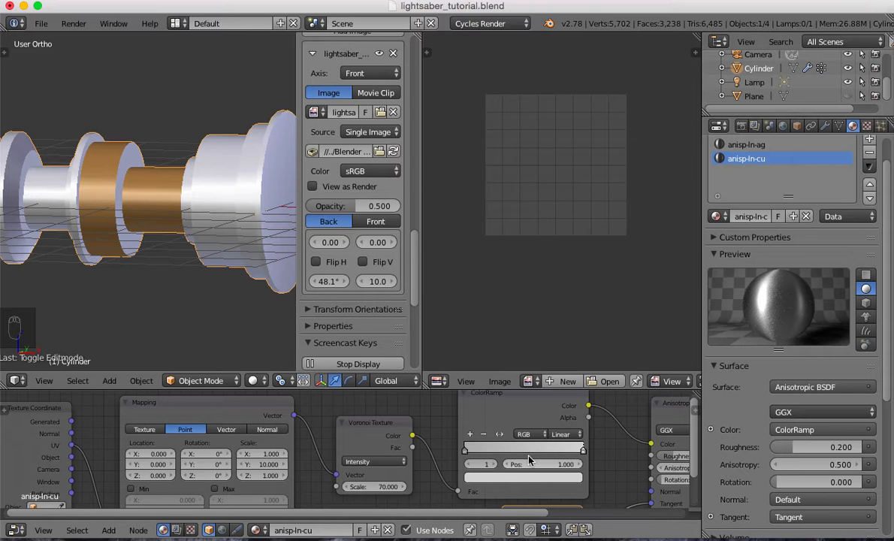
# Set the anisp-ln-cu color ramp's end stop to position 0.4 and hex color FFB773
pyautogui.click(559, 464)
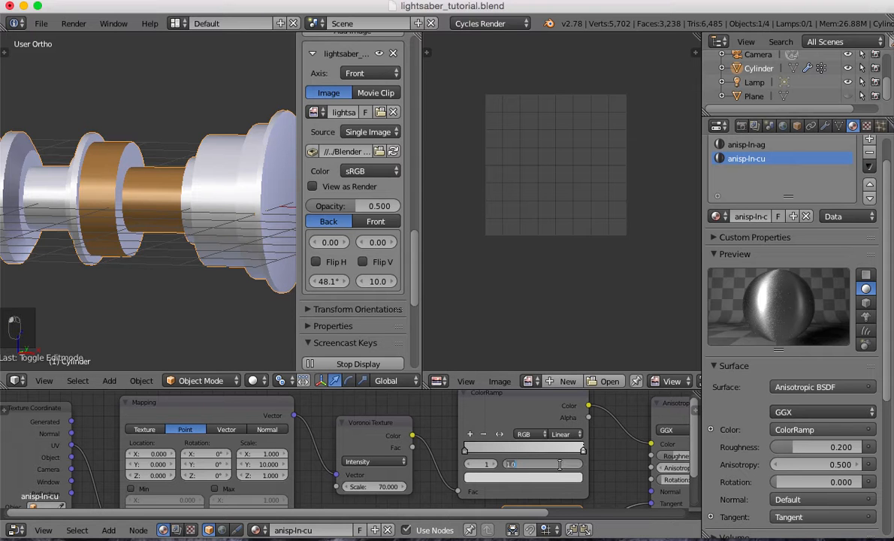
pyautogui.write('0.4')
pyautogui.press('Return')
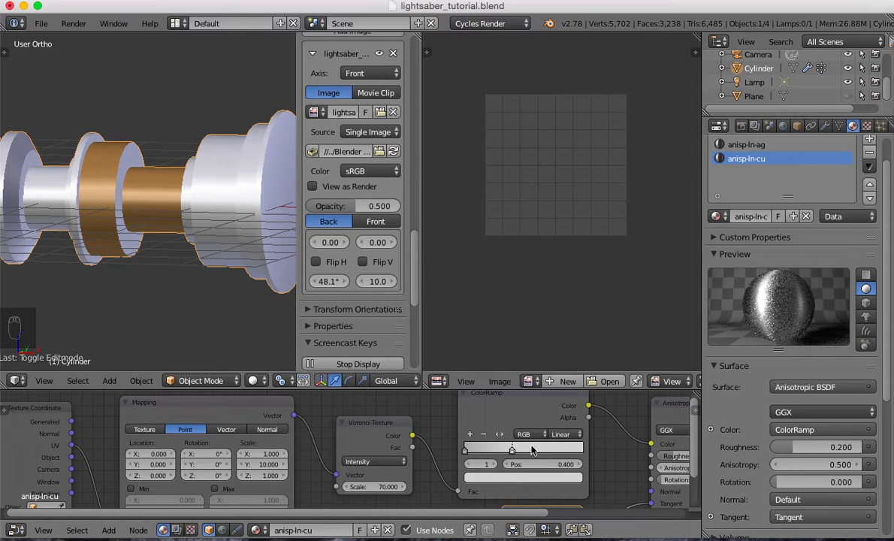
pyautogui.click(511, 481)
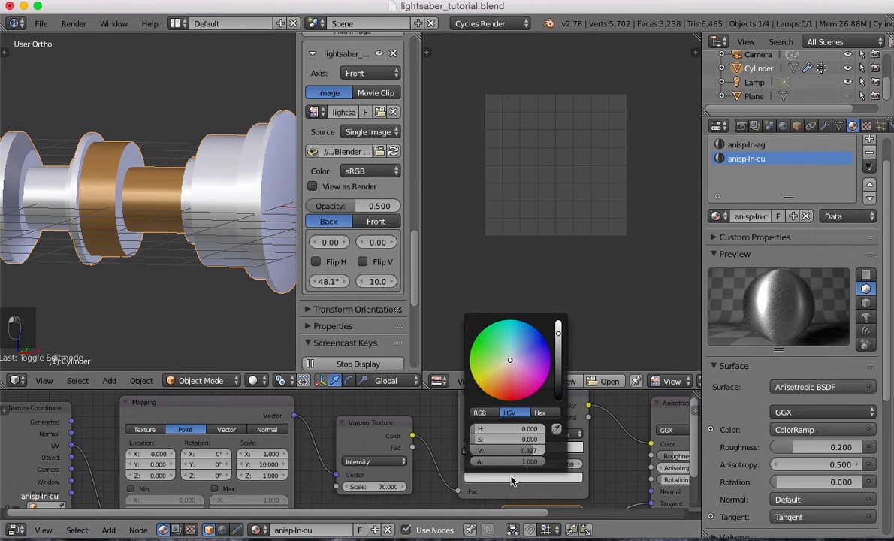
pyautogui.click(542, 414)
pyautogui.click(509, 428)
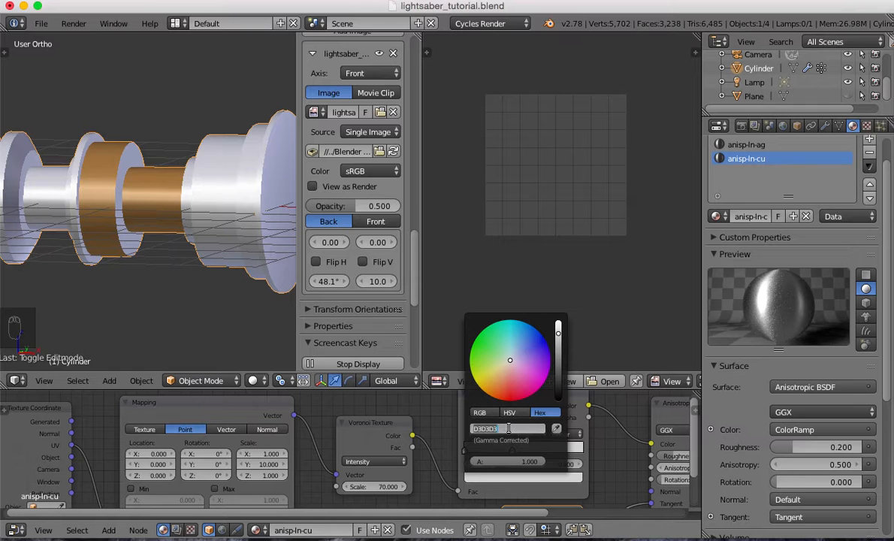
pyautogui.write('f')
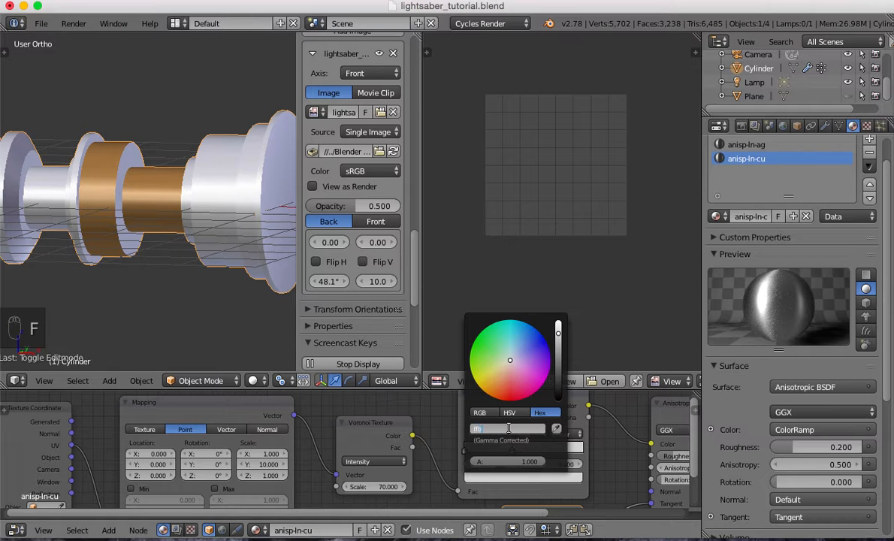
pyautogui.write('fb773')
pyautogui.press('Return')
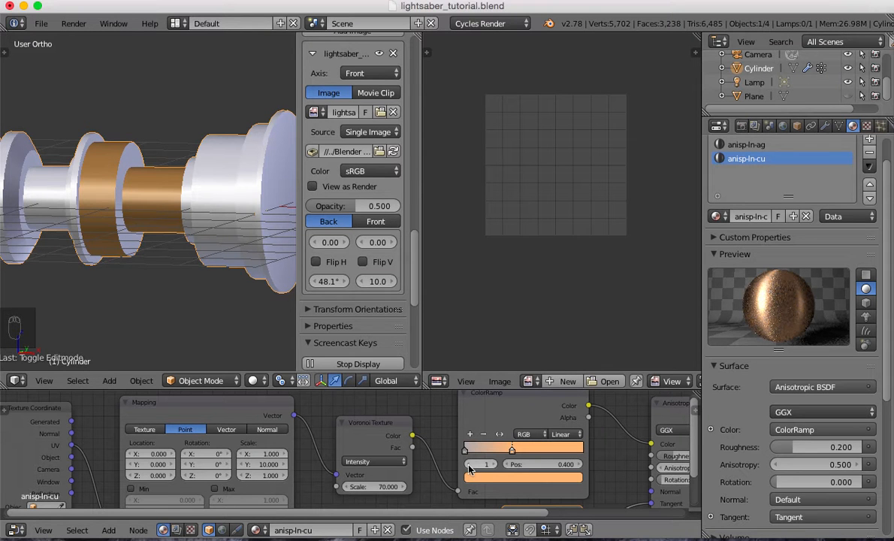
# Set the color ramp's first stop to hex color CC935C
pyautogui.click(468, 465)
pyautogui.click(497, 480)
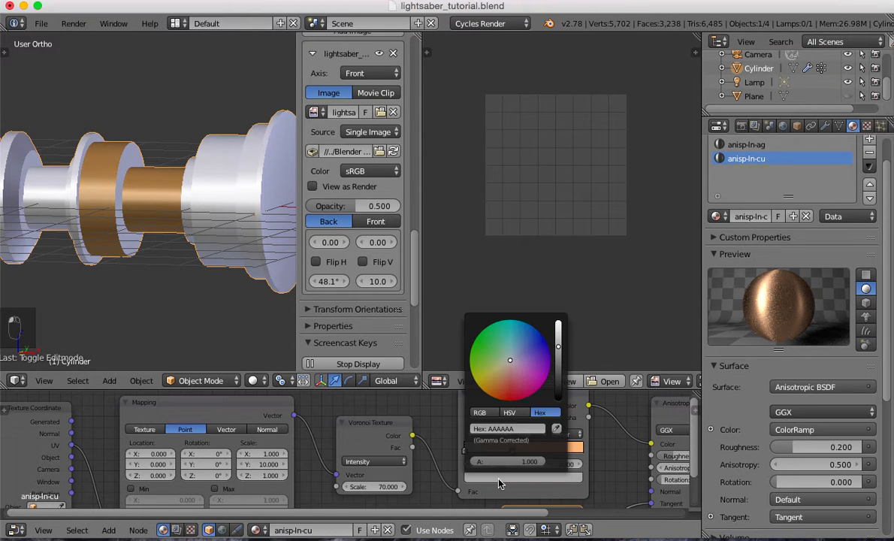
pyautogui.click(504, 428)
pyautogui.write('cc935c')
pyautogui.press('Return')
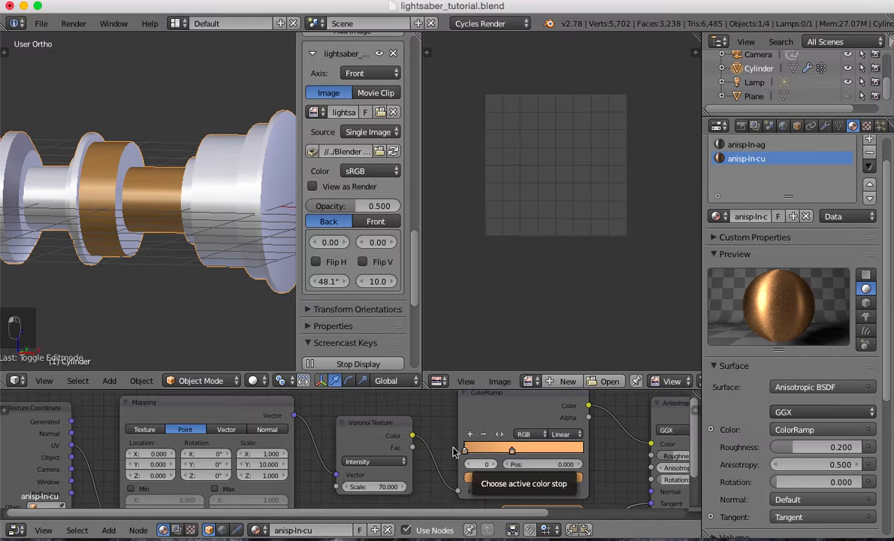
# Preview the copper neck and ring in rendered shading, then return to solid shading
pyautogui.hotkey('shift', 'z')
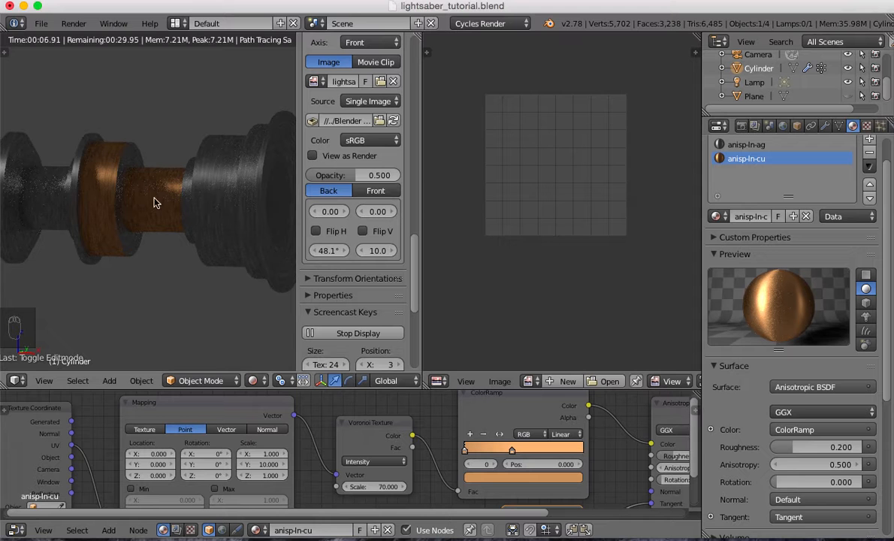
pyautogui.press('z')
pyautogui.press('z')
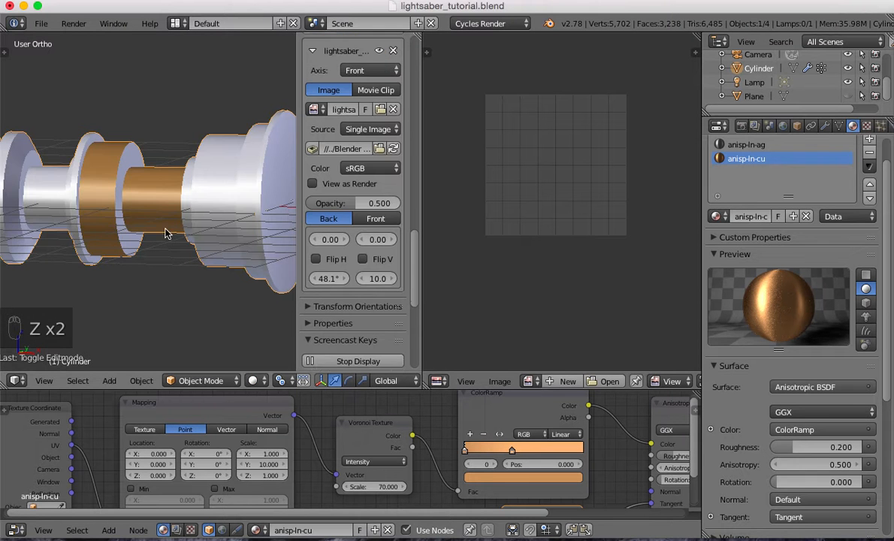
# Set the copper material's Voronoi texture scale to 40 and its Anisotropic BSDF anisotropy to 0.6
pyautogui.click(396, 488)
pyautogui.write('40')
pyautogui.press('Return')
pyautogui.moveTo(513, 457); pyautogui.dragTo(292, 437, button='middle')
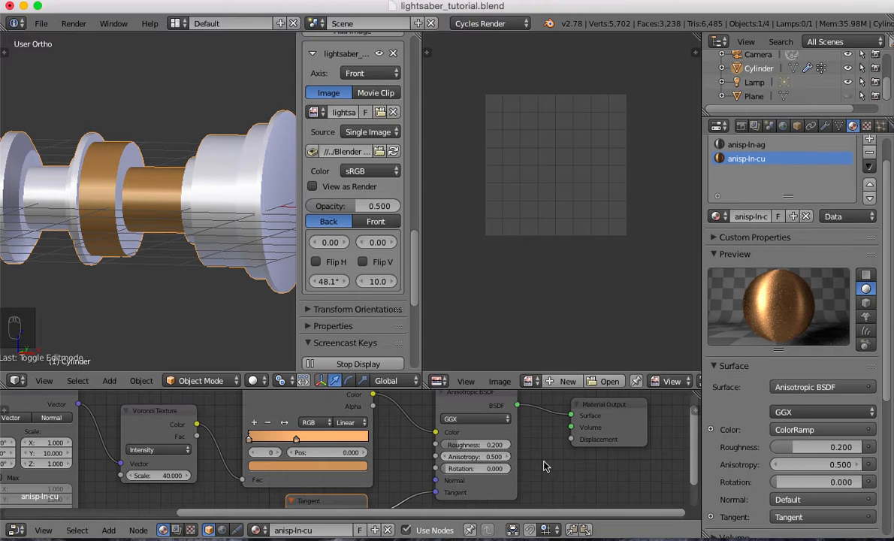
pyautogui.click(509, 457)
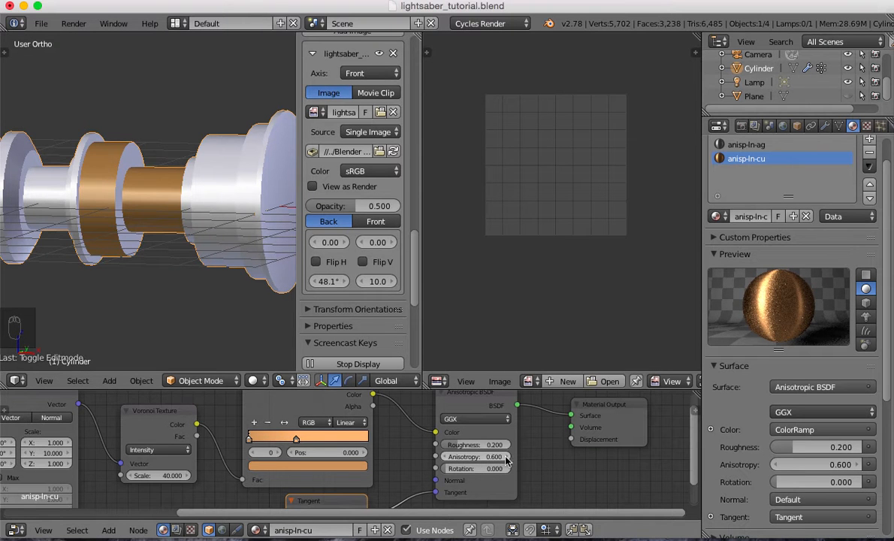
# Assign the UVMap layer to the Tangent node of the anisp-ln-cu material
pyautogui.moveTo(410, 450); pyautogui.dragTo(423, 396, button='middle')
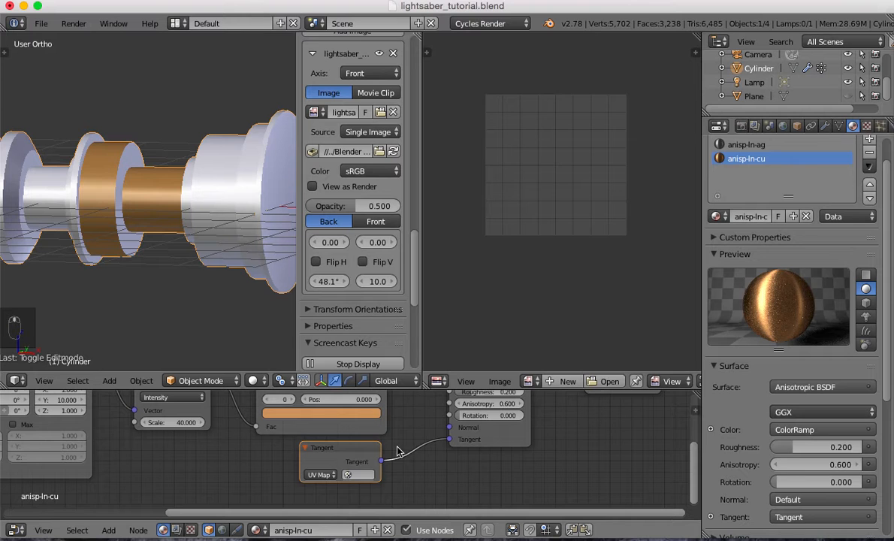
pyautogui.click(360, 475)
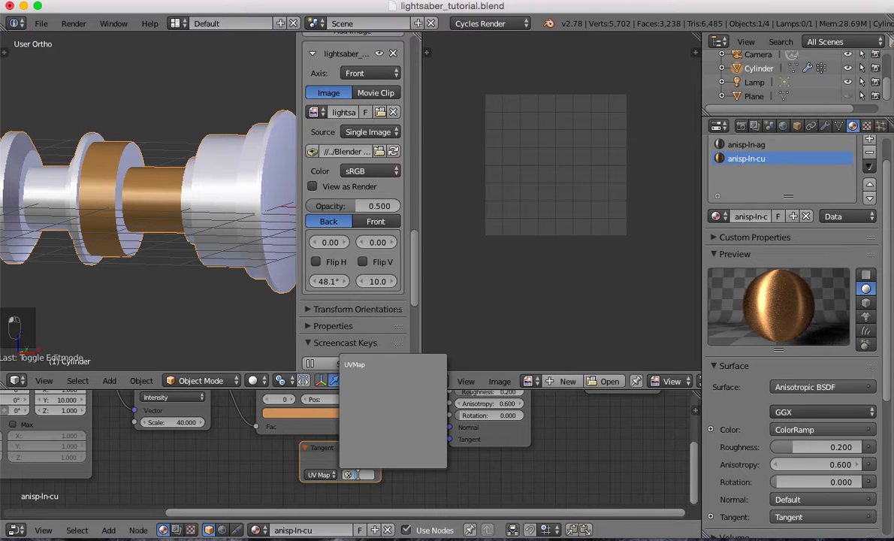
pyautogui.click(365, 364)
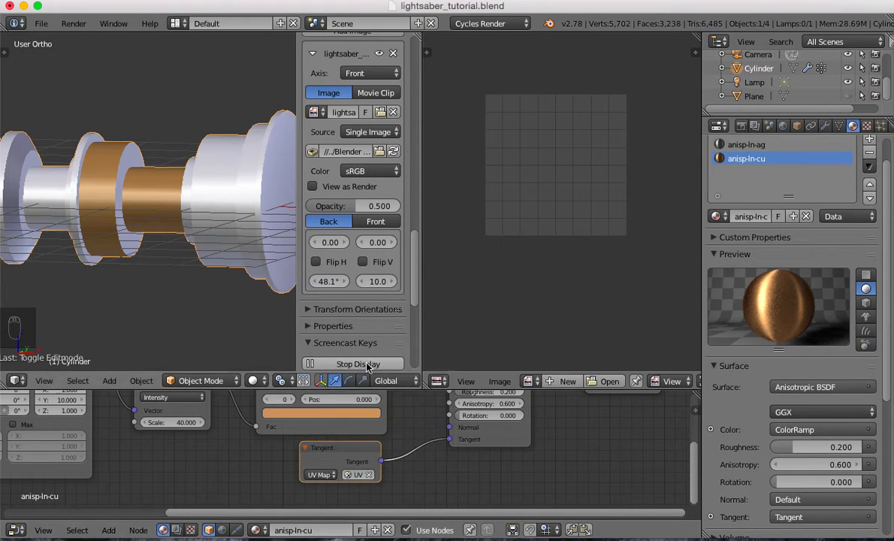
# Assign the UVMap layer to the Tangent node of the anisp-ln-ag material as well
pyautogui.click(748, 145)
pyautogui.click(360, 475)
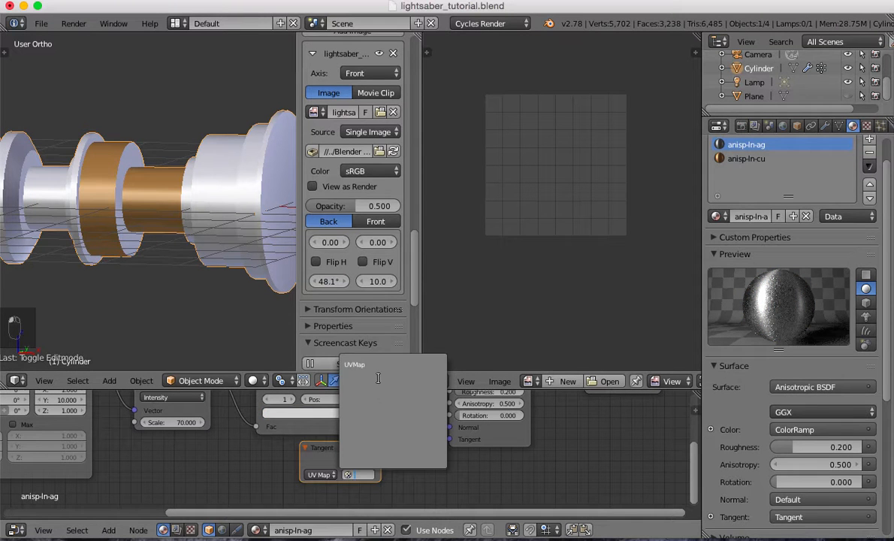
pyautogui.click(362, 366)
pyautogui.moveTo(233, 448); pyautogui.dragTo(232, 465, button='middle')
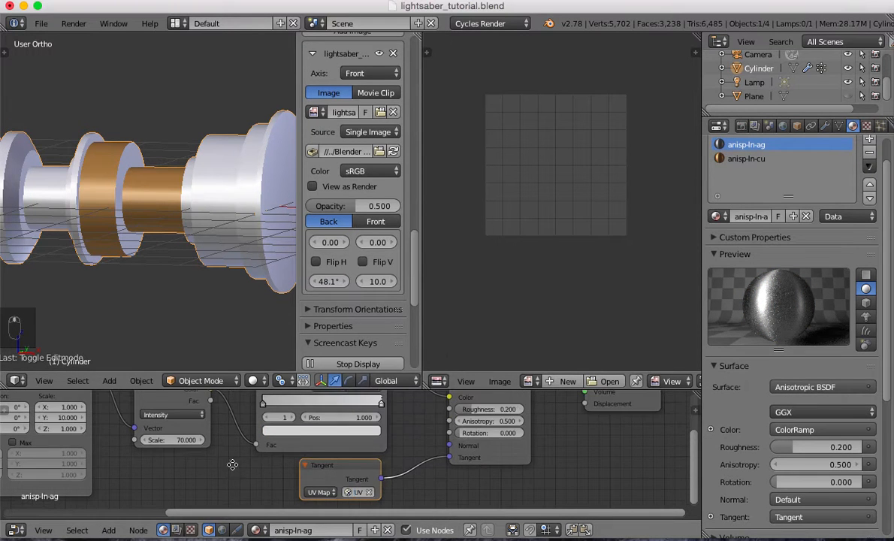
# Add a third material slot to the hilt, fill it with anisp-ln-ag and make that material a single-user copy
pyautogui.click(748, 159)
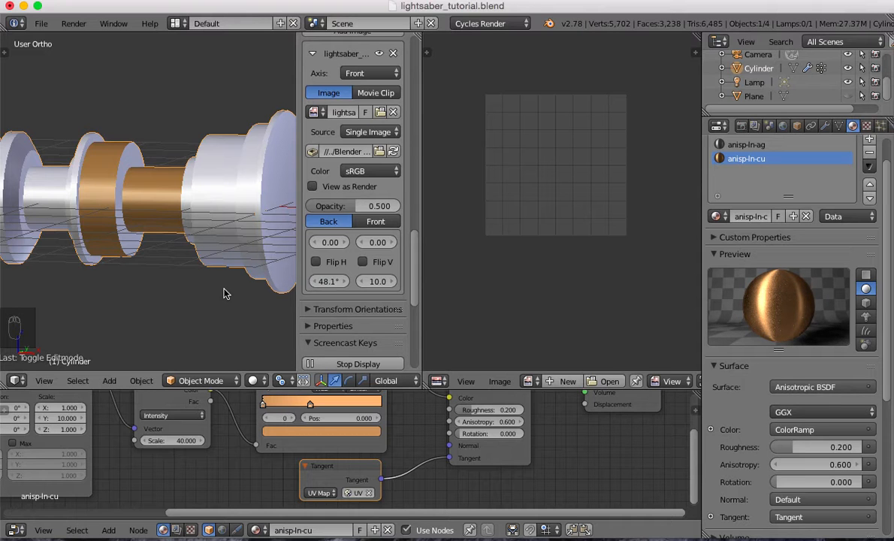
pyautogui.scroll(-2, 189, 167)
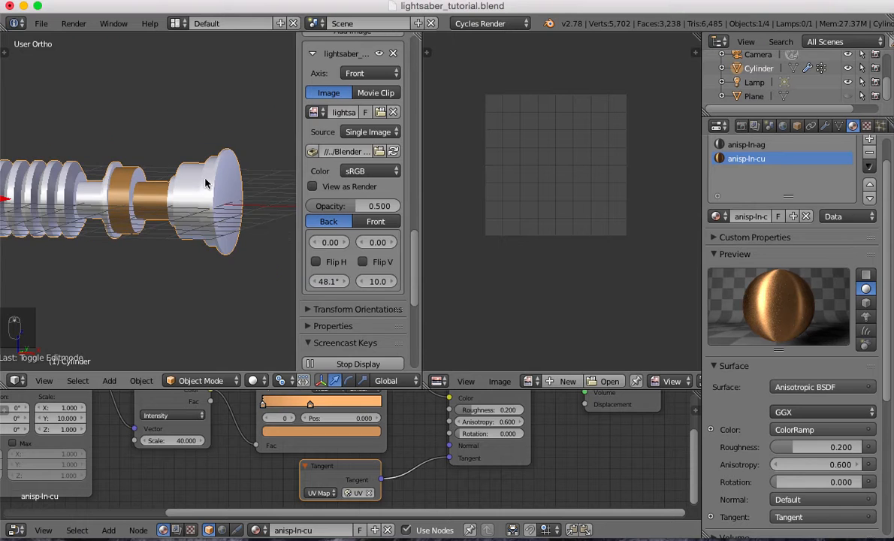
pyautogui.moveTo(215, 190); pyautogui.dragTo(213, 211, button='middle')
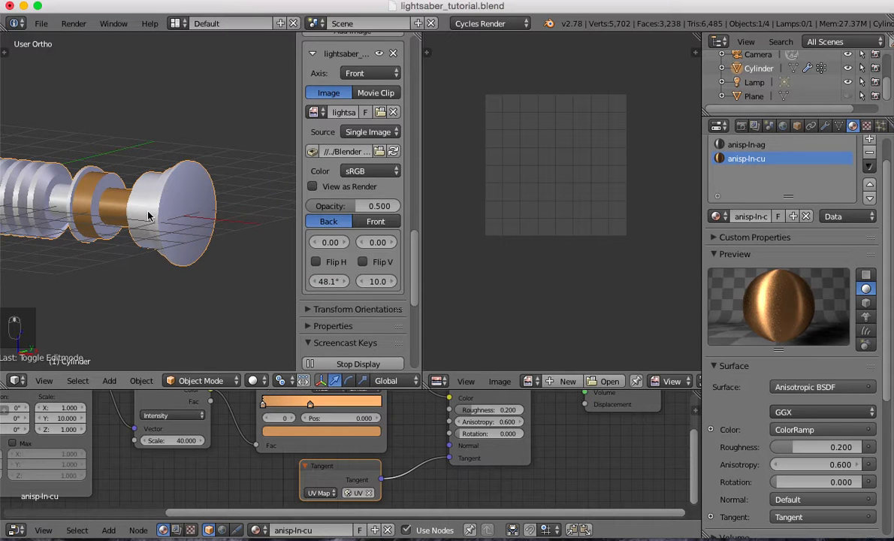
pyautogui.keyDown('shift'); pyautogui.moveTo(122, 223); pyautogui.dragTo(132, 118, button='middle'); pyautogui.keyUp('shift')
pyautogui.scroll(4, 267, 224)
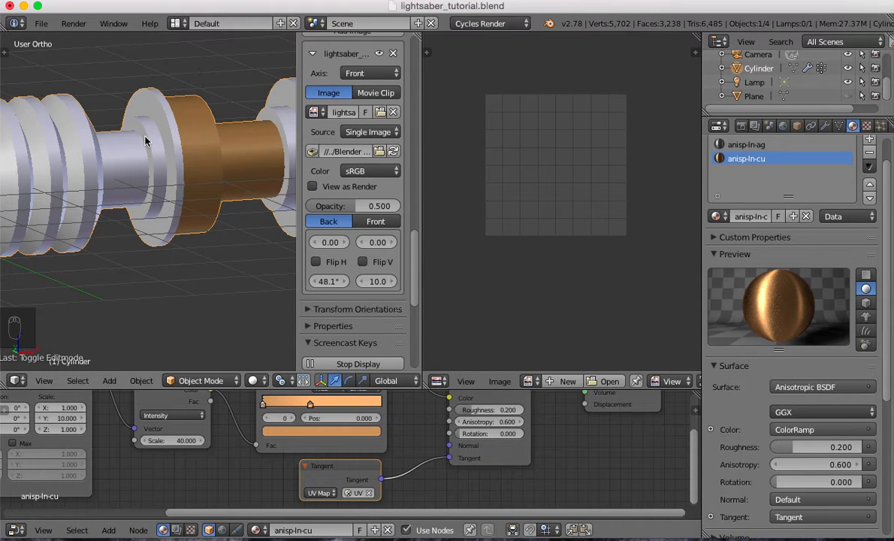
pyautogui.scroll(-3, 171, 167)
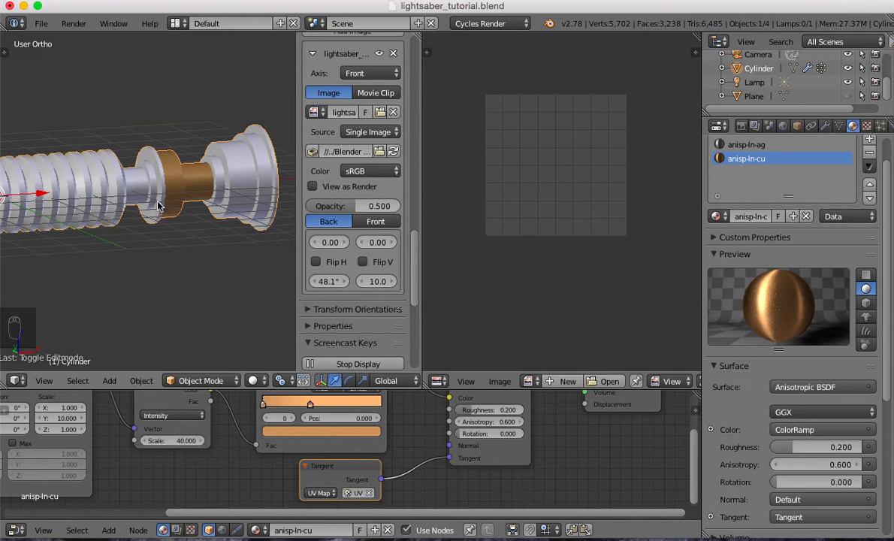
pyautogui.click(869, 140)
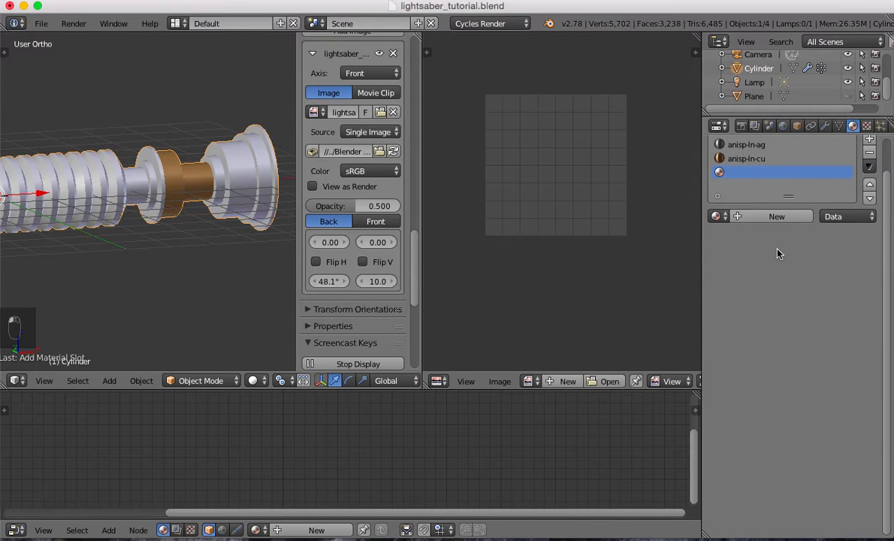
pyautogui.click(718, 217)
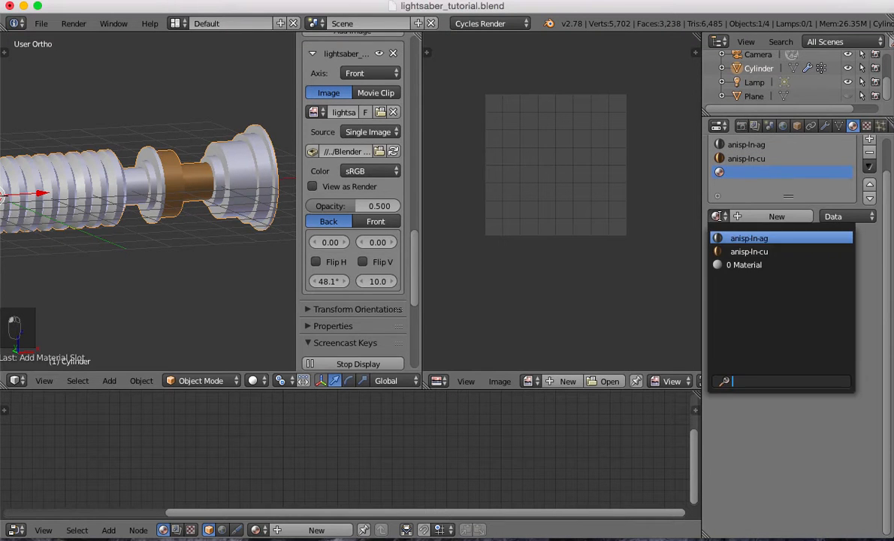
pyautogui.click(741, 239)
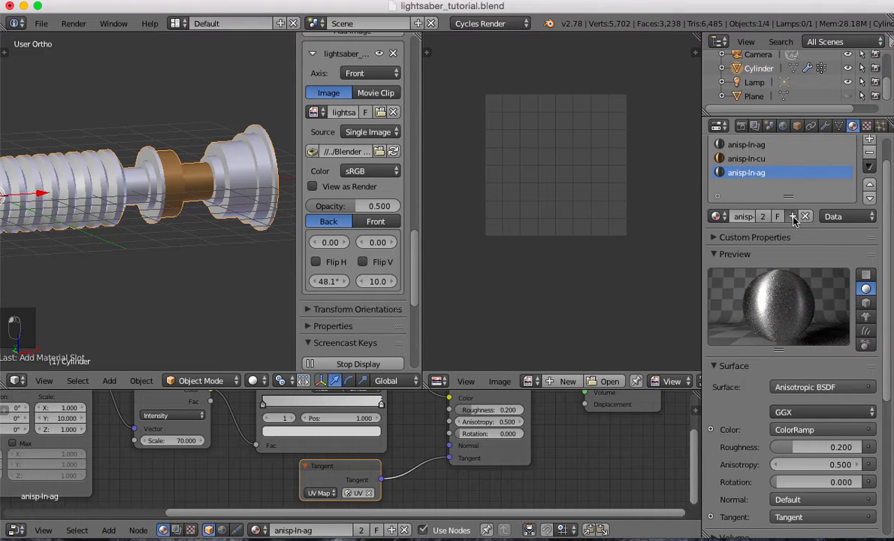
pyautogui.click(793, 216)
# Rename the copied material in the third slot as anisp-rad-ag
pyautogui.click(765, 217)
pyautogui.hotkey('ctrl', 'a')
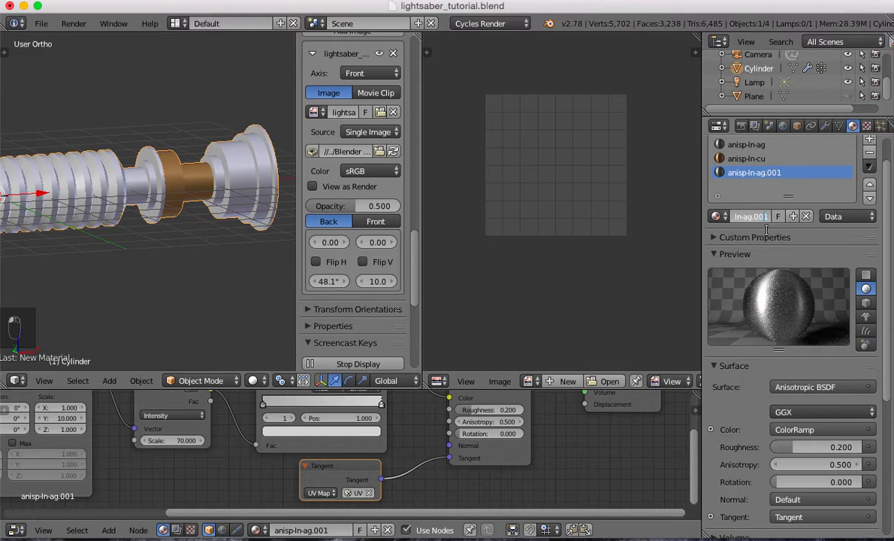
pyautogui.press('BackSpace')
pyautogui.press('BackSpace')
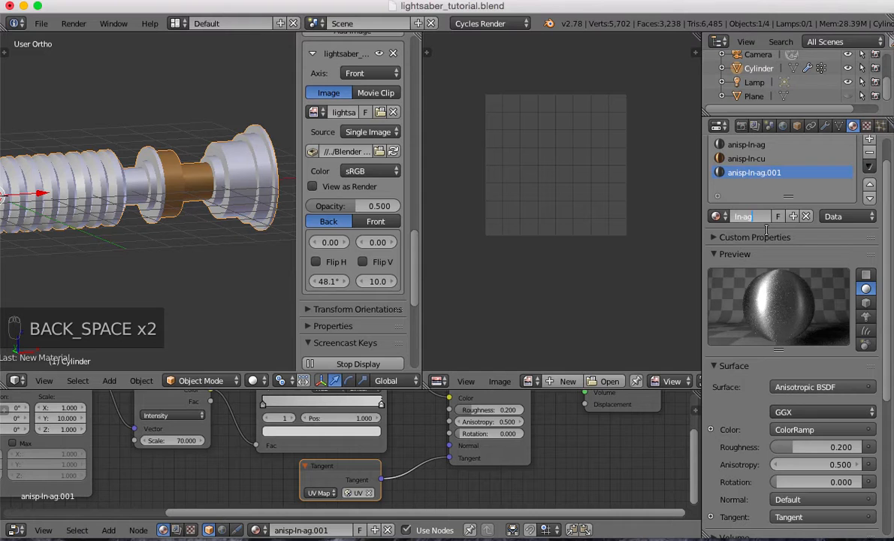
pyautogui.press('Left')
pyautogui.press('Left')
pyautogui.press('BackSpace')
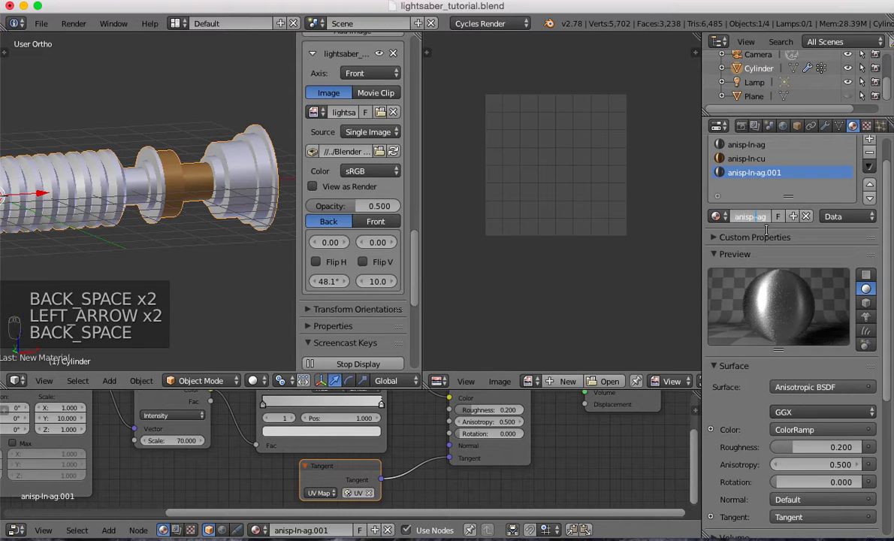
pyautogui.write('rad-')
pyautogui.press('Return')
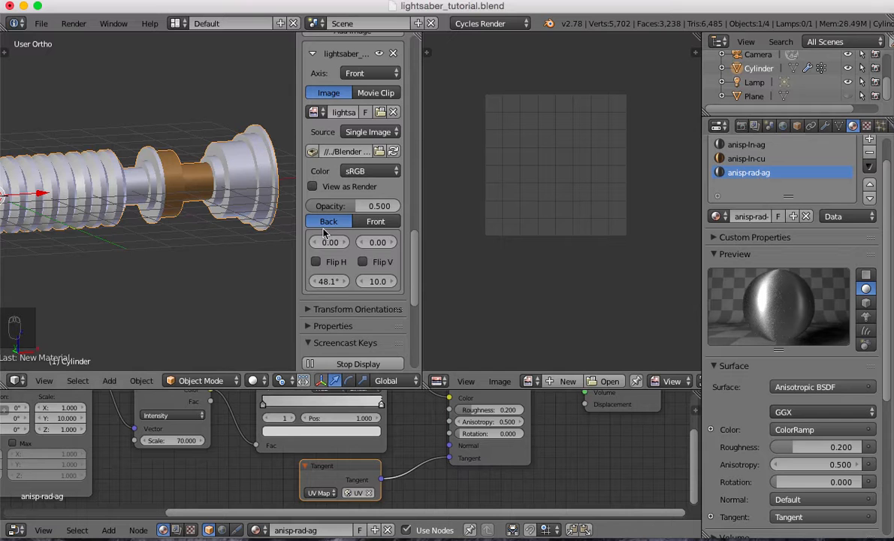
# In Edit Mode, select the hilt's flat end cap, the narrow step face loop on the body and the end face loop of the ribbed grip
pyautogui.press('Tab')
pyautogui.moveTo(161, 201); pyautogui.dragTo(128, 191, button='middle')
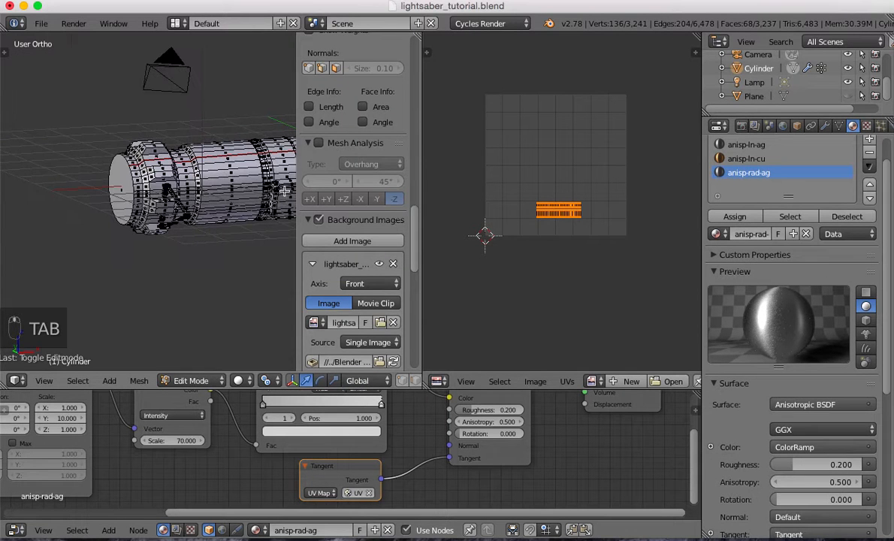
pyautogui.rightClick(128, 191)
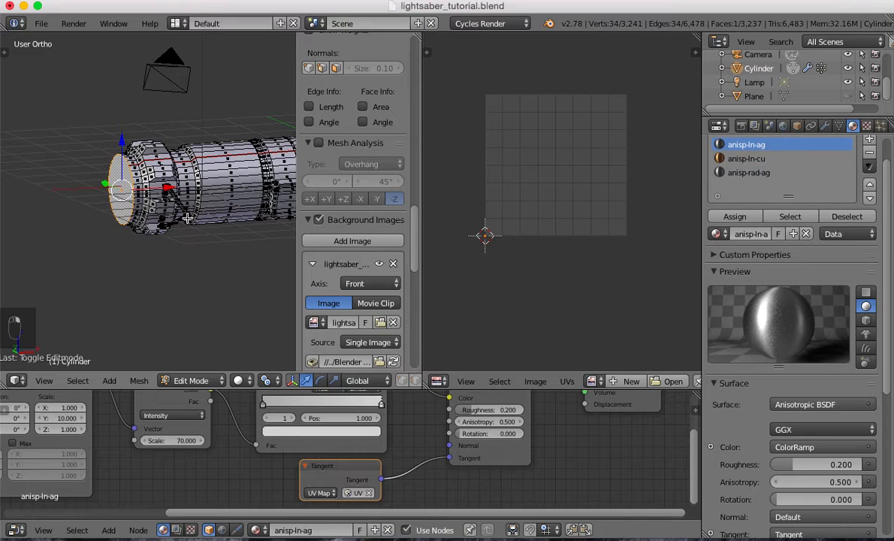
pyautogui.scroll(2, 174, 203)
pyautogui.moveTo(223, 209); pyautogui.dragTo(128, 167, button='middle')
pyautogui.scroll(6, 166, 188)
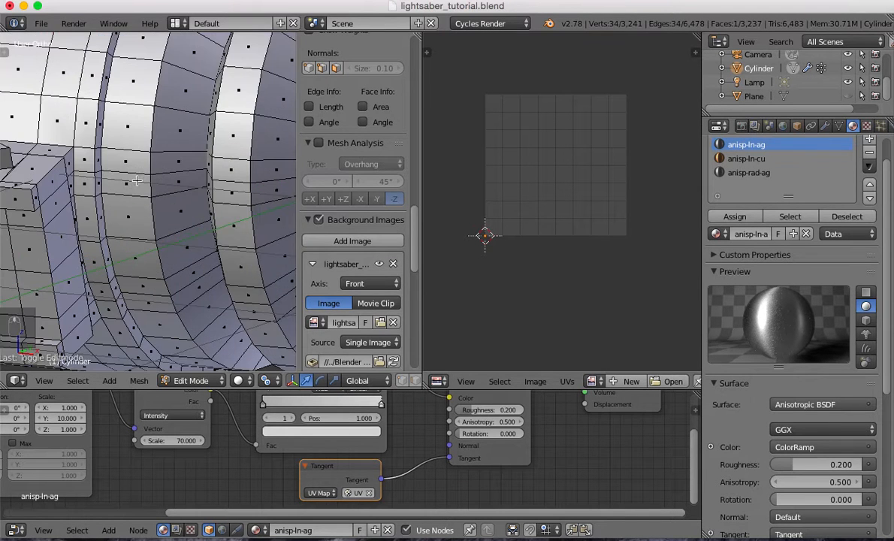
pyautogui.keyDown('alt'); pyautogui.rightClick(98, 148); pyautogui.keyUp('alt')
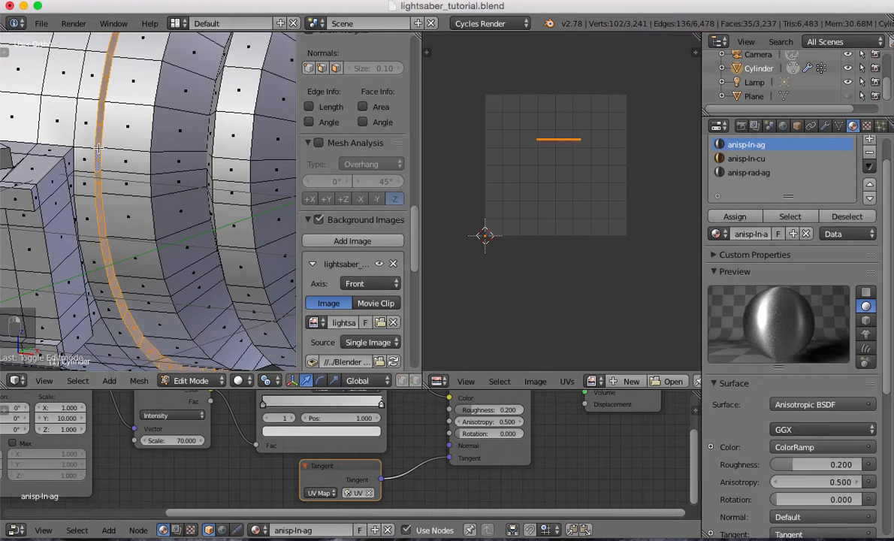
pyautogui.moveTo(99, 149); pyautogui.dragTo(24, 154, button='middle')
pyautogui.keyDown('alt'); pyautogui.keyDown('shift'); pyautogui.rightClick(230, 144); pyautogui.keyUp('shift'); pyautogui.keyUp('alt')
# Add the grip-facing face loops of the small collar and the large flange beside the neck to the selection
pyautogui.moveTo(99, 152); pyautogui.dragTo(40, 209, button='middle')
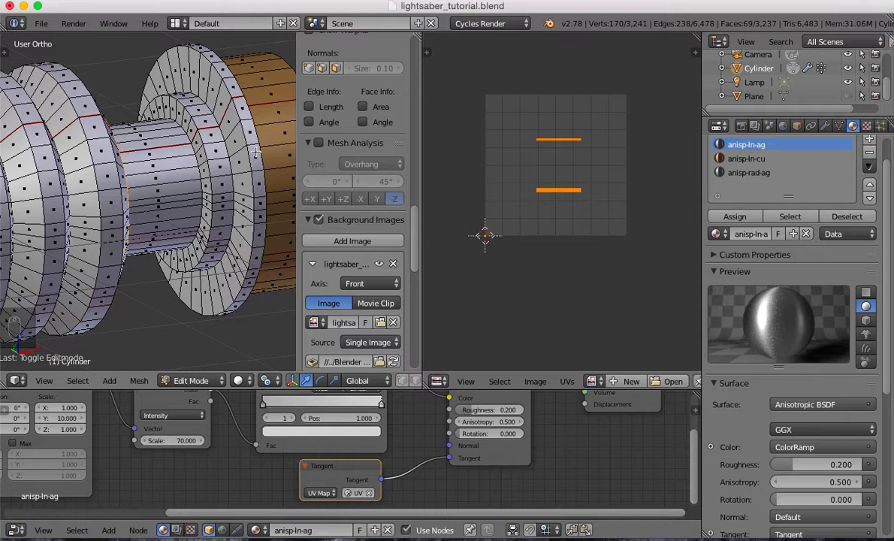
pyautogui.keyDown('alt'); pyautogui.keyDown('shift'); pyautogui.rightClick(198, 148); pyautogui.keyUp('shift'); pyautogui.keyUp('alt')
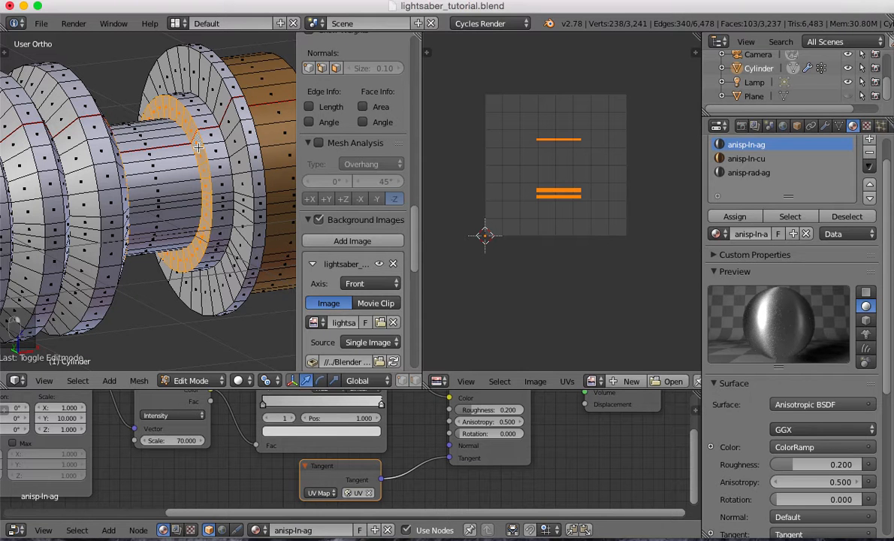
pyautogui.keyDown('alt'); pyautogui.keyDown('shift'); pyautogui.rightClick(215, 123); pyautogui.keyUp('shift'); pyautogui.keyUp('alt')
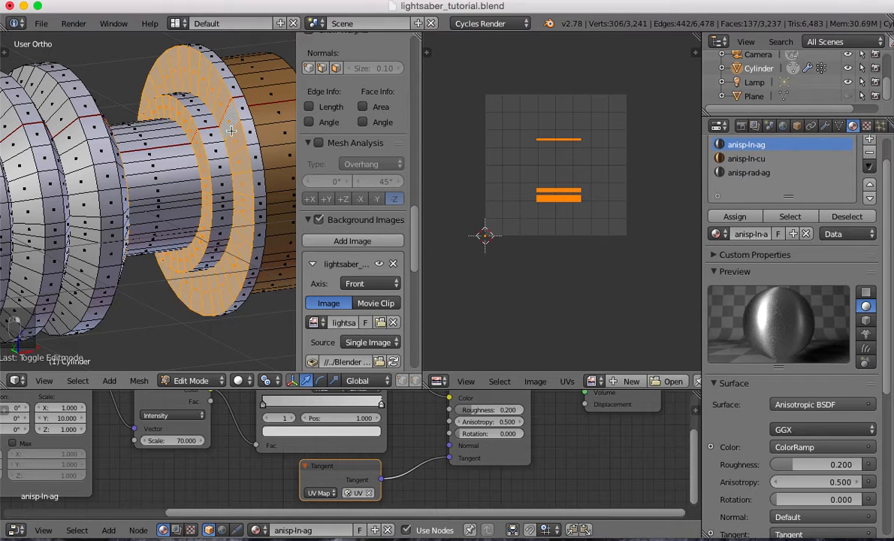
# Add the flange's back face loop and the exposed side face loop of the wide copper ring to the selection
pyautogui.moveTo(269, 136); pyautogui.dragTo(162, 126, button='middle')
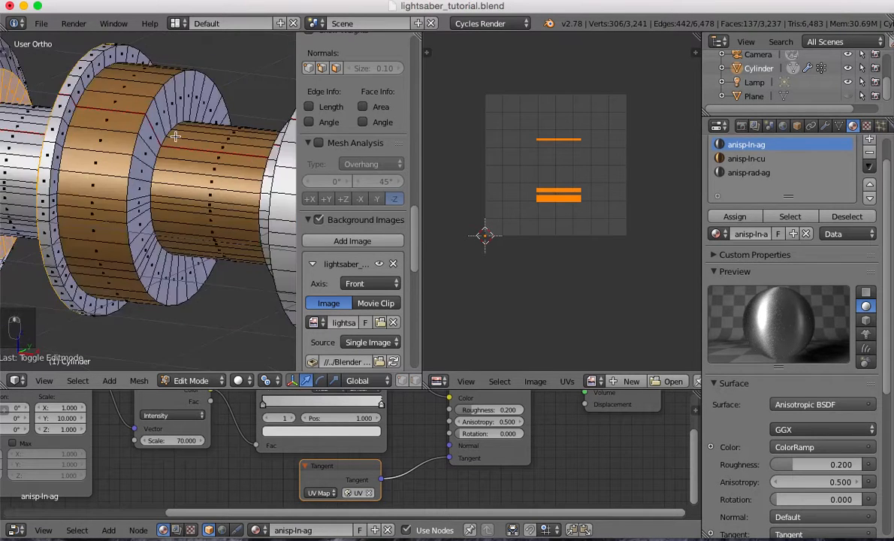
pyautogui.keyDown('alt'); pyautogui.keyDown('shift'); pyautogui.rightClick(78, 100); pyautogui.keyUp('shift'); pyautogui.keyUp('alt')
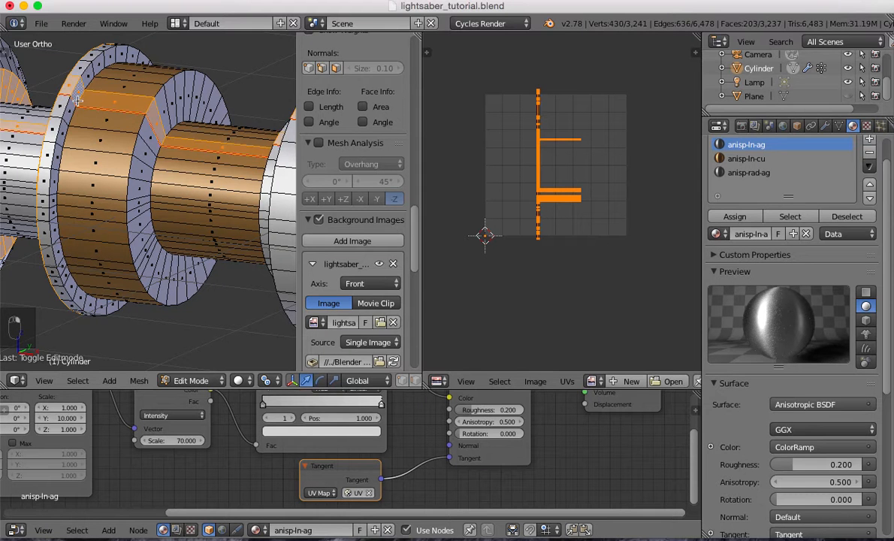
pyautogui.press('super+z')
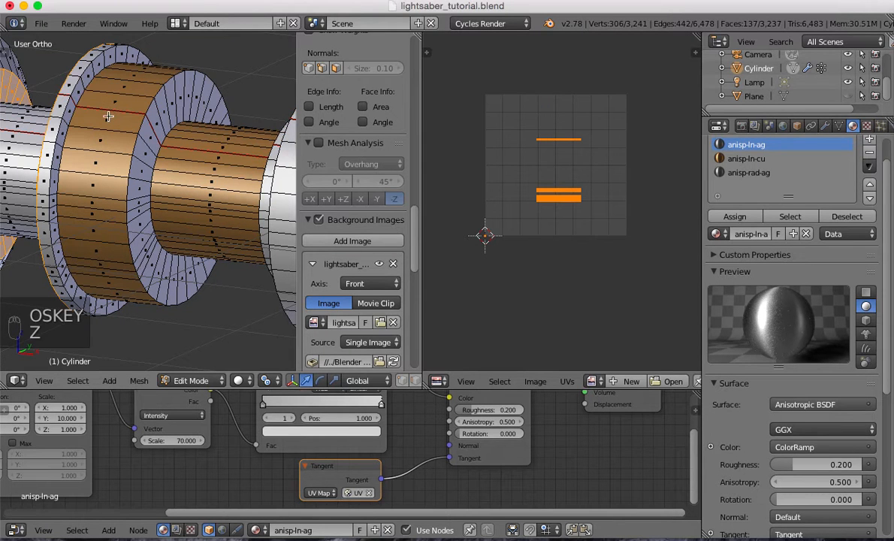
pyautogui.keyDown('alt'); pyautogui.keyDown('shift'); pyautogui.rightClick(72, 99); pyautogui.keyUp('shift'); pyautogui.keyUp('alt')
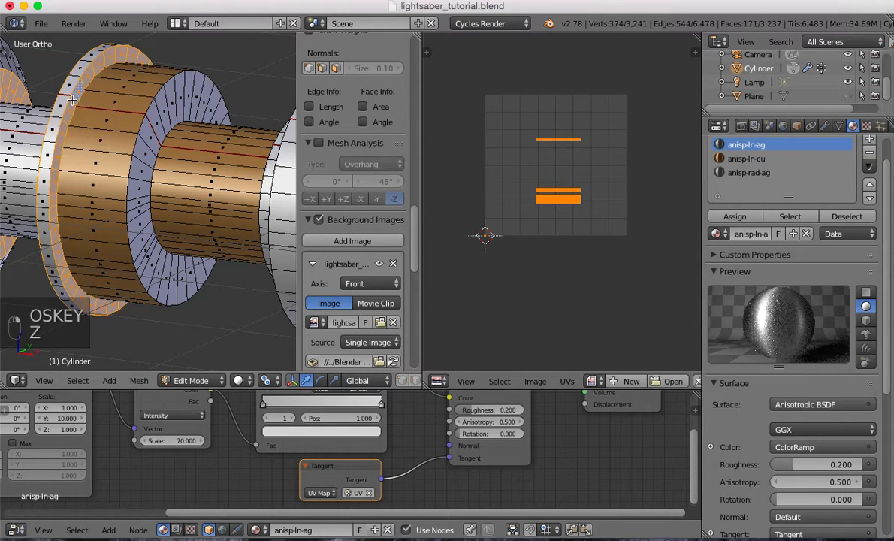
pyautogui.keyDown('alt'); pyautogui.keyDown('shift'); pyautogui.rightClick(148, 124); pyautogui.keyUp('shift'); pyautogui.keyUp('alt')
# Add the flared end's stepped side-facing loops, its outer end ring and its central cap face to the selection
pyautogui.moveTo(133, 120); pyautogui.dragTo(6, 112, button='middle')
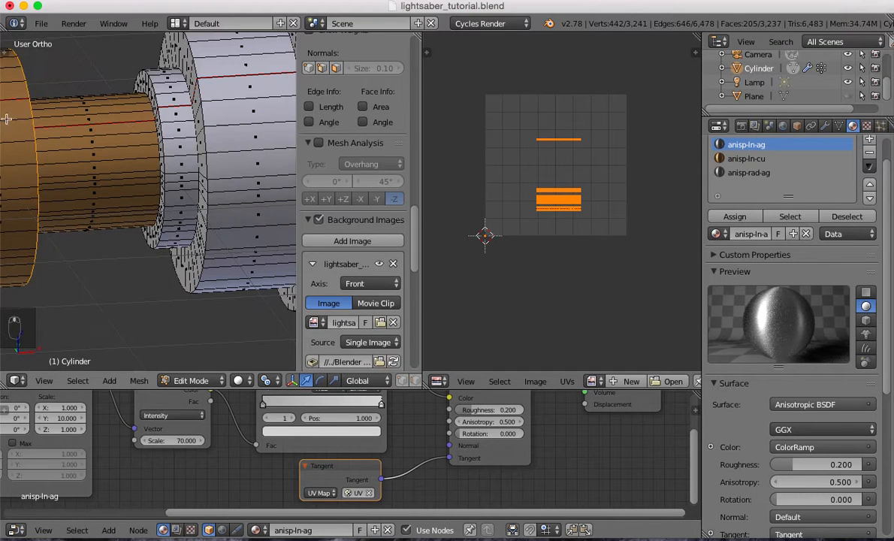
pyautogui.keyDown('alt'); pyautogui.keyDown('shift'); pyautogui.rightClick(150, 87); pyautogui.keyUp('shift'); pyautogui.keyUp('alt')
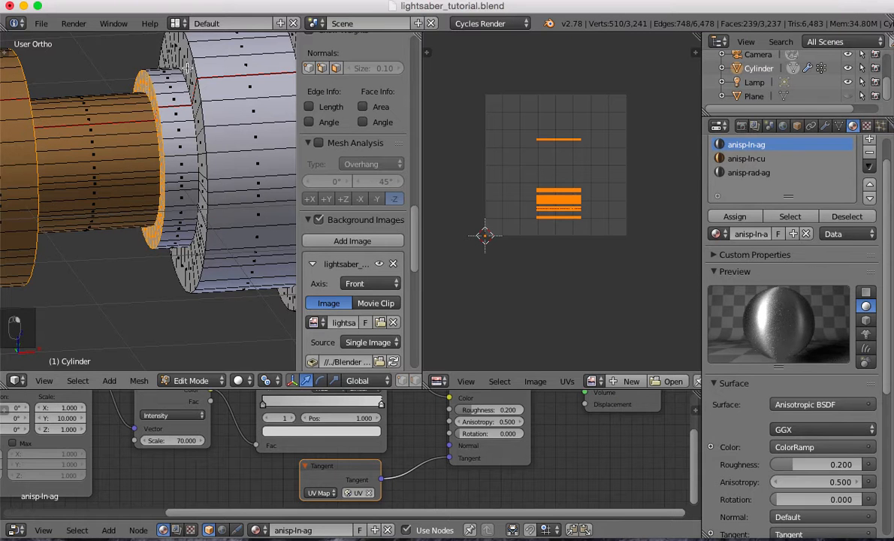
pyautogui.keyDown('alt'); pyautogui.keyDown('shift'); pyautogui.rightClick(185, 67); pyautogui.keyUp('shift'); pyautogui.keyUp('alt')
pyautogui.moveTo(210, 127); pyautogui.dragTo(136, 113, button='middle')
pyautogui.keyDown('alt'); pyautogui.keyDown('shift'); pyautogui.rightClick(205, 66); pyautogui.keyUp('shift'); pyautogui.keyUp('alt')
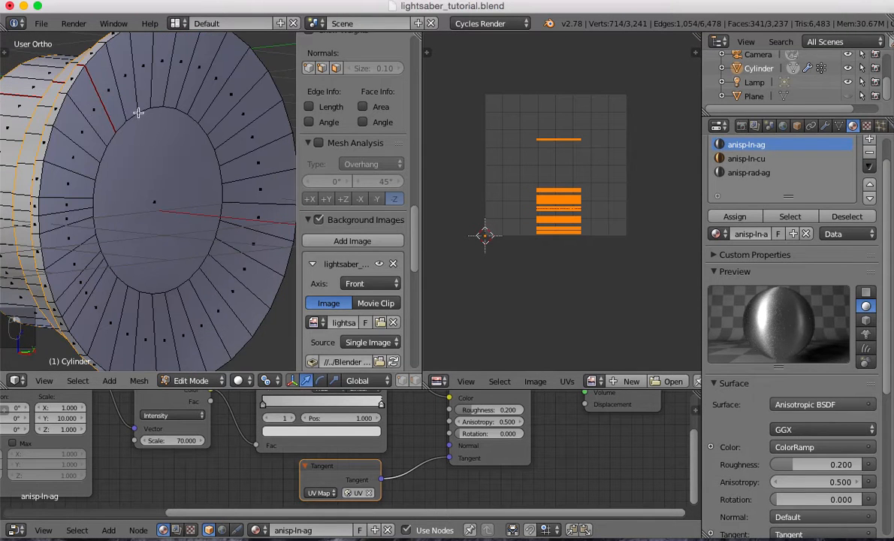
pyautogui.keyDown('alt'); pyautogui.keyDown('shift'); pyautogui.rightClick(86, 116); pyautogui.keyUp('shift'); pyautogui.keyUp('alt')
pyautogui.keyDown('shift'); pyautogui.rightClick(142, 170); pyautogui.keyUp('shift')
# Assign the anisp-rad-ag material to the selected faces and return to Object Mode
pyautogui.scroll(-7, 143, 178)
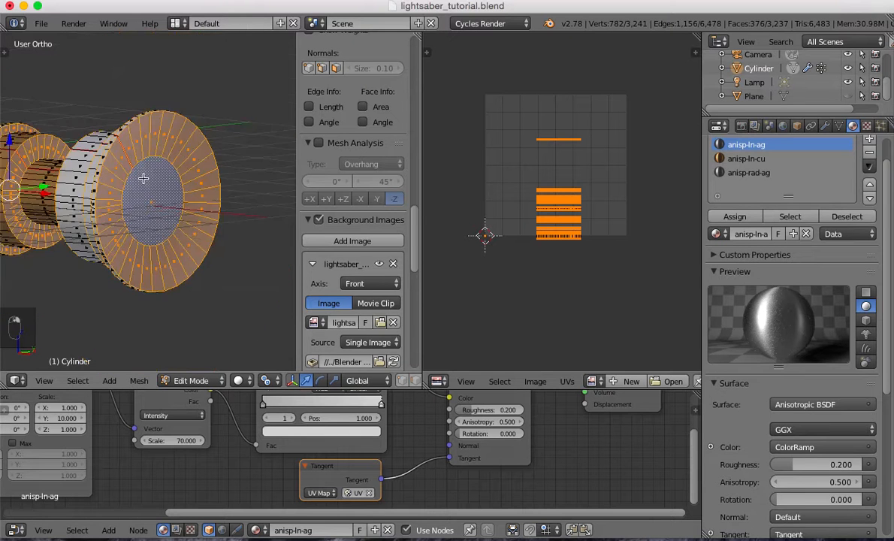
pyautogui.moveTo(141, 180); pyautogui.dragTo(111, 195, button='middle')
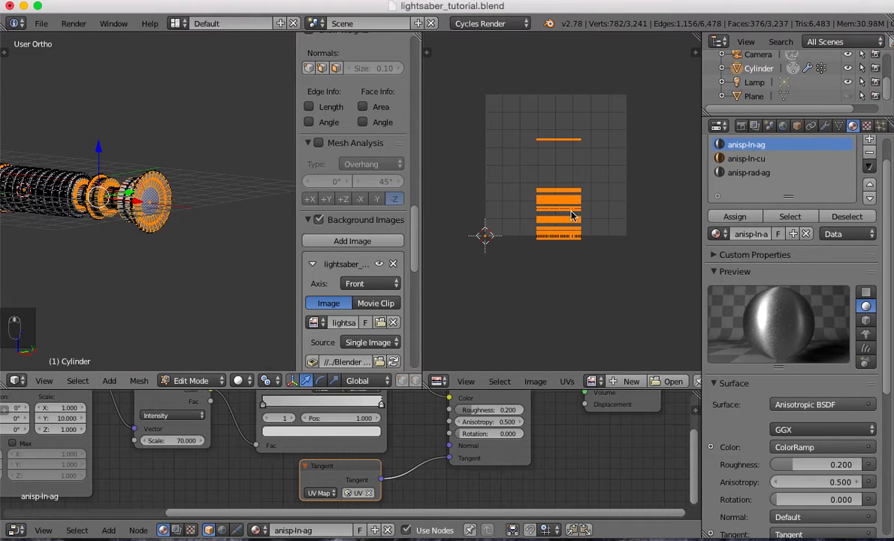
pyautogui.click(752, 175)
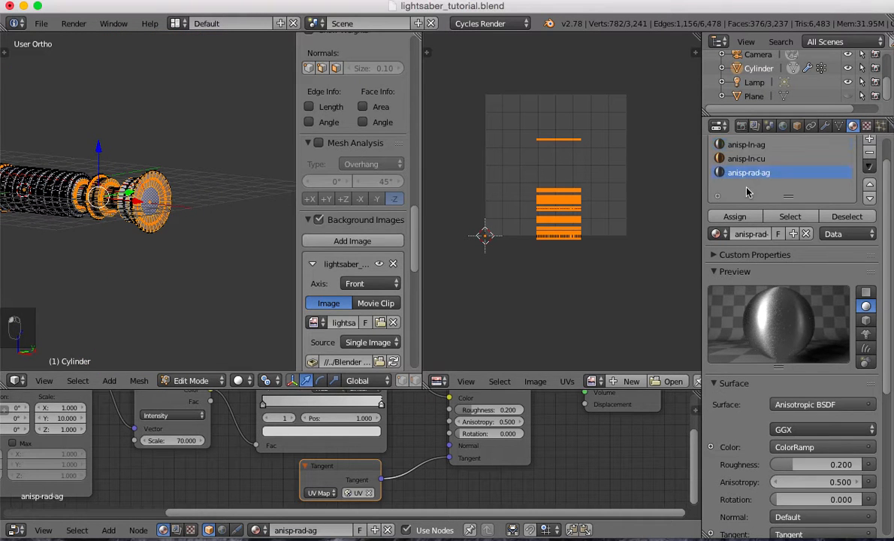
pyautogui.click(736, 217)
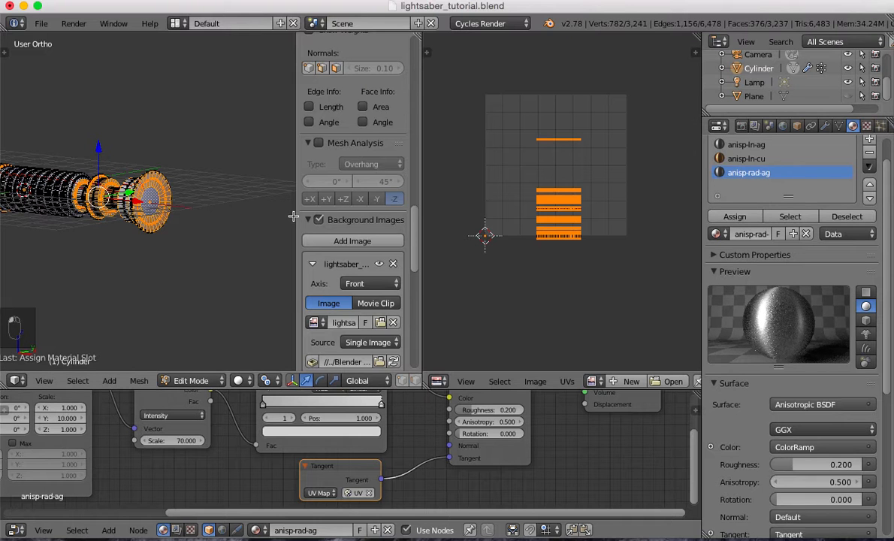
pyautogui.press('Tab')
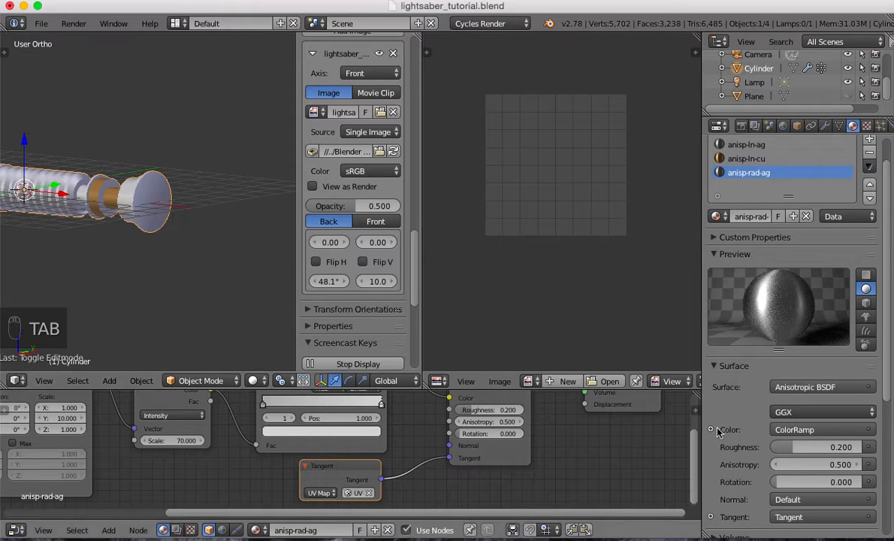
# Set the HSV value of the anisp-rad-ag viewport color to 0.8
pyautogui.scroll(-5, 759, 505)
pyautogui.scroll(-3, 759, 514)
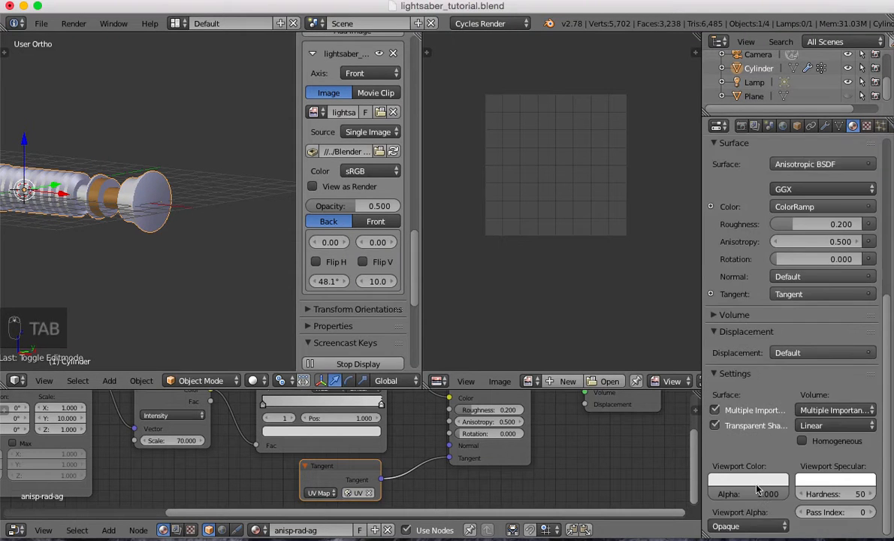
pyautogui.click(755, 480)
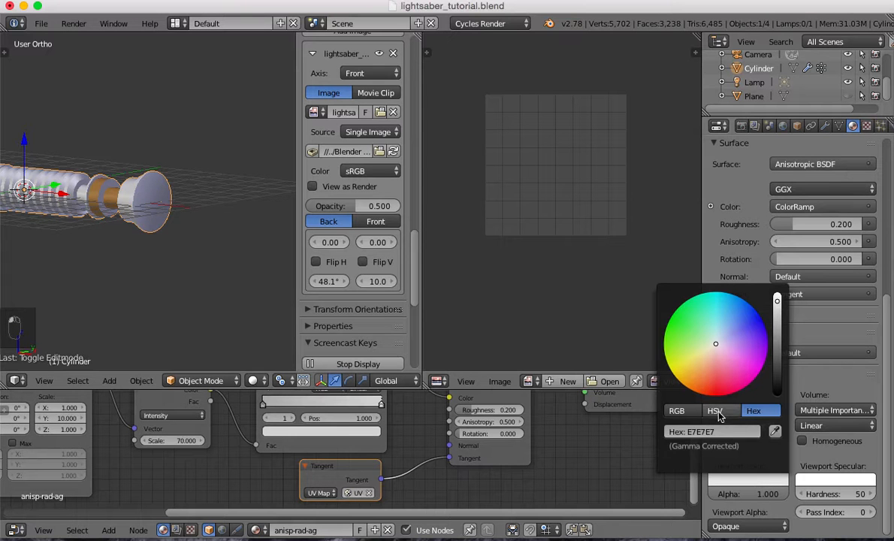
pyautogui.click(714, 411)
pyautogui.click(734, 459)
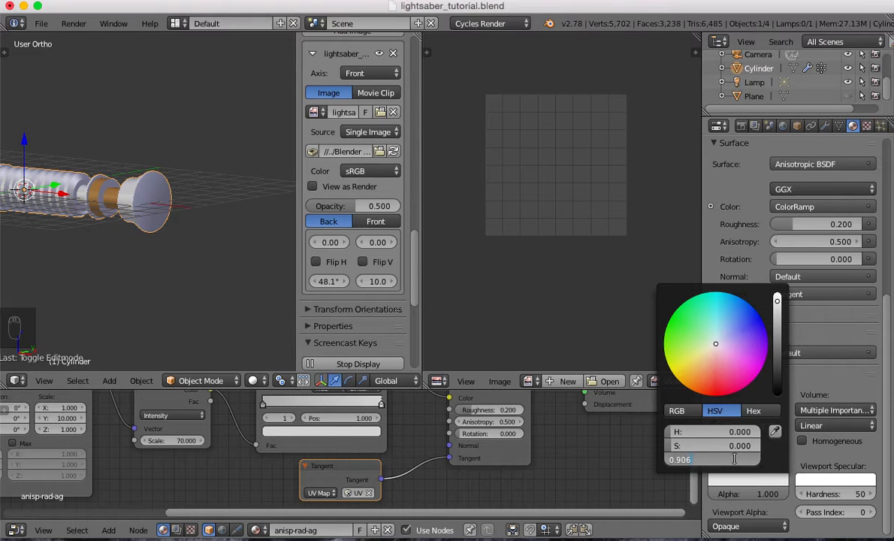
pyautogui.press('BackSpace')
pyautogui.write('.8')
pyautogui.press('Return')
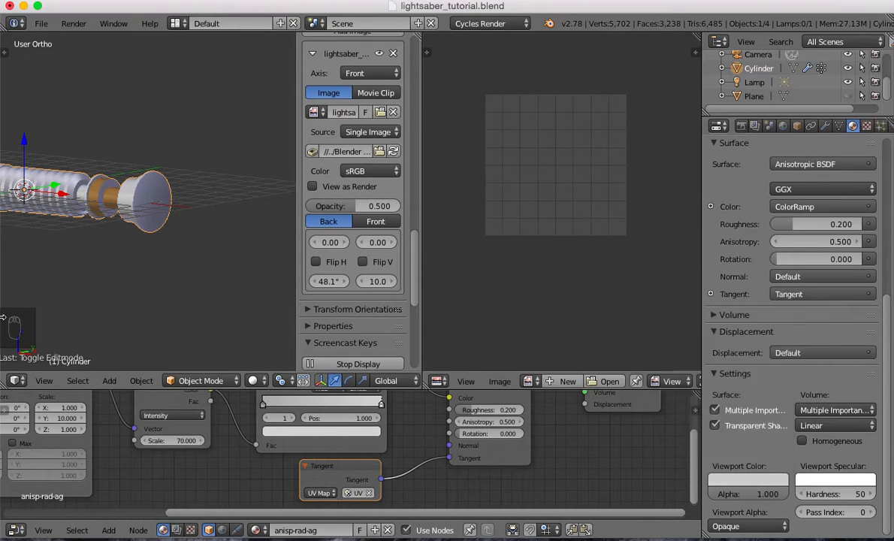
# Show the hilt through the camera, hide the viewport's sidebar, enlarge the node editor and merge the image editor area into the 3D view
pyautogui.scroll(5, 117, 181)
pyautogui.keyDown('shift'); pyautogui.moveTo(106, 216); pyautogui.dragTo(271, 218, button='middle'); pyautogui.keyUp('shift')
pyautogui.keyDown('shift'); pyautogui.moveTo(138, 163); pyautogui.dragTo(184, 180, button='middle'); pyautogui.keyUp('shift')
pyautogui.press('KP_0')
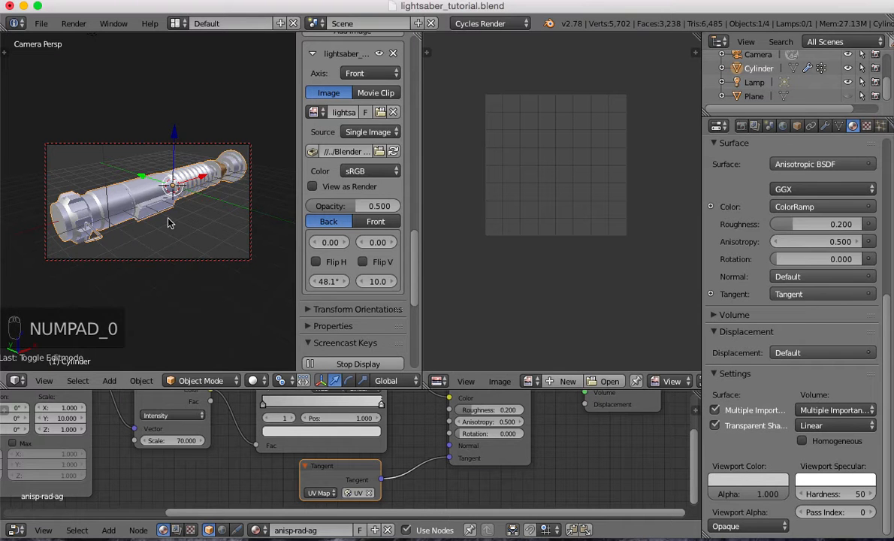
pyautogui.press('n')
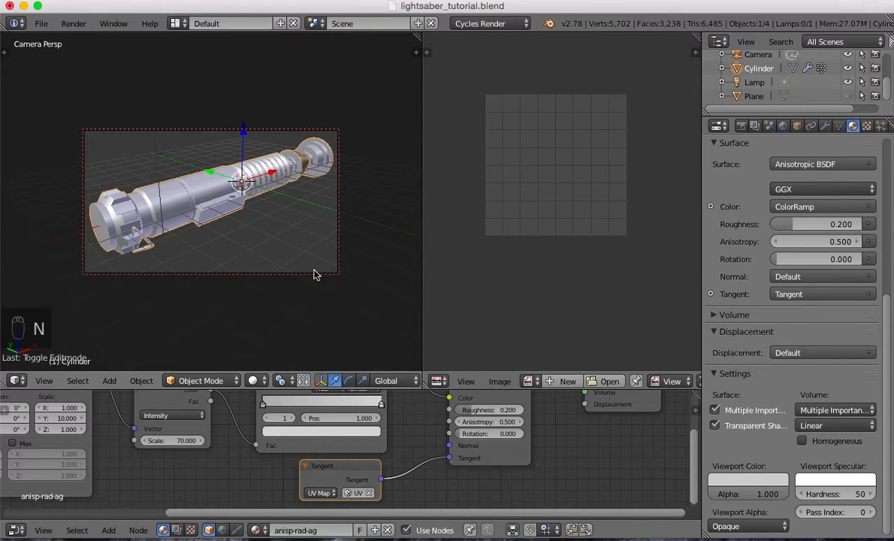
pyautogui.moveTo(413, 387); pyautogui.dragTo(414, 311)
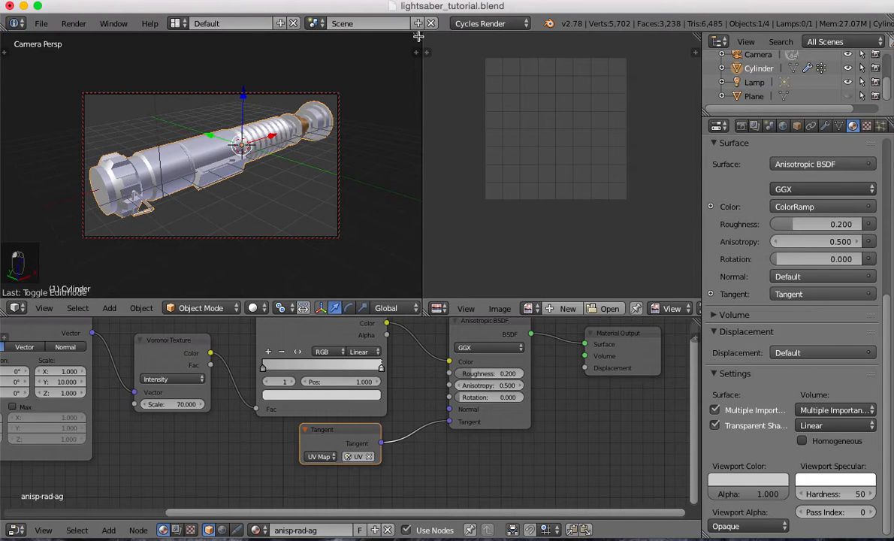
pyautogui.moveTo(423, 37); pyautogui.dragTo(451, 51)
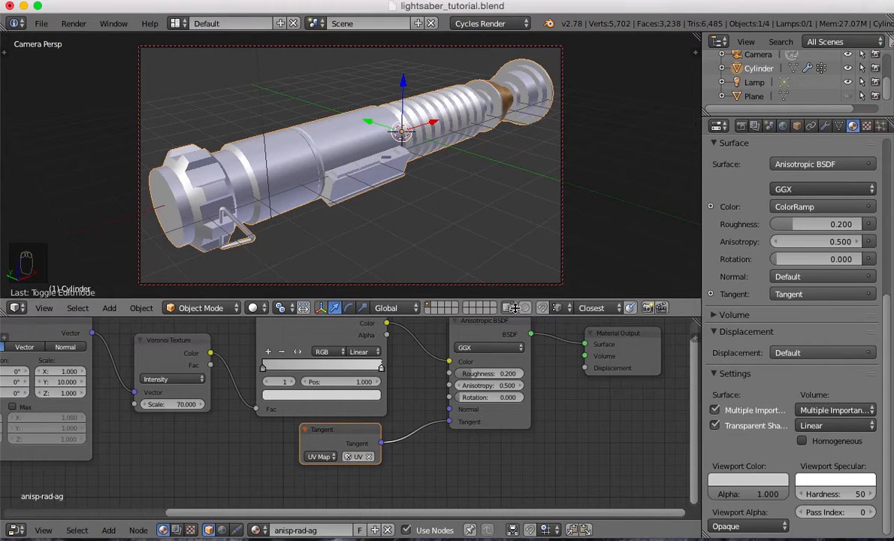
# Delete the Texture Coordinate and Mapping nodes from the anisp-rad-ag material
pyautogui.moveTo(223, 432); pyautogui.dragTo(432, 456, button='middle')
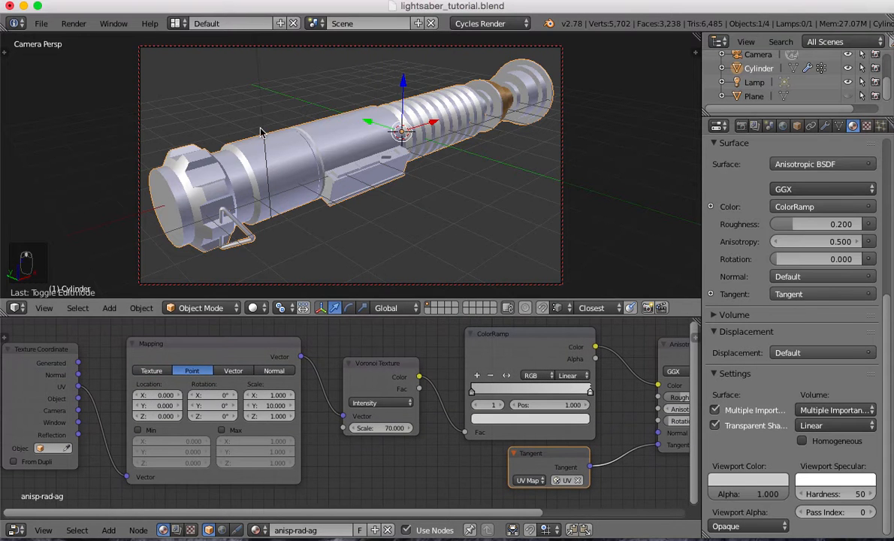
pyautogui.click(188, 353)
pyautogui.keyDown('shift'); pyautogui.click(54, 348); pyautogui.keyUp('shift')
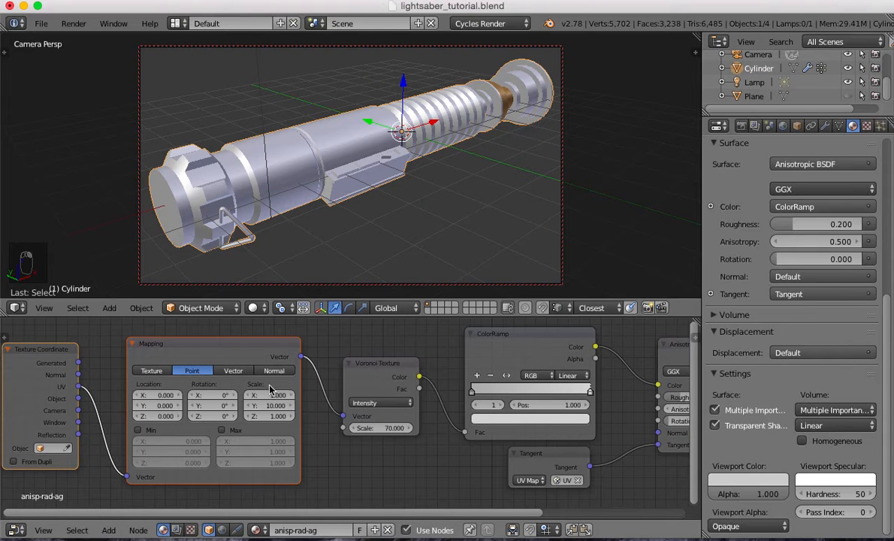
pyautogui.press('x')
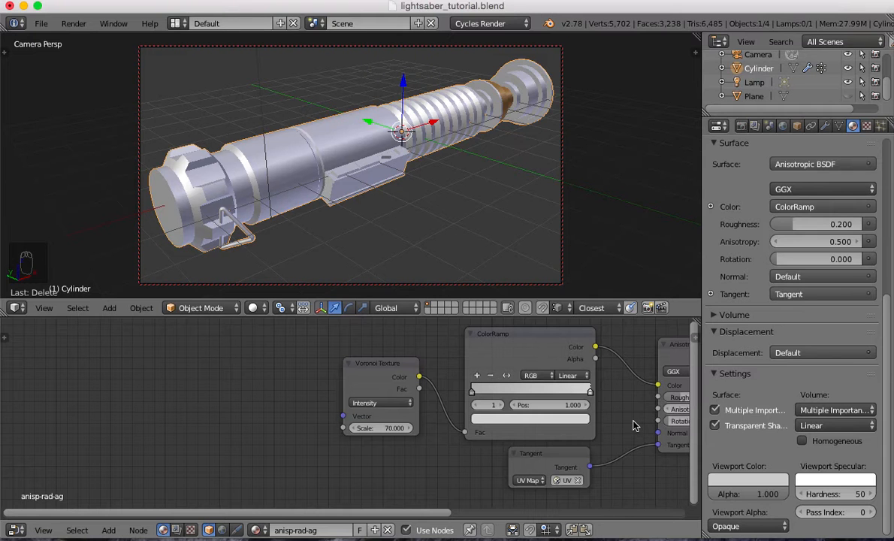
# Set the Tangent node of anisp-rad-ag to Radial direction around the X axis
pyautogui.moveTo(634, 425); pyautogui.dragTo(551, 390, button='middle')
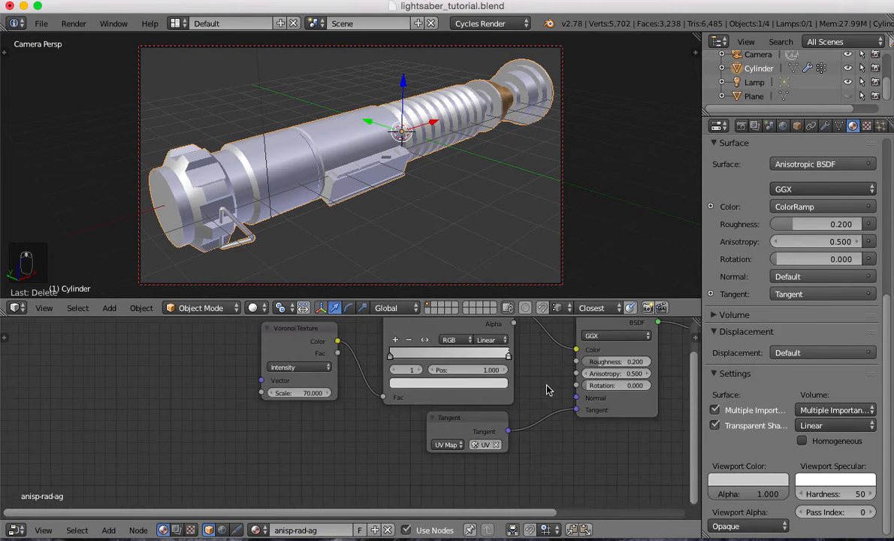
pyautogui.click(446, 447)
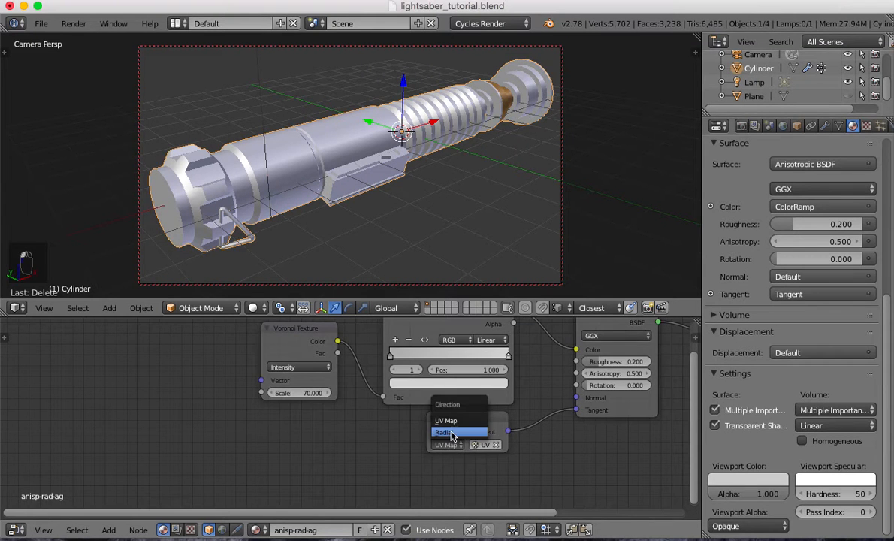
pyautogui.click(446, 433)
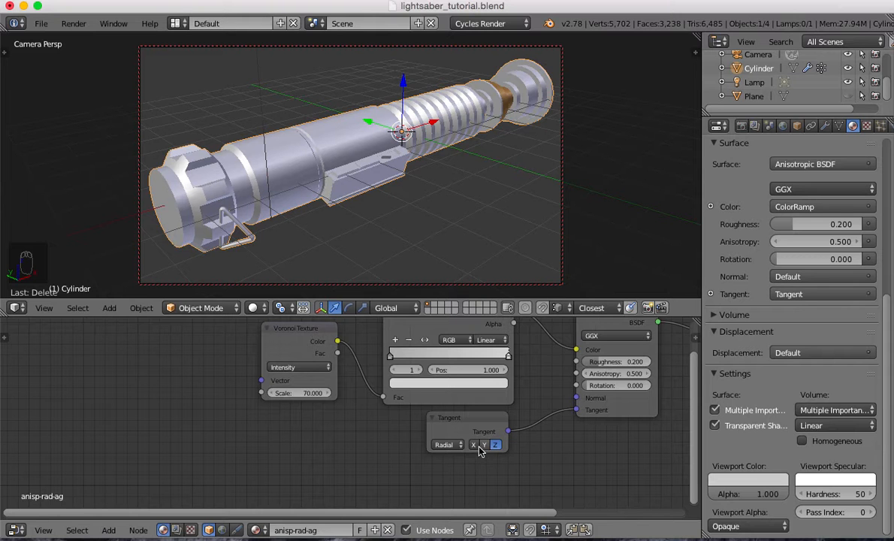
pyautogui.click(474, 444)
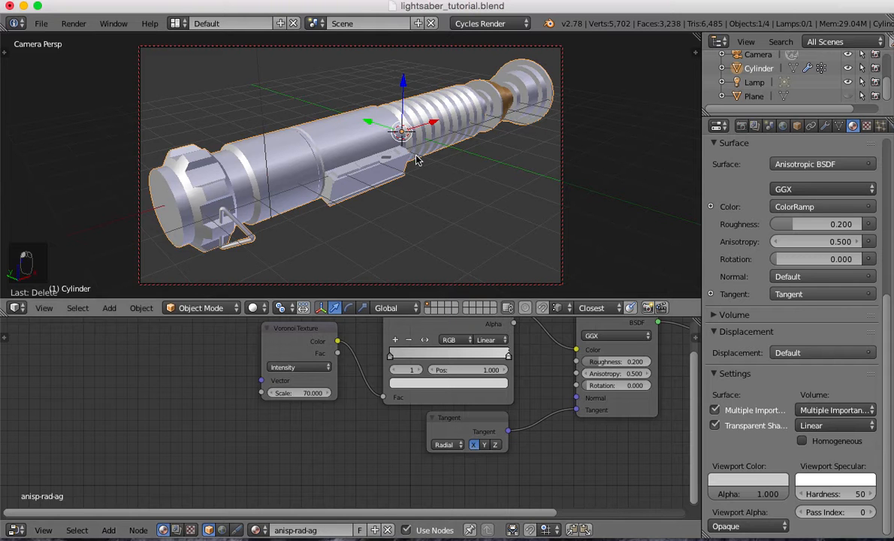
pyautogui.moveTo(555, 370); pyautogui.dragTo(487, 358, button='middle')
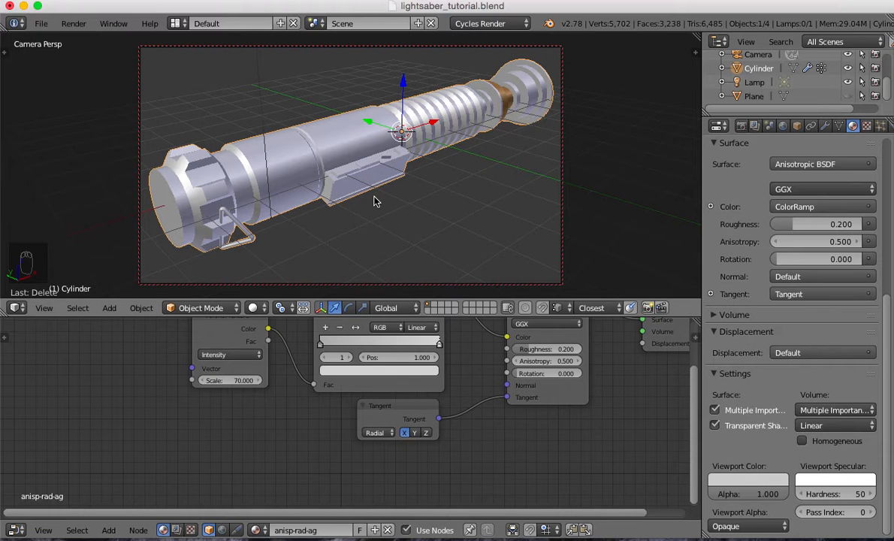
# Set the Anisotropy of anisp-rad-ag to 0.7 and preview the hilt in rendered shading through the camera
pyautogui.click(579, 366)
pyautogui.scroll(5, 733, 284)
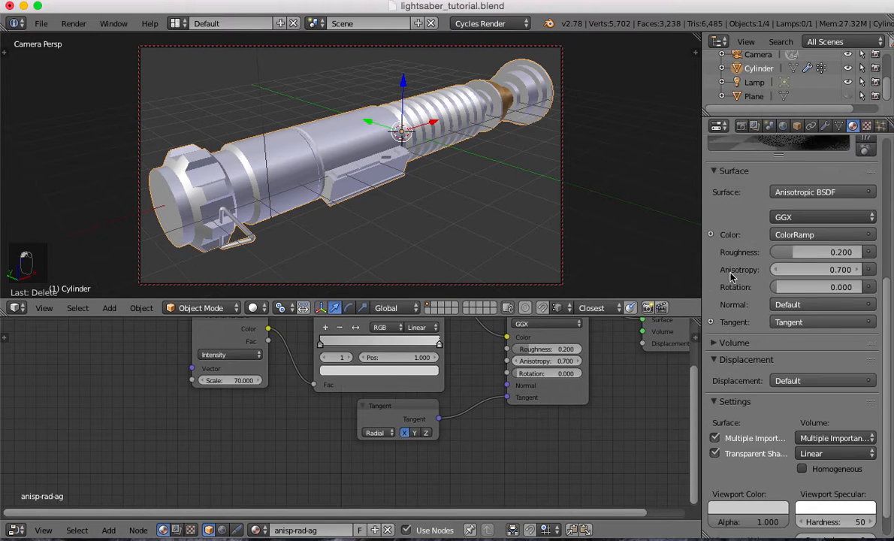
pyautogui.scroll(2, 733, 283)
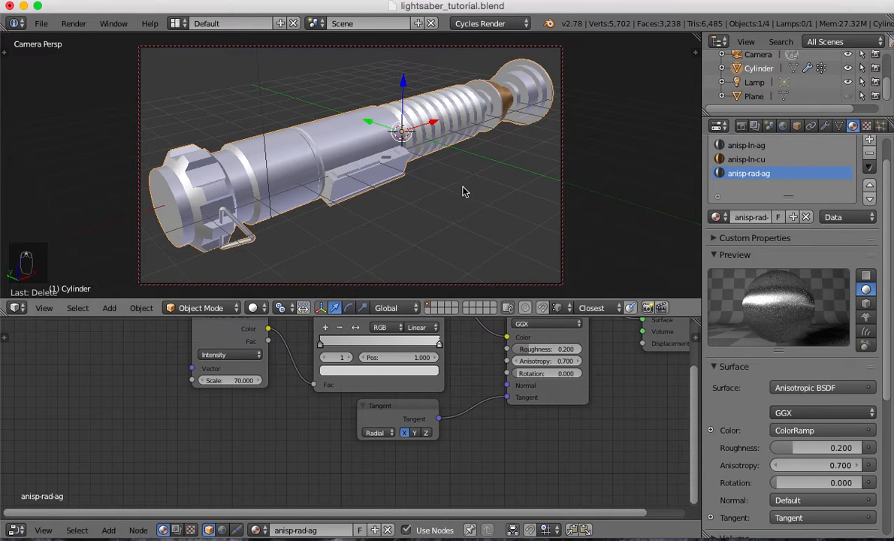
pyautogui.hotkey('shift', 'z')
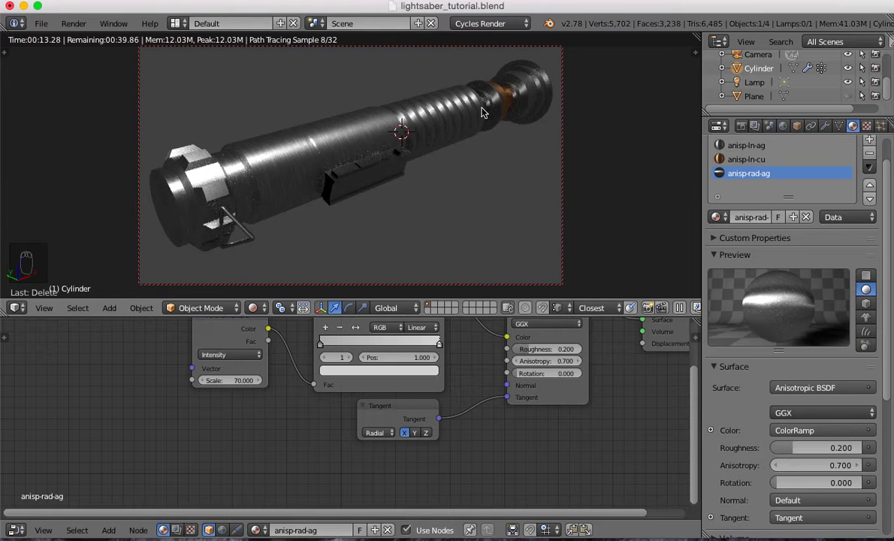
# Set the Rotation of the Anisotropic BSDF in anisp-rad-ag to 0.976
pyautogui.click(549, 373)
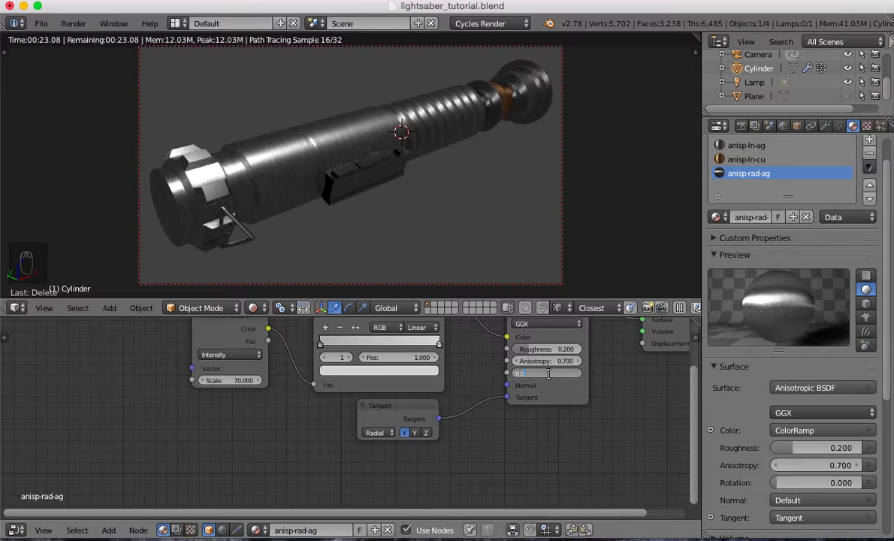
pyautogui.write('76')
pyautogui.press('Return')
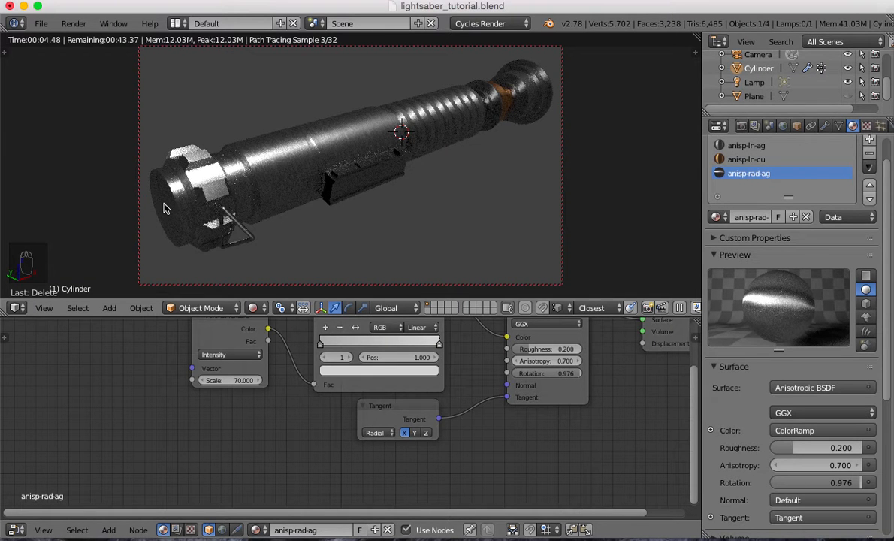
# From the top view, move the lamp in the negative X direction just past the hilt's end cap, and preview the rendered camera view
pyautogui.press('z')
pyautogui.press('z')
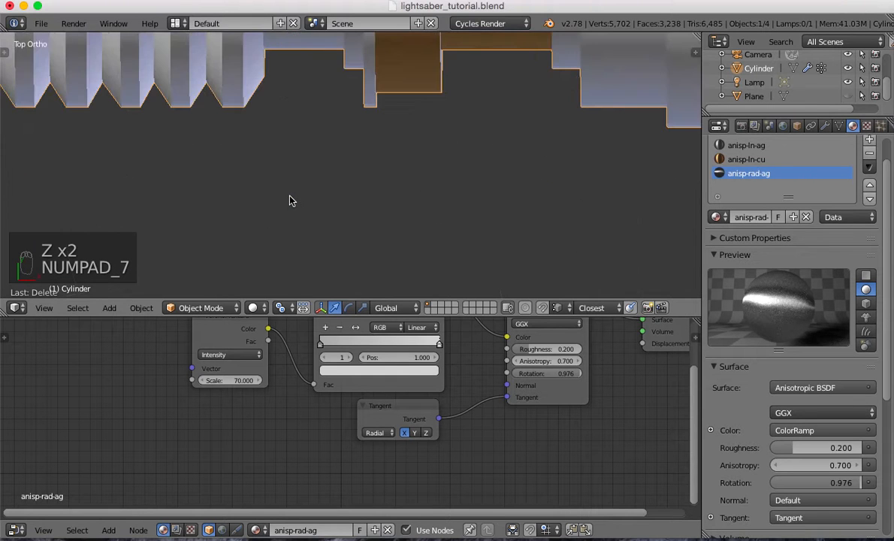
pyautogui.scroll(-8, 333, 193)
pyautogui.rightClick(215, 164)
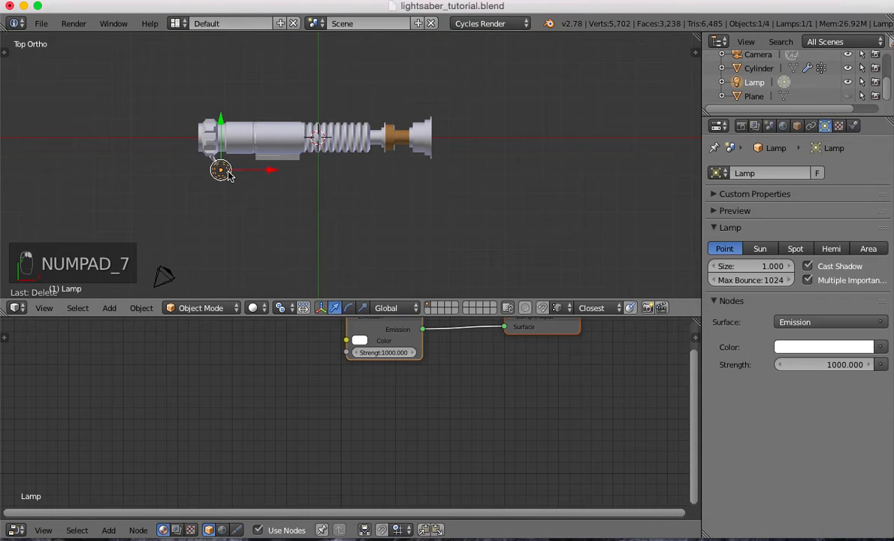
pyautogui.press('g')
pyautogui.click(263, 208)
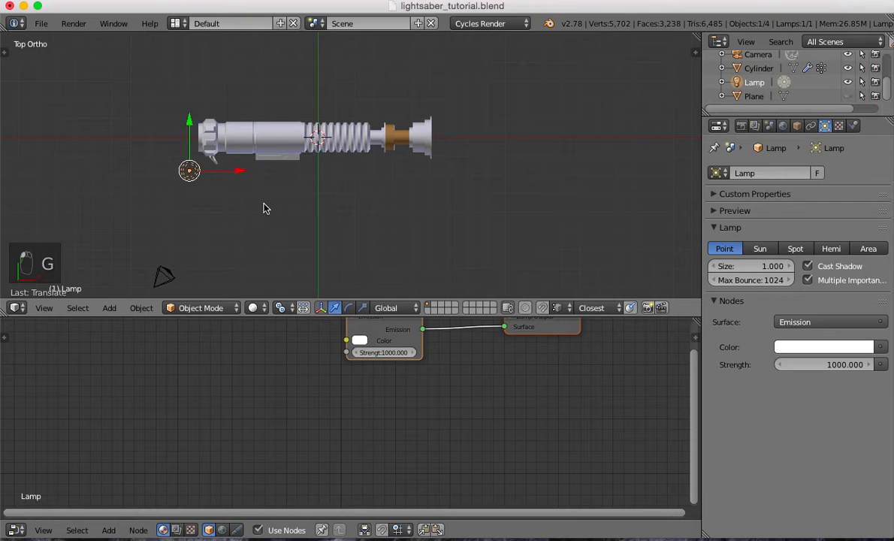
pyautogui.press('KP_0')
pyautogui.hotkey('shift', 'z')
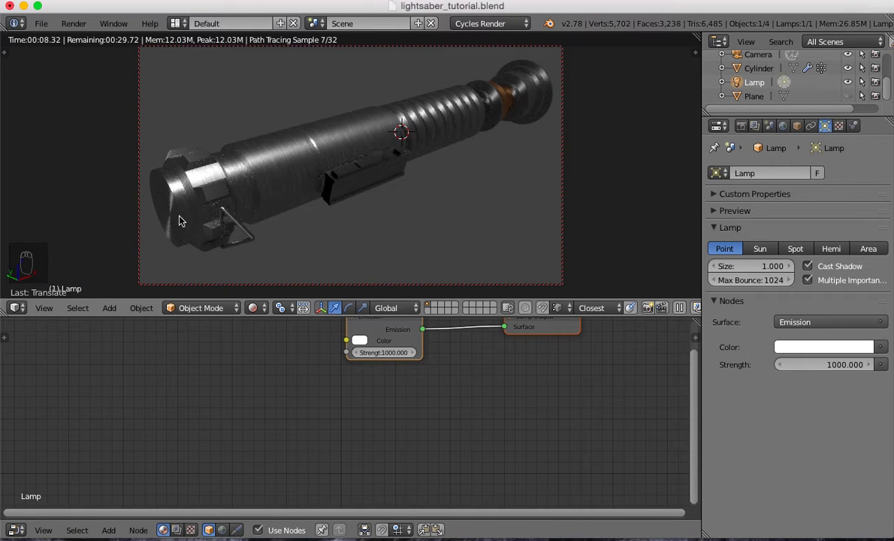
# Reselect the hilt and set the Anisotropy of anisp-rad-ag to 0.5
pyautogui.rightClick(221, 201)
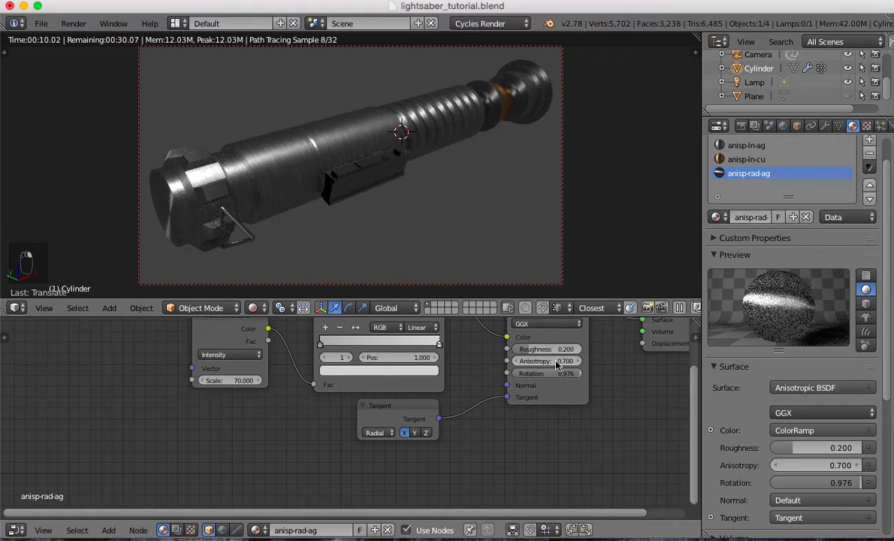
pyautogui.click(520, 362)
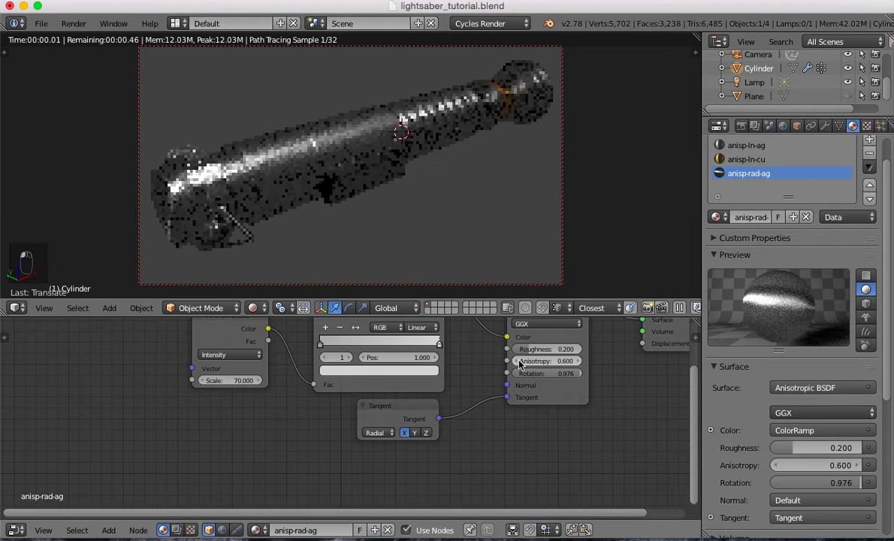
pyautogui.click(515, 362)
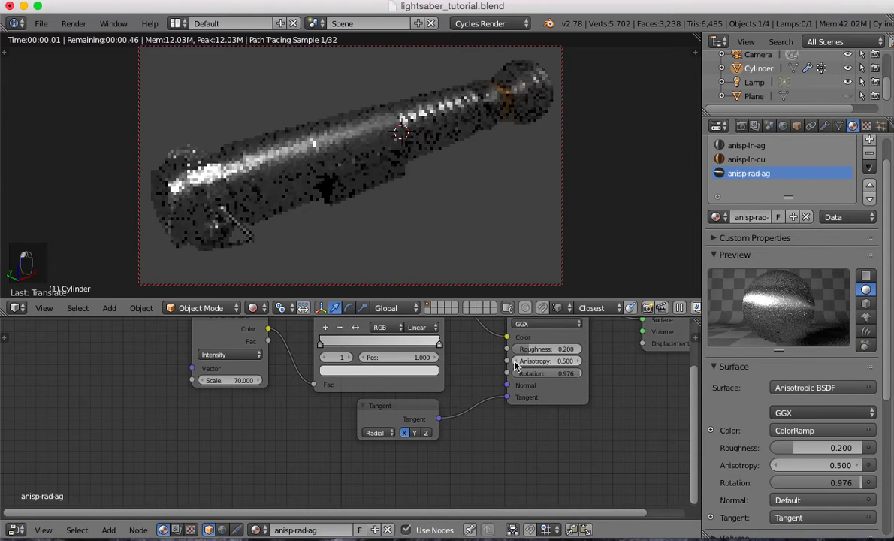
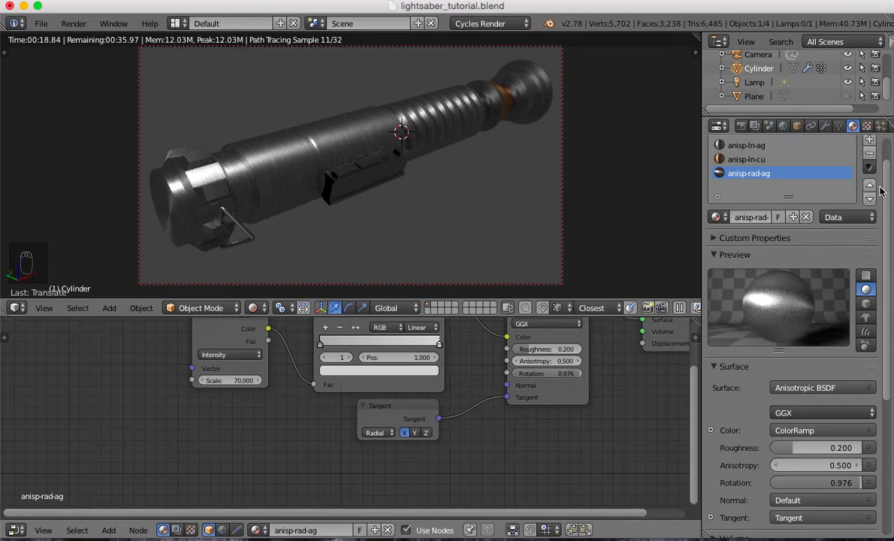
# Add a fourth material slot to the hilt and fill it with an independent copy of anisp-rad-ag
pyautogui.click(868, 141)
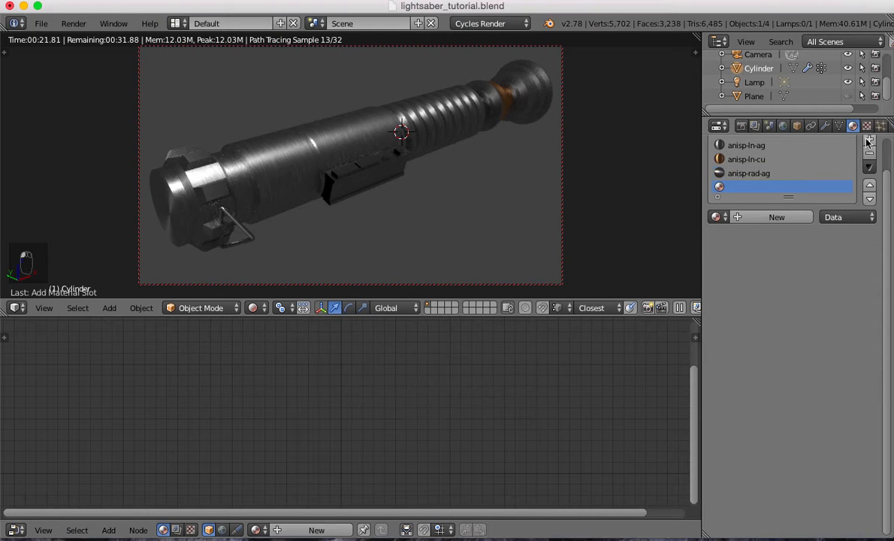
pyautogui.click(716, 217)
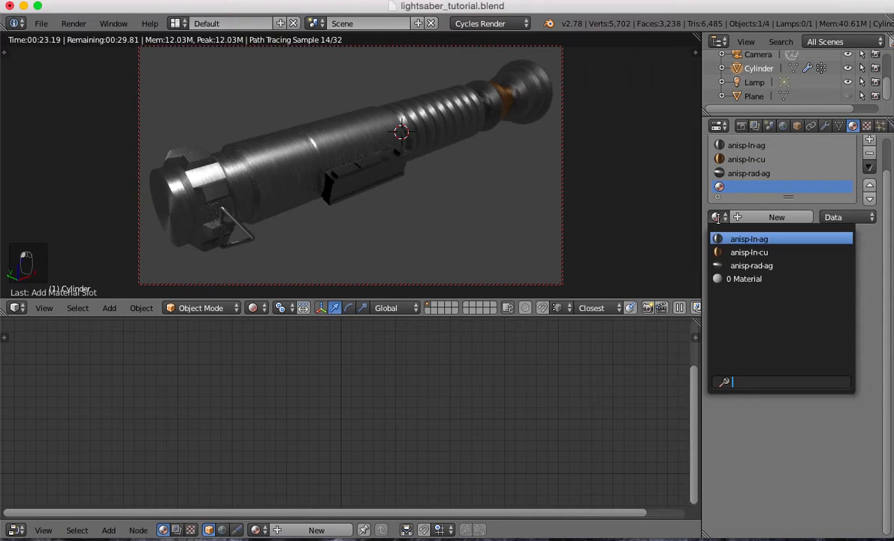
pyautogui.click(750, 266)
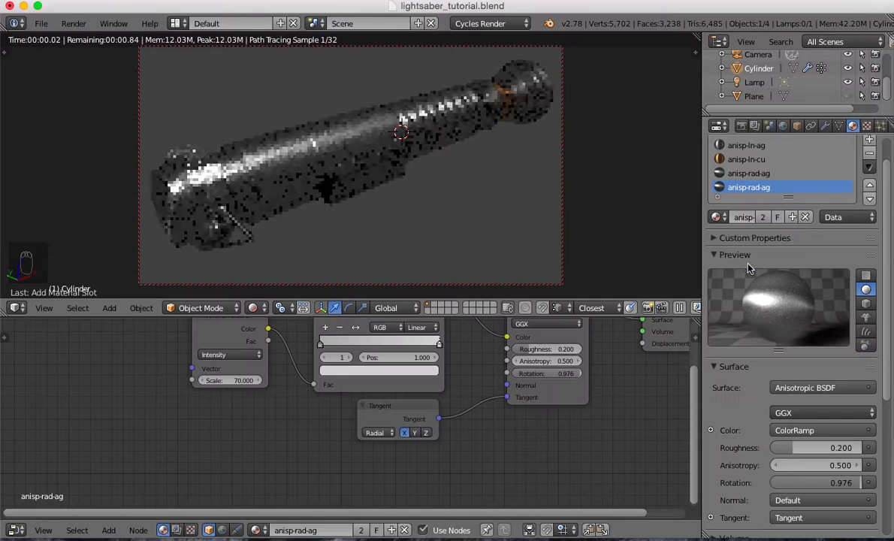
pyautogui.click(794, 218)
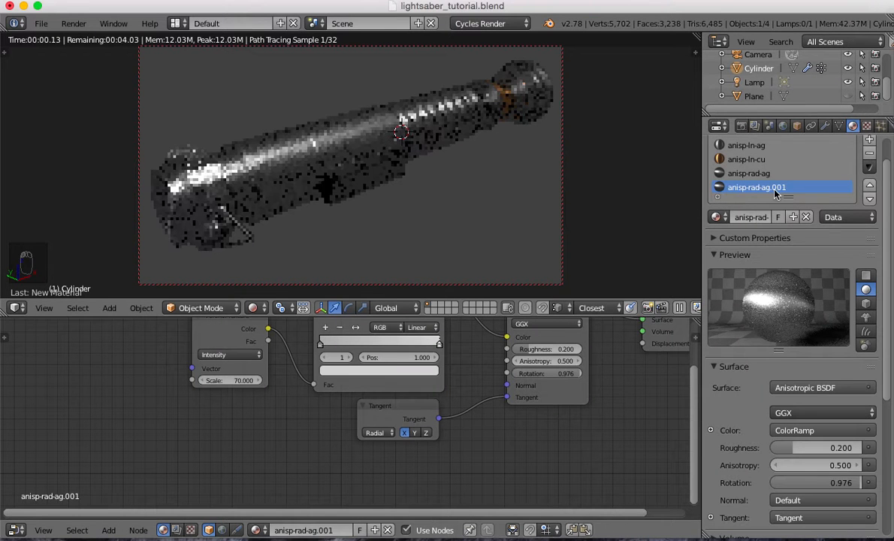
# Rename the copied material in the fourth slot as anisp-rad-cu
pyautogui.doubleClick(779, 189)
pyautogui.click(789, 190)
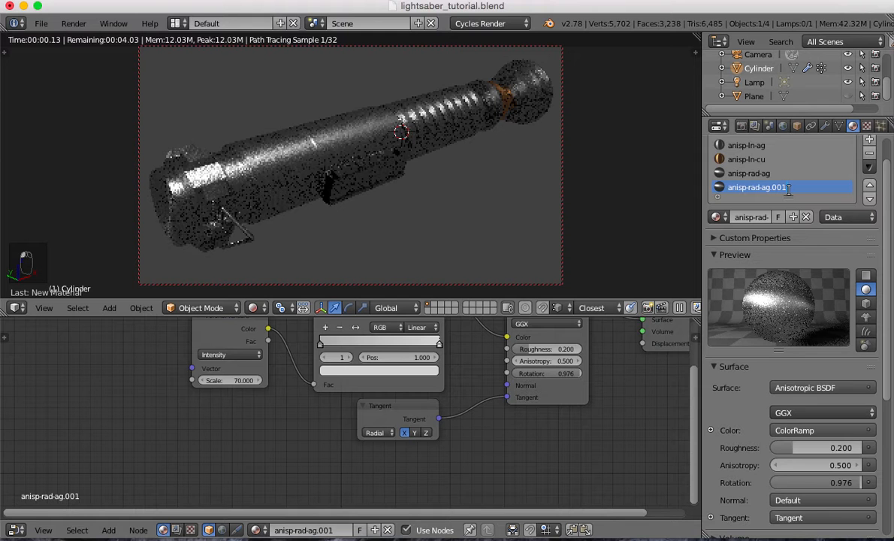
pyautogui.press('BackSpace')
pyautogui.press('BackSpace')
pyautogui.press('BackSpace')
pyautogui.press('BackSpace')
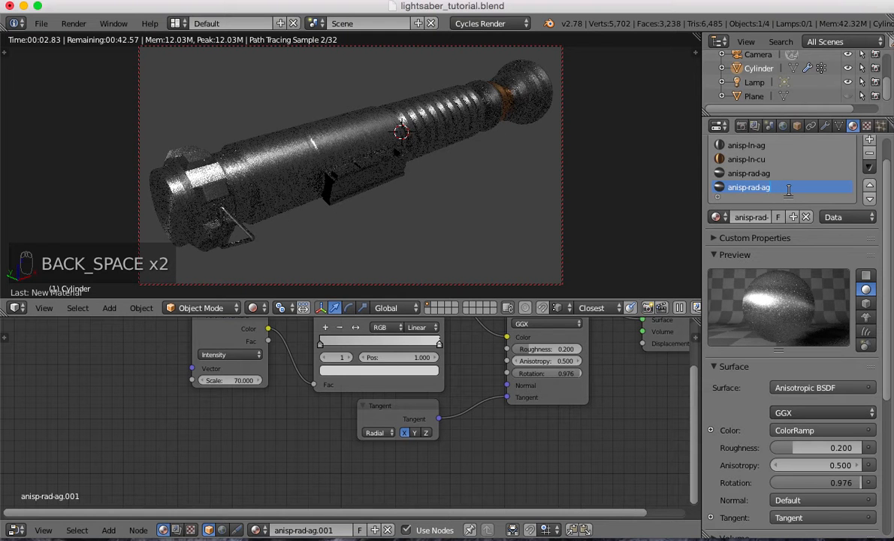
pyautogui.press('BackSpace')
pyautogui.press('BackSpace')
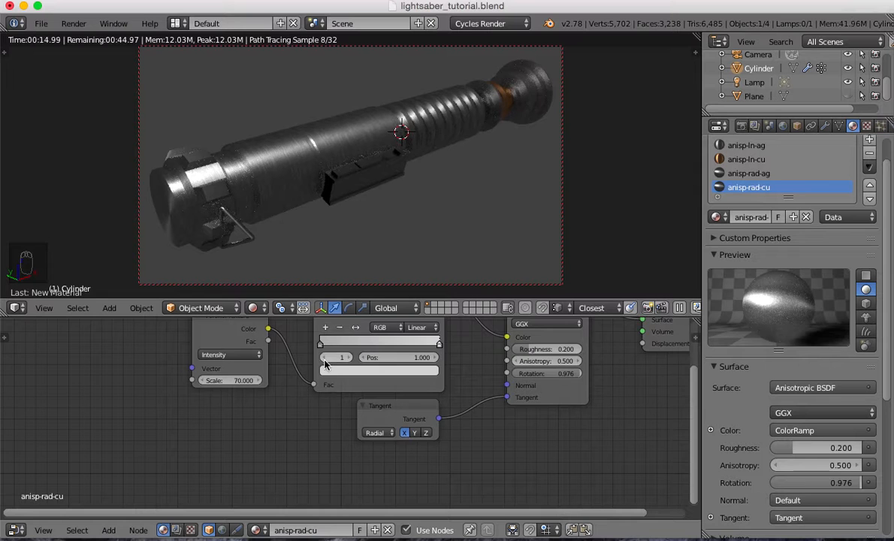
# In anisp-rad-cu, set the texture node's Scale to 60 and the Anisotropic BSDF's Rotation to 0.96
pyautogui.click(235, 381)
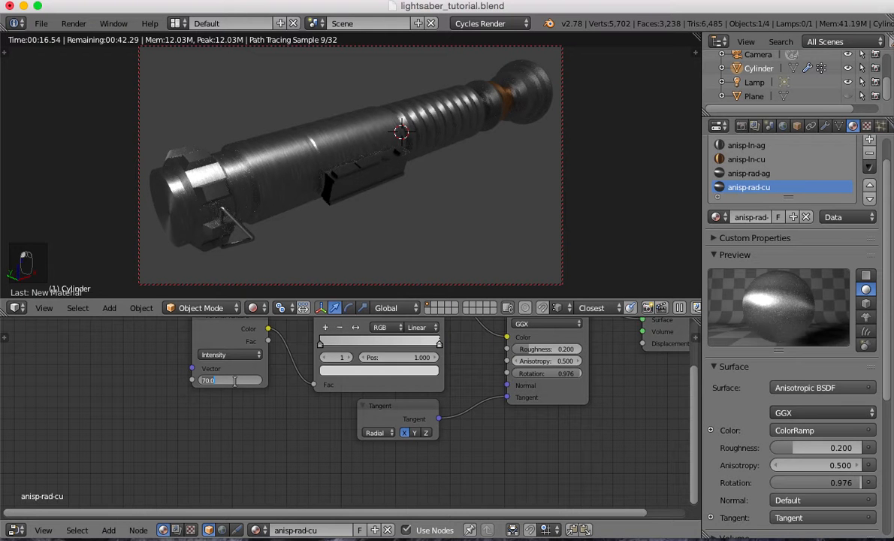
pyautogui.write('60')
pyautogui.press('Return')
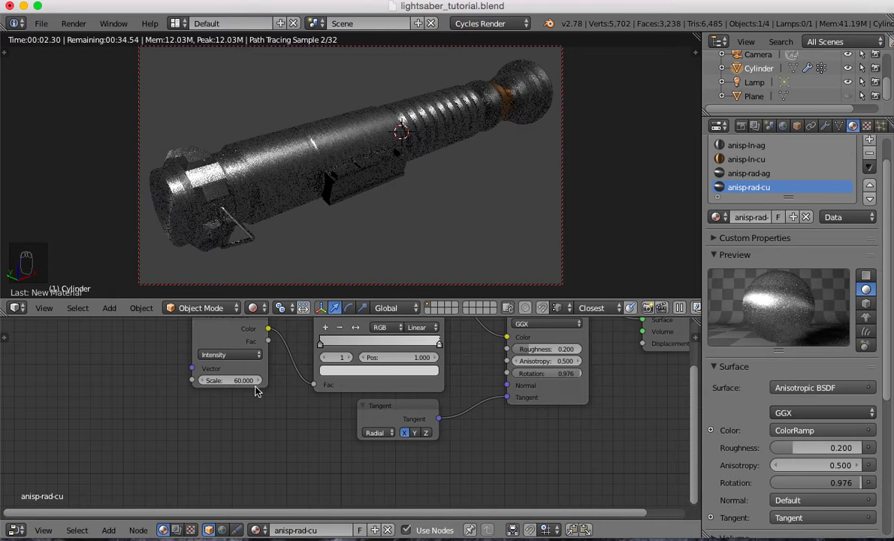
pyautogui.click(560, 374)
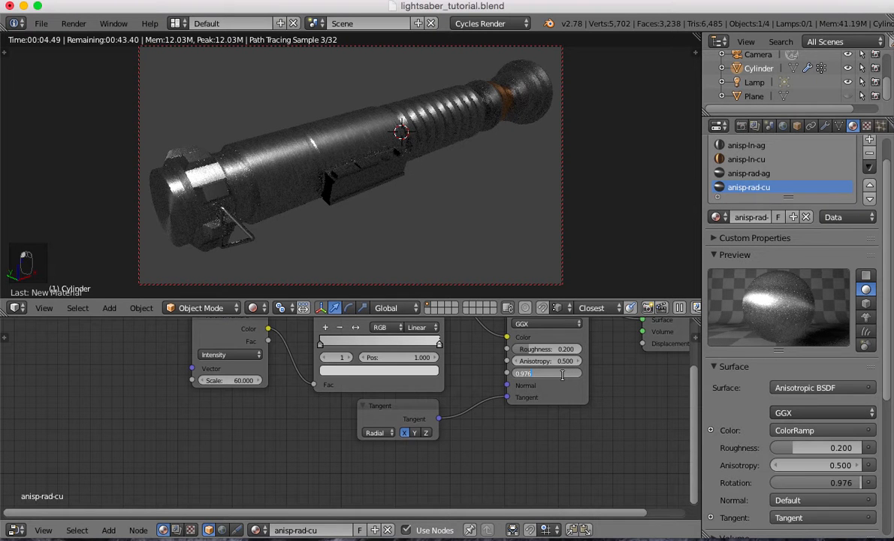
pyautogui.press('BackSpace')
pyautogui.write('.96')
pyautogui.press('Return')
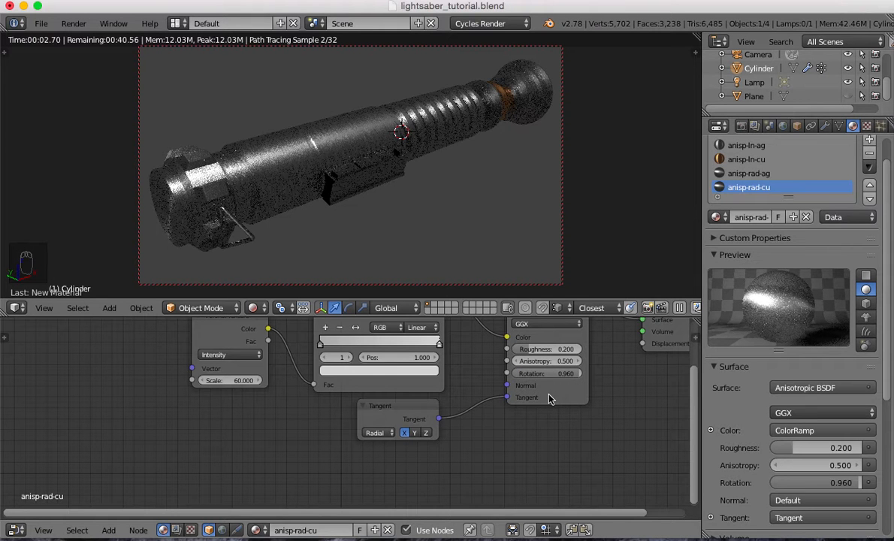
pyautogui.click(539, 400)
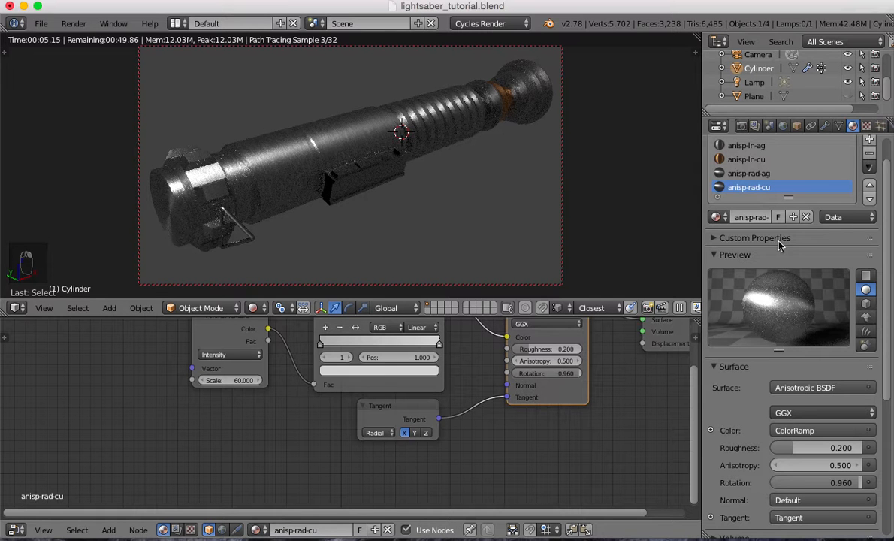
# Try the Y and Z axes in the radial Tangent node of anisp-rad-ag, then restore the X axis
pyautogui.click(751, 176)
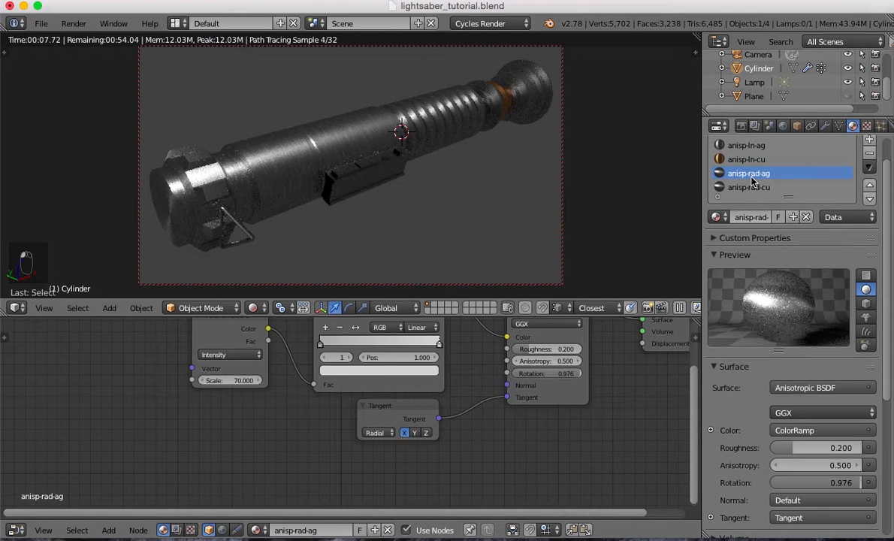
pyautogui.click(415, 434)
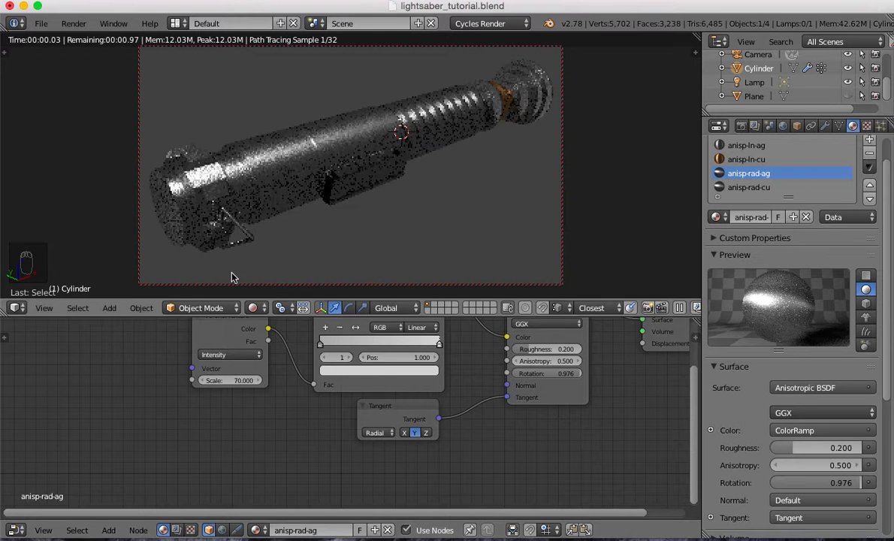
pyautogui.click(426, 433)
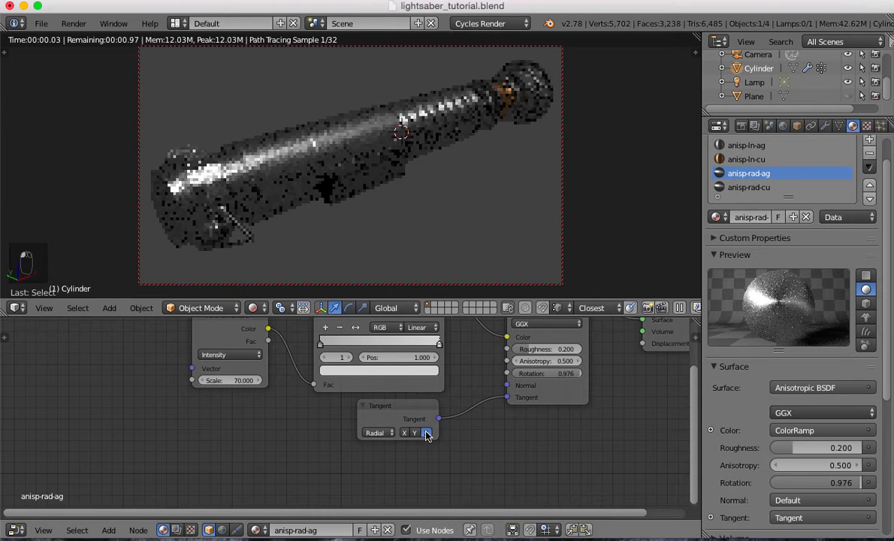
pyautogui.click(406, 434)
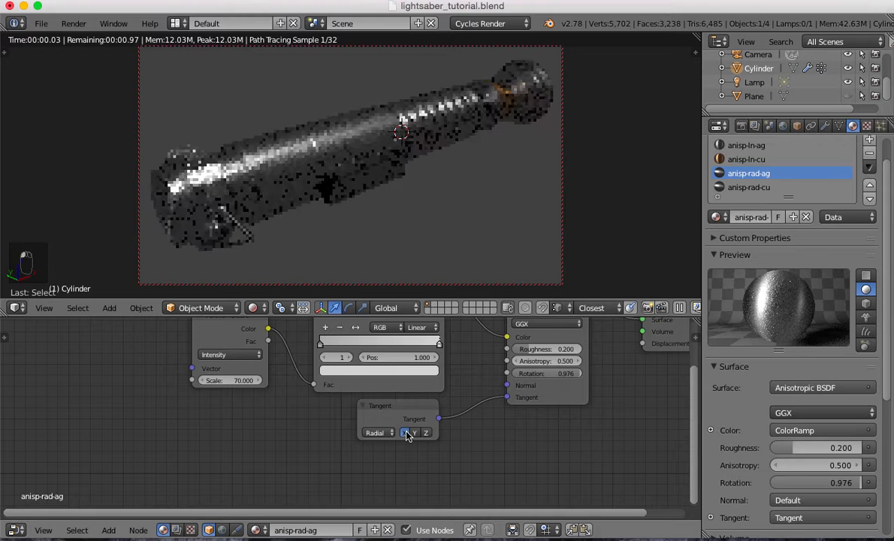
# Move the second ColorRamp stop of anisp-rad-cu to position 0.4 and set its hex color to ffb773
pyautogui.click(749, 187)
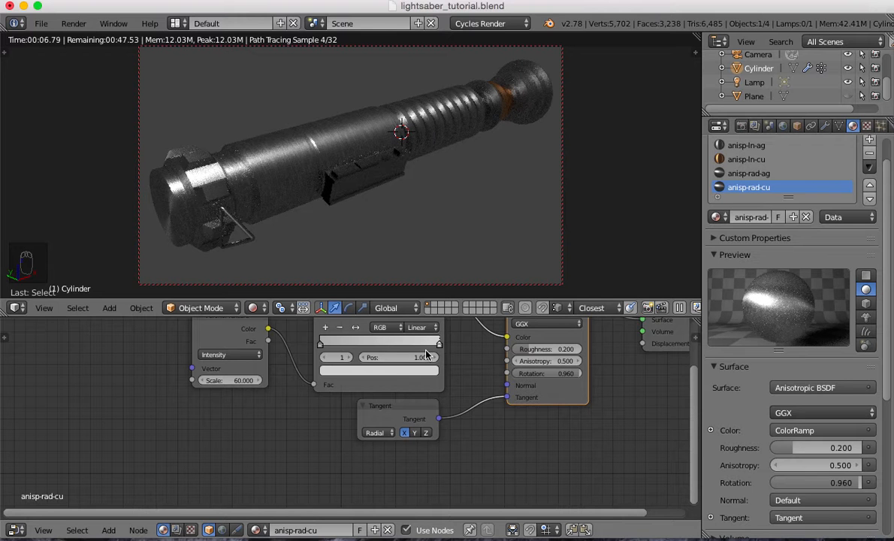
pyautogui.click(416, 357)
pyautogui.write('4')
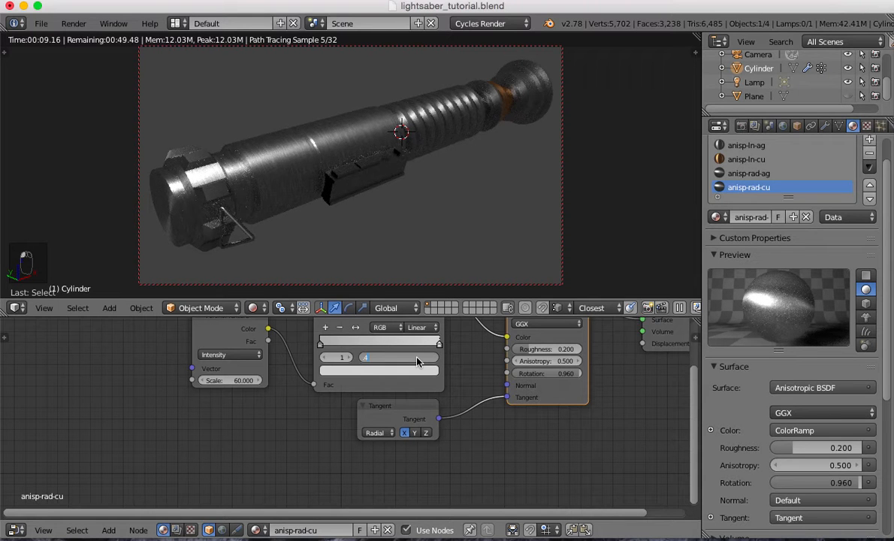
pyautogui.press('Return')
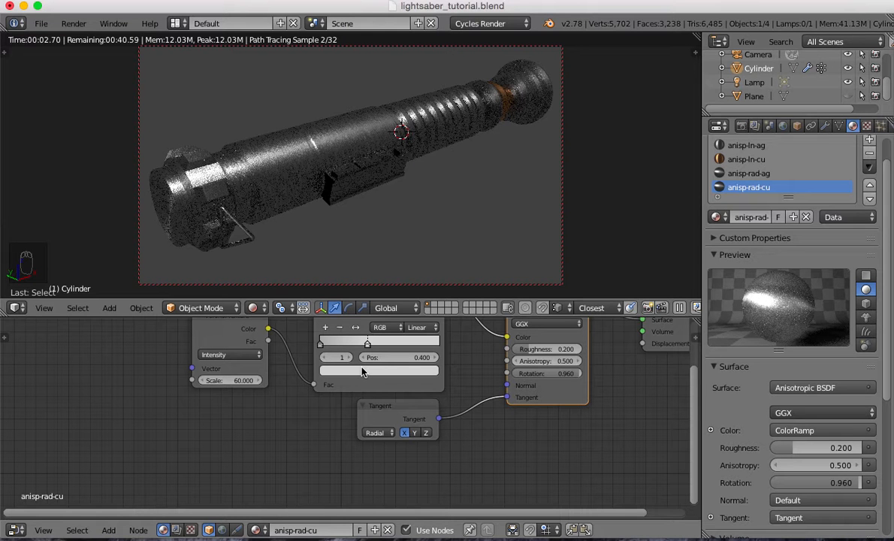
pyautogui.click(360, 371)
pyautogui.click(396, 306)
pyautogui.click(357, 322)
pyautogui.write('ffb773')
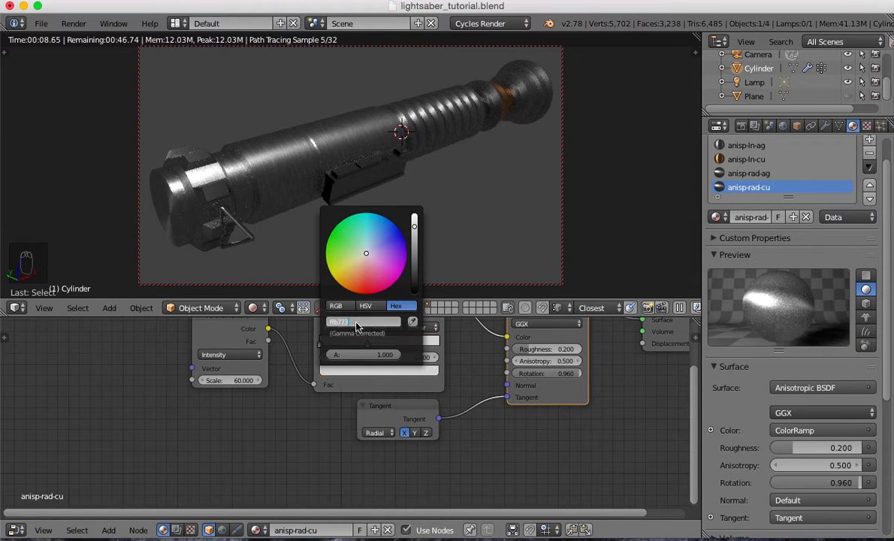
pyautogui.press('Return')
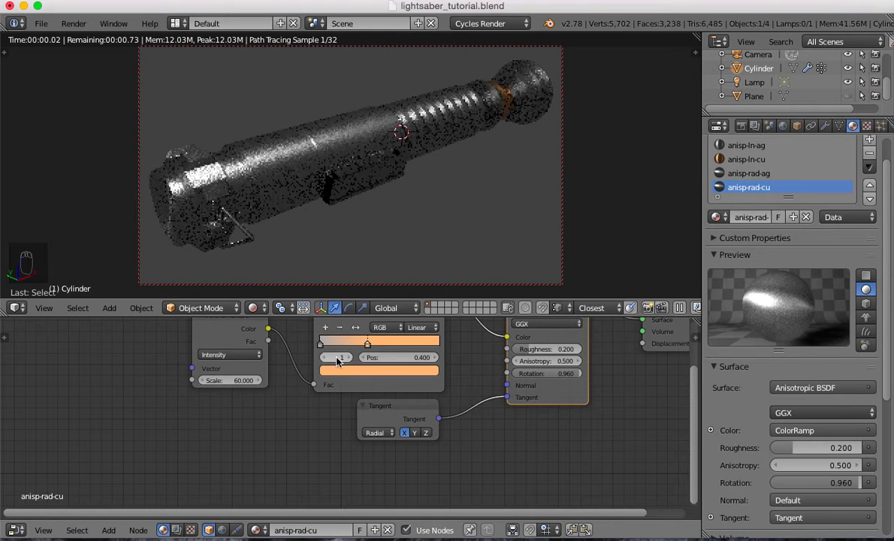
# Set the hex color of the first ColorRamp stop in anisp-rad-cu to cc935c
pyautogui.click(324, 360)
pyautogui.click(355, 373)
pyautogui.click(351, 322)
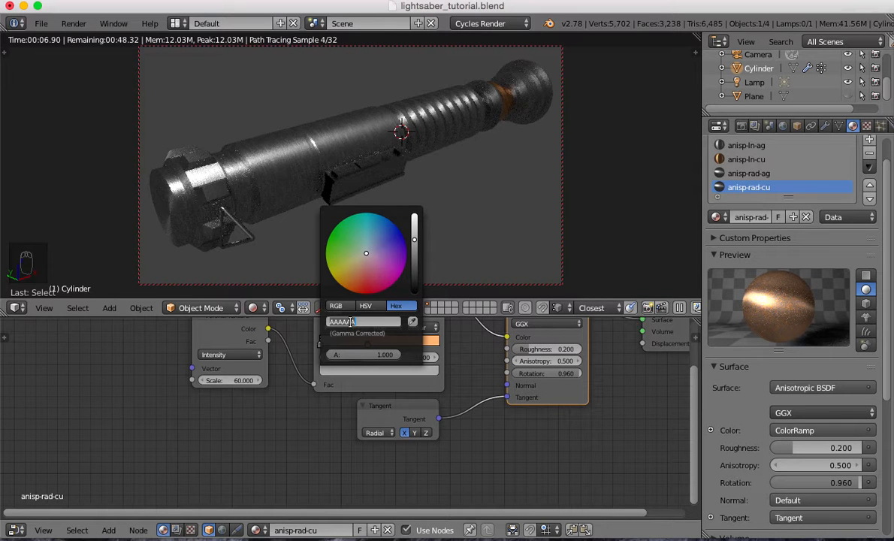
pyautogui.write('cc')
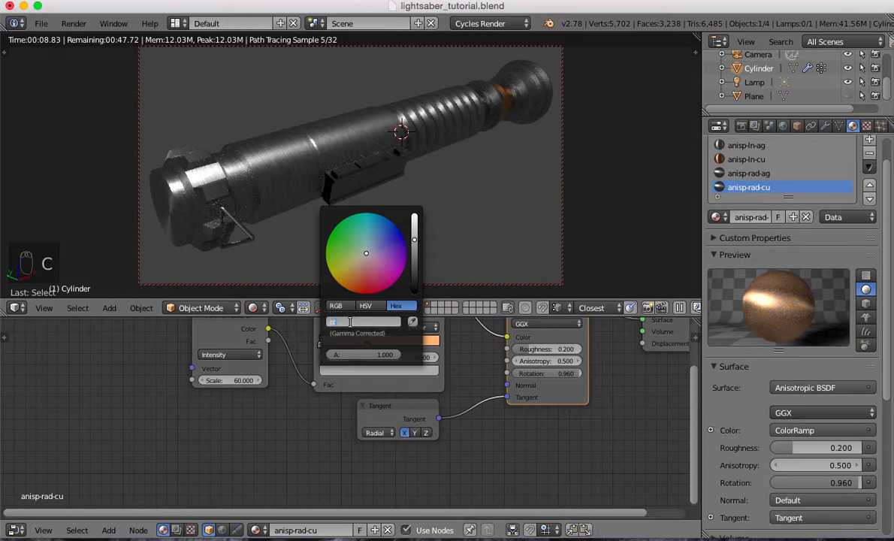
pyautogui.write('935c')
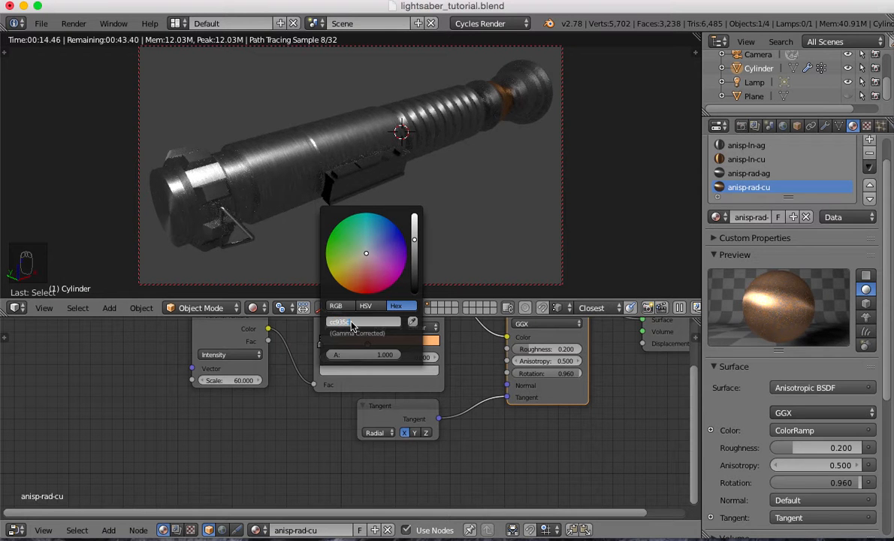
pyautogui.press('Return')
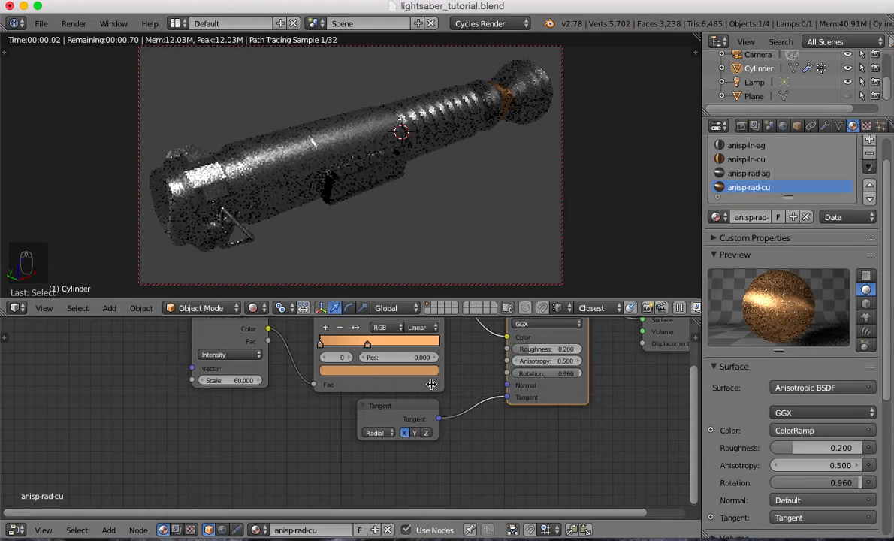
pyautogui.click(349, 358)
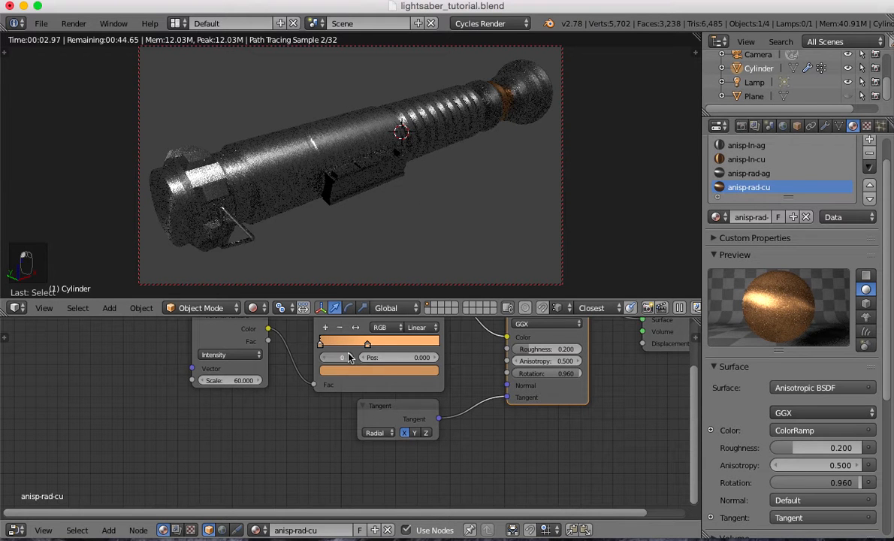
pyautogui.click(329, 358)
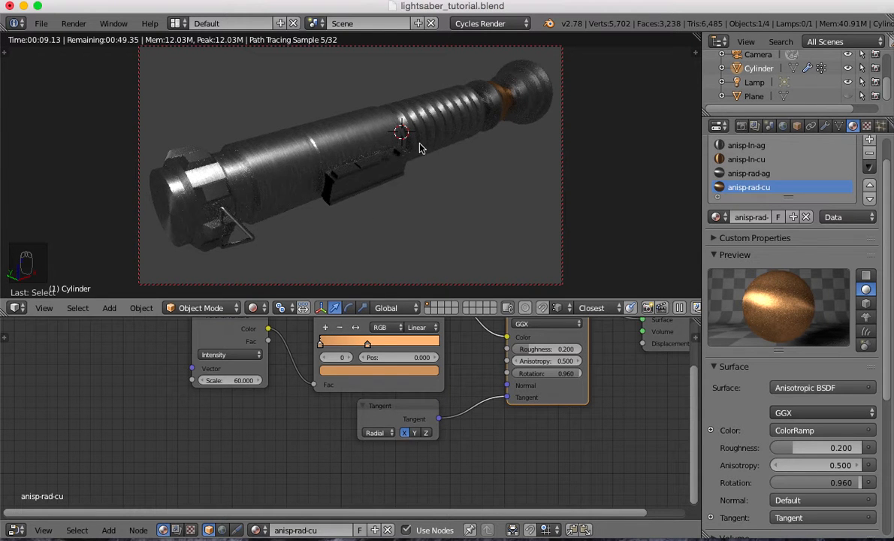
# Switch the viewport from rendered to solid shading and enter Edit Mode on the hilt to work on the copper collar's flat ring faces
pyautogui.press('z')
pyautogui.press('z')
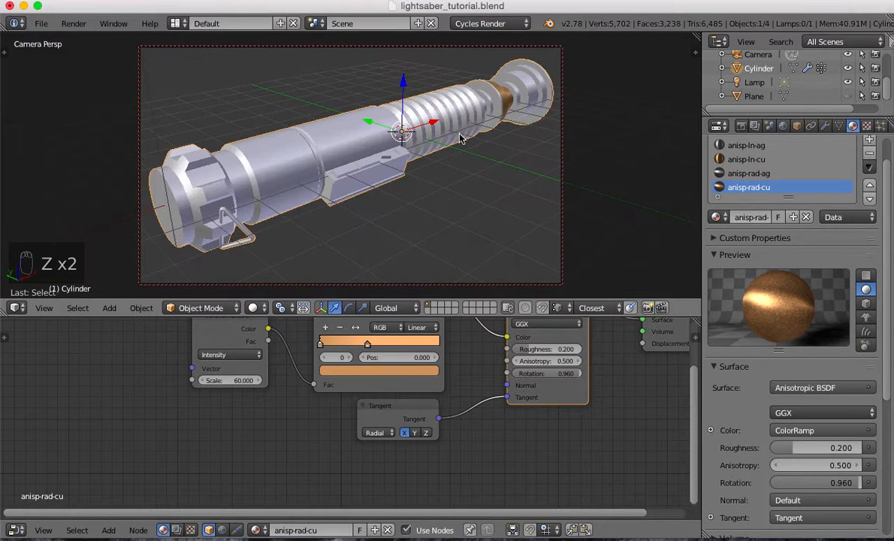
pyautogui.press('Tab')
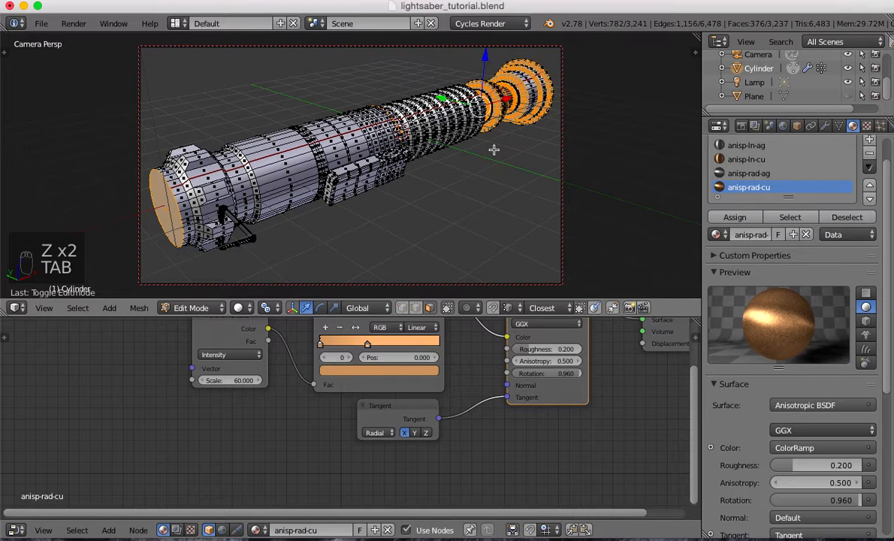
pyautogui.press('KP_0')
pyautogui.moveTo(494, 150); pyautogui.dragTo(387, 92, button='middle')
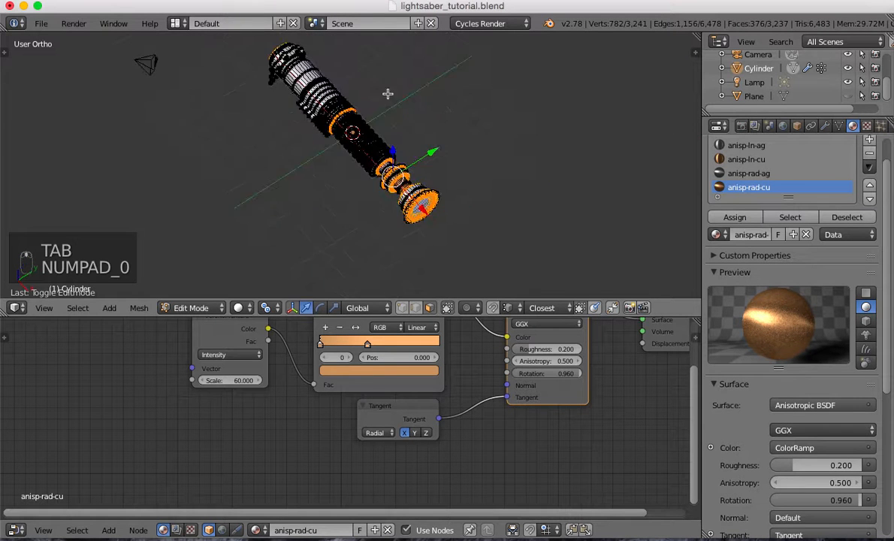
pyautogui.scroll(5, 474, 178)
pyautogui.moveTo(473, 178); pyautogui.dragTo(380, 88, button='middle')
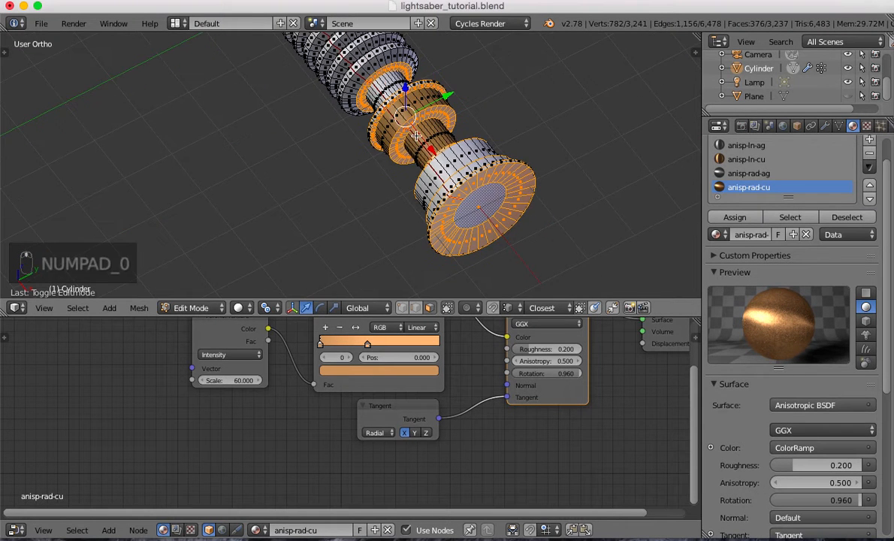
pyautogui.scroll(3, 388, 127)
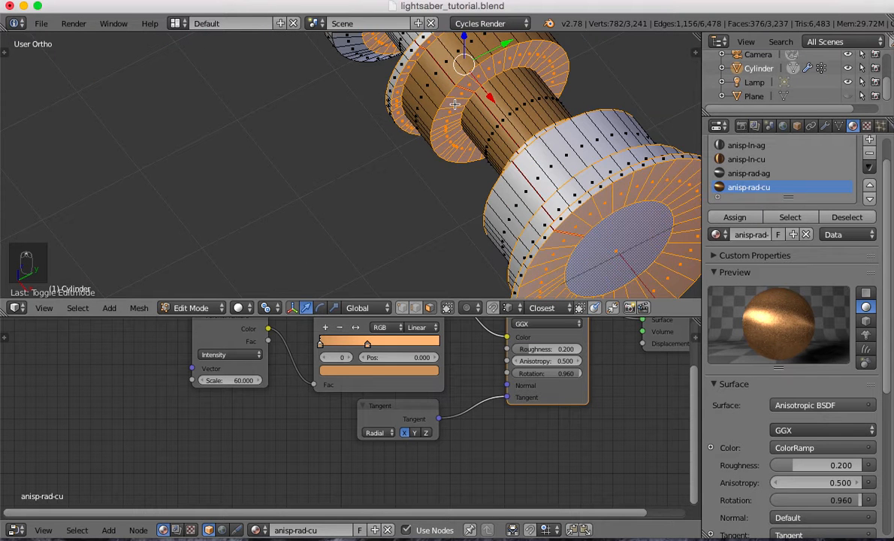
# Assign the anisp-rad-cu material to the ring-shaped end face loop of the copper collar and leave edit mode
pyautogui.keyDown('alt'); pyautogui.rightClick(455, 105); pyautogui.keyUp('alt')
pyautogui.click(733, 217)
pyautogui.press('Tab')
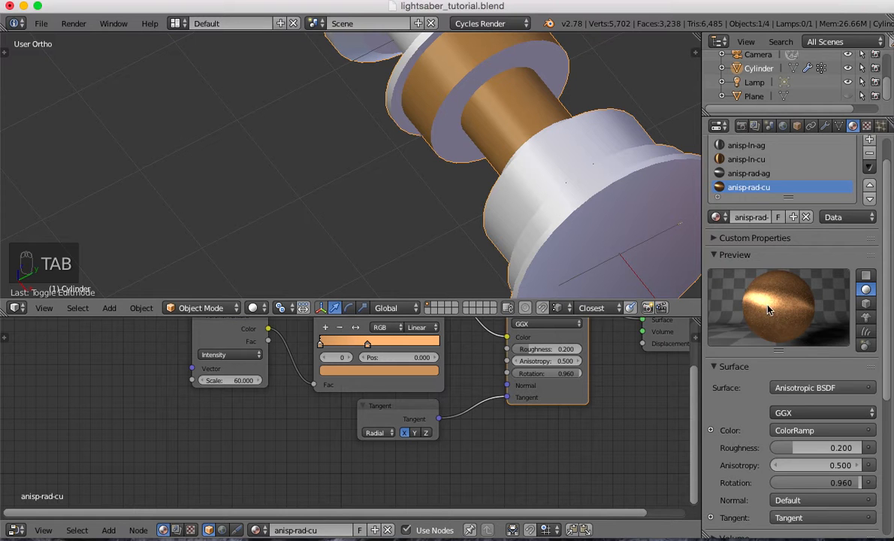
# Set the anisp-rad-cu viewport color by sampling the copper tone from the collar in the 3D view
pyautogui.scroll(-7, 767, 305)
pyautogui.click(753, 481)
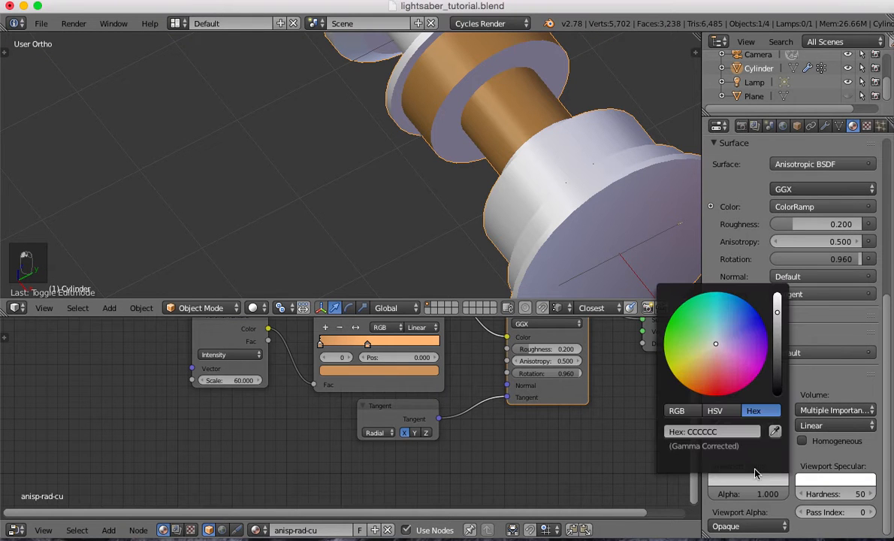
pyautogui.click(776, 432)
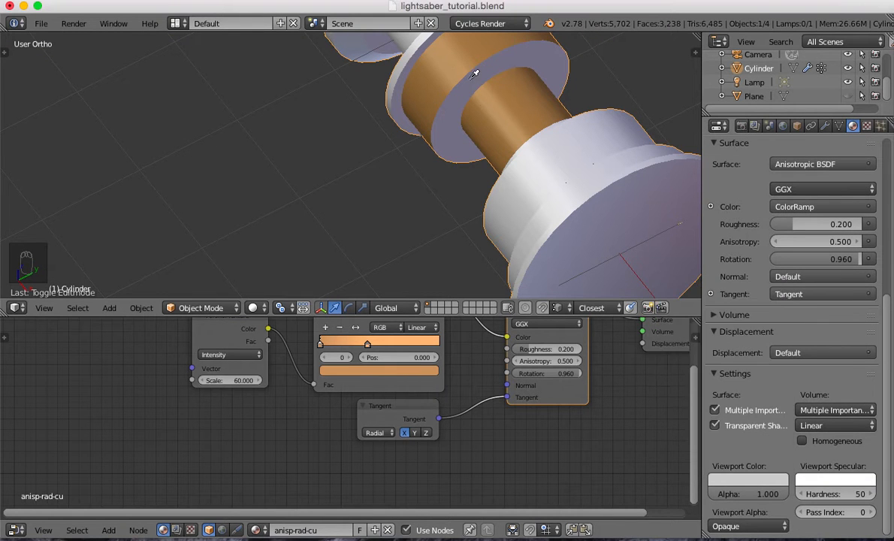
pyautogui.click(452, 78)
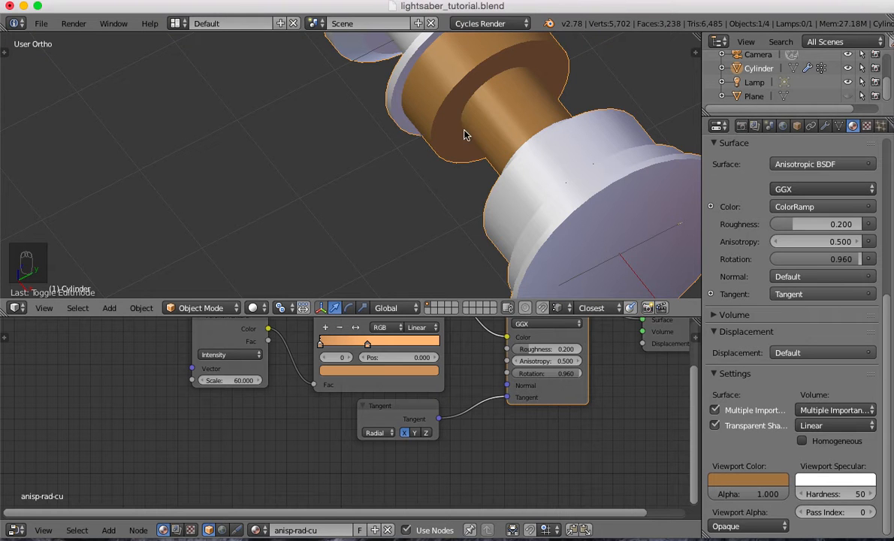
# Examine the whole lightsaber through the camera, and inspect the ribbed grip against the reference in front wireframe view
pyautogui.scroll(-3, 466, 135)
pyautogui.moveTo(471, 142); pyautogui.dragTo(493, 99, button='middle')
pyautogui.scroll(-2, 421, 114)
pyautogui.moveTo(421, 114); pyautogui.dragTo(411, 170, button='middle')
pyautogui.scroll(-5, 393, 132)
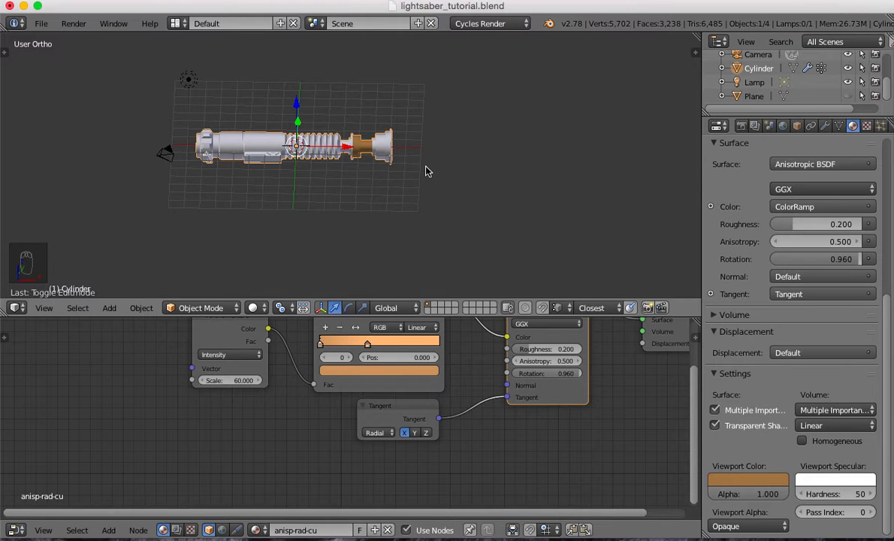
pyautogui.press('KP_0')
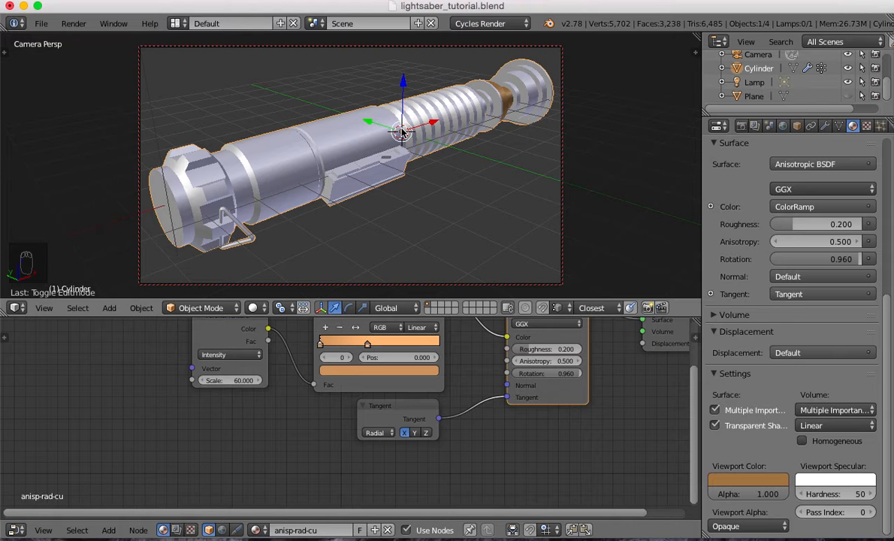
pyautogui.press('KP_1')
pyautogui.scroll(8, 401, 133)
pyautogui.press('z')
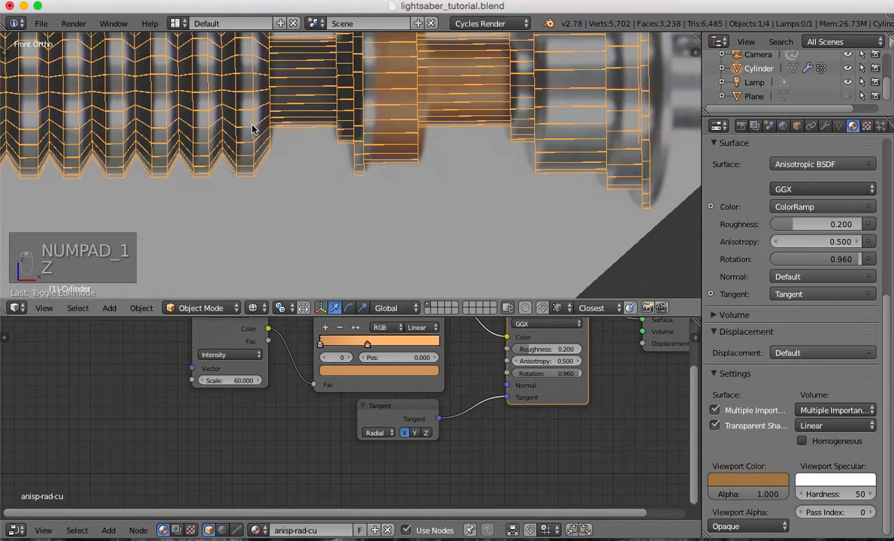
pyautogui.keyDown('shift'); pyautogui.moveTo(211, 109); pyautogui.dragTo(361, 150, button='middle'); pyautogui.keyUp('shift')
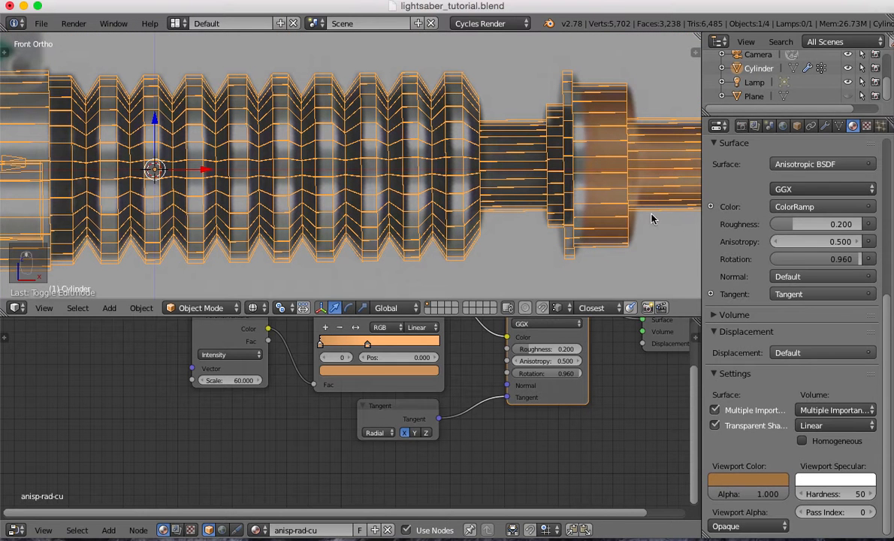
# Add a material slot to the Cylinder, fill it with the existing Material, and rename that material to black
pyautogui.scroll(5, 757, 238)
pyautogui.scroll(4, 758, 237)
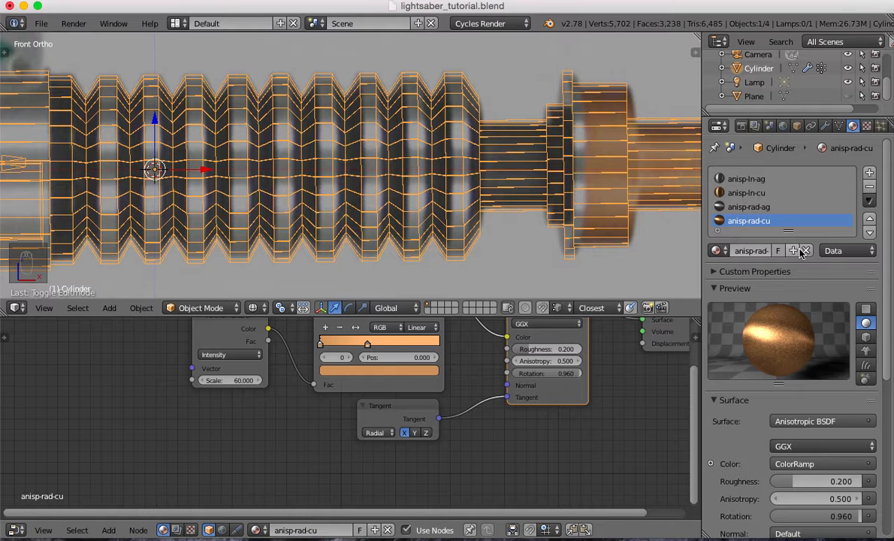
pyautogui.click(869, 174)
pyautogui.click(720, 262)
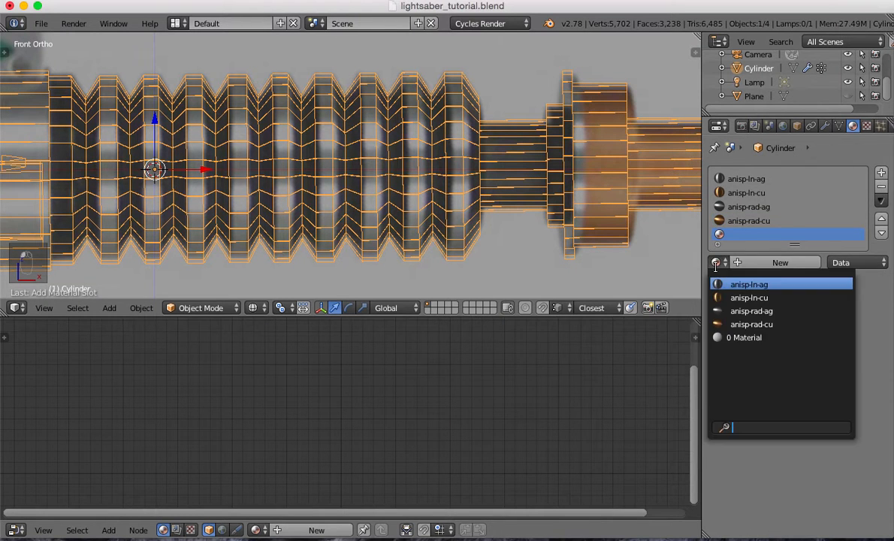
pyautogui.click(748, 339)
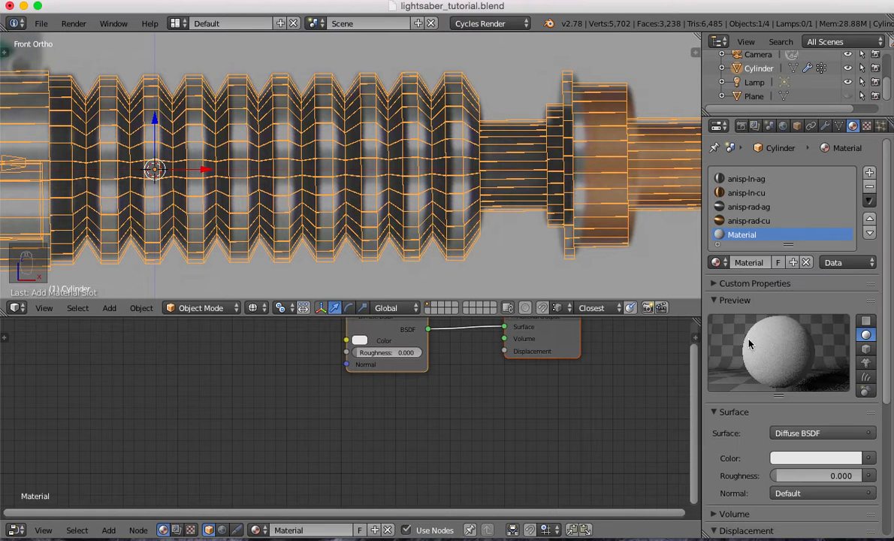
pyautogui.click(749, 262)
pyautogui.write('black')
pyautogui.press('Return')
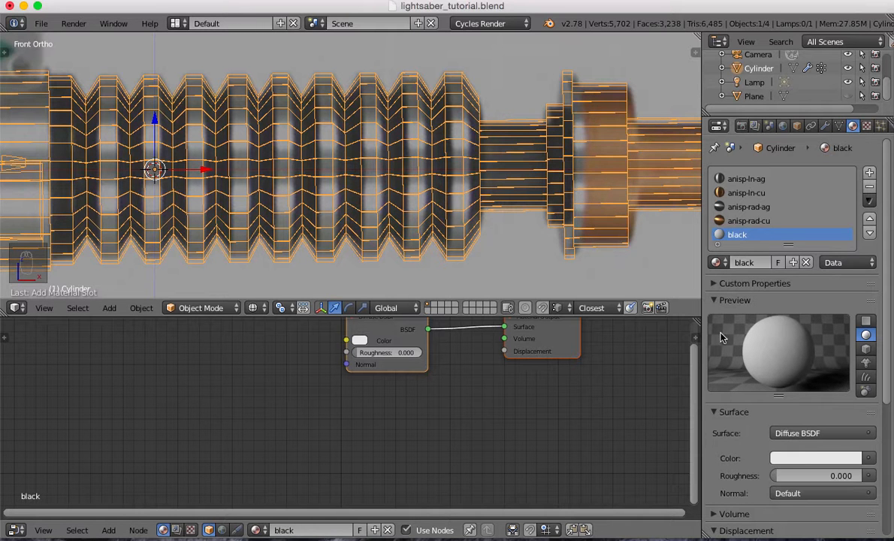
# Change the black material's surface shader to Glossy BSDF with a roughness of 0.3
pyautogui.click(777, 432)
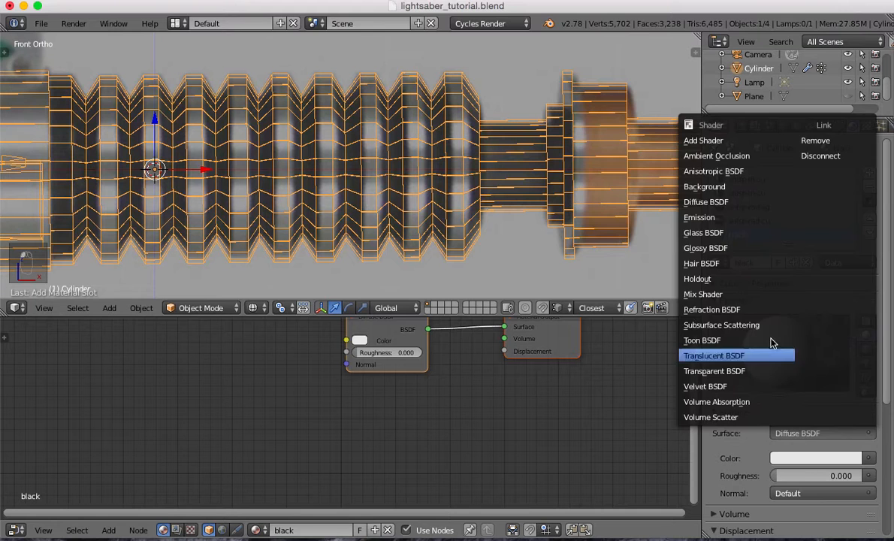
pyautogui.click(720, 248)
pyautogui.click(391, 368)
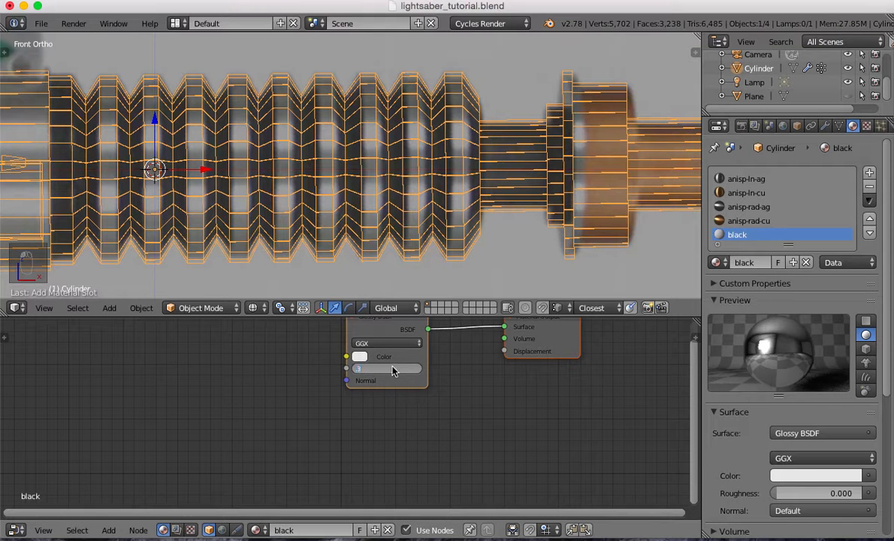
pyautogui.write('.3')
pyautogui.press('Return')
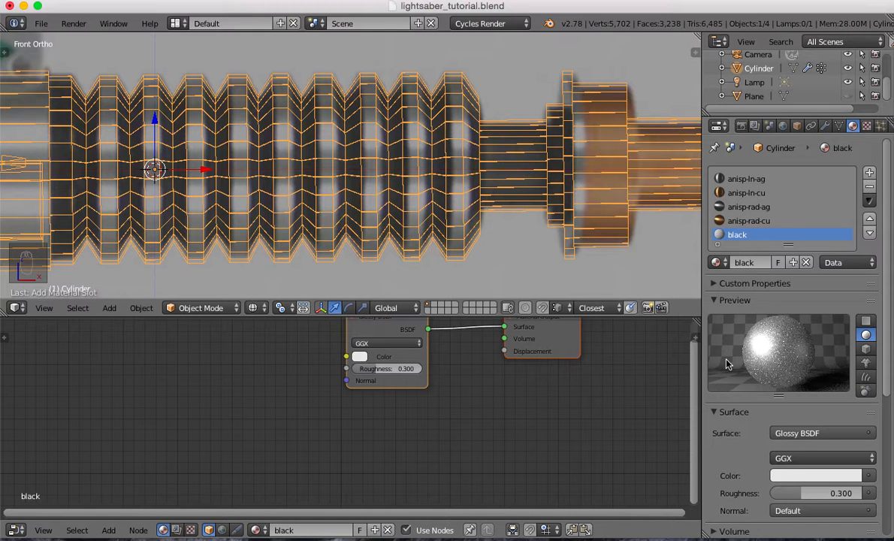
# Set the Glossy BSDF color to a dark grey using its hex value
pyautogui.click(361, 358)
pyautogui.click(398, 308)
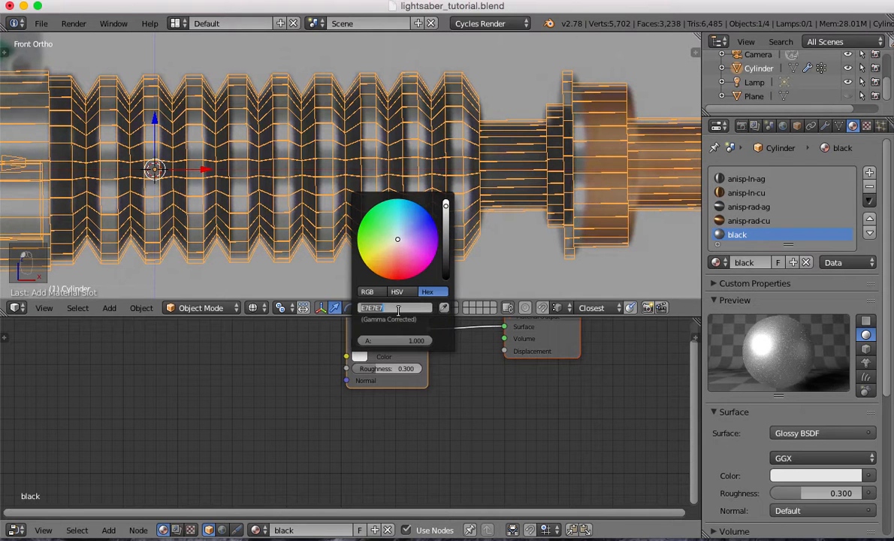
pyautogui.press('BackSpace')
pyautogui.press('Return')
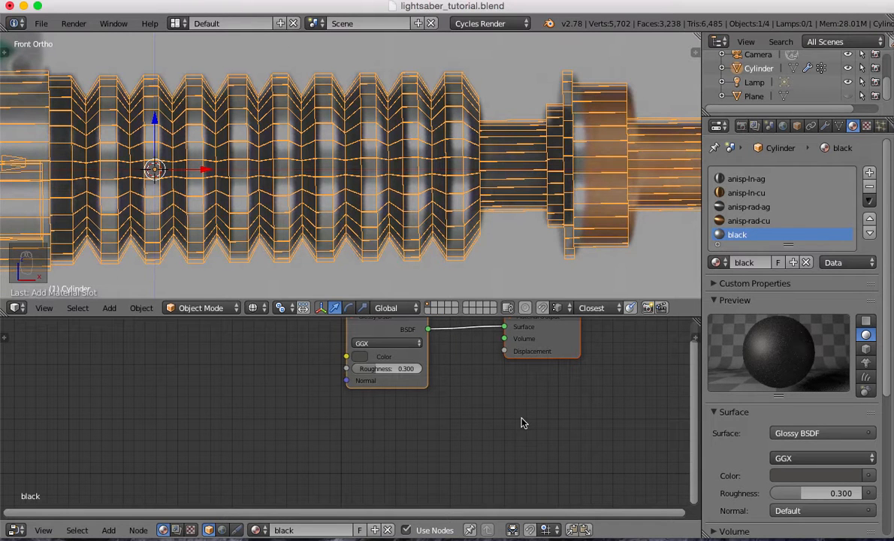
# Darken the black material's viewport color to near black
pyautogui.scroll(-3, 743, 466)
pyautogui.scroll(-5, 751, 484)
pyautogui.click(737, 480)
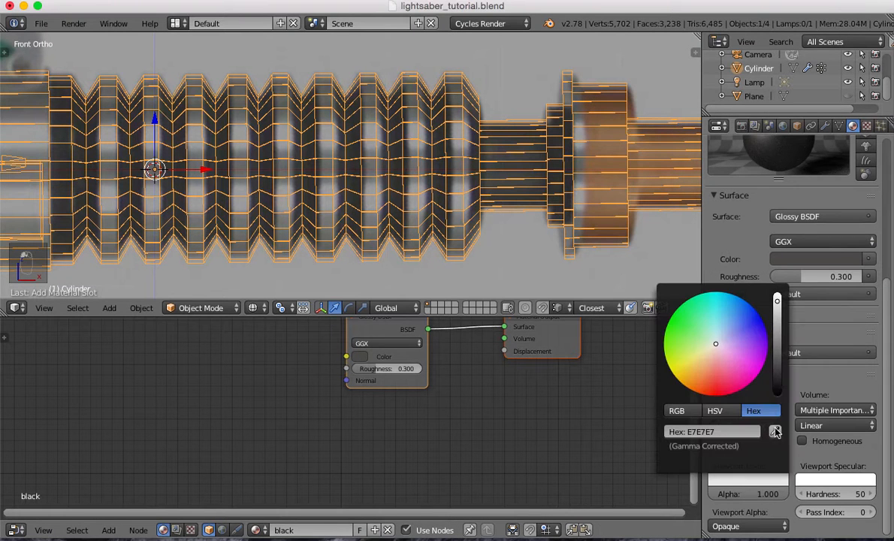
pyautogui.moveTo(777, 369); pyautogui.dragTo(780, 378)
pyautogui.scroll(10, 744, 353)
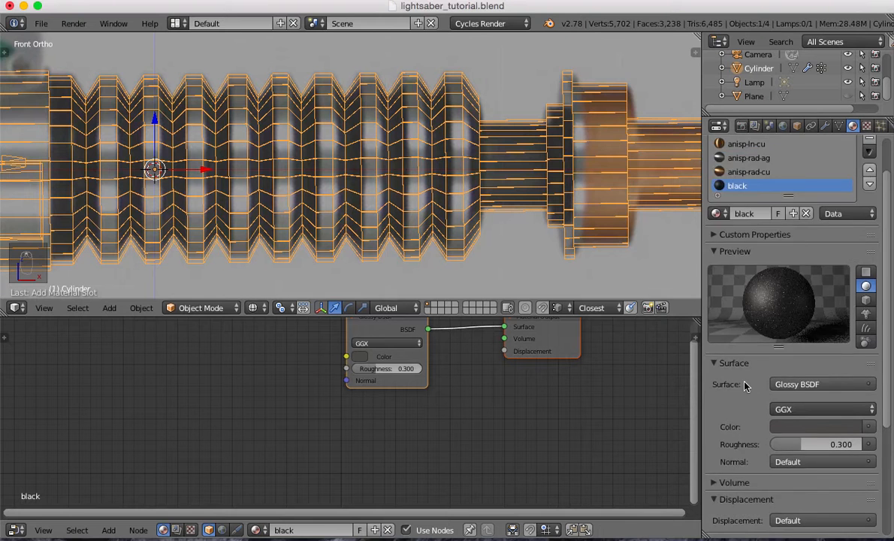
# In edit mode with wireframe shading, select the grip's first band, the adjoining groove and the next rib's flat face loop
pyautogui.press('Tab')
pyautogui.keyDown('shift'); pyautogui.moveTo(192, 172); pyautogui.dragTo(329, 179, button='middle'); pyautogui.keyUp('shift')
pyautogui.press('z')
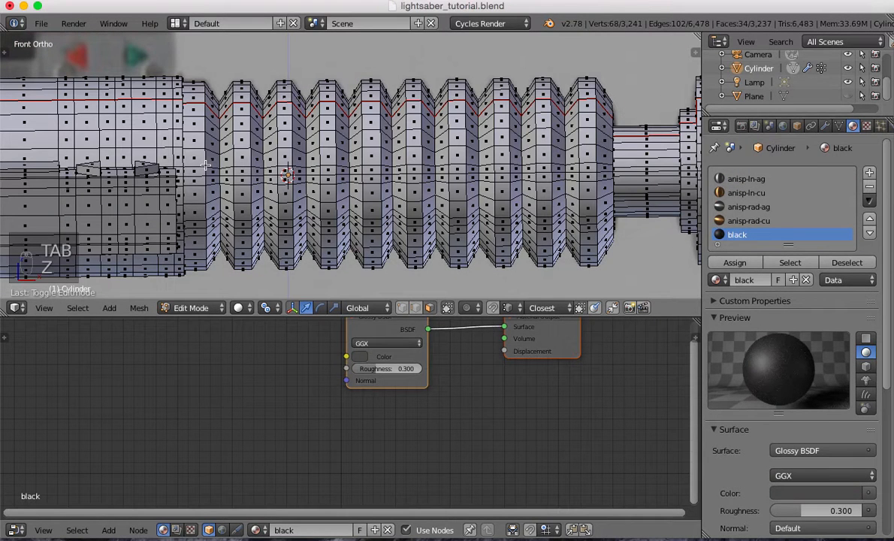
pyautogui.press('z')
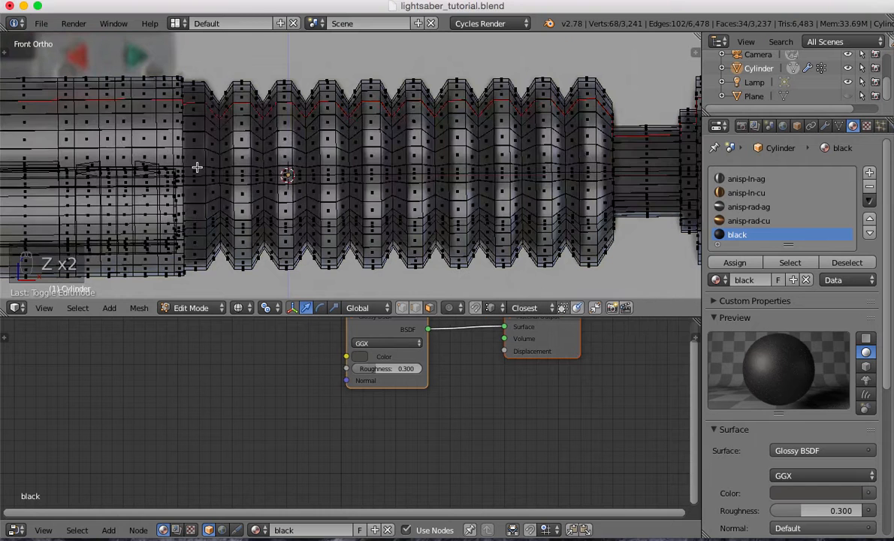
pyautogui.keyDown('alt'); pyautogui.rightClick(197, 169); pyautogui.keyUp('alt')
pyautogui.keyDown('alt'); pyautogui.keyDown('shift'); pyautogui.rightClick(210, 171); pyautogui.keyUp('shift'); pyautogui.keyUp('alt')
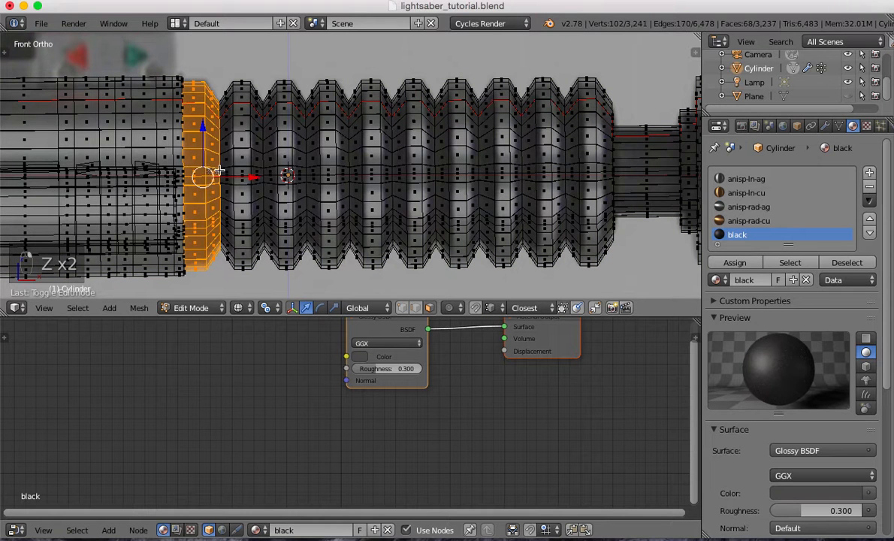
pyautogui.keyDown('alt'); pyautogui.keyDown('shift'); pyautogui.rightClick(222, 172); pyautogui.keyUp('shift'); pyautogui.keyUp('alt')
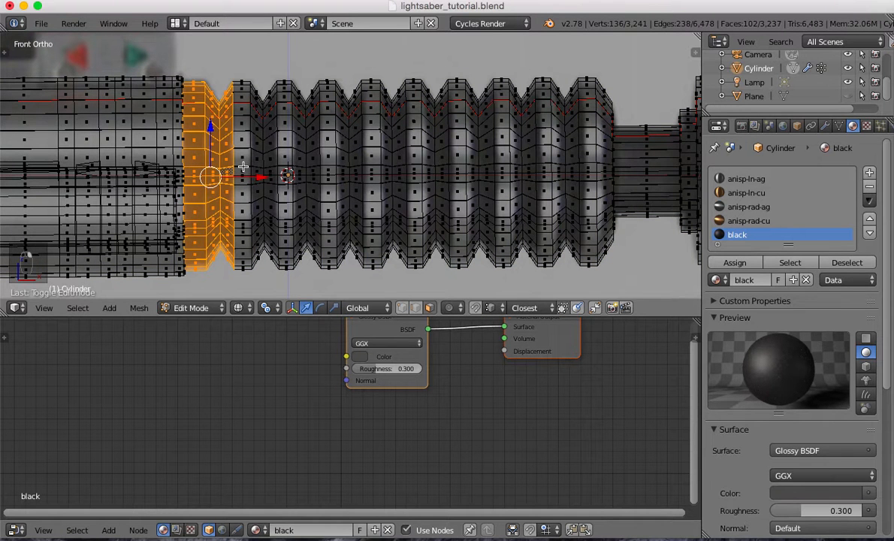
pyautogui.keyDown('alt'); pyautogui.keyDown('shift'); pyautogui.rightClick(243, 166); pyautogui.keyUp('shift'); pyautogui.keyUp('alt')
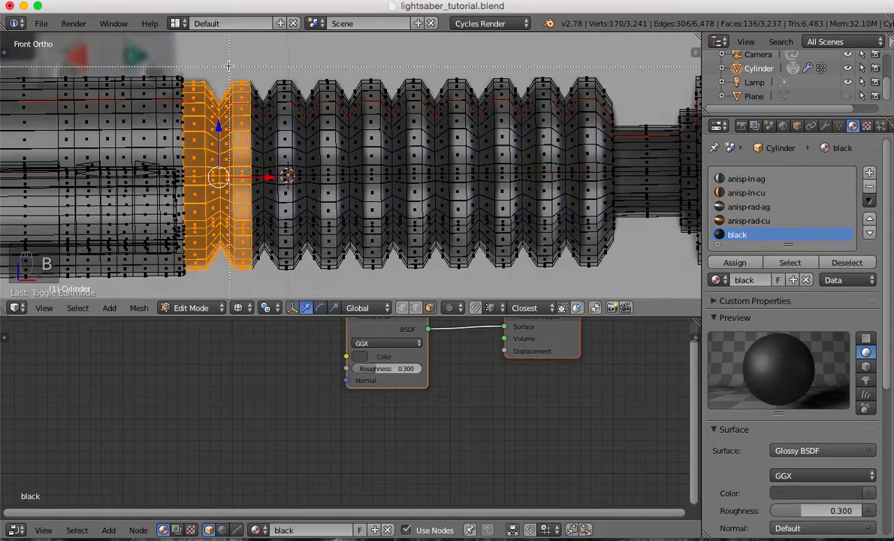
# Try to box-select the ribbed grip and its neck and remove the anisp-ln-ag faces from the selection
pyautogui.press('b')
pyautogui.moveTo(220, 57); pyautogui.dragTo(689, 284)
pyautogui.keyDown('shift'); pyautogui.moveTo(646, 212); pyautogui.dragTo(547, 209, button='middle'); pyautogui.keyUp('shift')
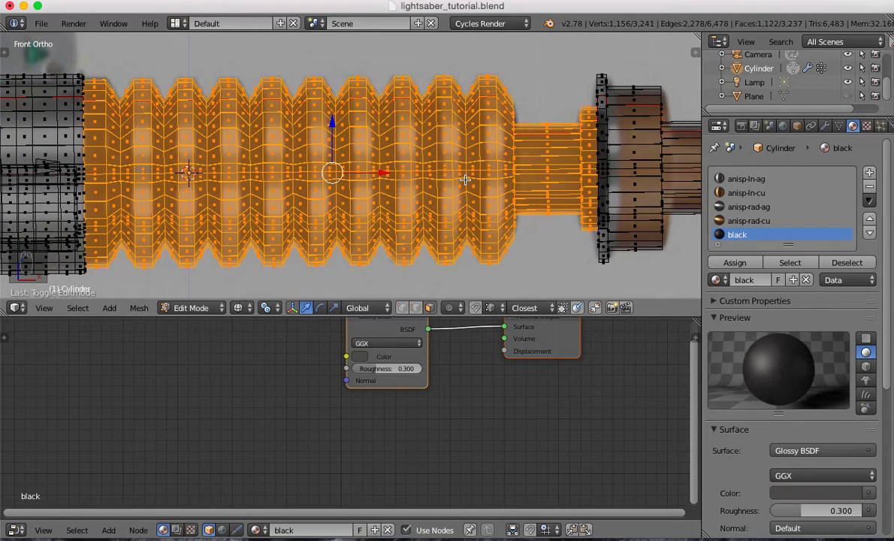
pyautogui.click(748, 179)
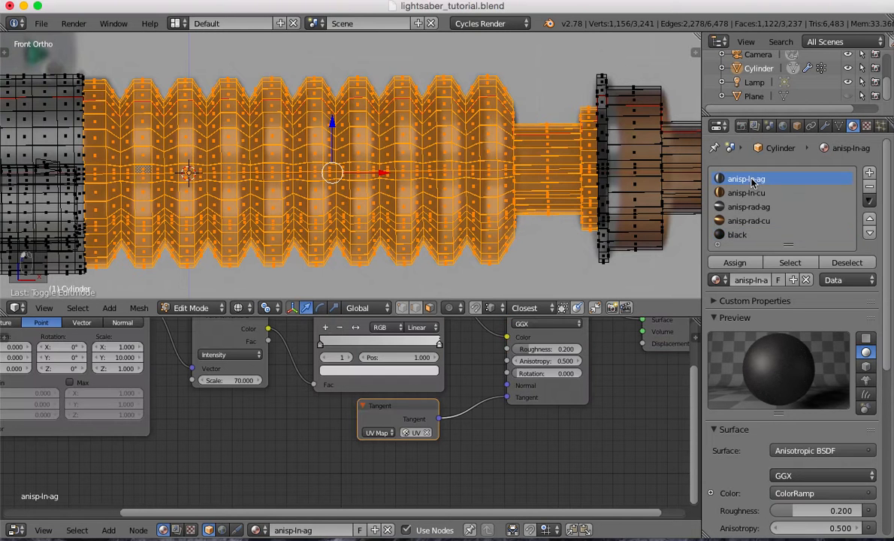
pyautogui.click(845, 262)
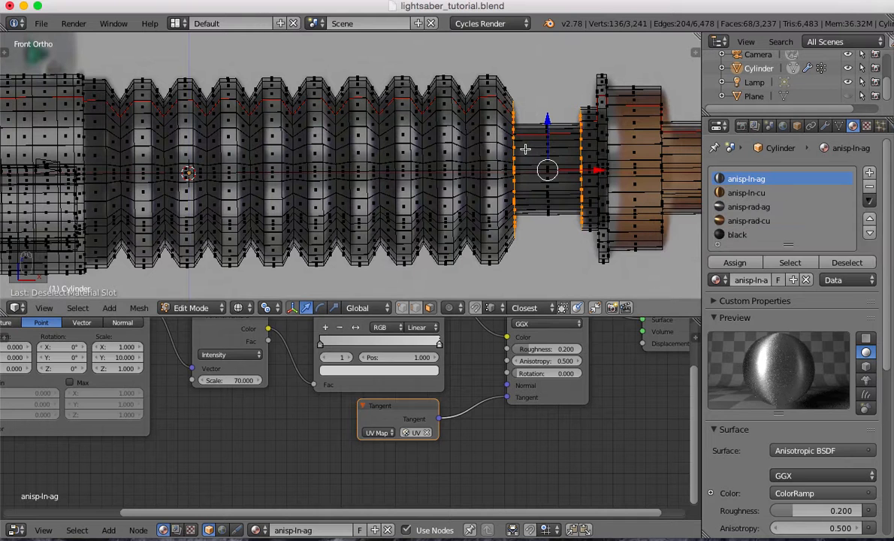
# Undo the box selection and the material-based deselection
pyautogui.press('super+z')
pyautogui.press('super+z')
pyautogui.press('super+z')
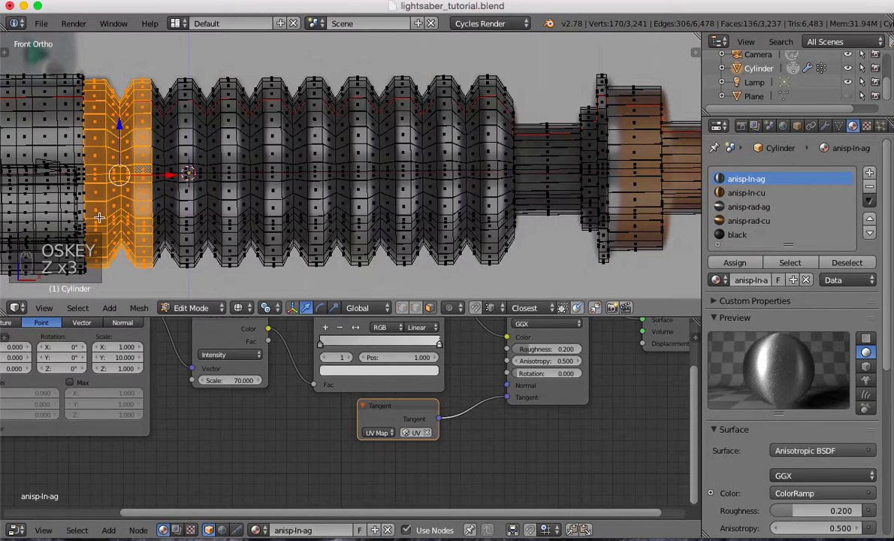
# Deselect the rib's flat face loop and add the sloped face loops of all remaining grooves along the ribbed grip to the selection
pyautogui.keyDown('alt'); pyautogui.keyDown('shift'); pyautogui.rightClick(139, 138); pyautogui.keyUp('shift'); pyautogui.keyUp('alt')
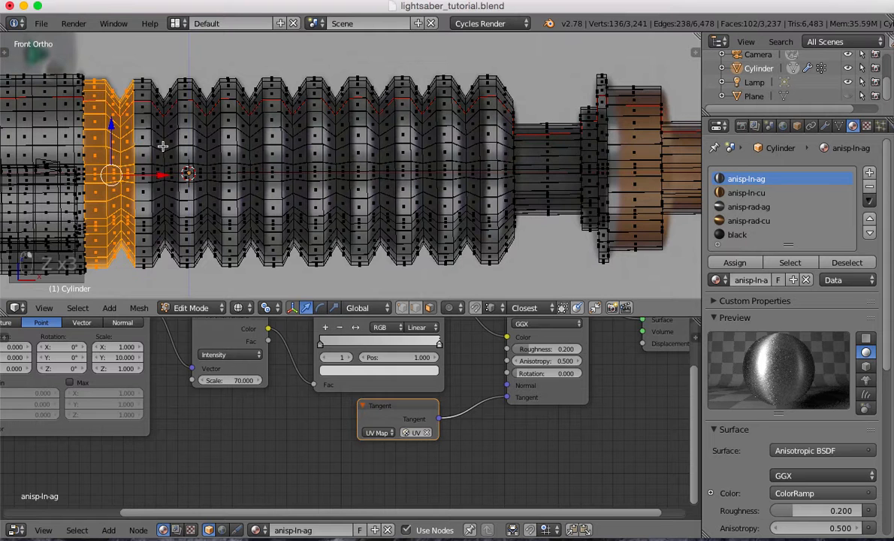
pyautogui.keyDown('alt'); pyautogui.keyDown('shift'); pyautogui.rightClick(150, 143); pyautogui.keyUp('shift'); pyautogui.keyUp('alt')
pyautogui.keyDown('alt'); pyautogui.keyDown('shift'); pyautogui.rightClick(162, 146); pyautogui.keyUp('shift'); pyautogui.keyUp('alt')
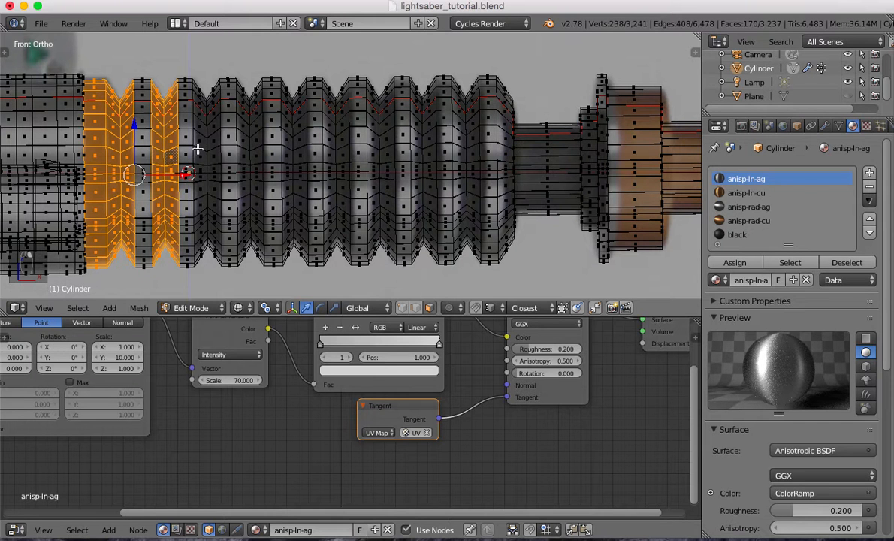
pyautogui.keyDown('alt'); pyautogui.keyDown('shift'); pyautogui.rightClick(198, 150); pyautogui.keyUp('shift'); pyautogui.keyUp('alt')
pyautogui.keyDown('alt'); pyautogui.keyDown('shift'); pyautogui.rightClick(218, 150); pyautogui.keyUp('shift'); pyautogui.keyUp('alt')
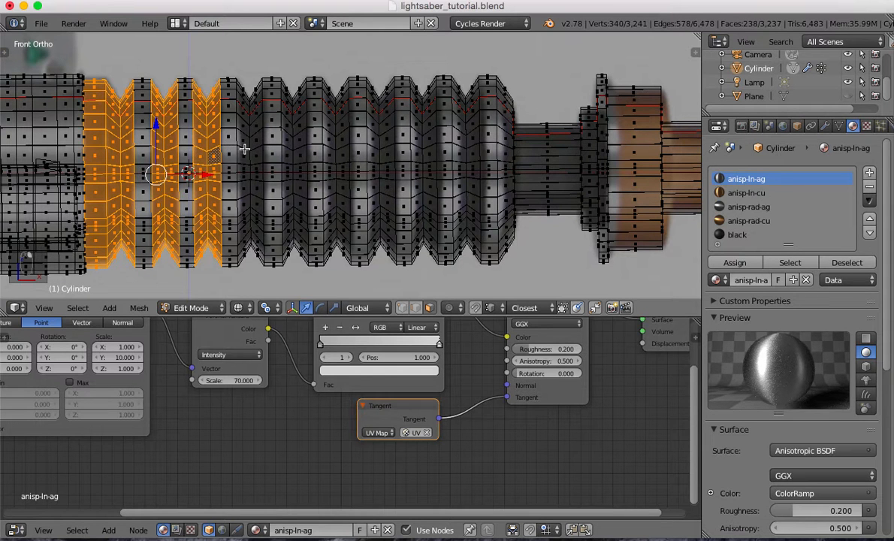
pyautogui.keyDown('alt'); pyautogui.keyDown('shift'); pyautogui.rightClick(244, 147); pyautogui.keyUp('shift'); pyautogui.keyUp('alt')
pyautogui.keyDown('alt'); pyautogui.keyDown('shift'); pyautogui.rightClick(267, 149); pyautogui.keyUp('shift'); pyautogui.keyUp('alt')
pyautogui.keyDown('alt'); pyautogui.keyDown('shift'); pyautogui.rightClick(286, 147); pyautogui.keyUp('shift'); pyautogui.keyUp('alt')
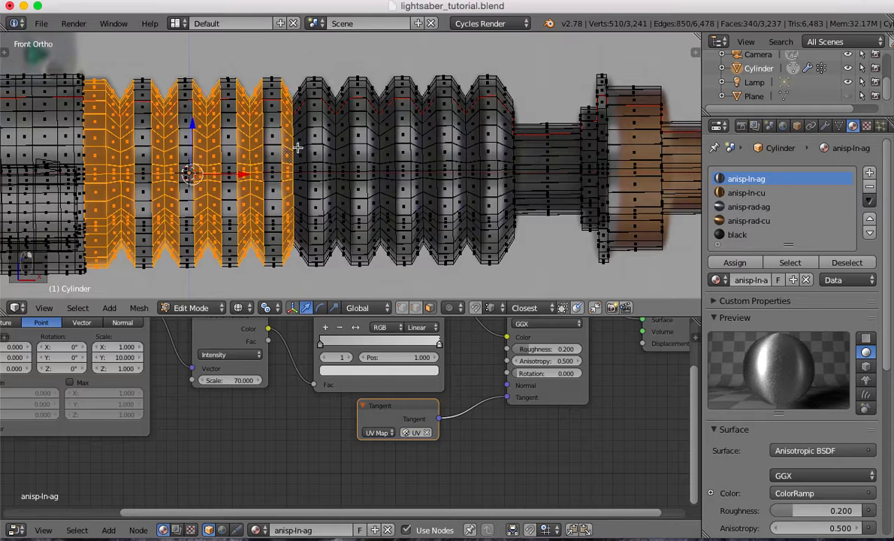
pyautogui.keyDown('alt'); pyautogui.keyDown('shift'); pyautogui.rightClick(290, 139); pyautogui.keyUp('shift'); pyautogui.keyUp('alt')
pyautogui.keyDown('alt'); pyautogui.keyDown('shift'); pyautogui.rightClick(307, 138); pyautogui.keyUp('shift'); pyautogui.keyUp('alt')
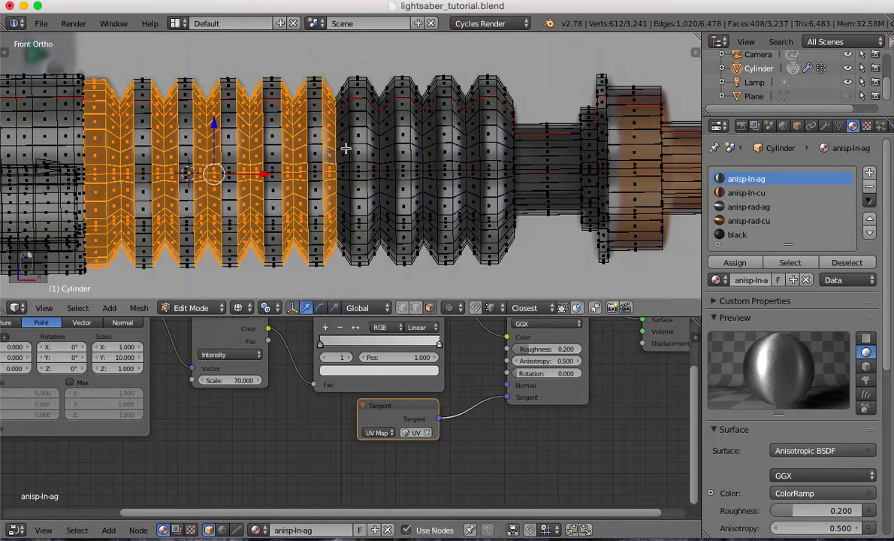
pyautogui.keyDown('alt'); pyautogui.keyDown('shift'); pyautogui.rightClick(352, 148); pyautogui.keyUp('shift'); pyautogui.keyUp('alt')
pyautogui.keyDown('alt'); pyautogui.keyDown('shift'); pyautogui.rightClick(371, 145); pyautogui.keyUp('shift'); pyautogui.keyUp('alt')
pyautogui.keyDown('alt'); pyautogui.keyDown('shift'); pyautogui.rightClick(395, 145); pyautogui.keyUp('shift'); pyautogui.keyUp('alt')
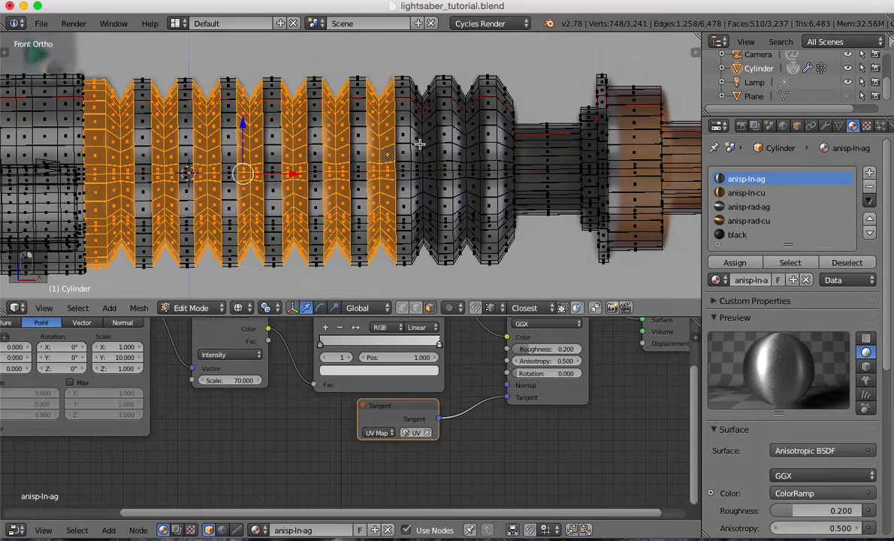
pyautogui.keyDown('alt'); pyautogui.keyDown('shift'); pyautogui.rightClick(420, 148); pyautogui.keyUp('shift'); pyautogui.keyUp('alt')
pyautogui.keyDown('alt'); pyautogui.keyDown('shift'); pyautogui.rightClick(440, 146); pyautogui.keyUp('shift'); pyautogui.keyUp('alt')
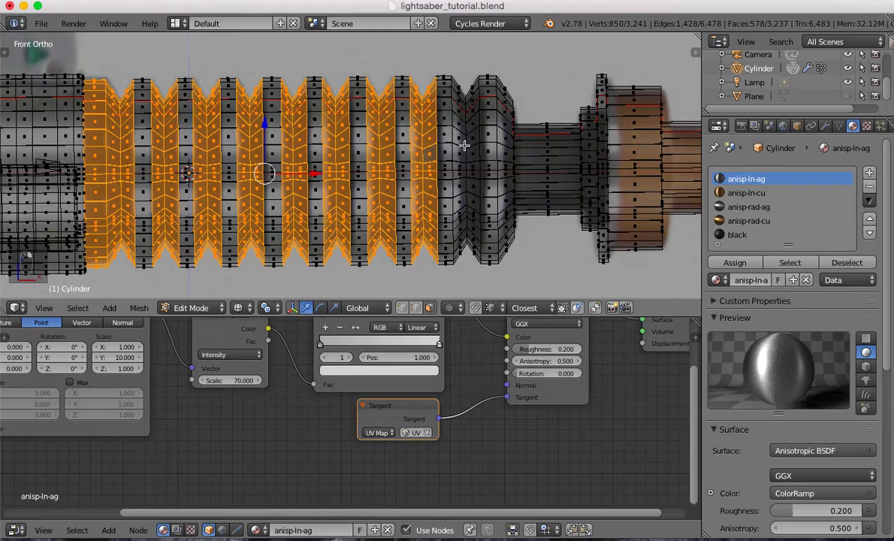
pyautogui.keyDown('alt'); pyautogui.keyDown('shift'); pyautogui.rightClick(462, 148); pyautogui.keyUp('shift'); pyautogui.keyUp('alt')
pyautogui.keyDown('alt'); pyautogui.keyDown('shift'); pyautogui.rightClick(483, 147); pyautogui.keyUp('shift'); pyautogui.keyUp('alt')
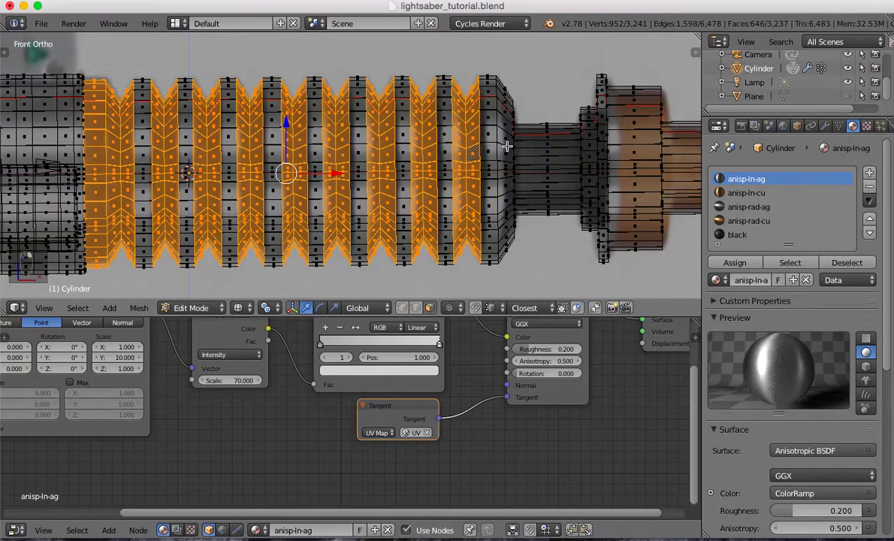
pyautogui.keyDown('alt'); pyautogui.keyDown('shift'); pyautogui.rightClick(507, 147); pyautogui.keyUp('shift'); pyautogui.keyUp('alt')
# Extend the selection with the grip's end face ring, the narrow neck and the small collar's outer and side face loops
pyautogui.moveTo(549, 182); pyautogui.dragTo(507, 185, button='middle')
pyautogui.press('z')
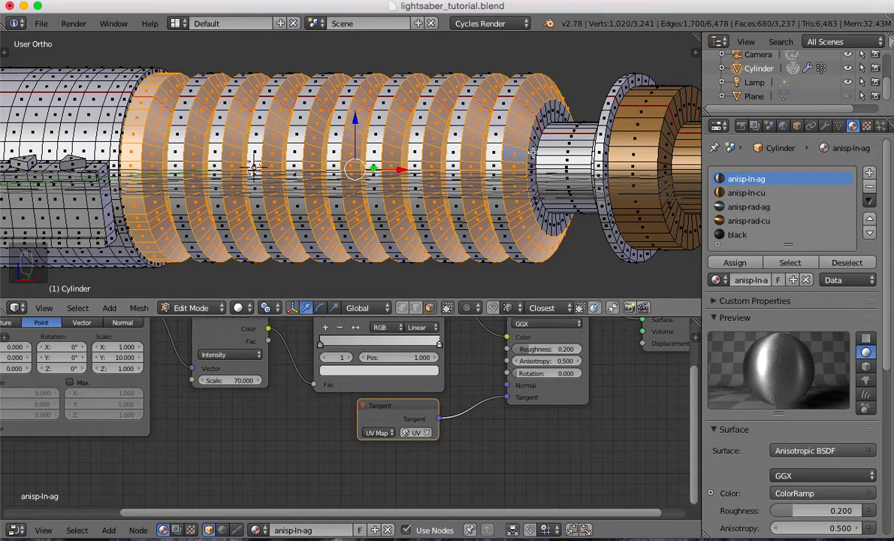
pyautogui.keyDown('alt'); pyautogui.keyDown('shift'); pyautogui.rightClick(531, 151); pyautogui.keyUp('shift'); pyautogui.keyUp('alt')
pyautogui.keyDown('alt'); pyautogui.keyDown('shift'); pyautogui.rightClick(547, 155); pyautogui.keyUp('shift'); pyautogui.keyUp('alt')
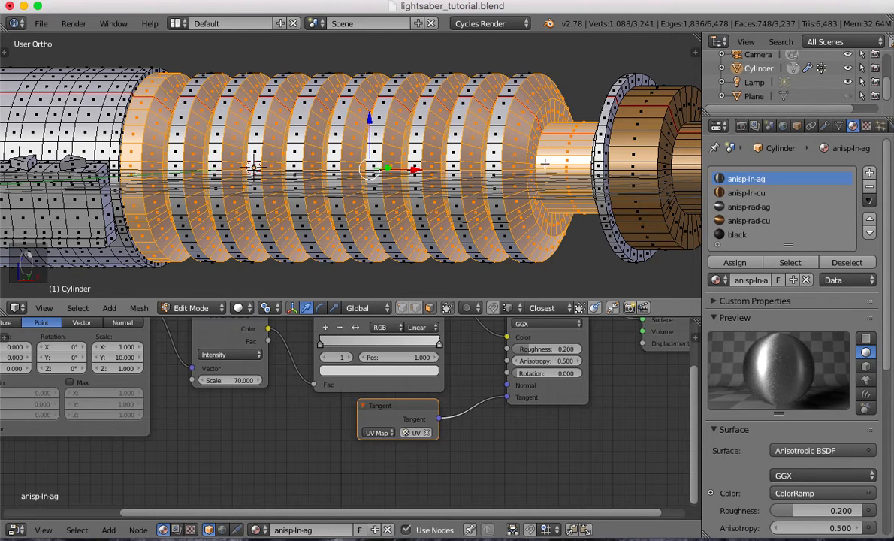
pyautogui.press('KP_1')
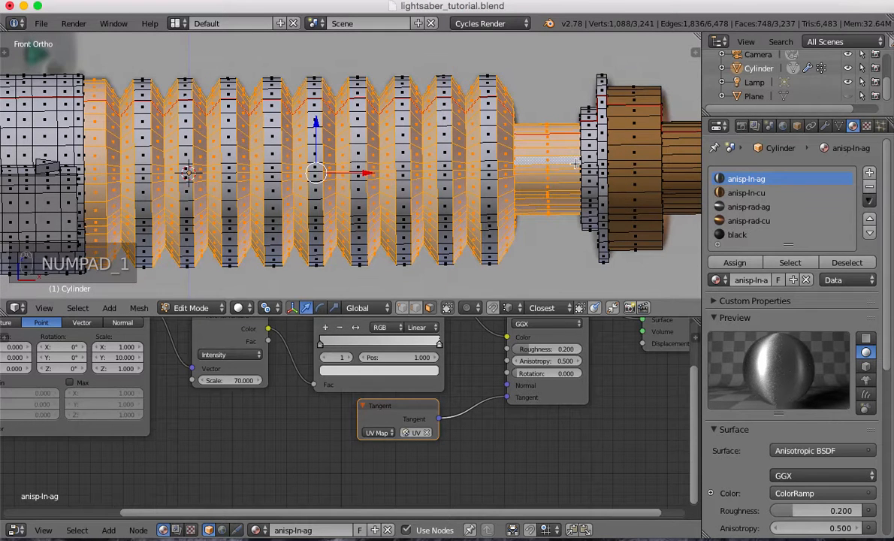
pyautogui.press('z')
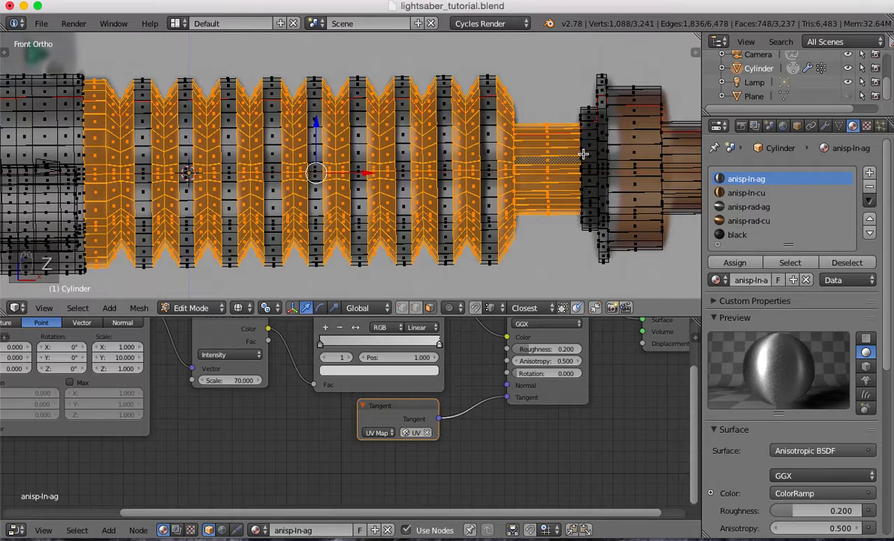
pyautogui.keyDown('alt'); pyautogui.keyDown('shift'); pyautogui.rightClick(585, 151); pyautogui.keyUp('shift'); pyautogui.keyUp('alt')
pyautogui.moveTo(584, 151); pyautogui.dragTo(593, 160, button='middle')
pyautogui.press('z')
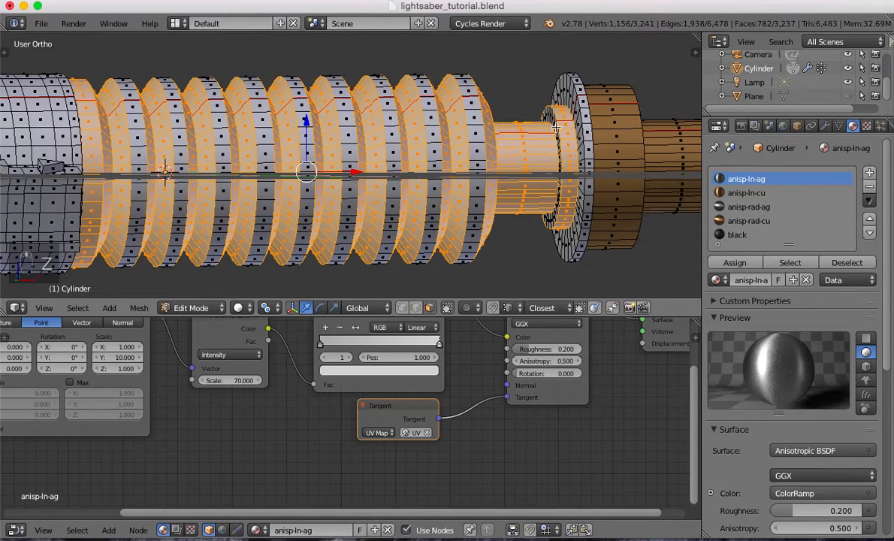
pyautogui.keyDown('alt'); pyautogui.keyDown('shift'); pyautogui.rightClick(556, 121); pyautogui.keyUp('shift'); pyautogui.keyUp('alt')
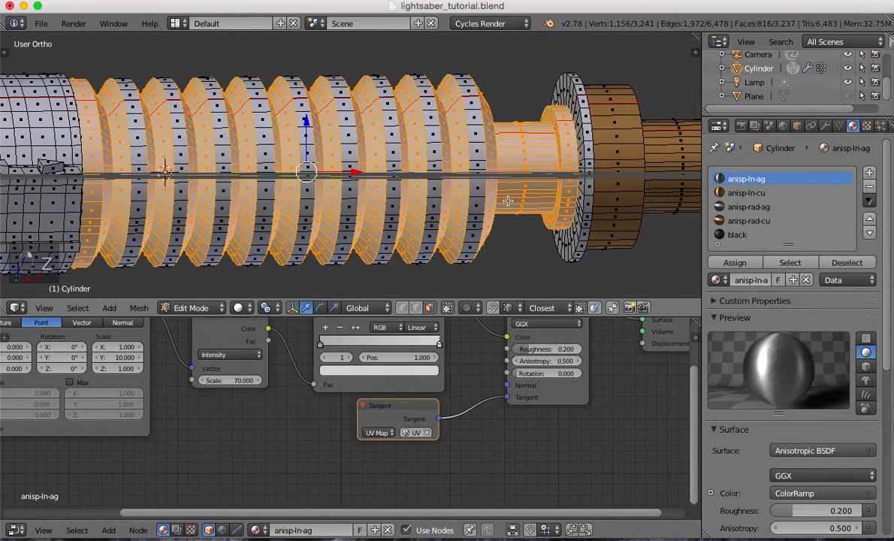
# Assign the anisp-ln-ag material to the selected groove, neck and collar faces
pyautogui.press('z')
pyautogui.scroll(-2, 508, 200)
pyautogui.click(732, 262)
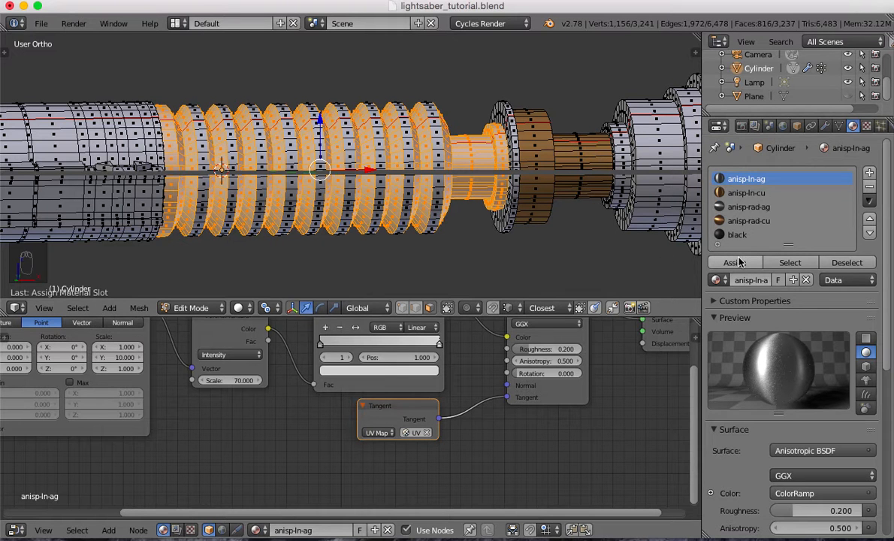
pyautogui.press('Tab')
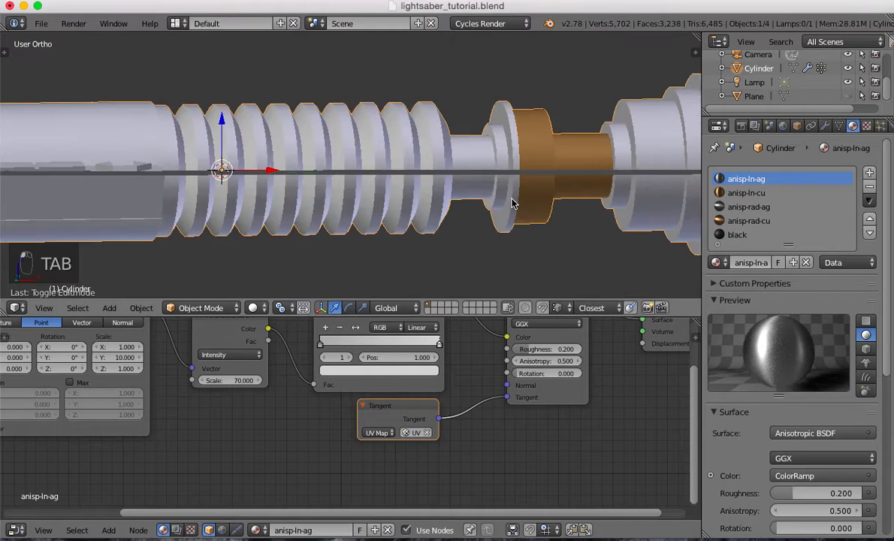
pyautogui.press('Tab')
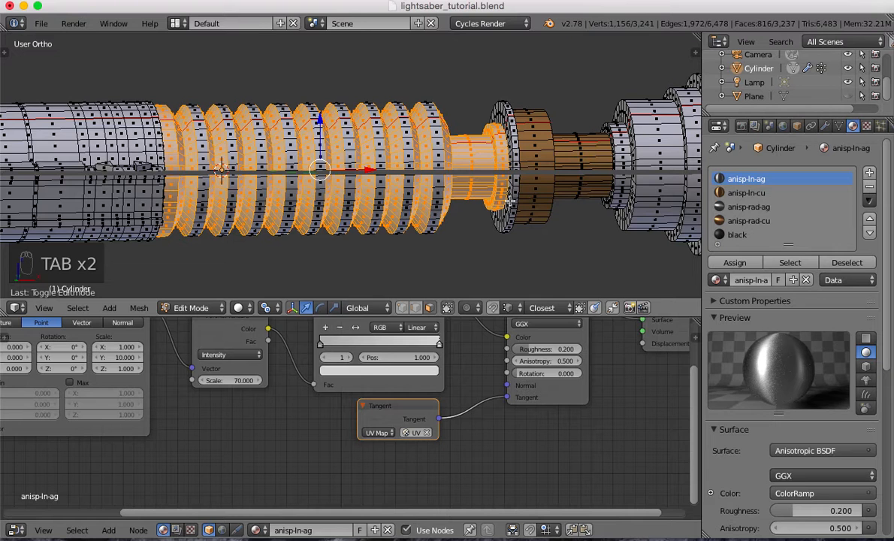
pyautogui.press('Tab')
# Assign the black material to the selected groove, neck and collar faces and return to object mode
pyautogui.click(744, 236)
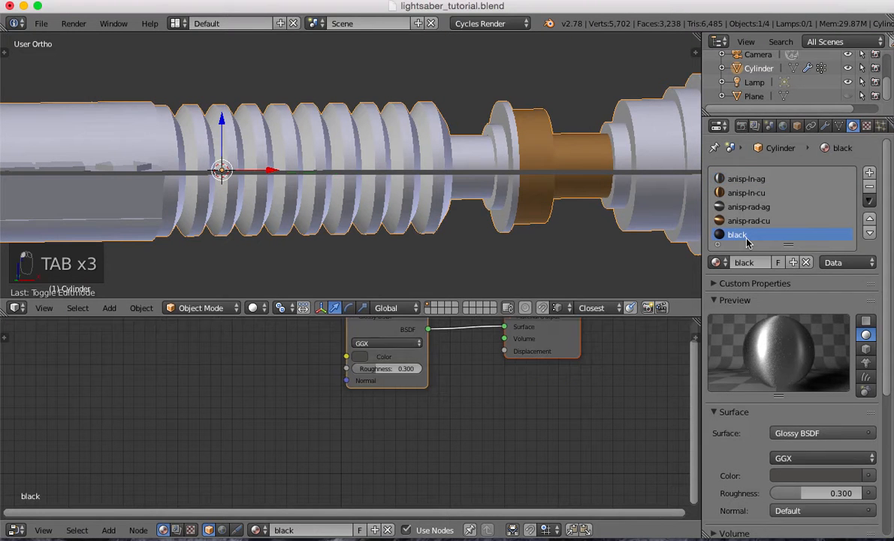
pyautogui.press('Tab')
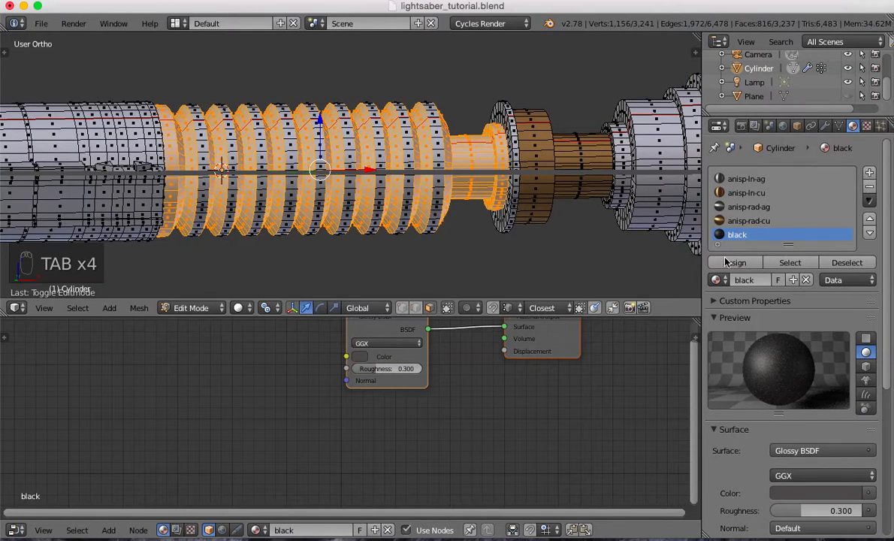
pyautogui.click(735, 263)
pyautogui.press('Tab')
pyautogui.scroll(-3, 478, 192)
pyautogui.moveTo(469, 189)
pyautogui.mouseDown(button='middle')
pyautogui.moveTo(420, 207)
pyautogui.moveTo(461, 195)
pyautogui.mouseUp(button='middle')
pyautogui.scroll(3, 419, 211)
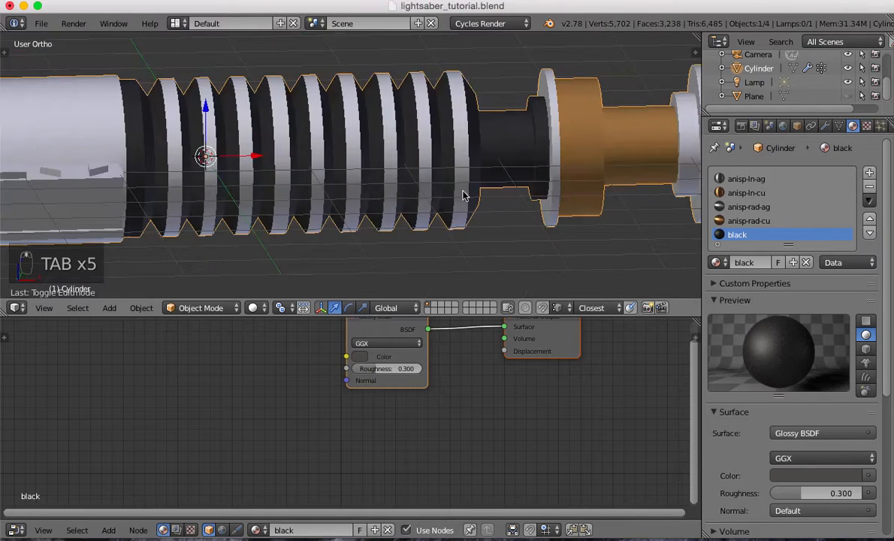
# Preview the hilt's materials in rendered shading through the camera, and return to solid shading
pyautogui.scroll(-7, 462, 196)
pyautogui.scroll(4, 408, 189)
pyautogui.press('KP_0')
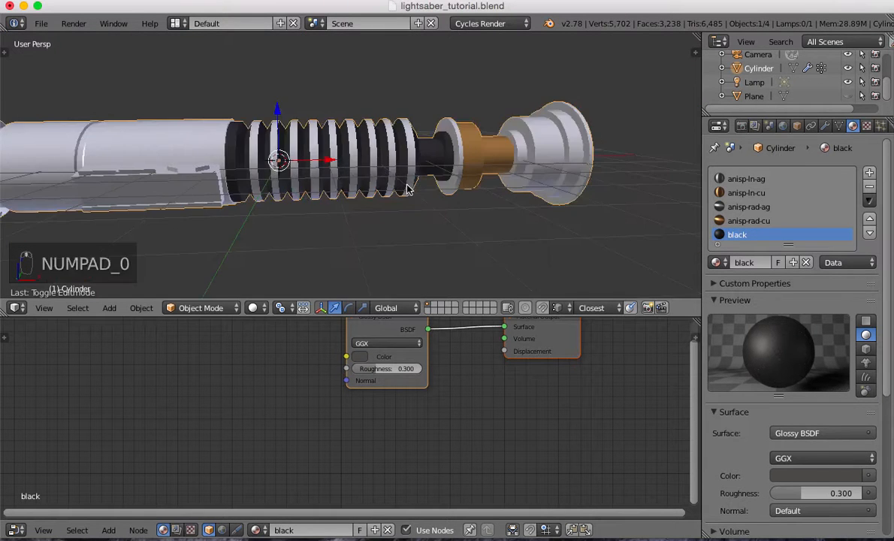
pyautogui.hotkey('shift', 'z')
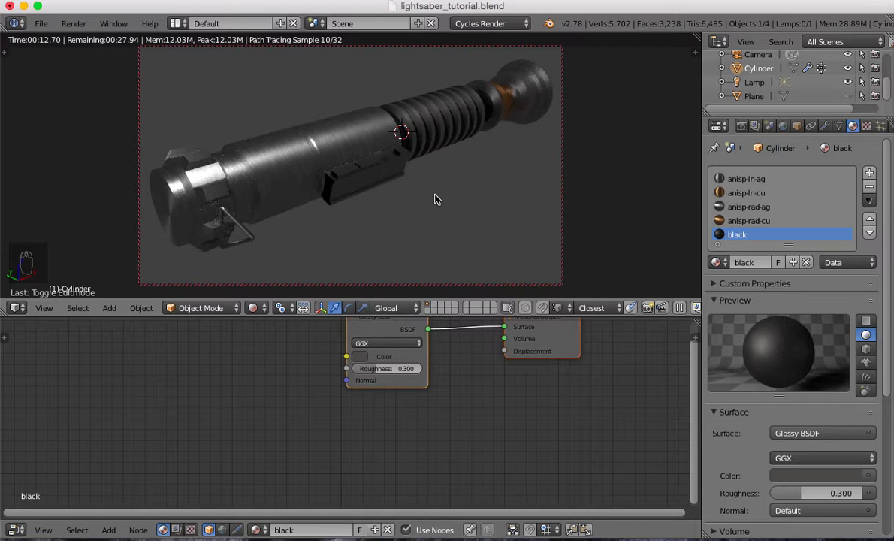
pyautogui.press('z')
pyautogui.press('z')
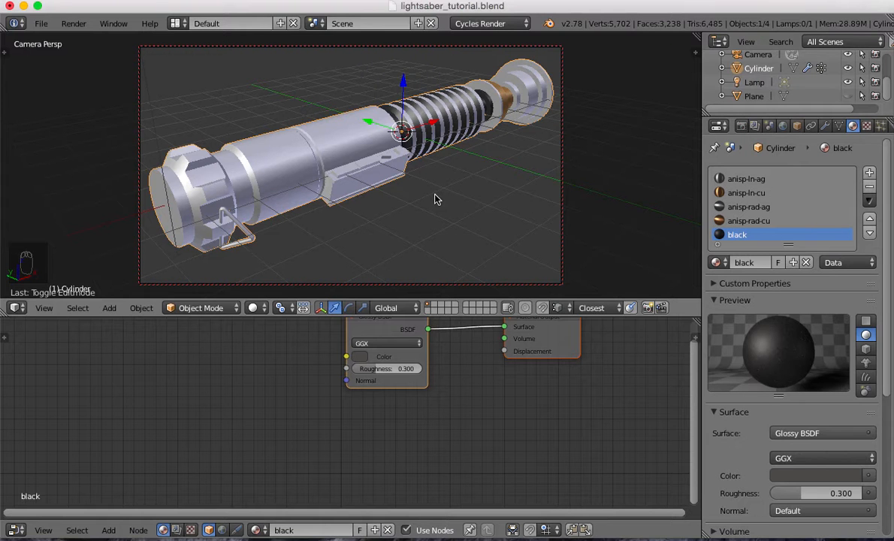
# Add a new material slot to the hilt in object mode and name its new material gold-metal
pyautogui.press('Tab')
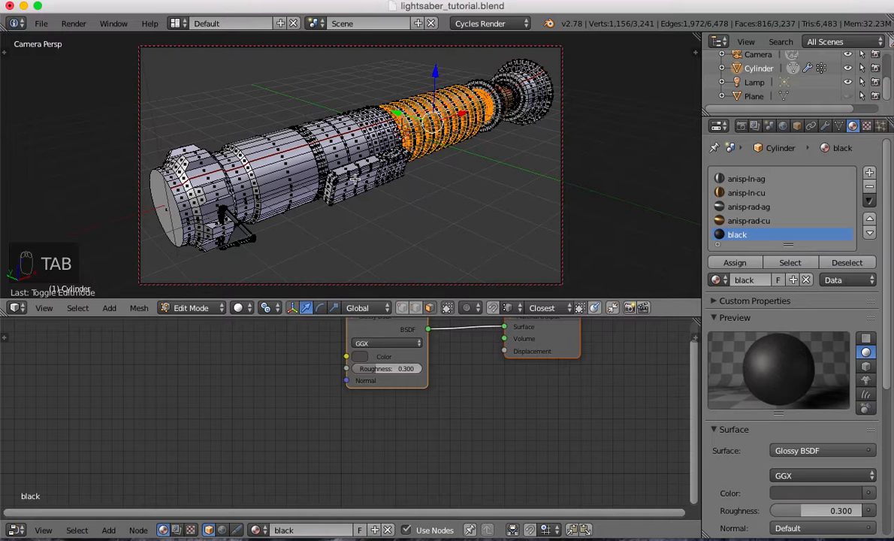
pyautogui.press('Tab')
pyautogui.press('KP_3')
pyautogui.press('KP_1')
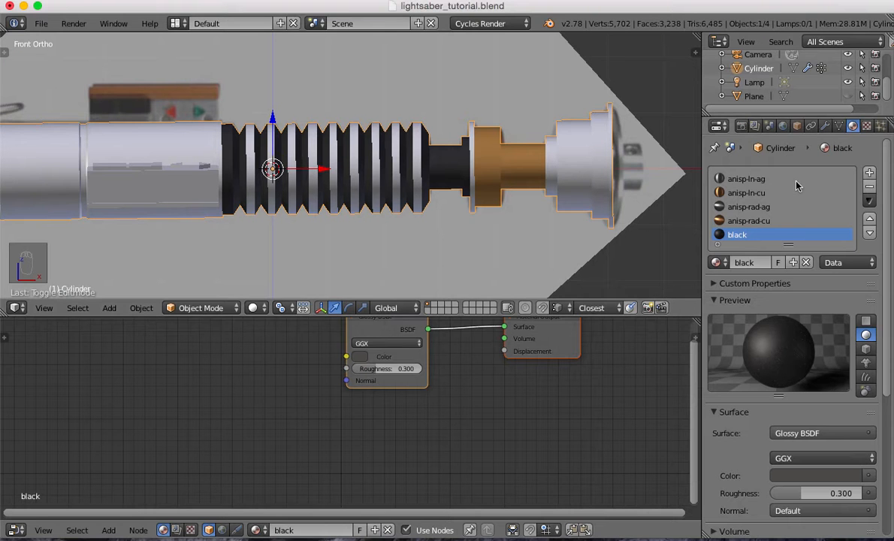
pyautogui.click(870, 175)
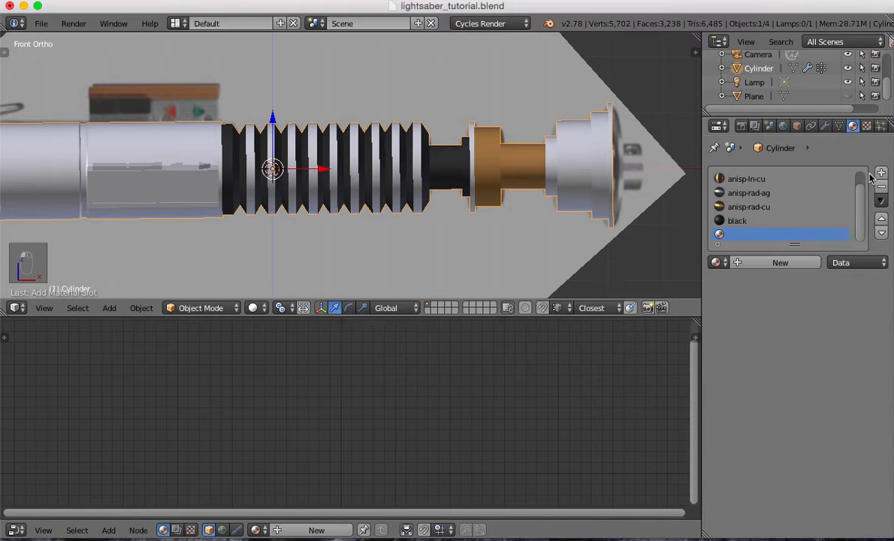
pyautogui.click(779, 262)
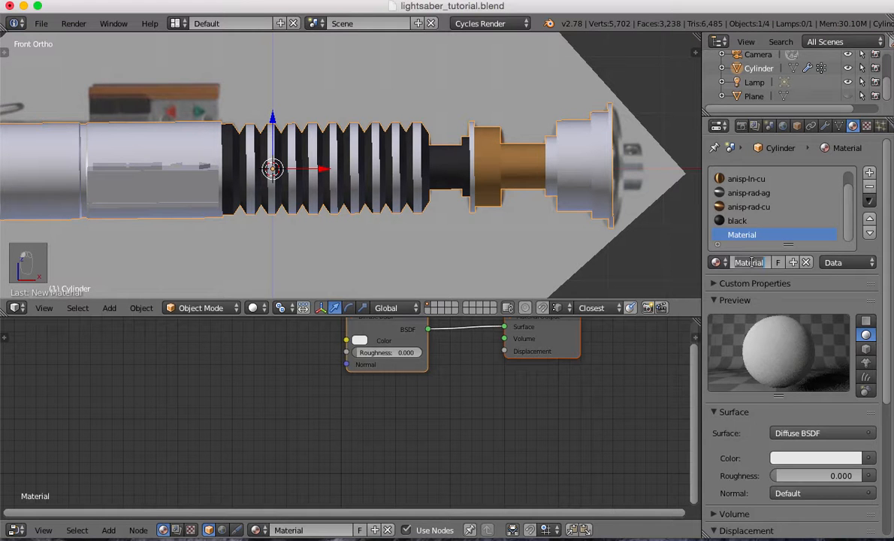
pyautogui.write('gold-metal')
pyautogui.press('Return')
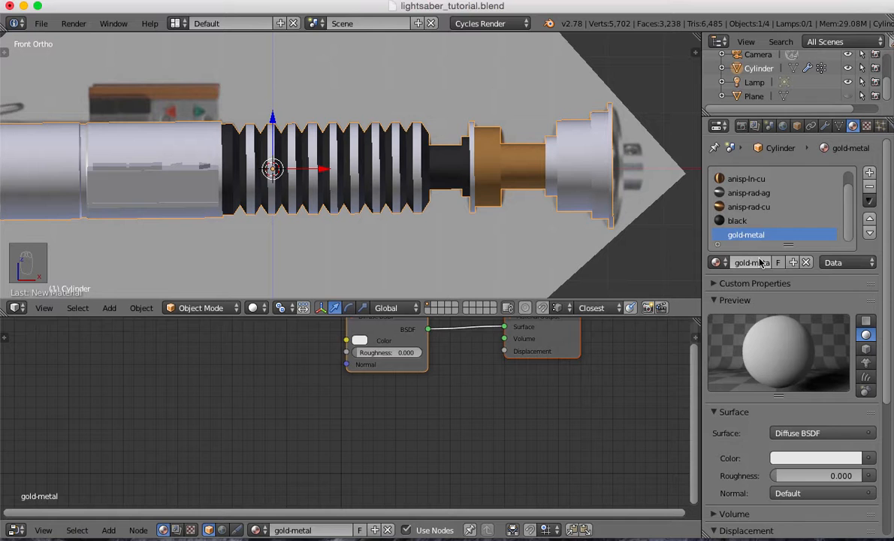
# Set the gold-metal material's viewport color to yellow
pyautogui.moveTo(468, 411); pyautogui.dragTo(467, 421, button='middle')
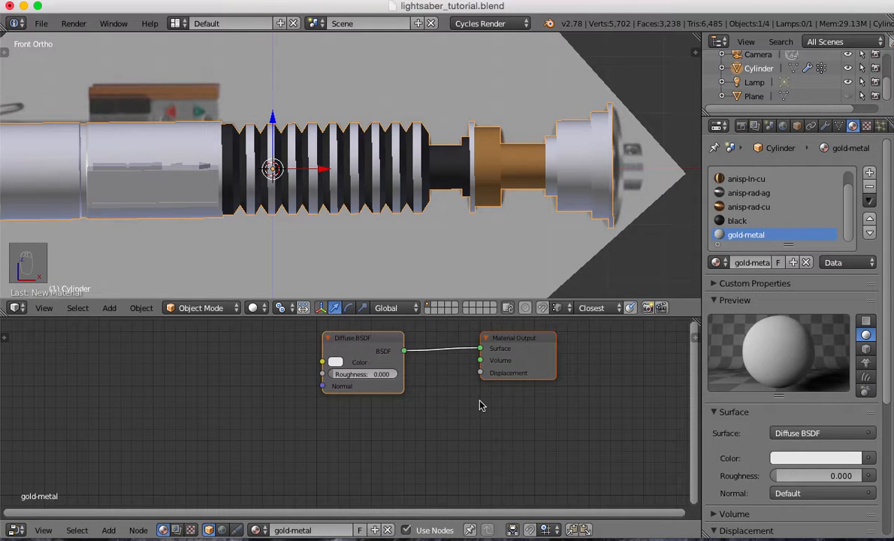
pyautogui.scroll(-5, 752, 436)
pyautogui.scroll(-2, 752, 437)
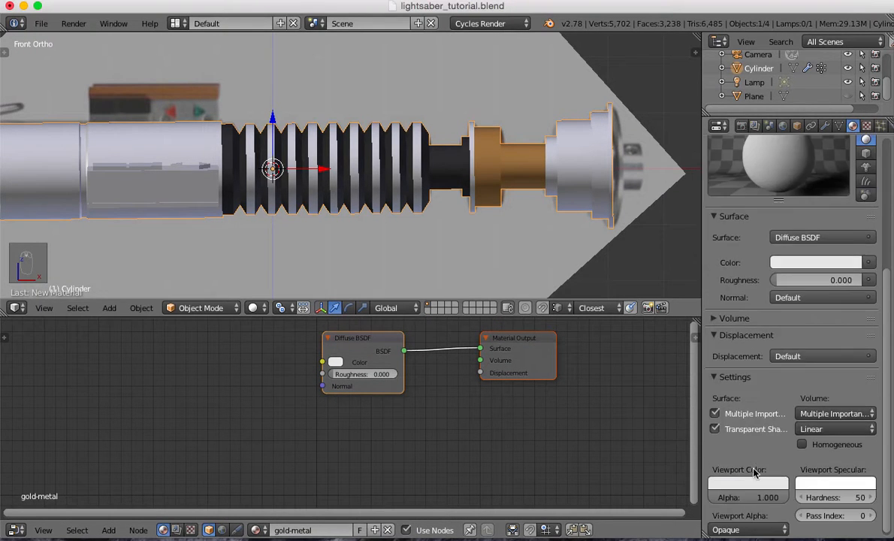
pyautogui.click(751, 481)
pyautogui.moveTo(714, 348); pyautogui.dragTo(688, 359)
# In edit mode, add the row of faces along the upper rim of the control box's side to the selection
pyautogui.keyDown('shift'); pyautogui.moveTo(207, 193); pyautogui.dragTo(392, 204, button='middle'); pyautogui.keyUp('shift')
pyautogui.press('Tab')
pyautogui.scroll(5, 244, 194)
pyautogui.keyDown('shift'); pyautogui.moveTo(180, 188); pyautogui.dragTo(301, 171, button='middle'); pyautogui.keyUp('shift')
pyautogui.scroll(4, 301, 172)
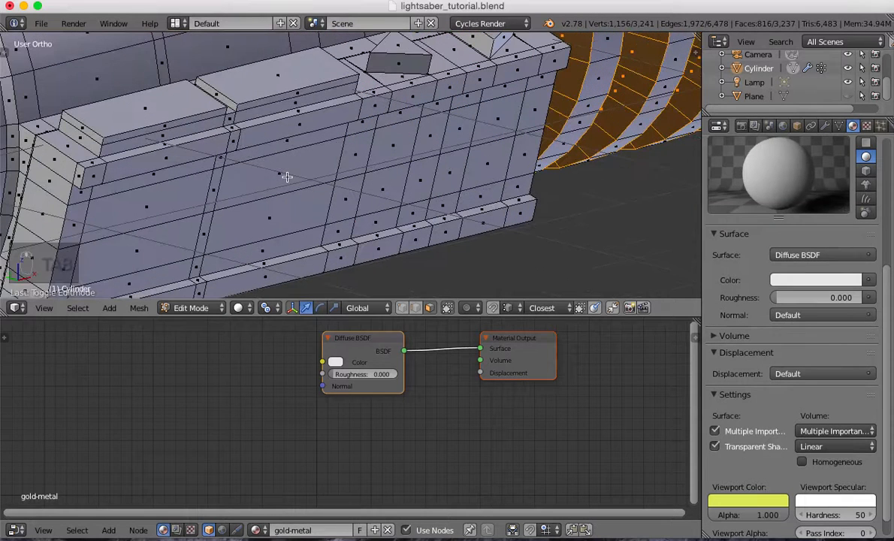
pyautogui.keyDown('shift'); pyautogui.rightClick(91, 172); pyautogui.keyUp('shift')
pyautogui.keyDown('shift'); pyautogui.rightClick(180, 157); pyautogui.keyUp('shift')
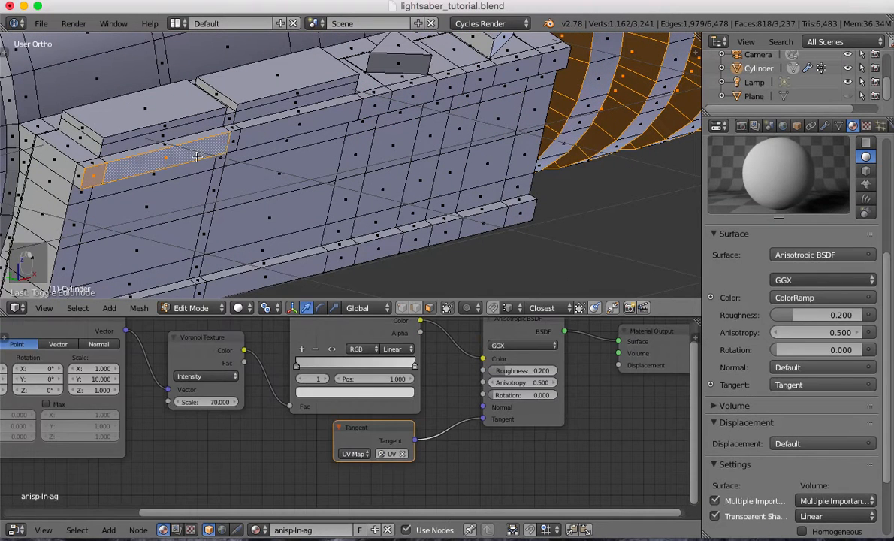
pyautogui.keyDown('shift'); pyautogui.rightClick(229, 135); pyautogui.keyUp('shift')
pyautogui.keyDown('shift'); pyautogui.rightClick(324, 114); pyautogui.keyUp('shift')
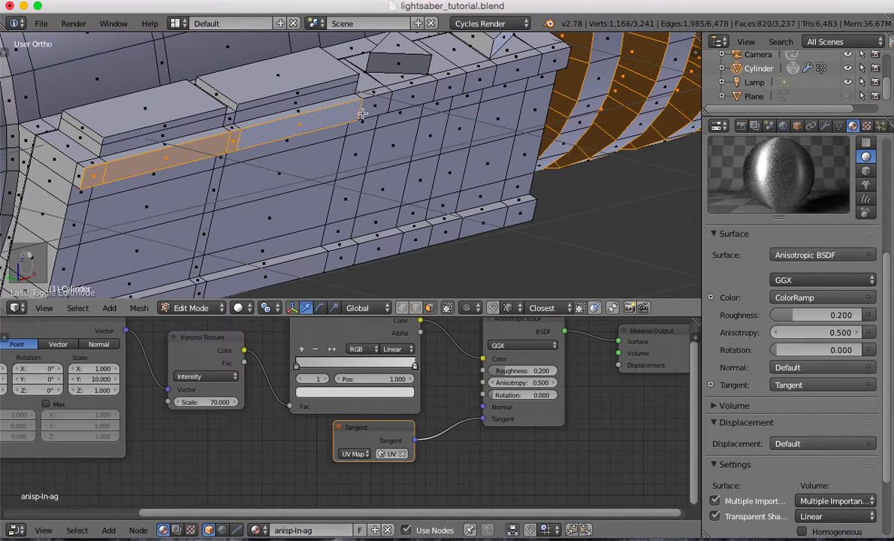
pyautogui.keyDown('shift'); pyautogui.rightClick(375, 104); pyautogui.keyUp('shift')
pyautogui.keyDown('shift'); pyautogui.rightClick(413, 95); pyautogui.keyUp('shift')
pyautogui.keyDown('shift'); pyautogui.rightClick(450, 85); pyautogui.keyUp('shift')
pyautogui.keyDown('shift'); pyautogui.rightClick(481, 77); pyautogui.keyUp('shift')
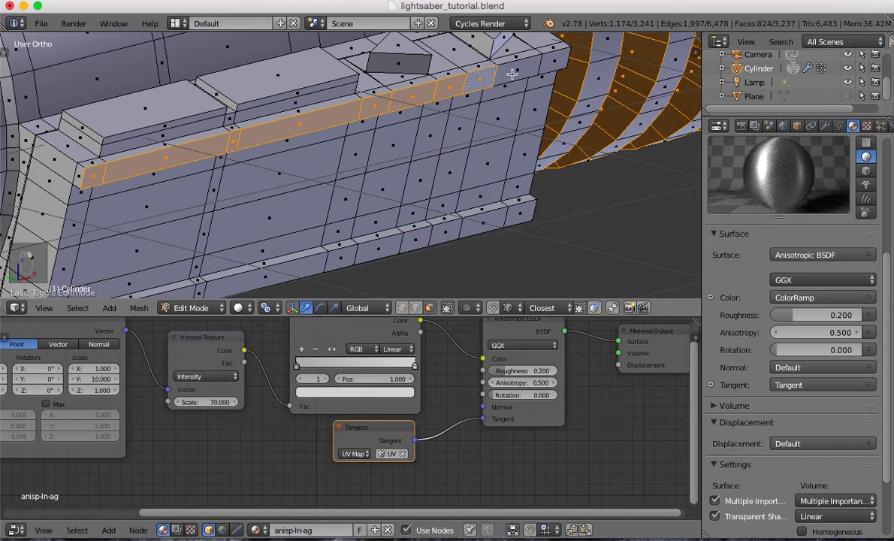
pyautogui.keyDown('shift'); pyautogui.rightClick(512, 74); pyautogui.keyUp('shift')
pyautogui.keyDown('shift'); pyautogui.rightClick(520, 62); pyautogui.keyUp('shift')
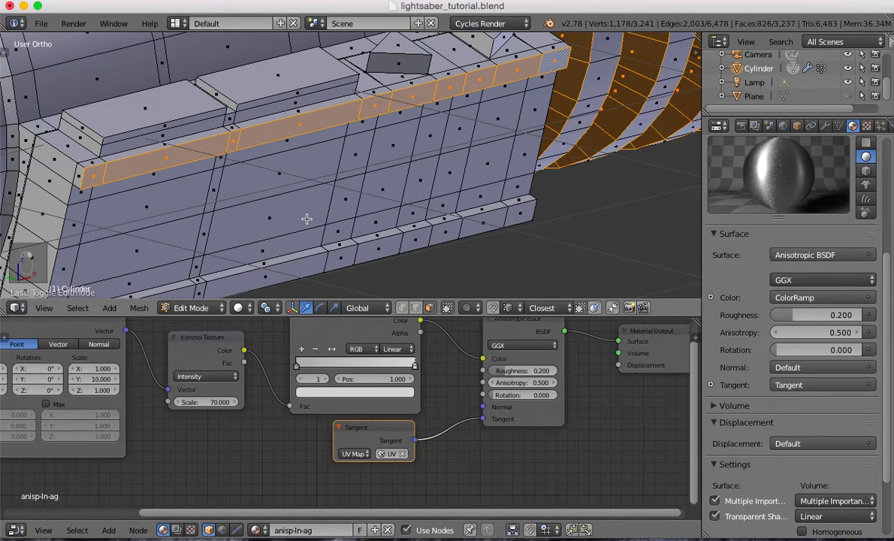
# Add the row of faces along the lower rim of the control box's side to the selection, and grow the selection once
pyautogui.moveTo(306, 218); pyautogui.dragTo(365, 104, button='middle')
pyautogui.keyDown('shift'); pyautogui.rightClick(118, 204); pyautogui.keyUp('shift')
pyautogui.keyDown('shift'); pyautogui.rightClick(162, 190); pyautogui.keyUp('shift')
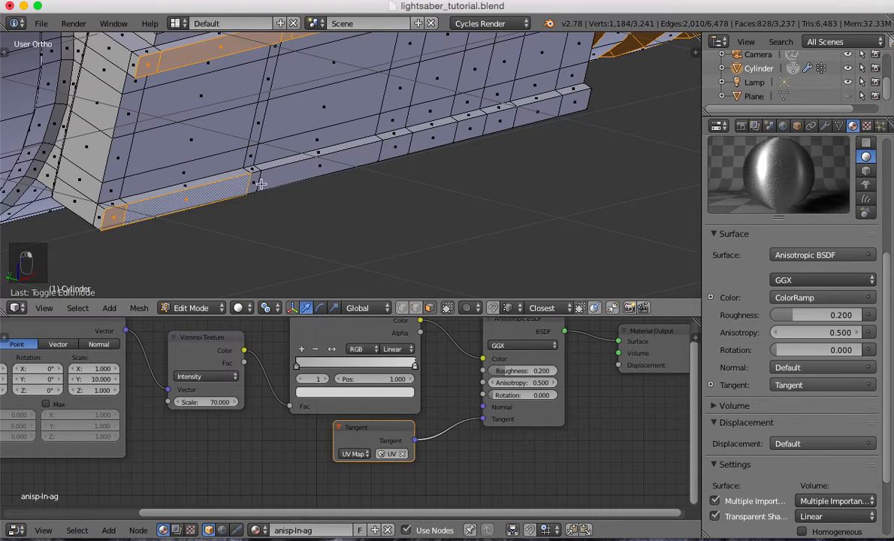
pyautogui.keyDown('shift'); pyautogui.rightClick(319, 164); pyautogui.keyUp('shift')
pyautogui.keyDown('shift'); pyautogui.rightClick(392, 146); pyautogui.keyUp('shift')
pyautogui.keyDown('shift'); pyautogui.rightClick(433, 137); pyautogui.keyUp('shift')
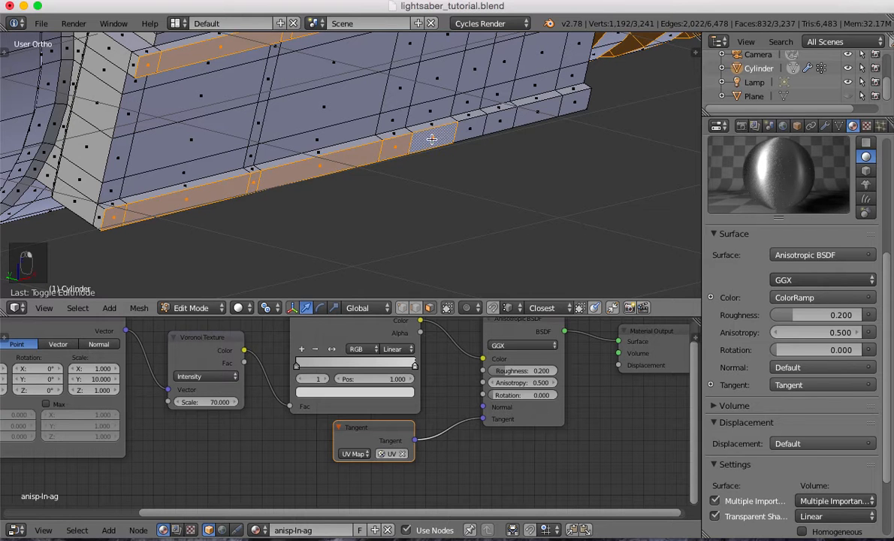
pyautogui.keyDown('shift'); pyautogui.rightClick(467, 120); pyautogui.keyUp('shift')
pyautogui.keyDown('shift'); pyautogui.rightClick(500, 113); pyautogui.keyUp('shift')
pyautogui.keyDown('shift'); pyautogui.rightClick(535, 105); pyautogui.keyUp('shift')
pyautogui.keyDown('shift'); pyautogui.rightClick(569, 113); pyautogui.keyUp('shift')
pyautogui.press('ctrl+KP_Add')
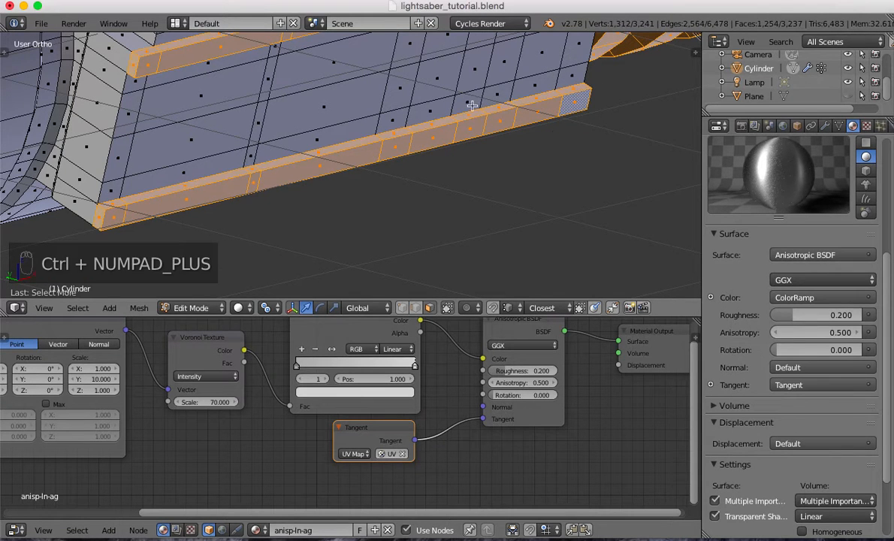
# Make gold-metal the active material slot, try assigning it to the current selection, and undo the assignment
pyautogui.moveTo(526, 132); pyautogui.dragTo(248, 150, button='middle')
pyautogui.moveTo(406, 125); pyautogui.dragTo(328, 136, button='middle')
pyautogui.scroll(5, 780, 228)
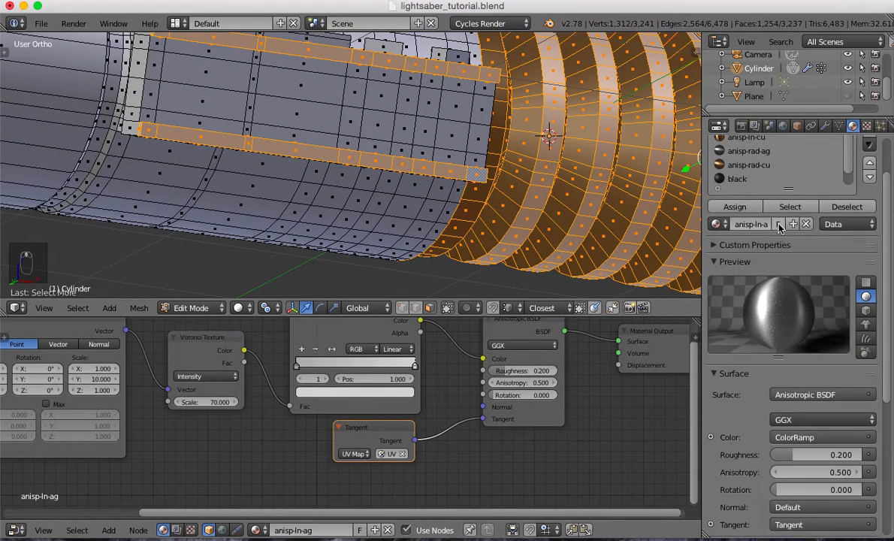
pyautogui.scroll(-1, 755, 211)
pyautogui.click(752, 207)
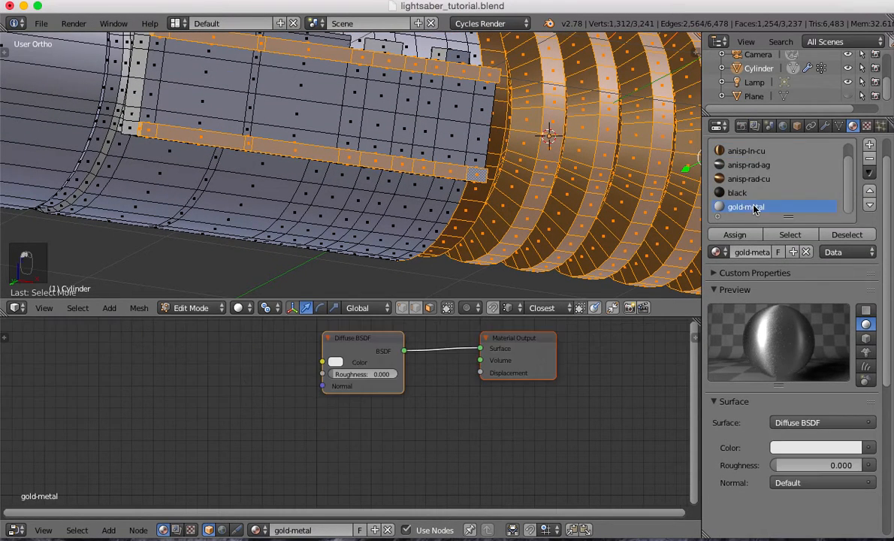
pyautogui.click(735, 234)
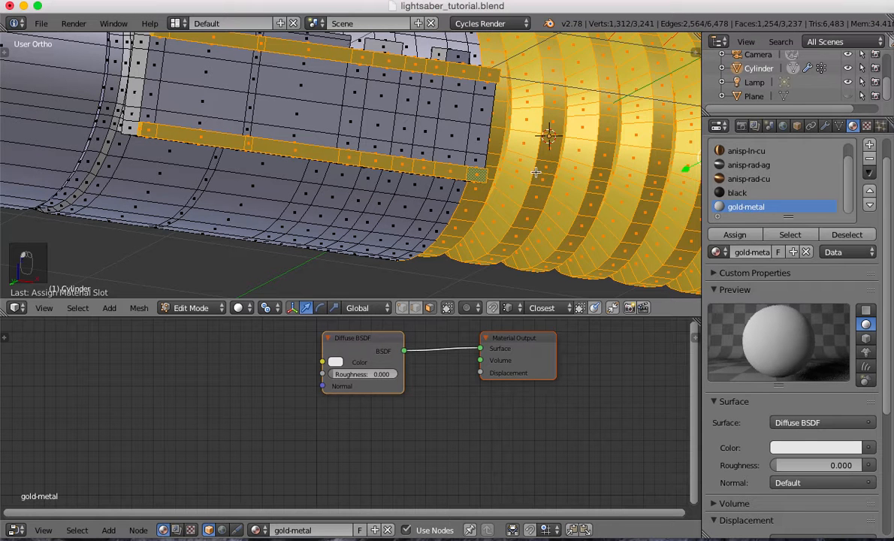
pyautogui.press('super+z')
# Box-deselect the grip and neck faces in front wireframe view, keeping only the control box rims selected, and return to solid shading
pyautogui.scroll(-6, 499, 175)
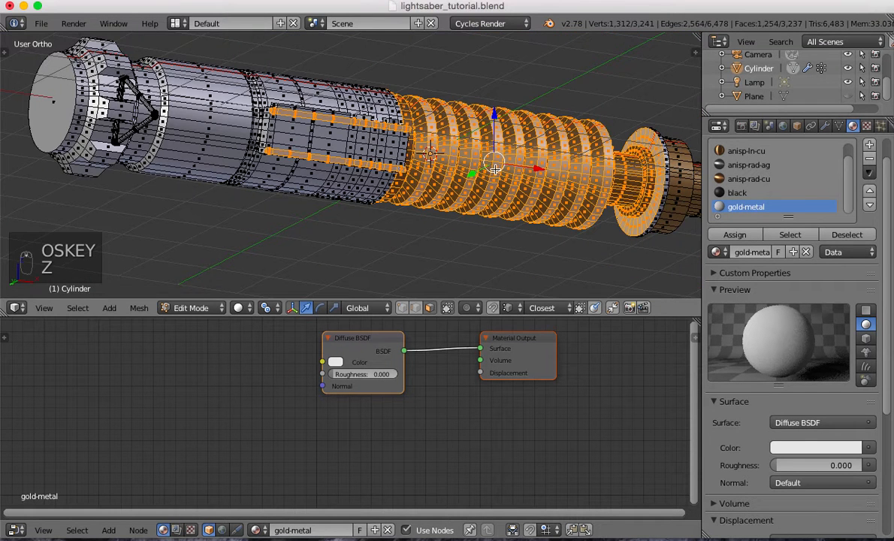
pyautogui.press('KP_1')
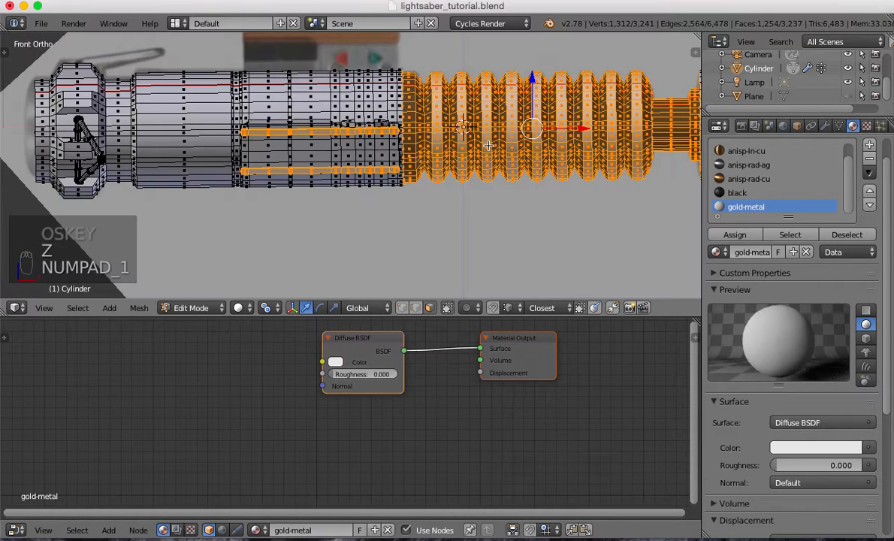
pyautogui.press('z')
pyautogui.scroll(-4, 490, 169)
pyautogui.press('b')
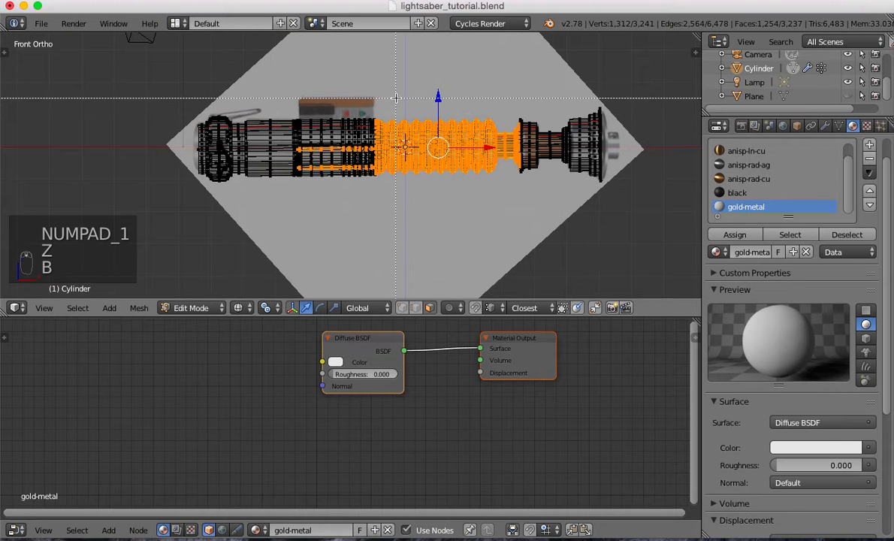
pyautogui.moveTo(374, 98); pyautogui.dragTo(547, 234)
pyautogui.moveTo(547, 234); pyautogui.dragTo(548, 235, button='middle')
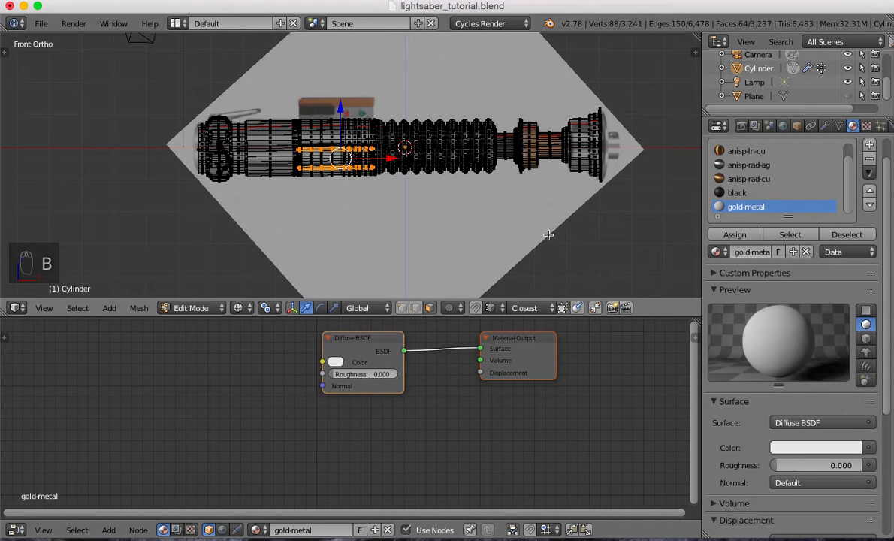
pyautogui.press('z')
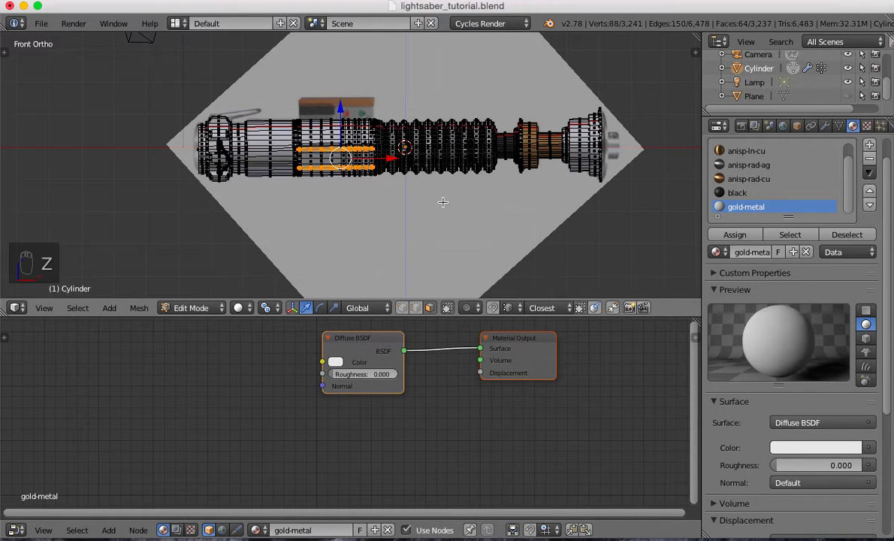
# Assign gold-metal to the selected rim faces of the control box and return to object mode
pyautogui.scroll(8, 466, 204)
pyautogui.moveTo(466, 204); pyautogui.dragTo(418, 191, button='middle')
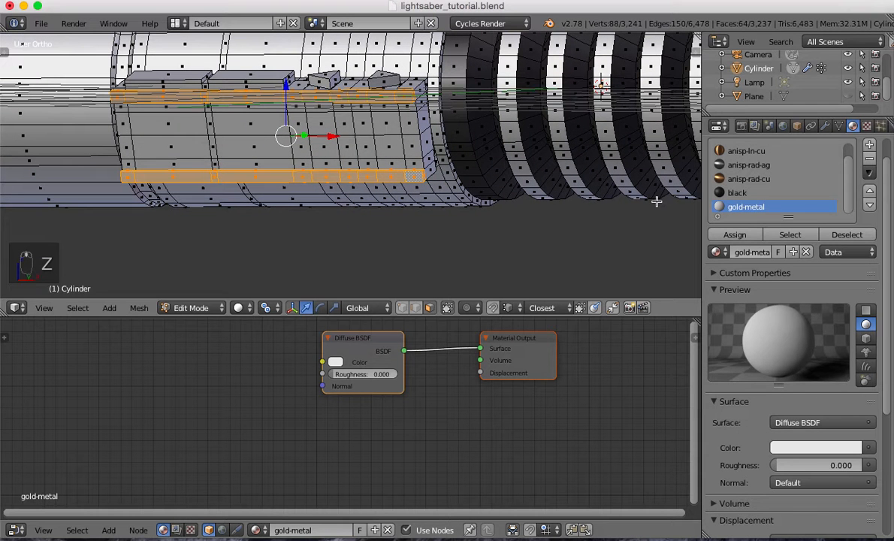
pyautogui.click(739, 235)
pyautogui.press('Tab')
pyautogui.moveTo(450, 173); pyautogui.dragTo(527, 172, button='middle')
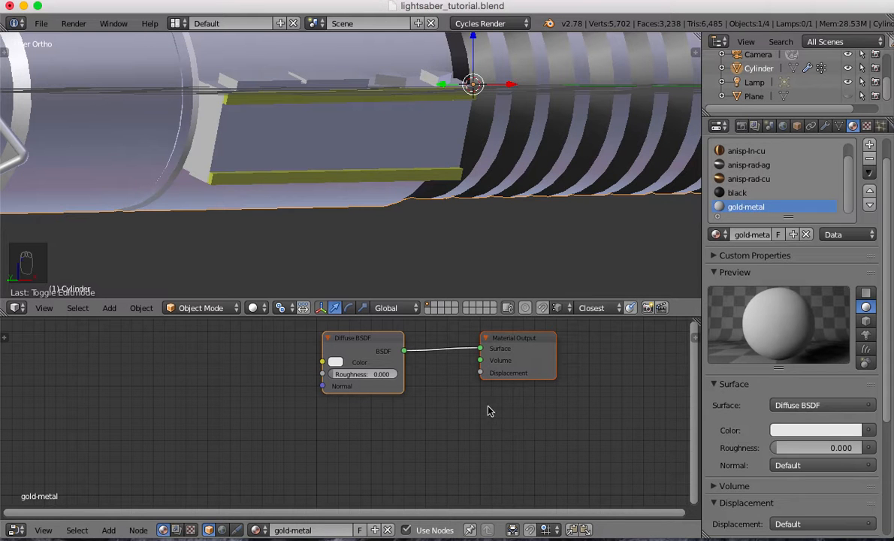
# Replace gold-metal's Diffuse BSDF node with a Mix Shader linked to the Material Output's Surface
pyautogui.click(381, 349)
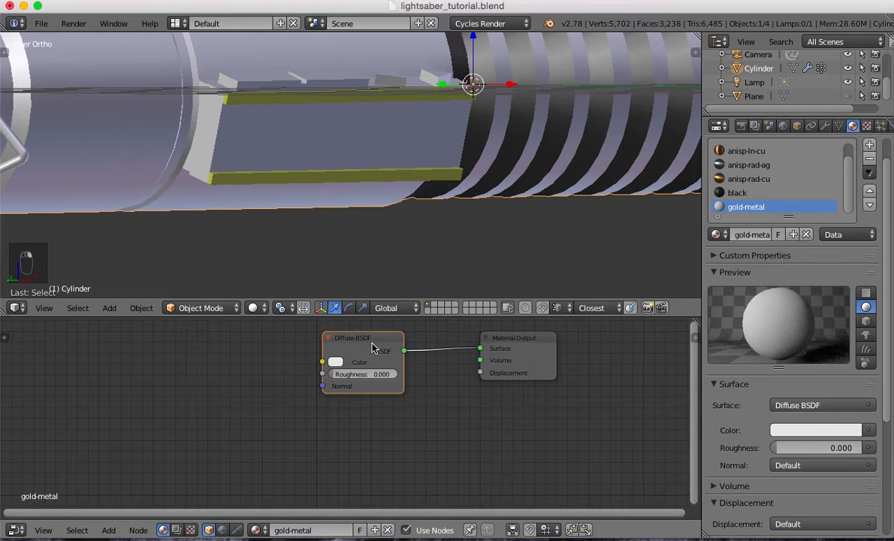
pyautogui.press('x')
pyautogui.hotkey('shift', 'a')
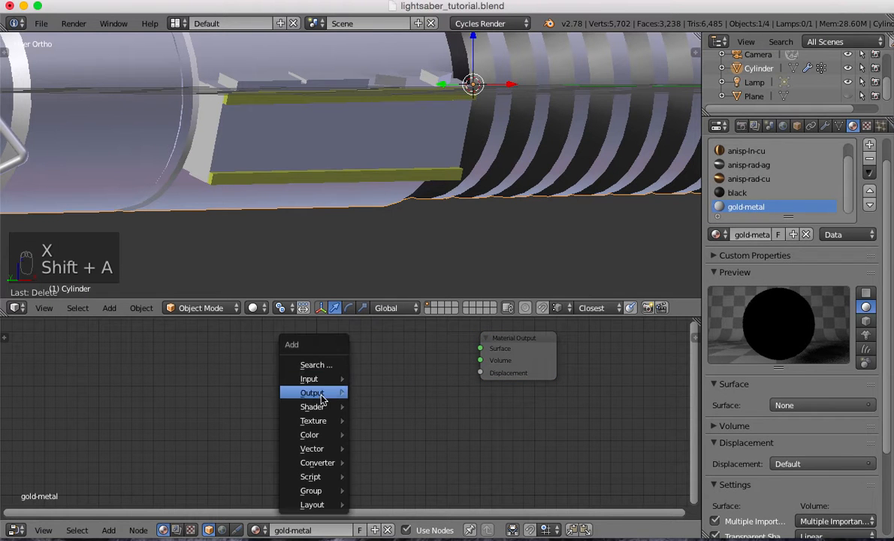
pyautogui.moveTo(315, 407)
pyautogui.click(399, 284)
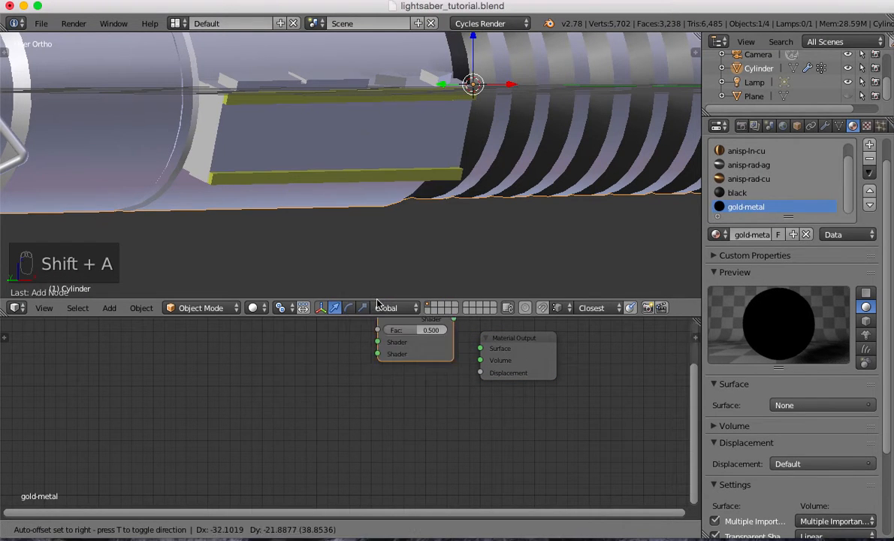
pyautogui.click(384, 360)
pyautogui.moveTo(419, 356); pyautogui.dragTo(480, 348)
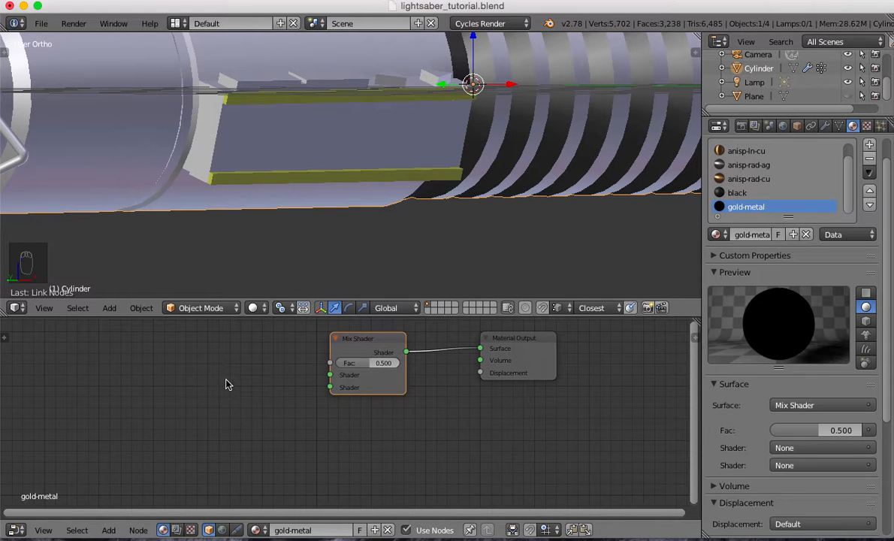
# Add a Glossy BSDF node and link it to the Mix Shader's first shader input
pyautogui.moveTo(218, 373); pyautogui.dragTo(282, 375, button='middle')
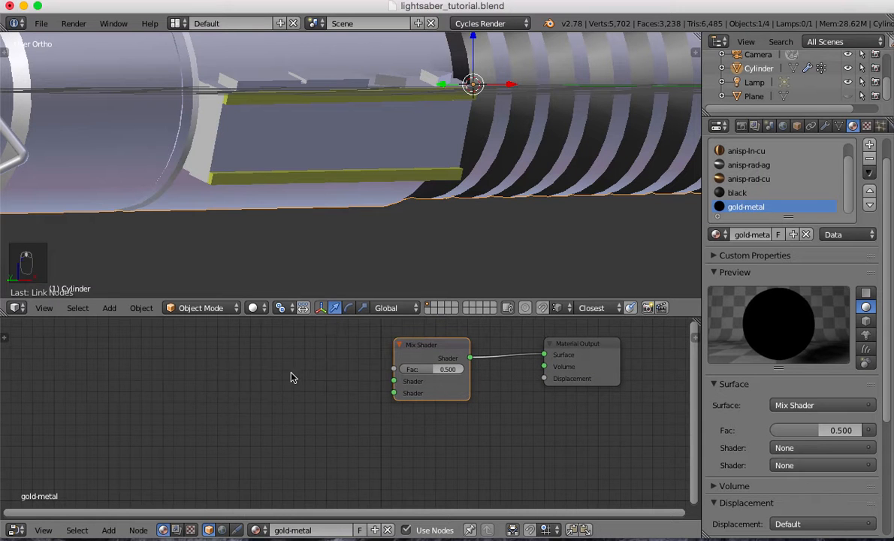
pyautogui.hotkey('shift', 'a')
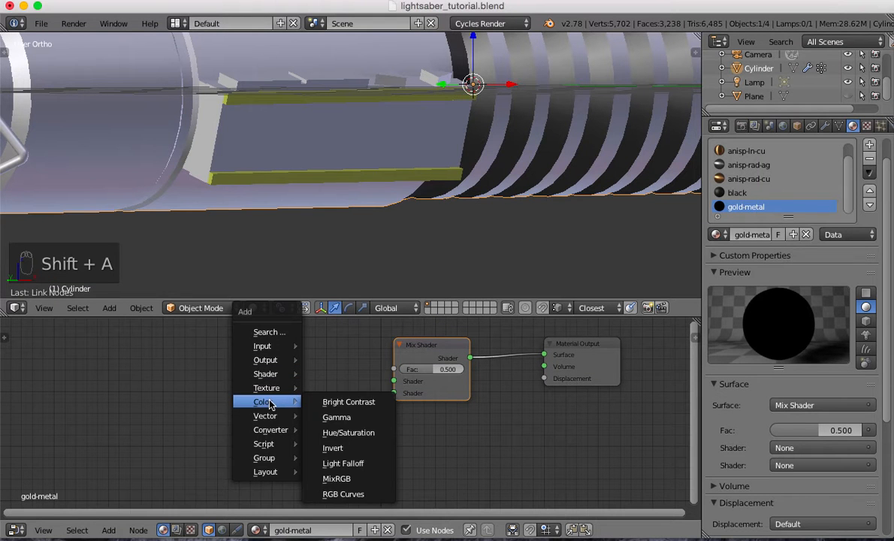
pyautogui.moveTo(271, 375)
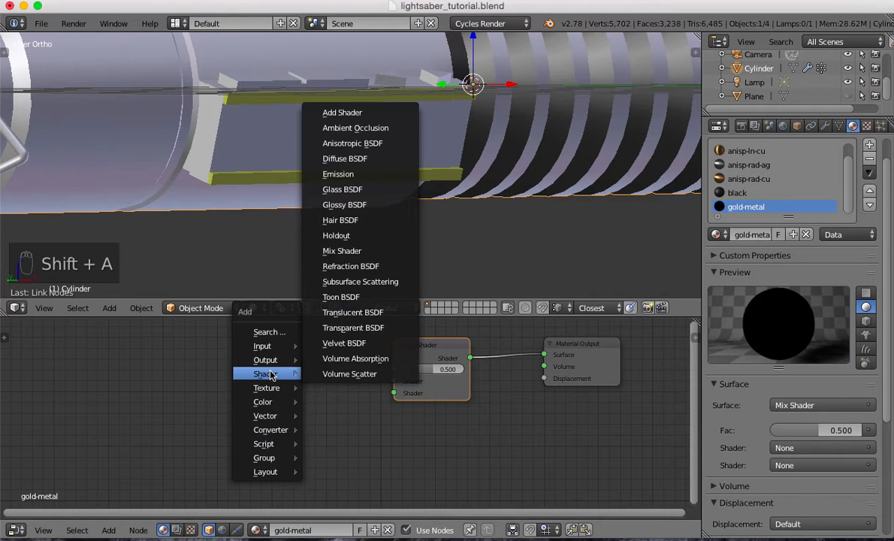
pyautogui.click(353, 204)
pyautogui.click(263, 334)
pyautogui.moveTo(343, 350); pyautogui.dragTo(394, 381)
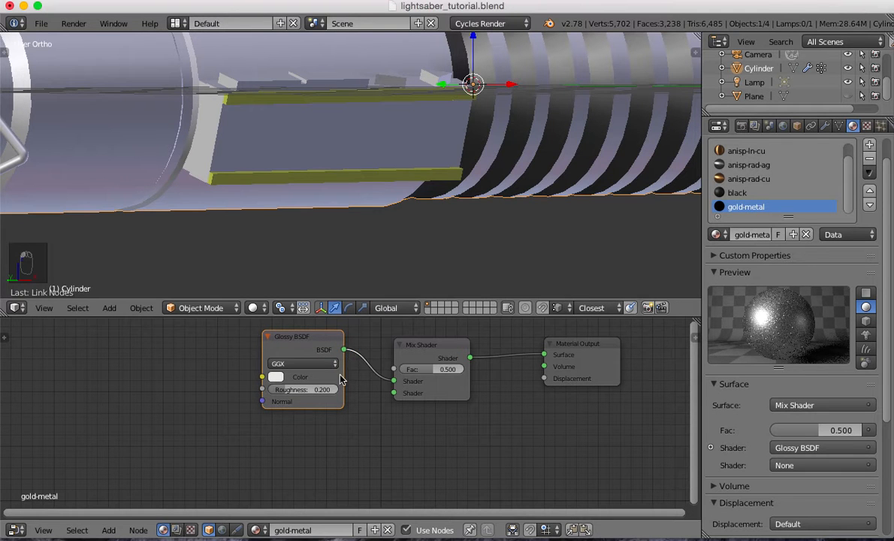
# Duplicate the Glossy BSDF below the original and link the copy to the Mix Shader's second shader input
pyautogui.hotkey('shift', 'd')
pyautogui.click(348, 444)
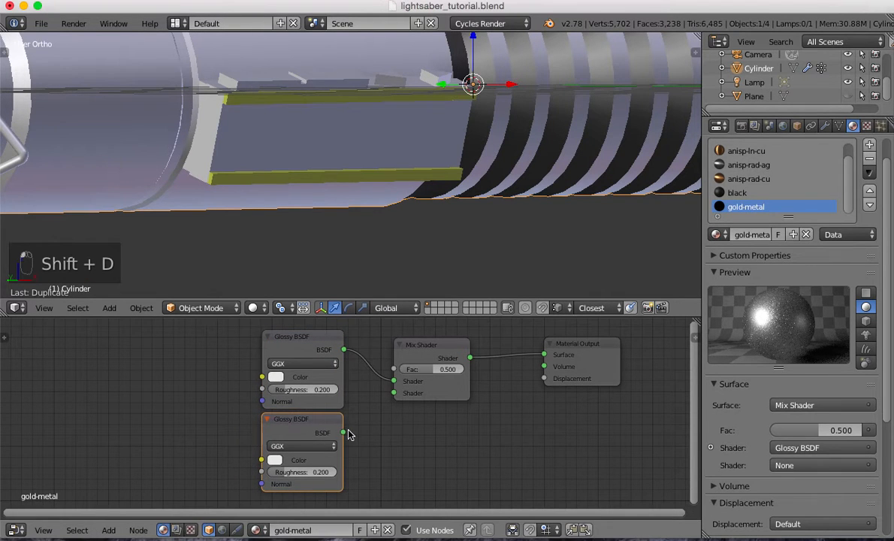
pyautogui.moveTo(344, 433); pyautogui.dragTo(393, 397)
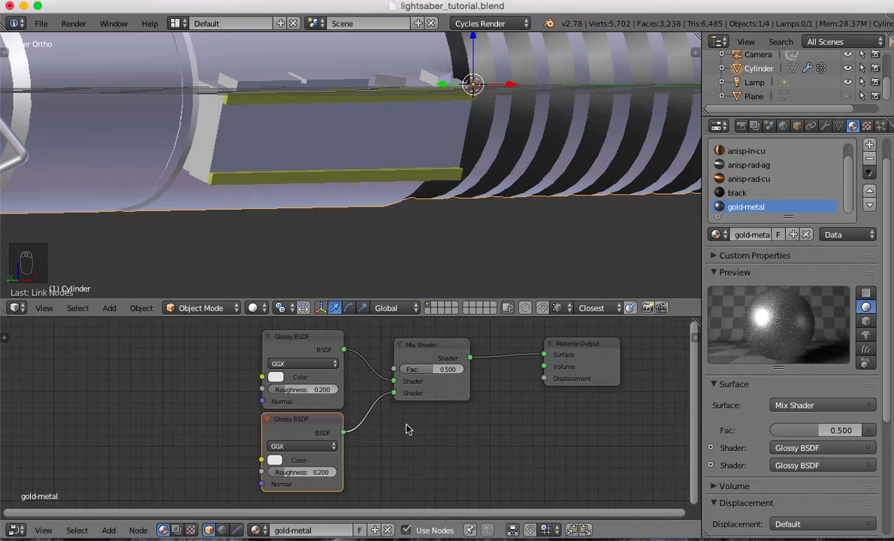
# Set the roughness of the upper Glossy BSDF to 0.15 and of the lower one to 0.05
pyautogui.click(304, 390)
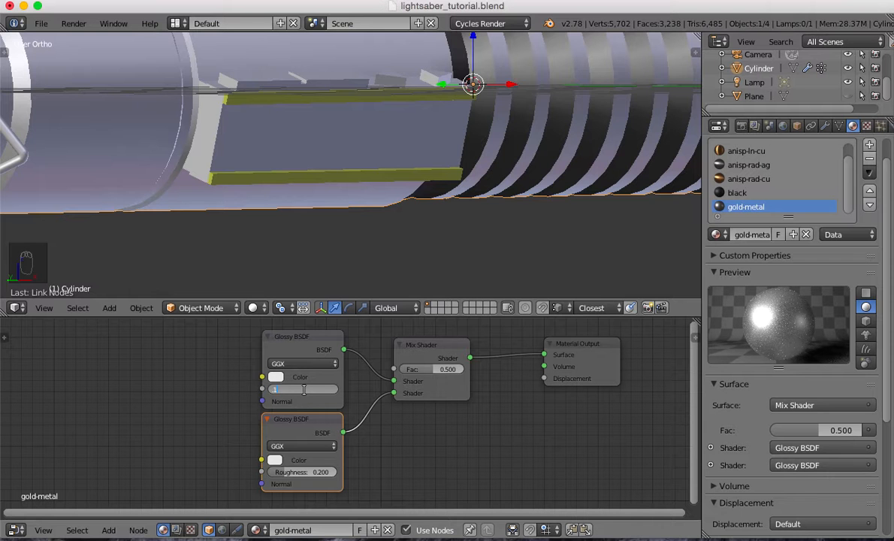
pyautogui.write('.15')
pyautogui.press('Return')
pyautogui.click(290, 472)
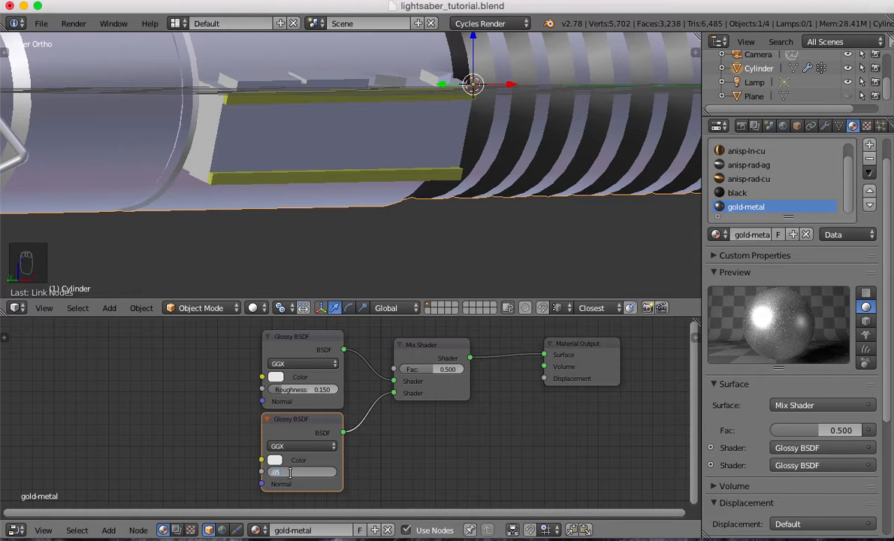
pyautogui.write('.05')
pyautogui.press('Return')
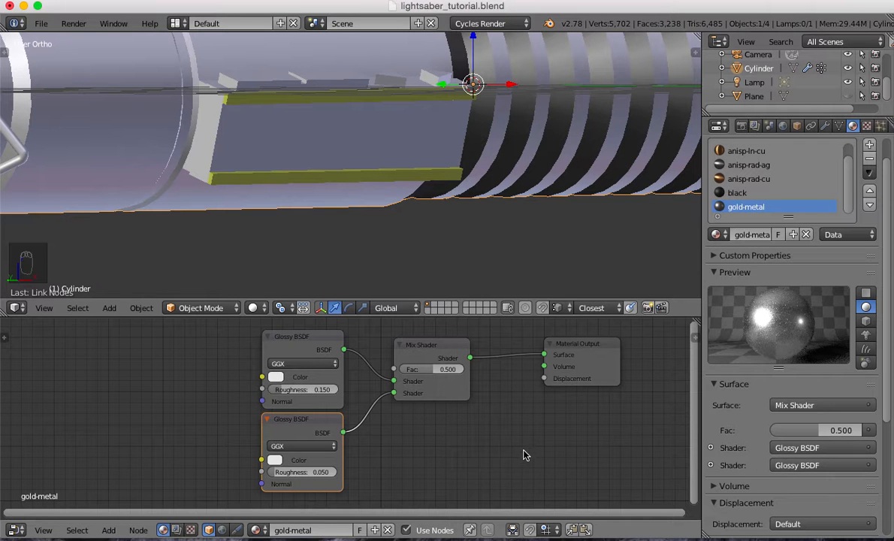
# Add a MixRGB node and link its color output to the Color inputs of both Glossy BSDF nodes
pyautogui.moveTo(461, 427); pyautogui.dragTo(505, 427, button='middle')
pyautogui.hotkey('shift', 'a')
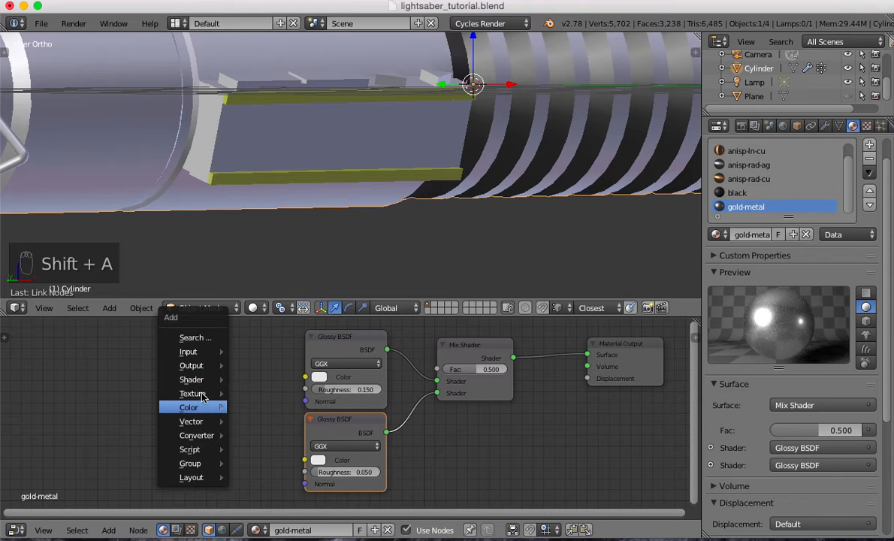
pyautogui.moveTo(210, 407)
pyautogui.click(262, 483)
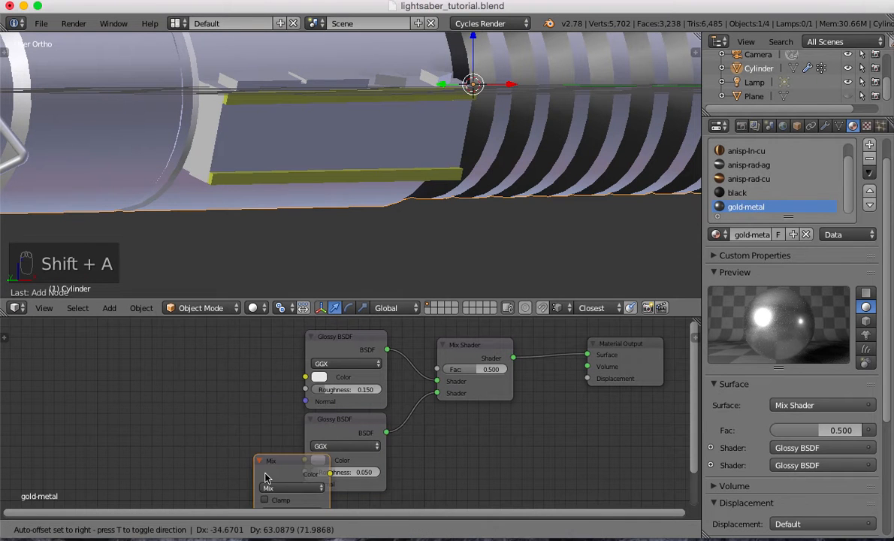
pyautogui.click(172, 386)
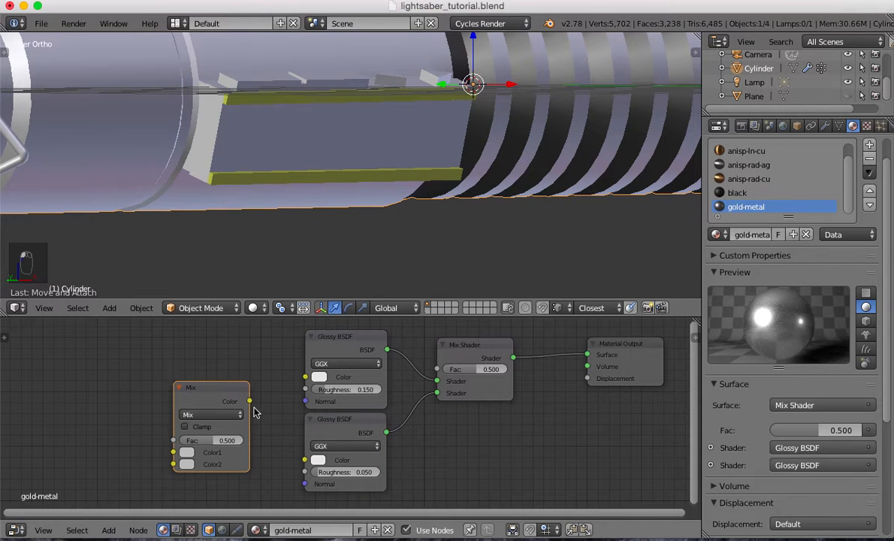
pyautogui.moveTo(305, 376); pyautogui.dragTo(305, 460)
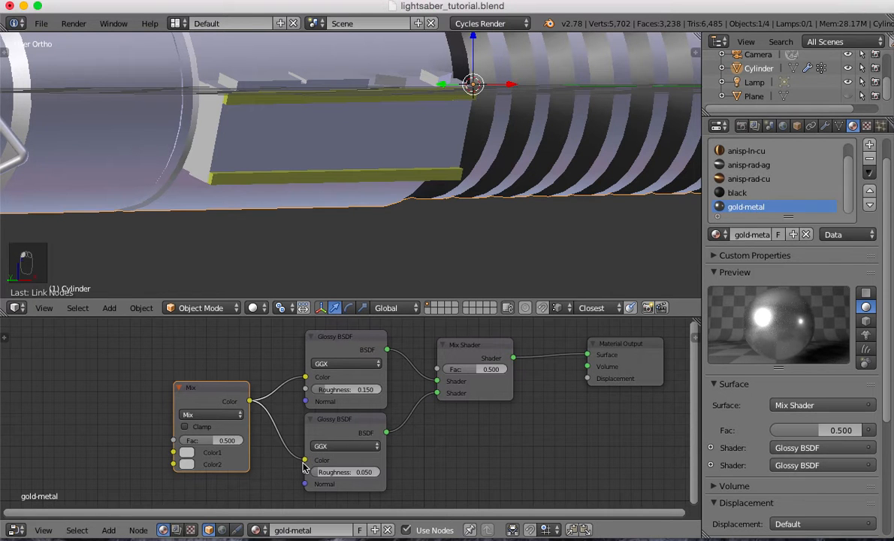
# Set the MixRGB node's Color1 to white and its Color2 to hex ffde57
pyautogui.press('Home')
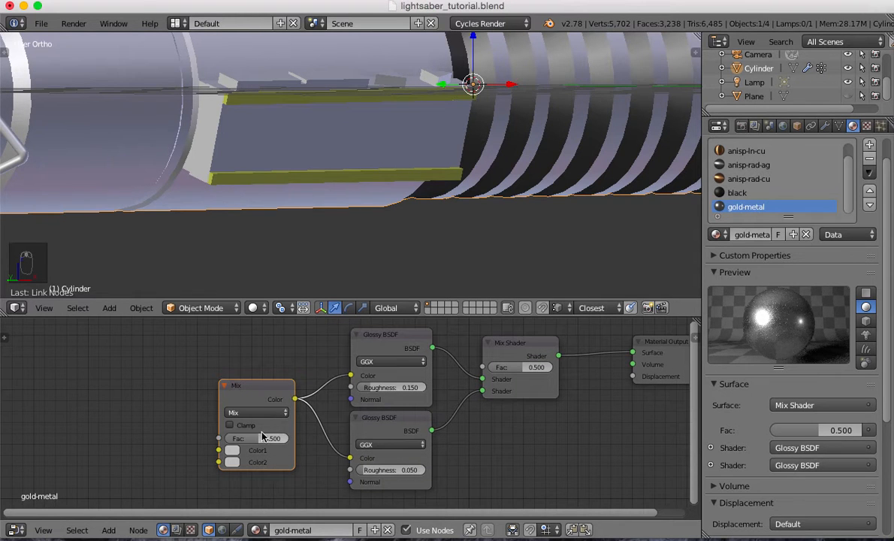
pyautogui.click(230, 451)
pyautogui.moveTo(316, 309); pyautogui.dragTo(317, 291)
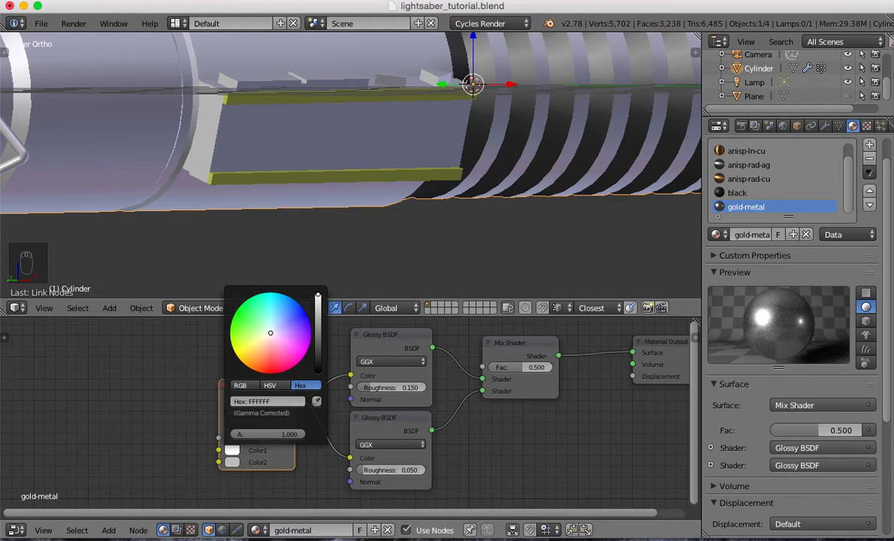
pyautogui.click(232, 462)
pyautogui.click(267, 414)
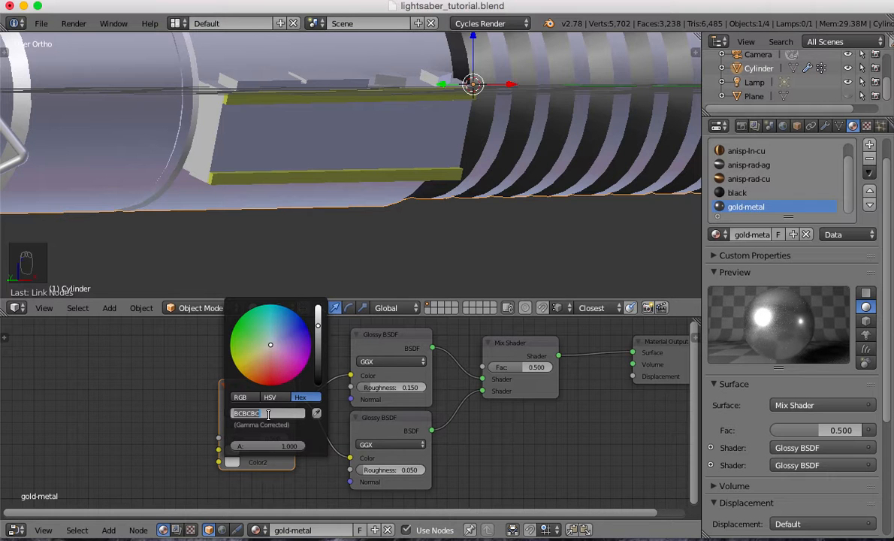
pyautogui.write('ff')
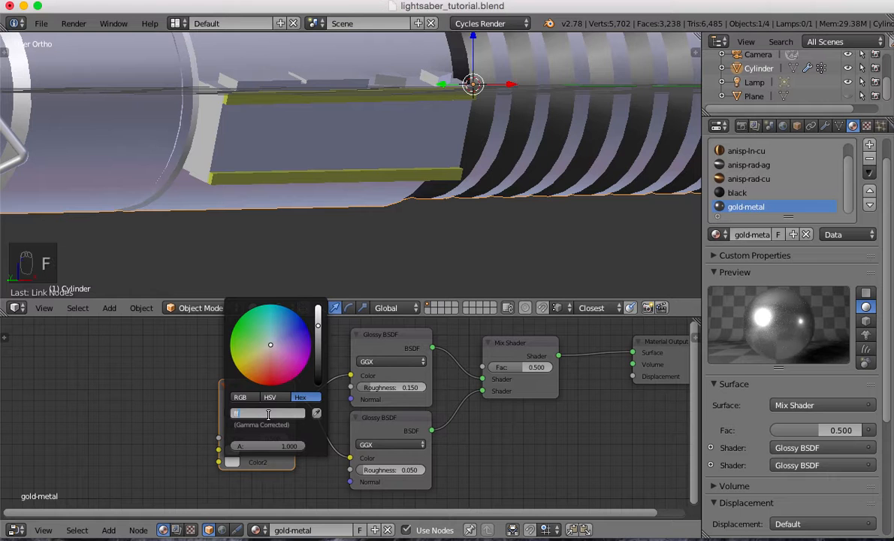
pyautogui.write('de57')
pyautogui.press('Return')
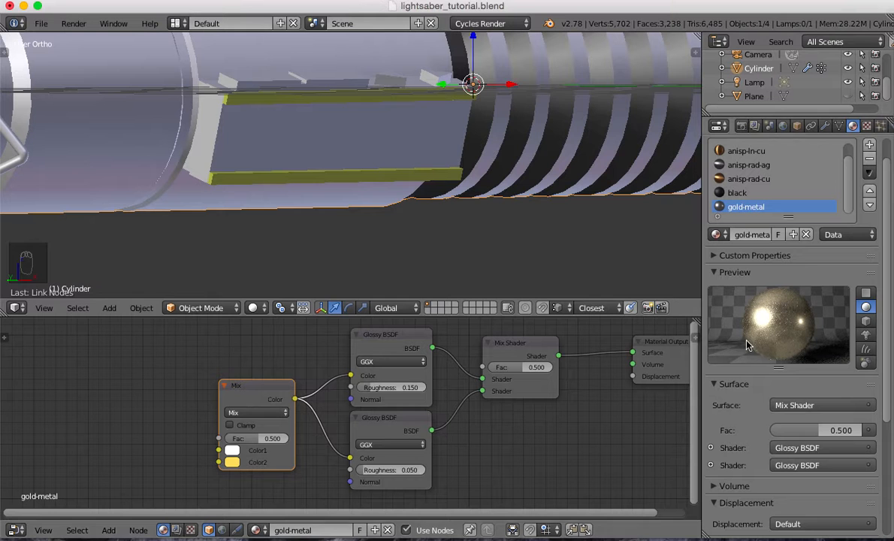
# Add an Invert node and link its Color output to the Fac input of the MixRGB node
pyautogui.moveTo(143, 388); pyautogui.dragTo(266, 388, button='middle')
pyautogui.scroll(-2, 241, 402)
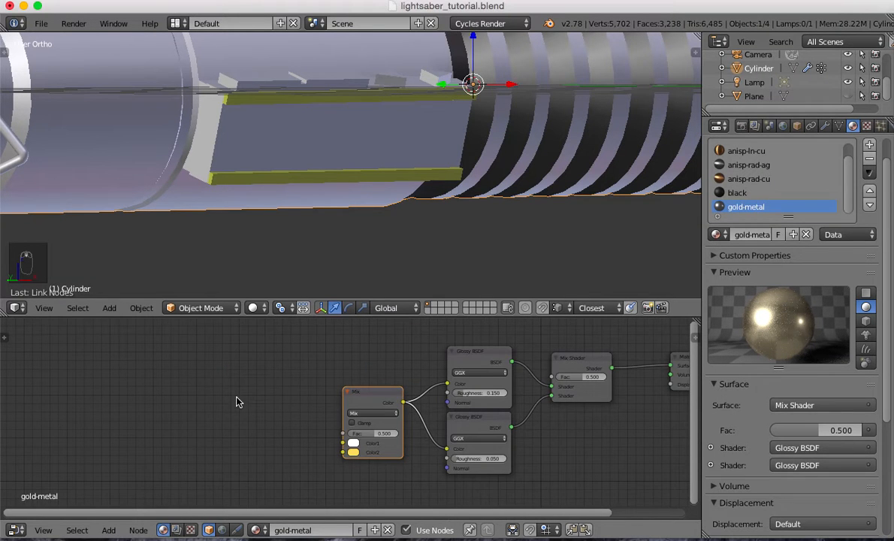
pyautogui.hotkey('shift', 'a')
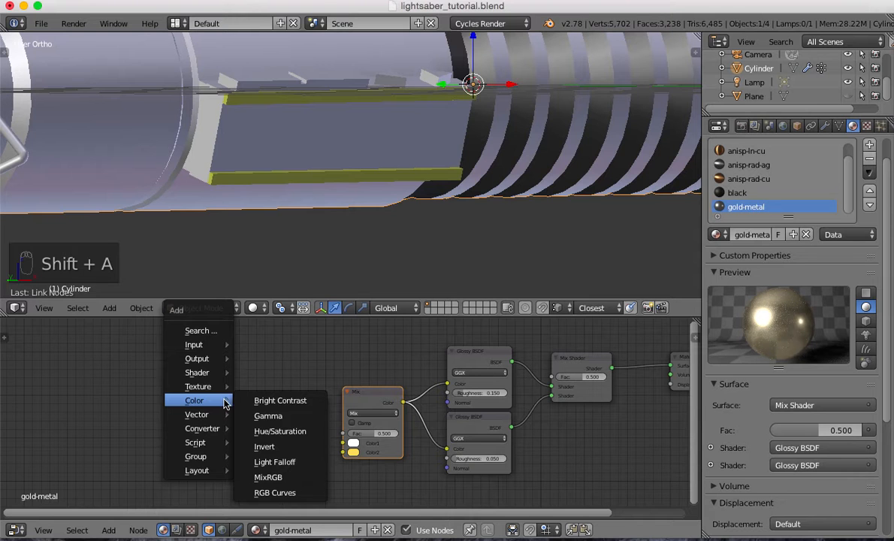
pyautogui.click(264, 446)
pyautogui.click(230, 411)
pyautogui.moveTo(293, 419); pyautogui.dragTo(343, 436)
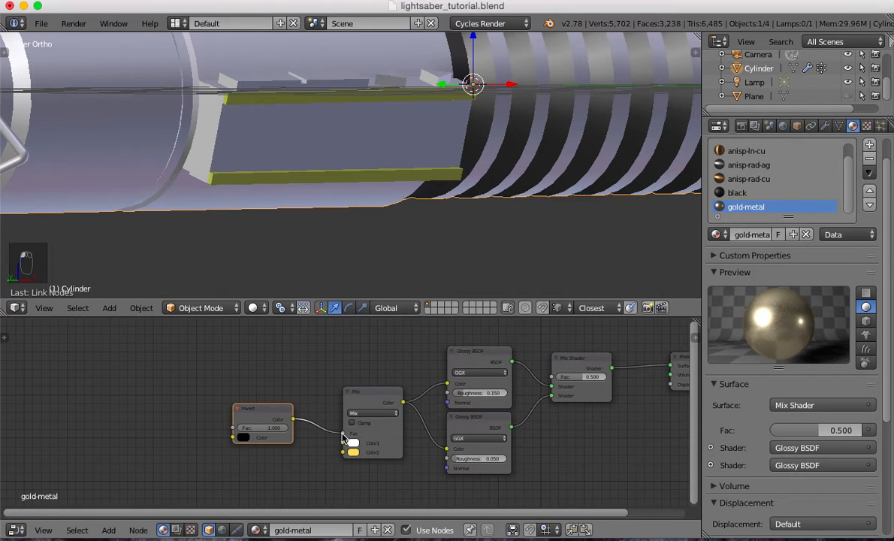
# Add a Layer Weight node above the Invert node and set its Blend to 0.2
pyautogui.moveTo(313, 447); pyautogui.dragTo(399, 447, button='middle')
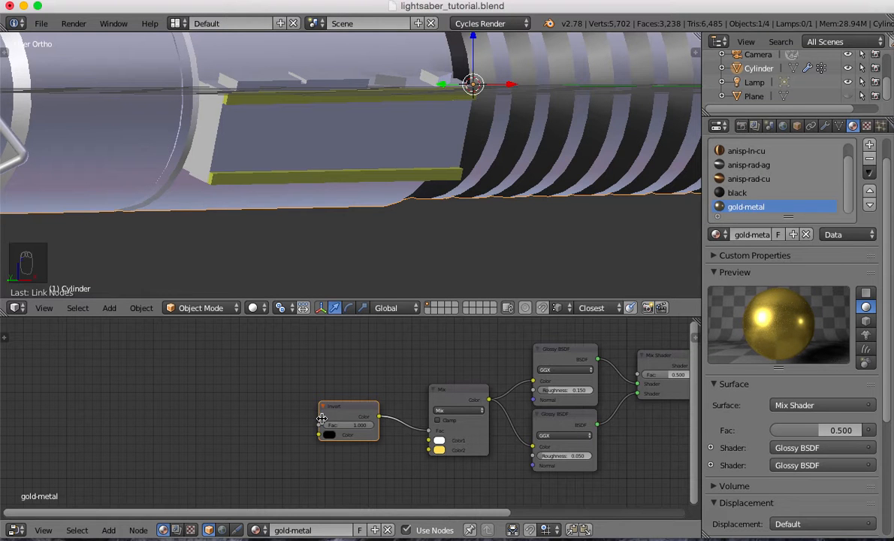
pyautogui.hotkey('shift', 'a')
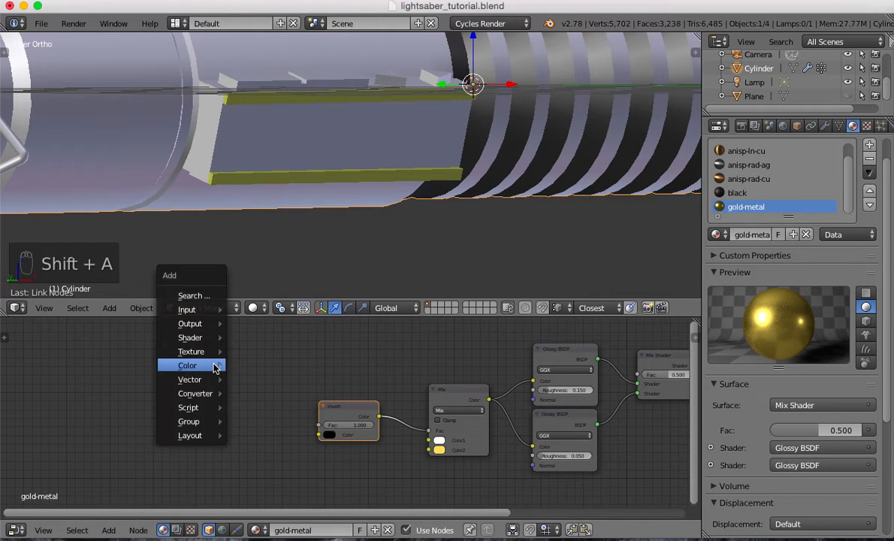
pyautogui.moveTo(216, 366)
pyautogui.moveTo(197, 308)
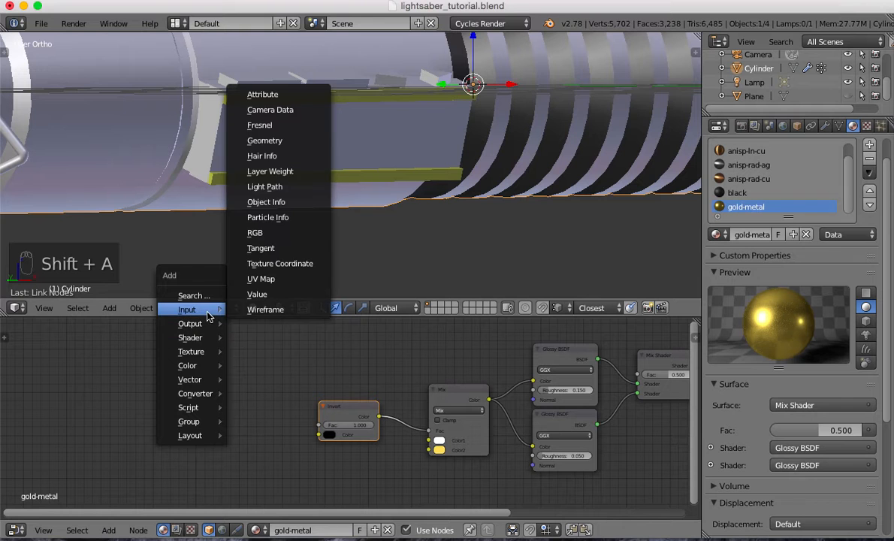
pyautogui.click(304, 171)
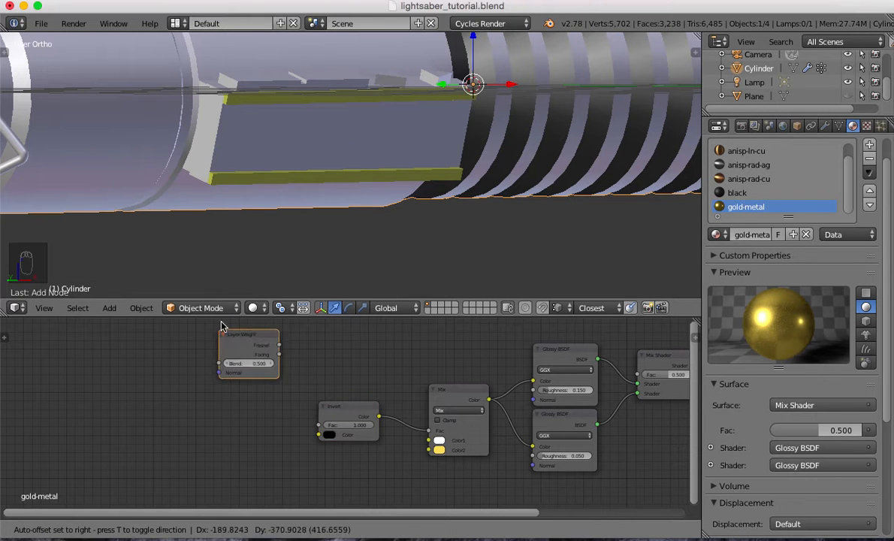
pyautogui.click(214, 331)
pyautogui.doubleClick(246, 356)
pyautogui.press('Return')
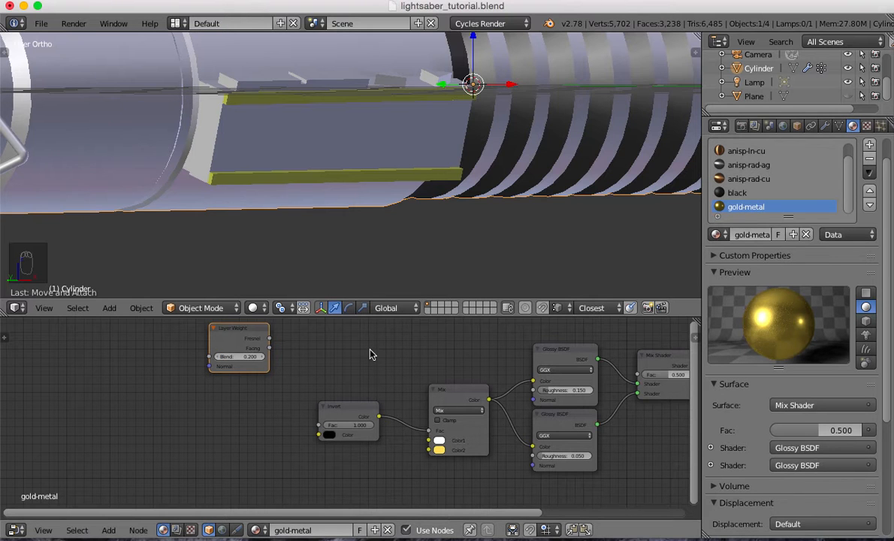
# Link the Layer Weight's Fresnel output to the Invert node's Color and its Facing output to the Mix Shader's Fac
pyautogui.moveTo(270, 338); pyautogui.dragTo(317, 437)
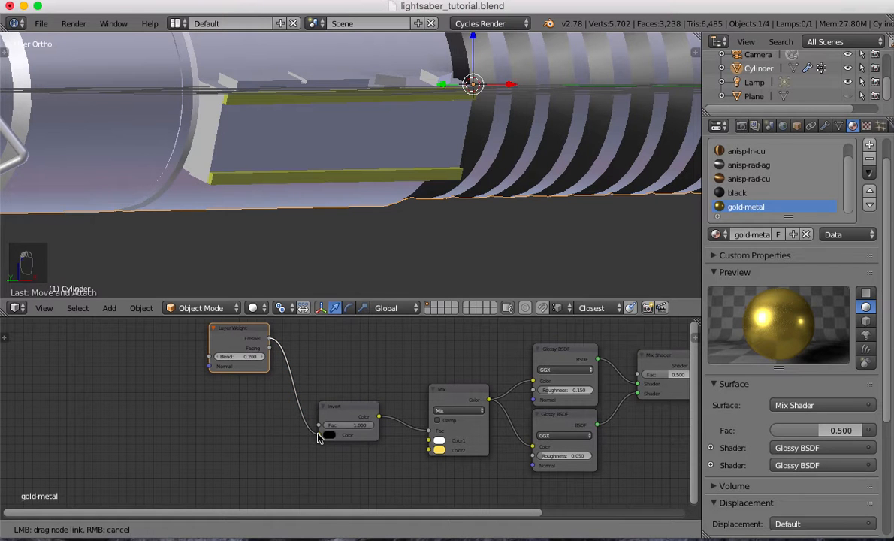
pyautogui.moveTo(318, 437); pyautogui.dragTo(319, 436)
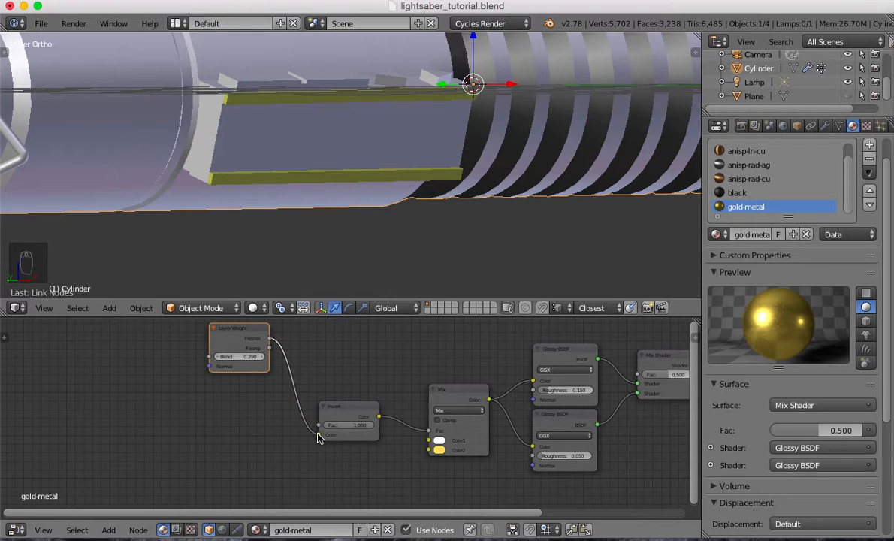
pyautogui.moveTo(380, 336); pyautogui.dragTo(213, 344, button='middle')
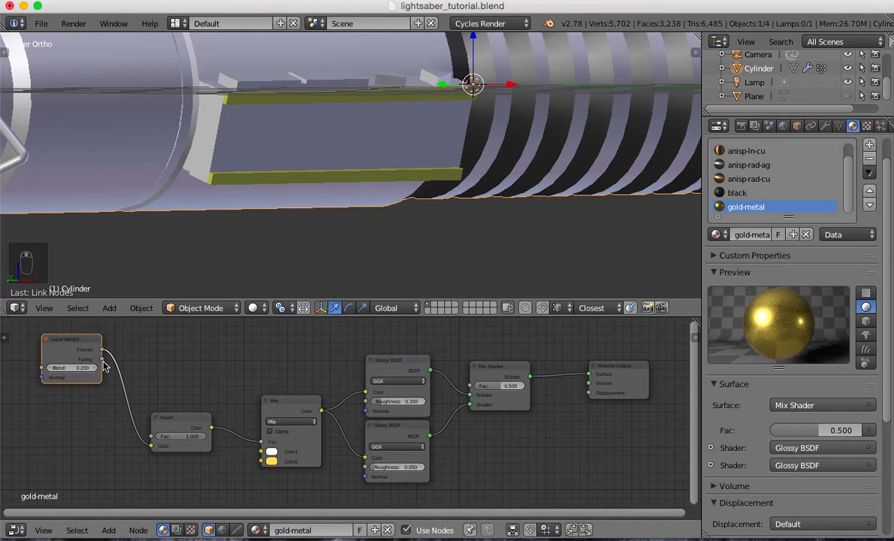
pyautogui.moveTo(102, 359); pyautogui.dragTo(470, 386)
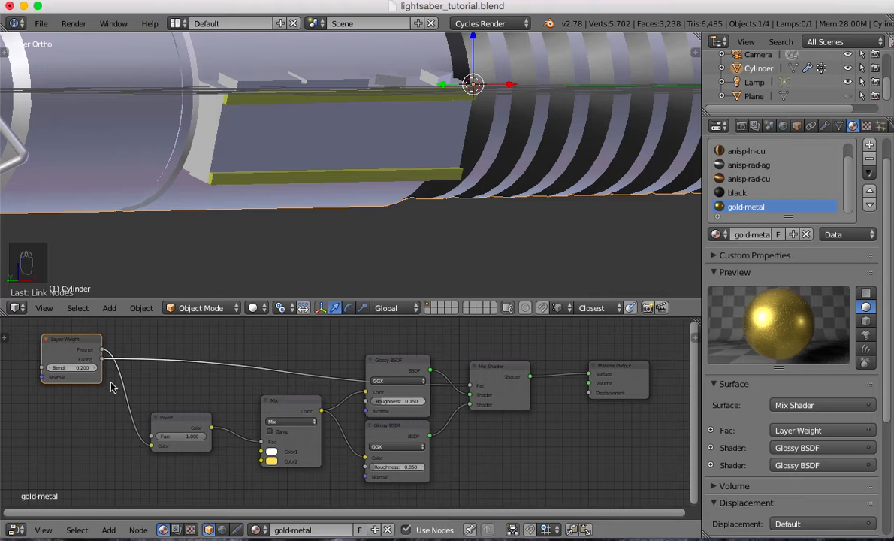
# Move the Layer Weight node clear of the others and insert an RGB Curves node between its Fresnel output and the Invert node
pyautogui.moveTo(82, 340); pyautogui.dragTo(116, 423)
pyautogui.scroll(-2, 120, 421)
pyautogui.moveTo(124, 421); pyautogui.dragTo(190, 449, button='middle')
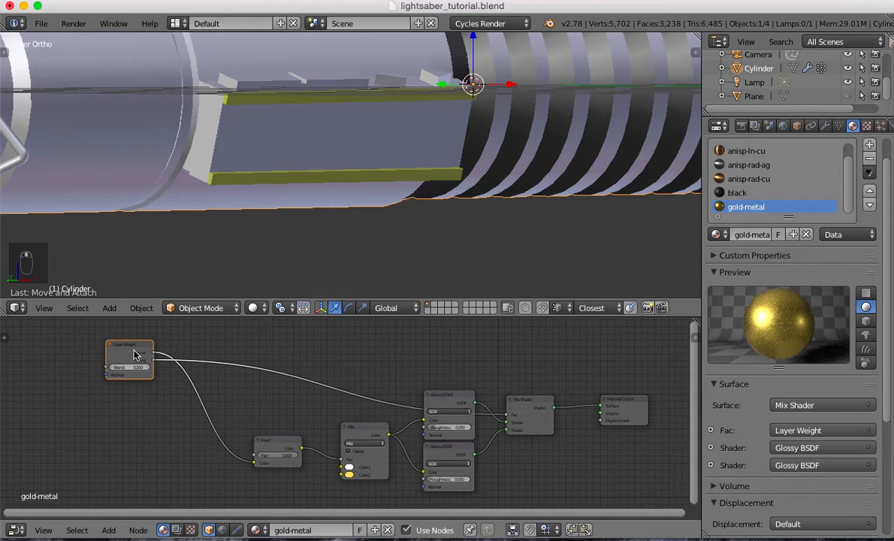
pyautogui.moveTo(133, 351); pyautogui.dragTo(132, 339)
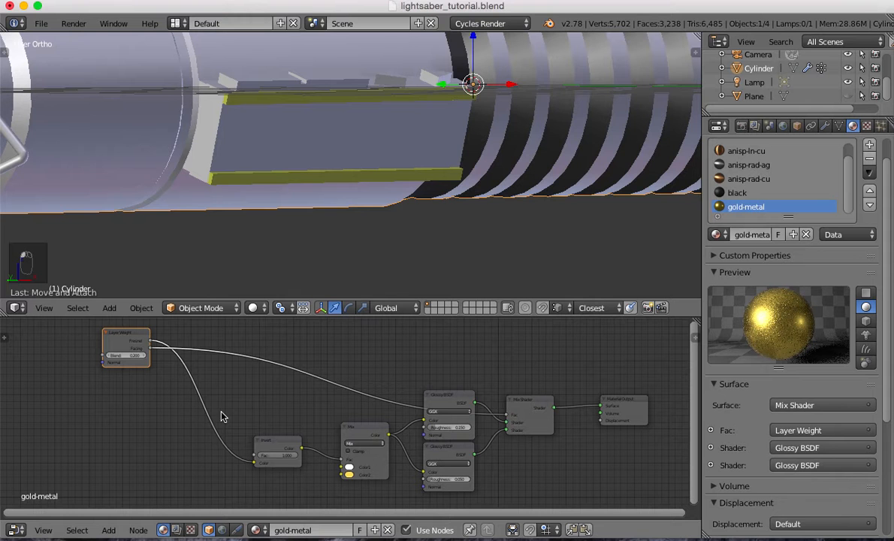
pyautogui.hotkey('shift', 'a')
pyautogui.moveTo(233, 420)
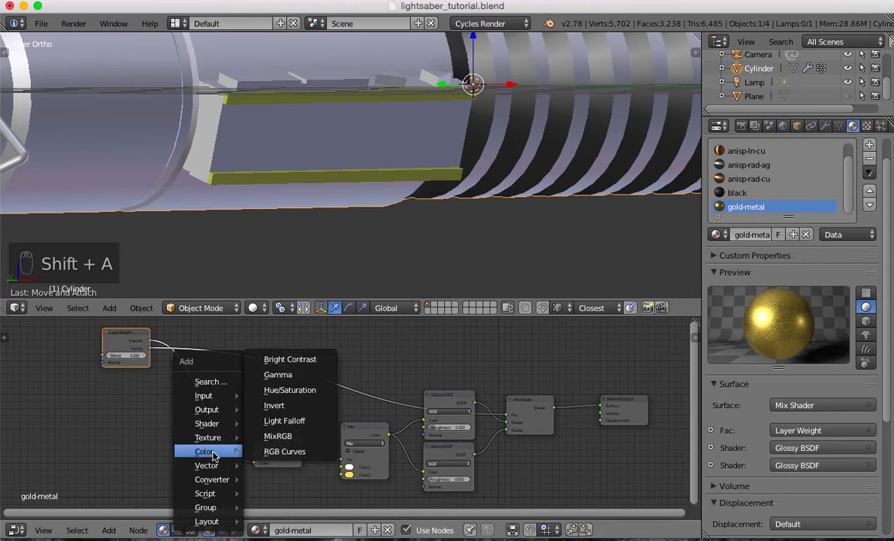
pyautogui.moveTo(207, 454)
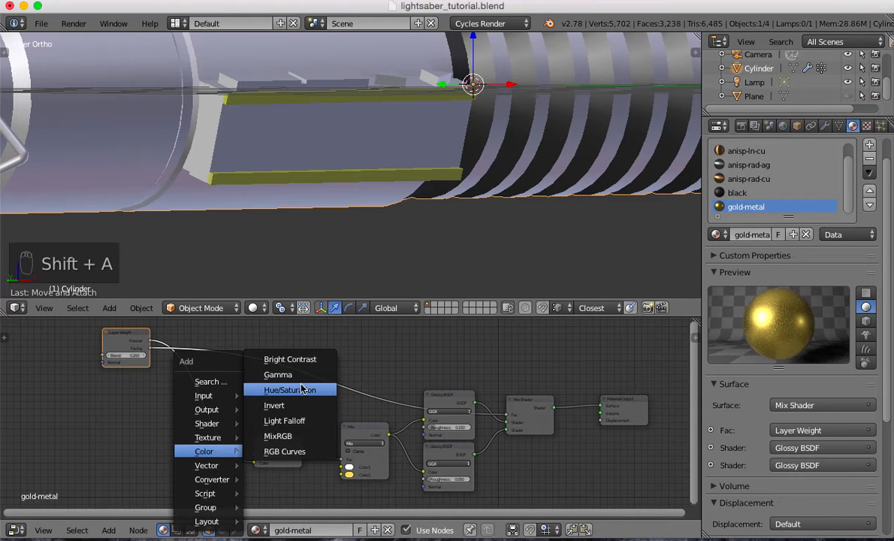
pyautogui.click(289, 452)
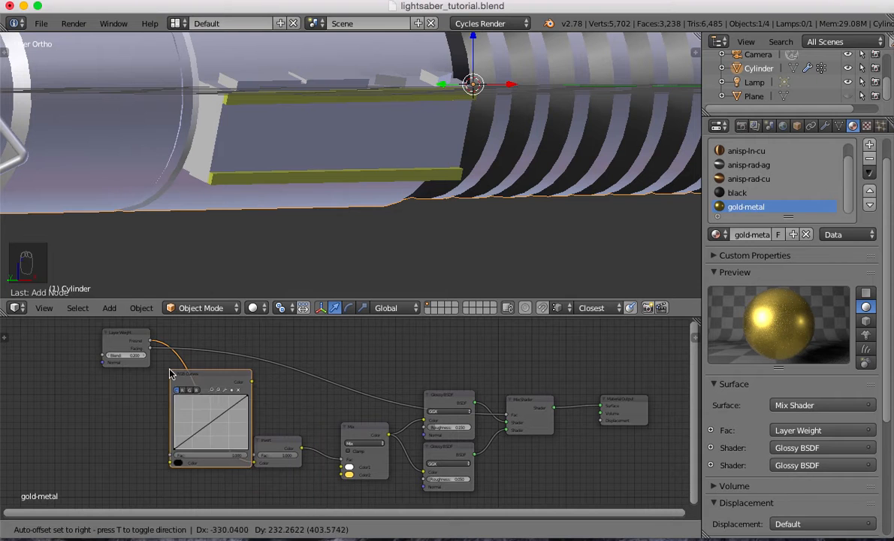
pyautogui.click(146, 373)
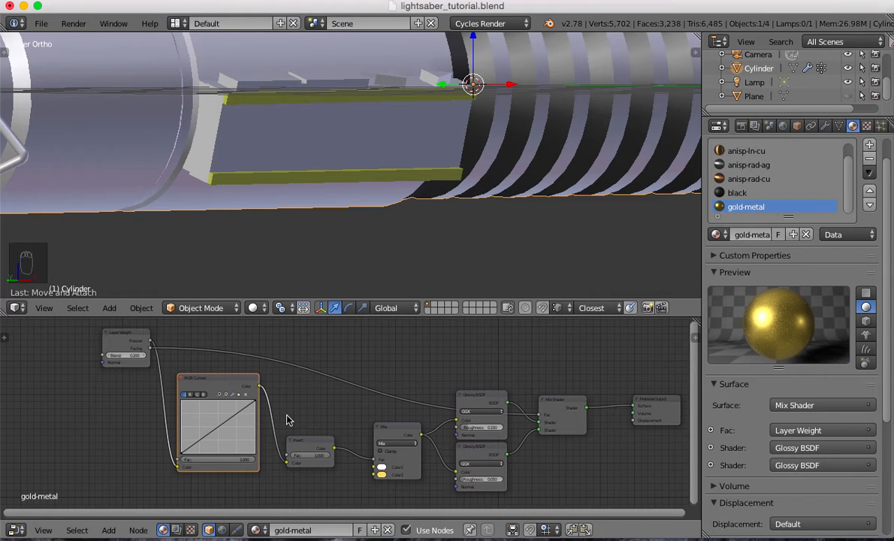
# Duplicate the RGB Curves node and insert the copy into the link between Layer Weight's Facing output and the Mix Shader's Fac
pyautogui.hotkey('shift', 'd')
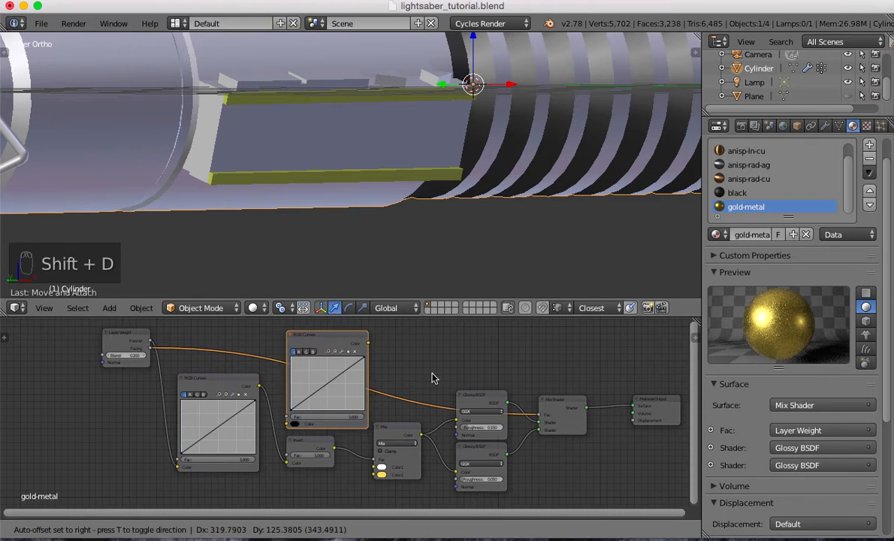
pyautogui.click(472, 367)
pyautogui.press('g')
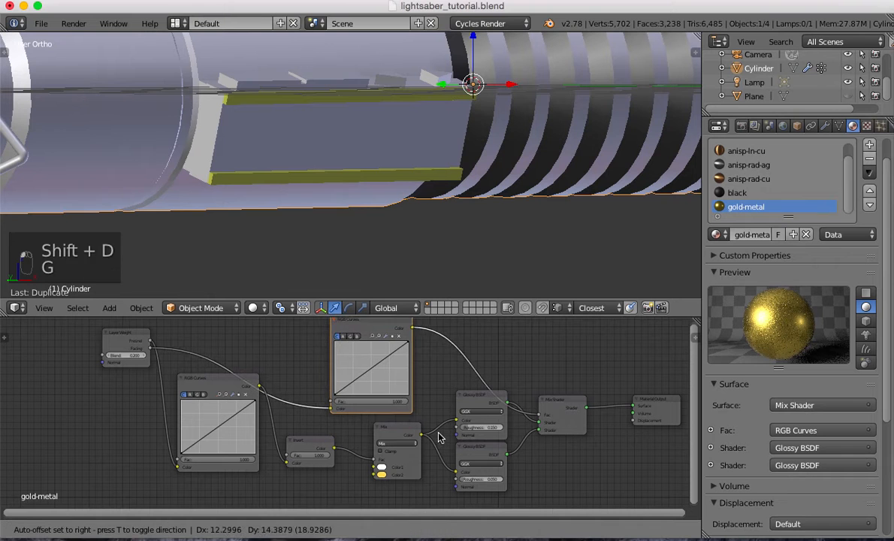
pyautogui.click(534, 411)
# Shape the Fresnel RGB curve with points at about (0.31, 0.24) and (0.58, 0.21), plus a third point high on the curve's steep rise
pyautogui.moveTo(347, 390); pyautogui.dragTo(459, 370, button='middle')
pyautogui.scroll(3, 433, 394)
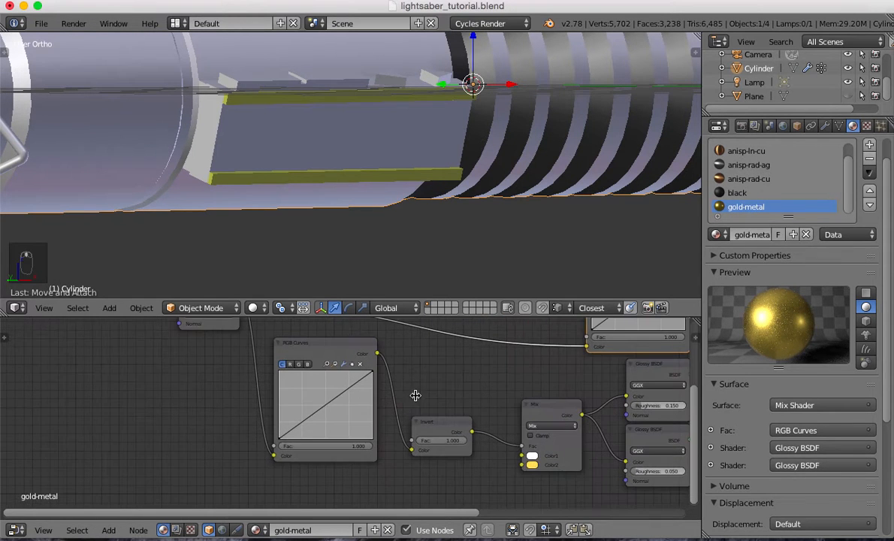
pyautogui.click(304, 424)
pyautogui.moveTo(303, 424); pyautogui.dragTo(307, 426)
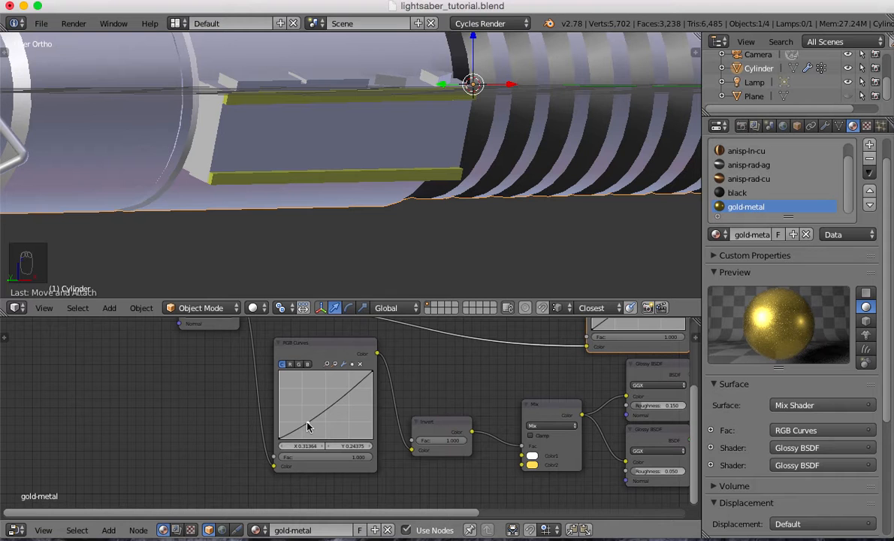
pyautogui.moveTo(333, 403); pyautogui.dragTo(332, 425)
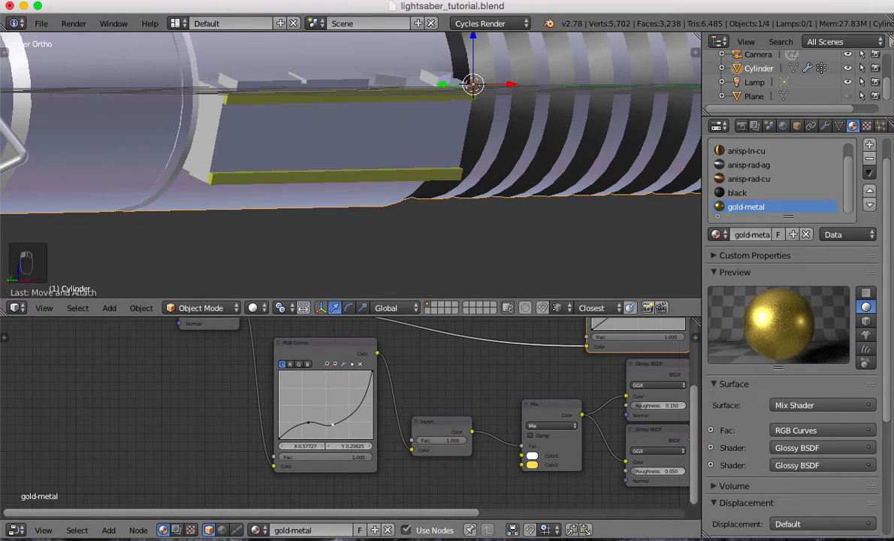
pyautogui.moveTo(350, 402); pyautogui.dragTo(343, 380)
# Shape the Facing RGB curve with points at about (0.17, 0.83), (0.32, 0.69) and (0.68, 0.80)
pyautogui.moveTo(454, 385); pyautogui.dragTo(177, 456, button='middle')
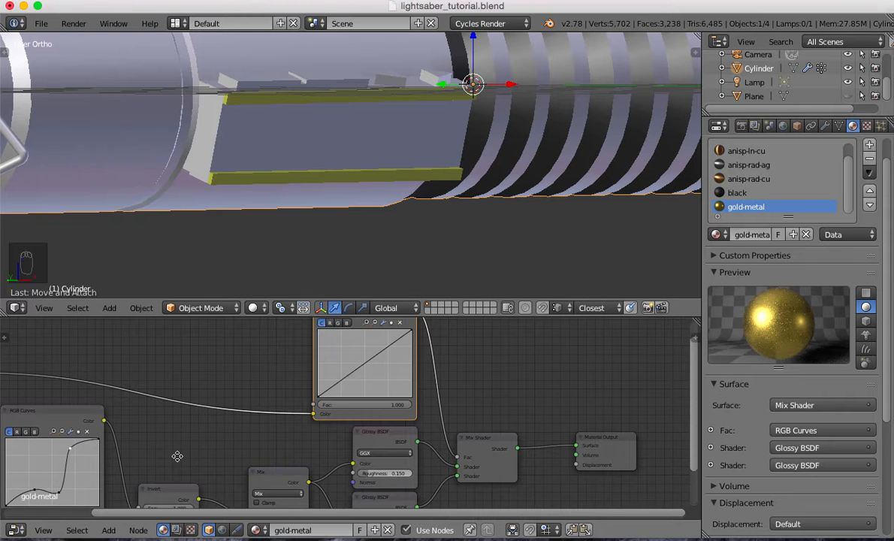
pyautogui.moveTo(335, 384); pyautogui.dragTo(336, 369)
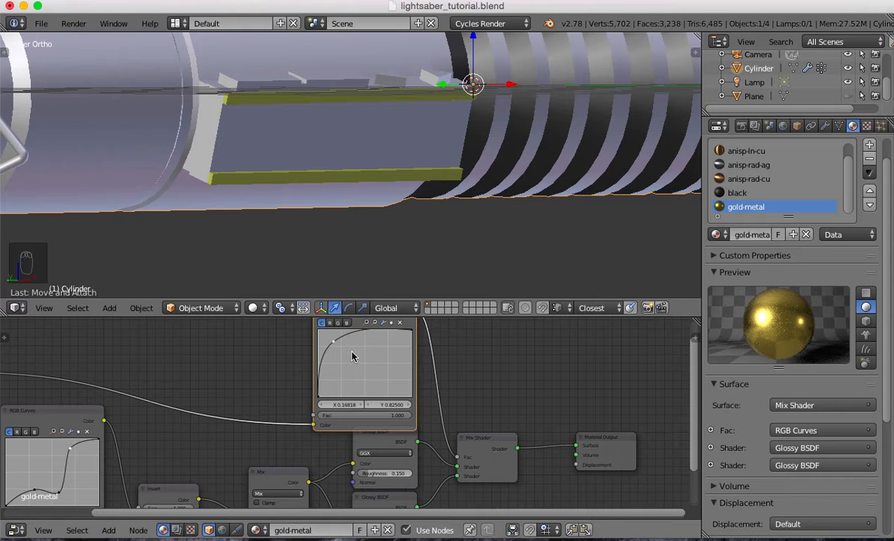
pyautogui.moveTo(345, 341); pyautogui.dragTo(348, 350)
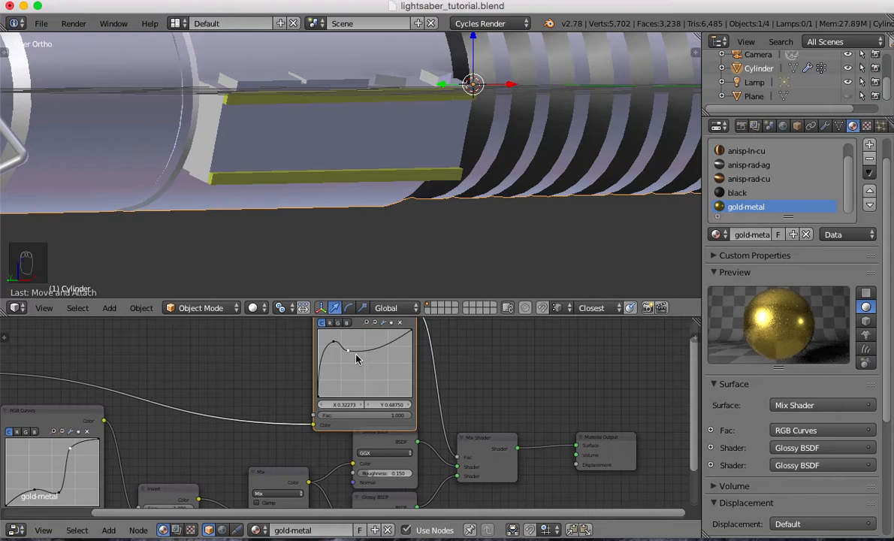
pyautogui.click(382, 344)
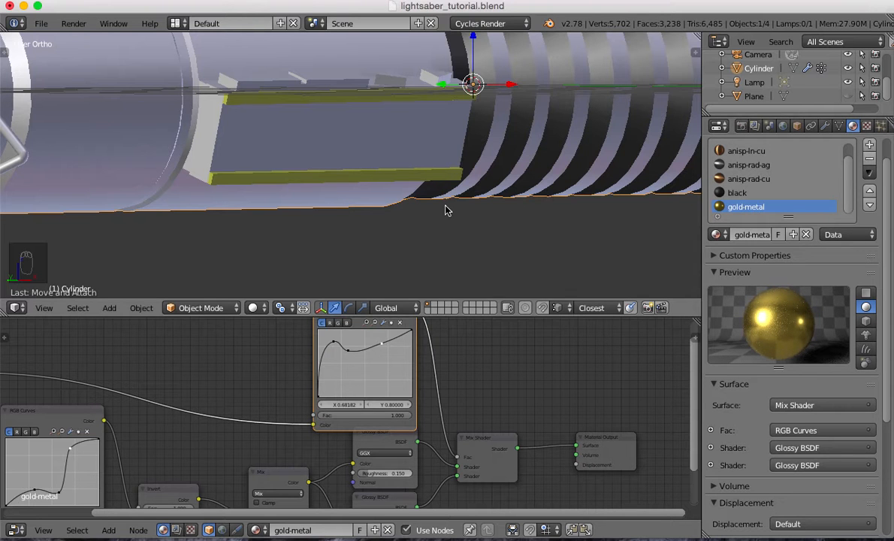
# Preview the gold strips on the control box in rendered shading, and return to solid shading
pyautogui.hotkey('shift', 'z')
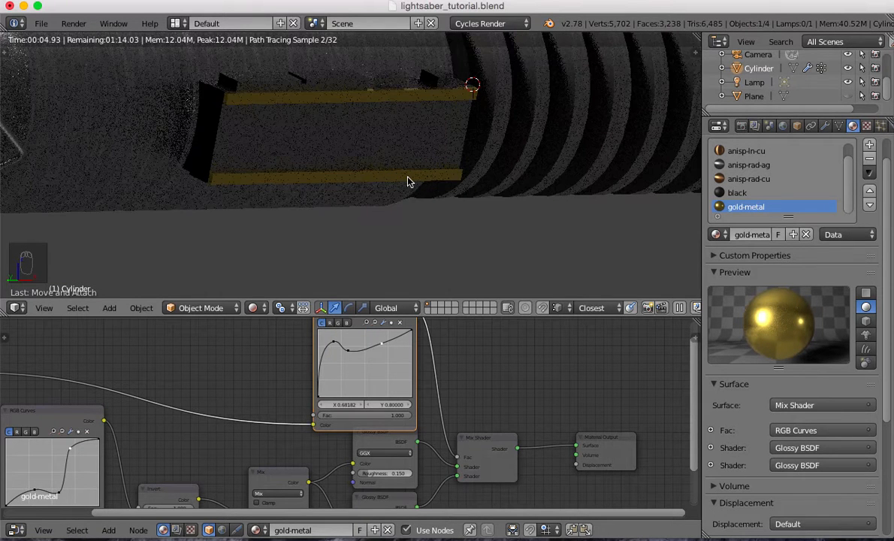
pyautogui.press('z')
pyautogui.press('z')
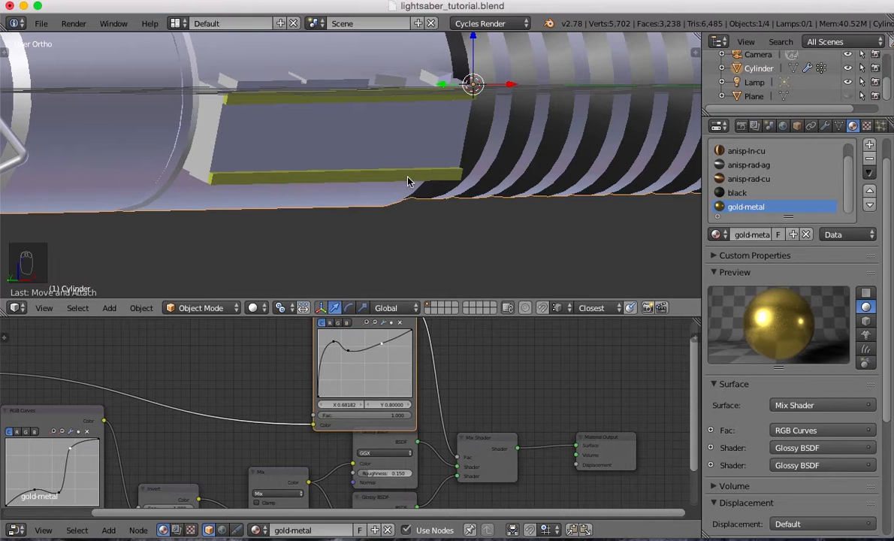
# Add a material slot using the black material, make it a separate copy and name it gray
pyautogui.moveTo(398, 165); pyautogui.dragTo(393, 180, button='middle')
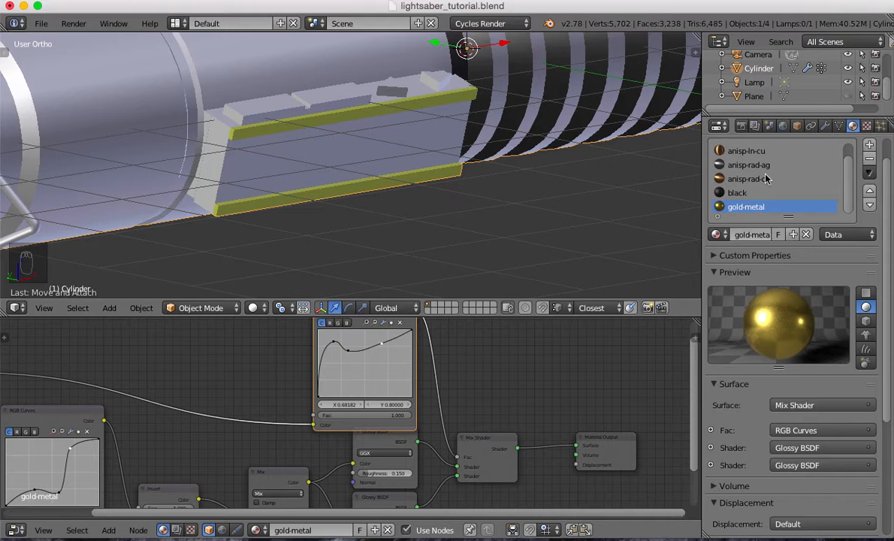
pyautogui.click(870, 145)
pyautogui.click(717, 234)
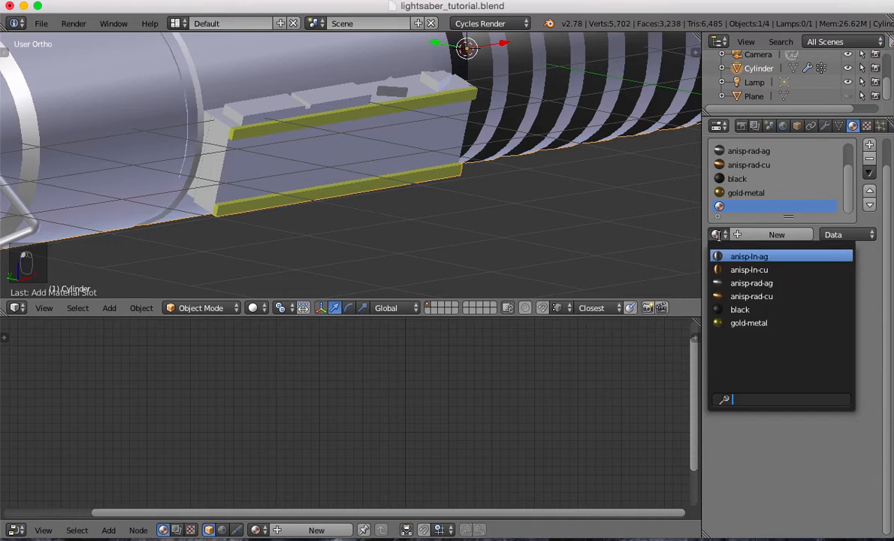
pyautogui.click(737, 308)
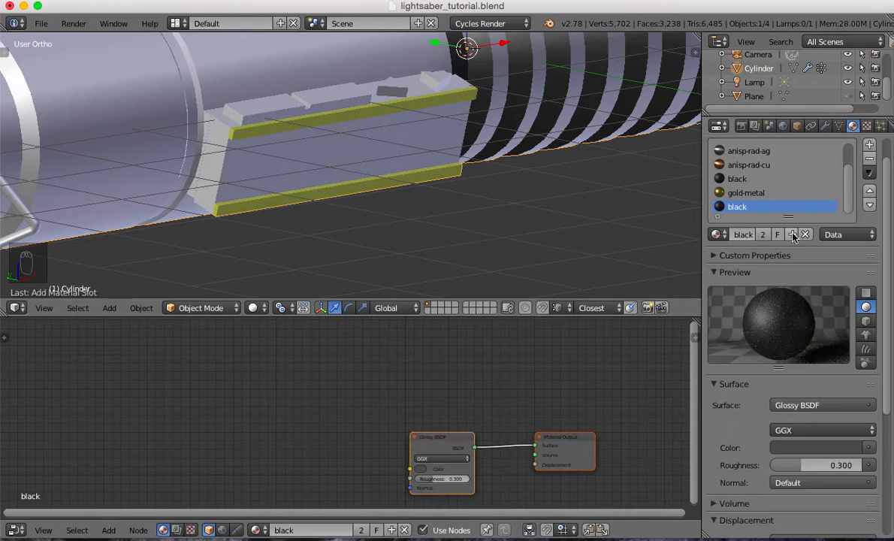
pyautogui.click(765, 236)
pyautogui.click(752, 234)
pyautogui.write('gray')
pyautogui.press('Return')
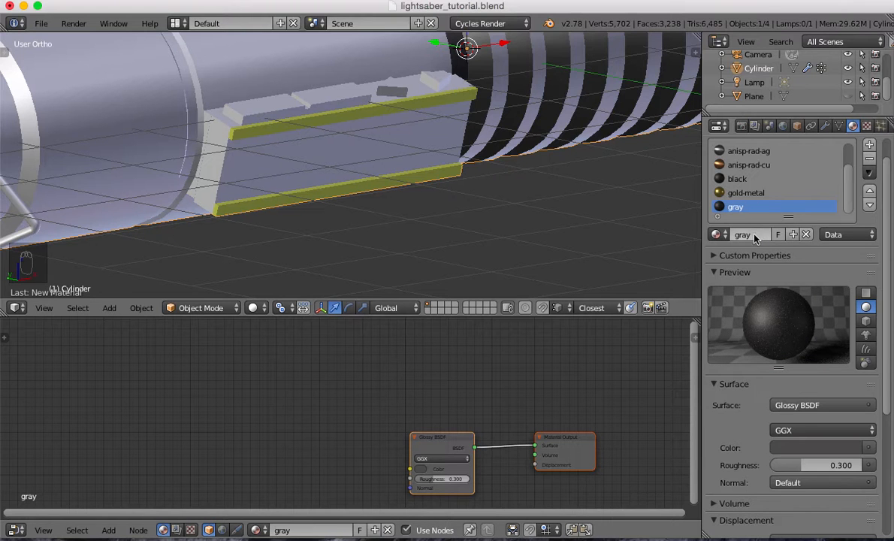
# Set the roughness of the gray material's Glossy BSDF to 0.4
pyautogui.click(449, 477)
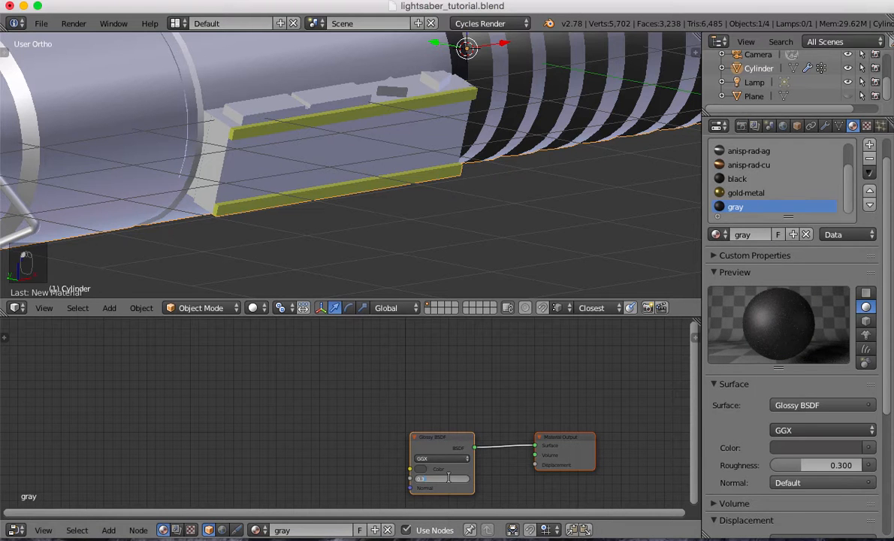
pyautogui.write('0.4')
pyautogui.press('Return')
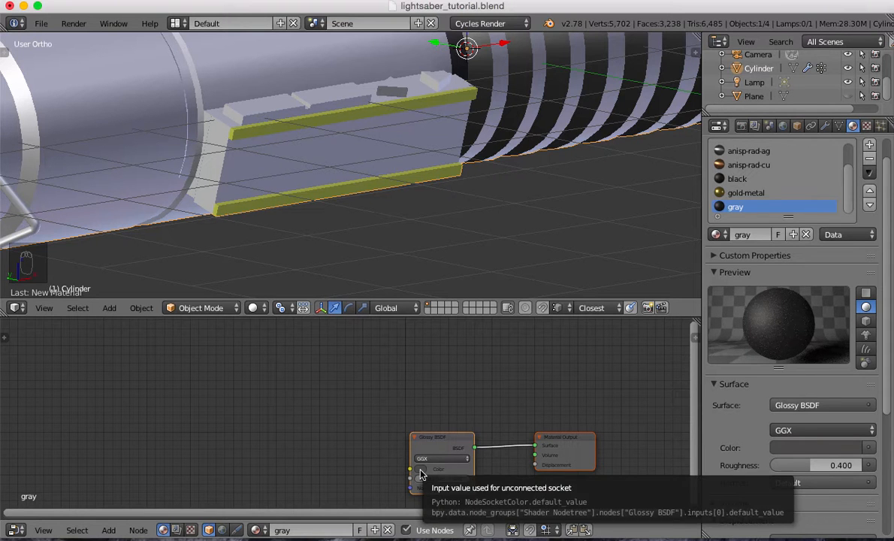
# Lighten the color of the gray material's Glossy BSDF to a medium gray using a hex value
pyautogui.click(421, 473)
pyautogui.click(446, 430)
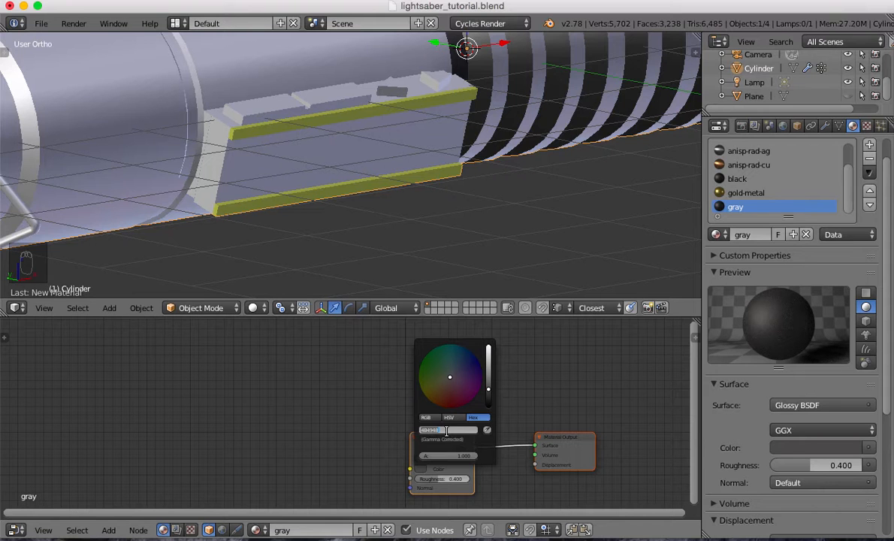
pyautogui.write('61')
pyautogui.write('6')
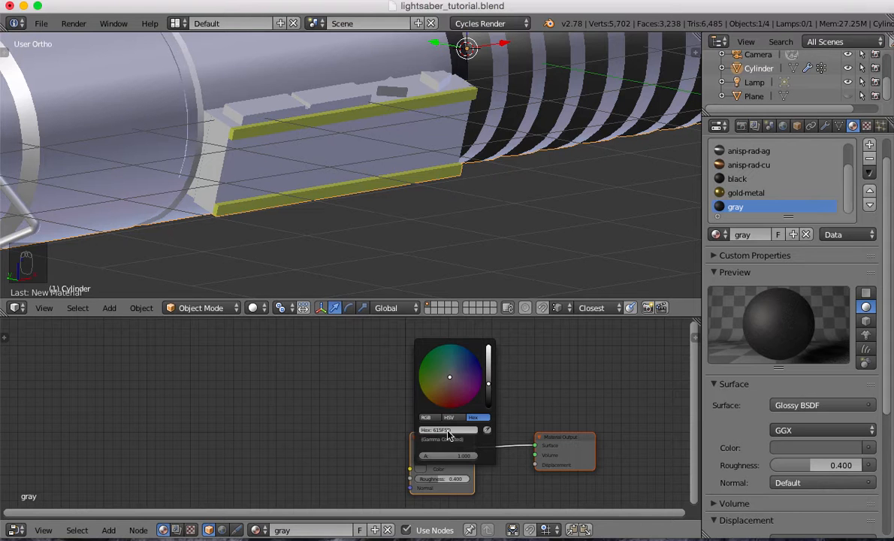
pyautogui.press('Return')
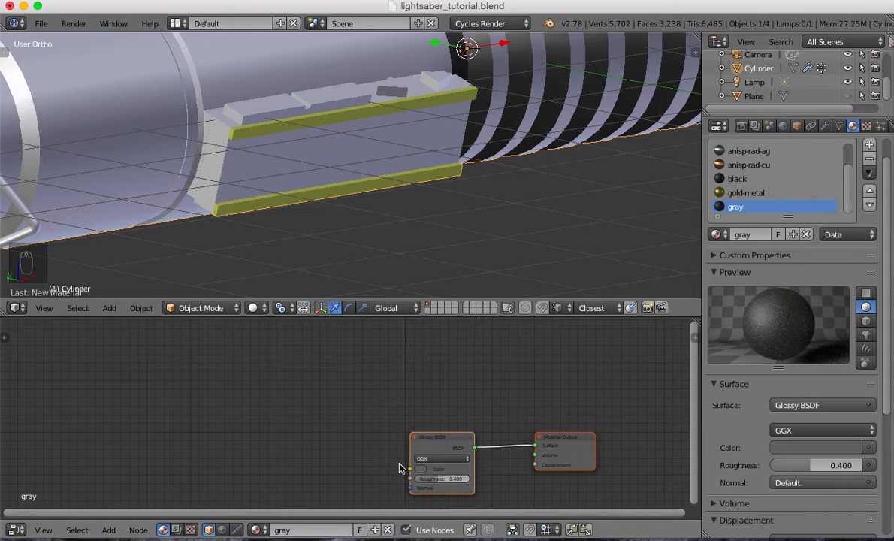
# Set the gray material's viewport color to hex 4E4E4E
pyautogui.scroll(-3, 778, 447)
pyautogui.scroll(-4, 778, 447)
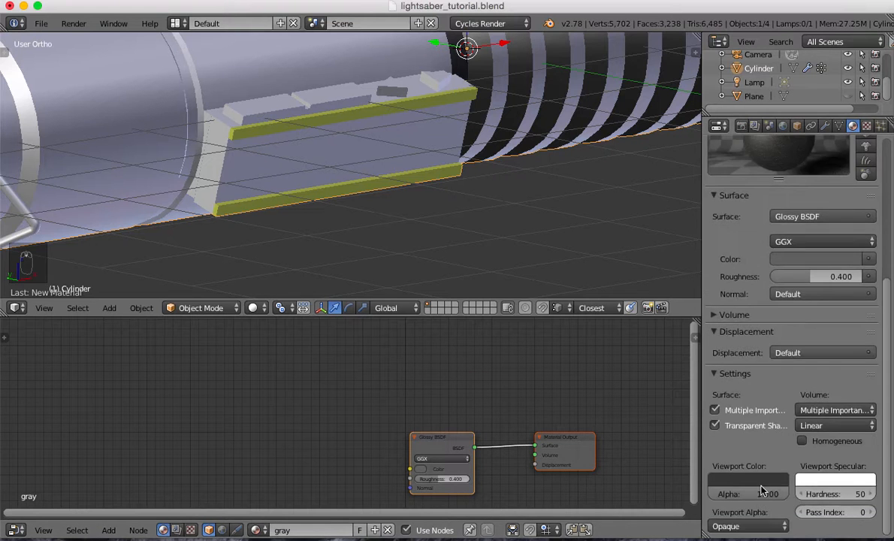
pyautogui.click(743, 481)
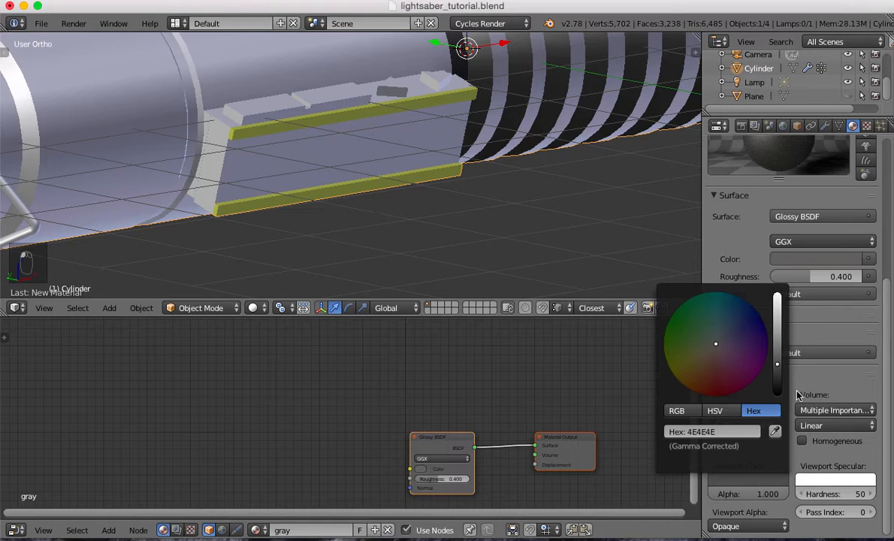
# Select the two long raised blocks on the control box, including their side faces, in Edit Mode and assign the gray material to them
pyautogui.press('Tab')
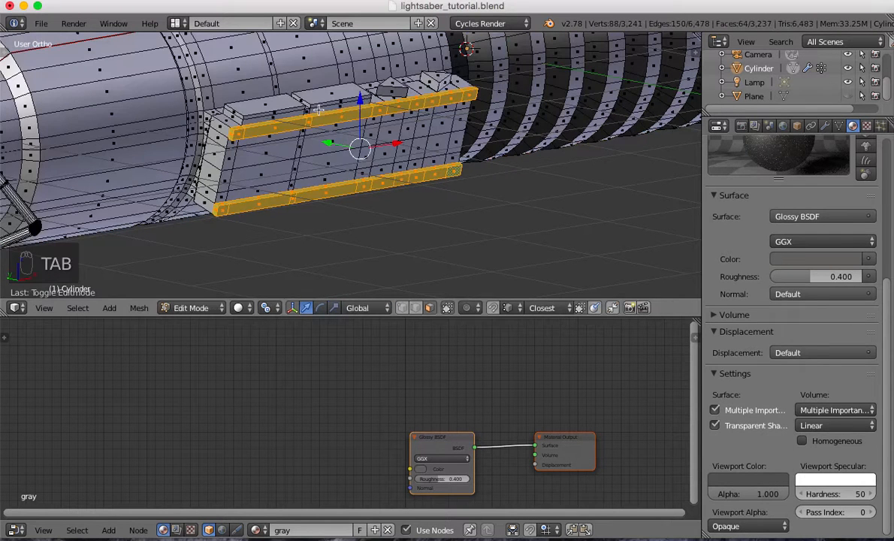
pyautogui.rightClick(267, 104)
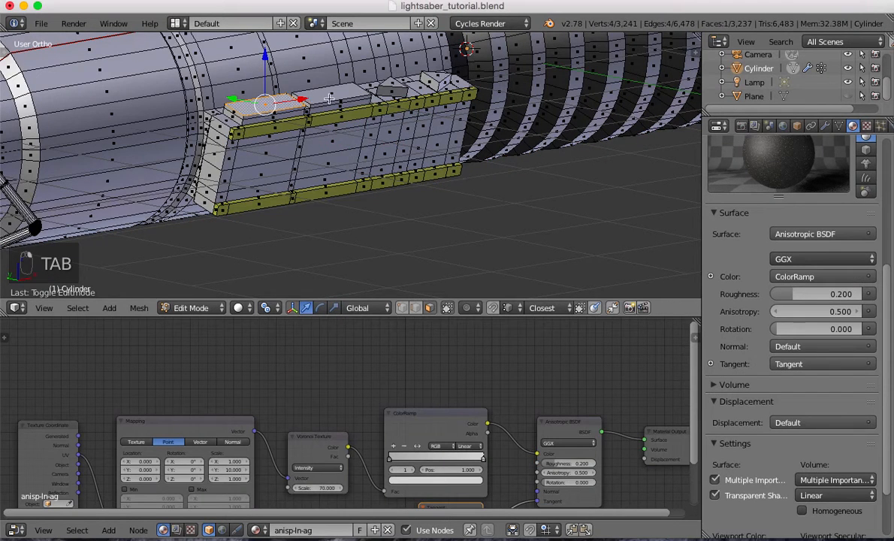
pyautogui.scroll(3, 327, 101)
pyautogui.keyDown('shift'); pyautogui.moveTo(330, 96); pyautogui.dragTo(337, 217, button='middle'); pyautogui.keyUp('shift')
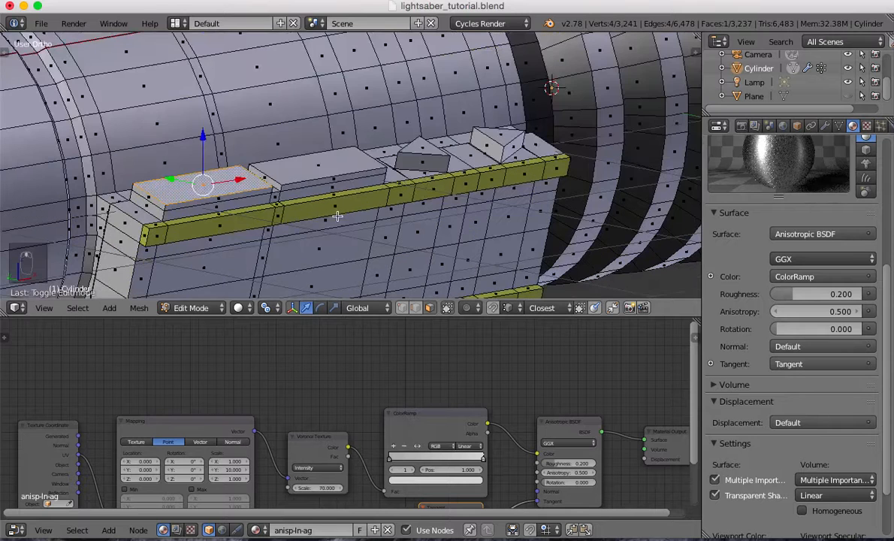
pyautogui.keyDown('shift'); pyautogui.rightClick(298, 173); pyautogui.keyUp('shift')
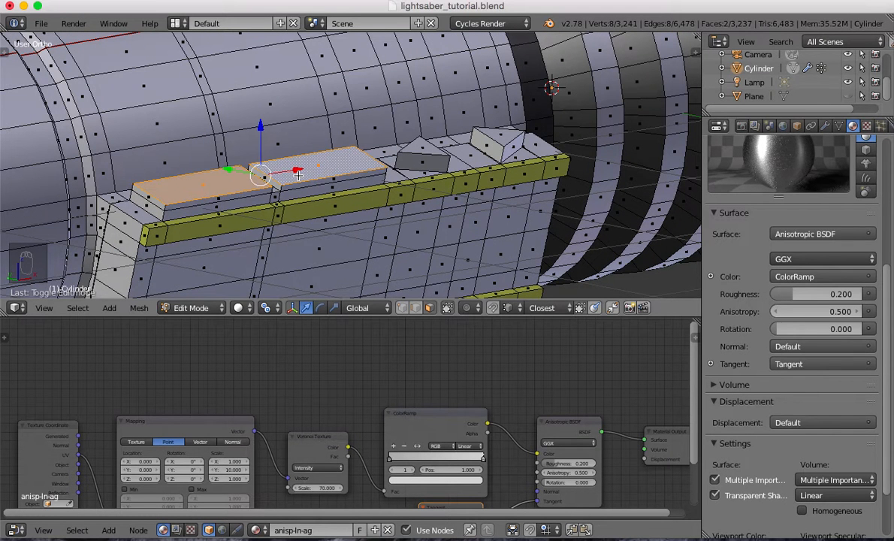
pyautogui.press('ctrl+KP_Add')
pyautogui.press('ctrl+KP_Add')
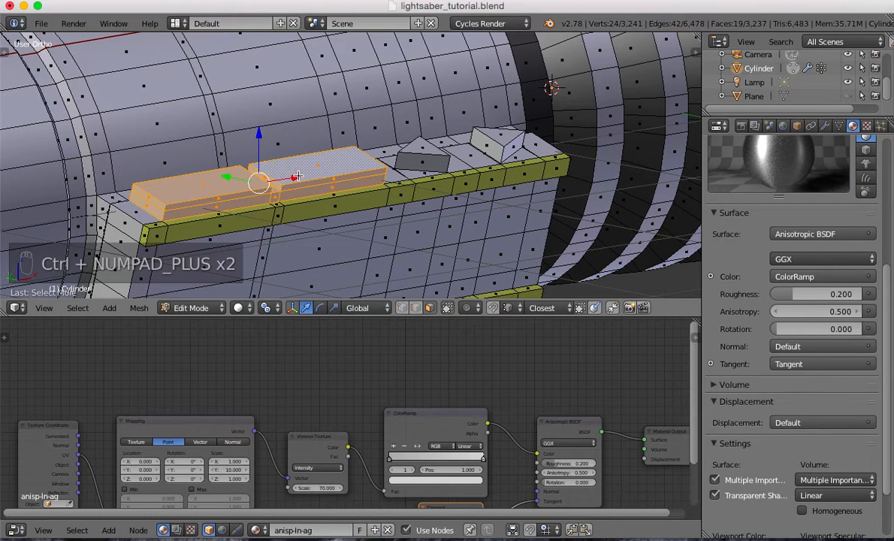
pyautogui.moveTo(298, 176); pyautogui.dragTo(263, 171, button='middle')
pyautogui.scroll(6, 774, 214)
pyautogui.scroll(-1, 741, 234)
pyautogui.click(738, 235)
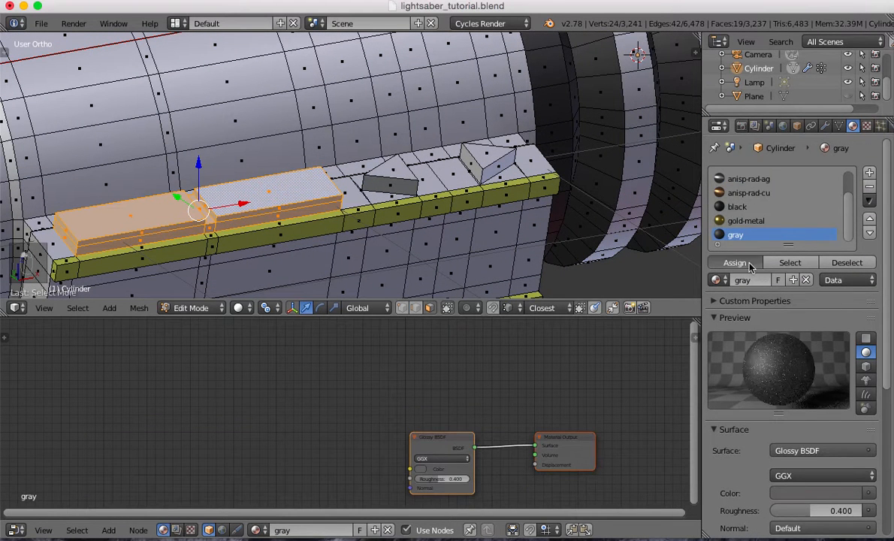
pyautogui.click(735, 263)
# Clear the selection and box-select the triangular ring with its mounting block at the hilt's end through the mesh in wireframe, returning to solid shading
pyautogui.keyDown('shift'); pyautogui.moveTo(285, 183); pyautogui.dragTo(331, 153, button='middle'); pyautogui.keyUp('shift')
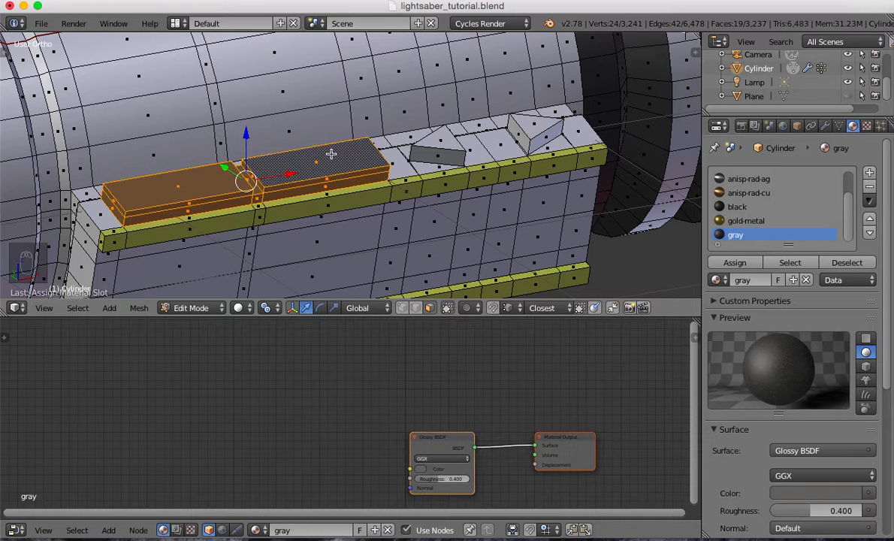
pyautogui.keyDown('shift'); pyautogui.moveTo(175, 203); pyautogui.dragTo(298, 191, button='middle'); pyautogui.keyUp('shift')
pyautogui.scroll(-3, 298, 190)
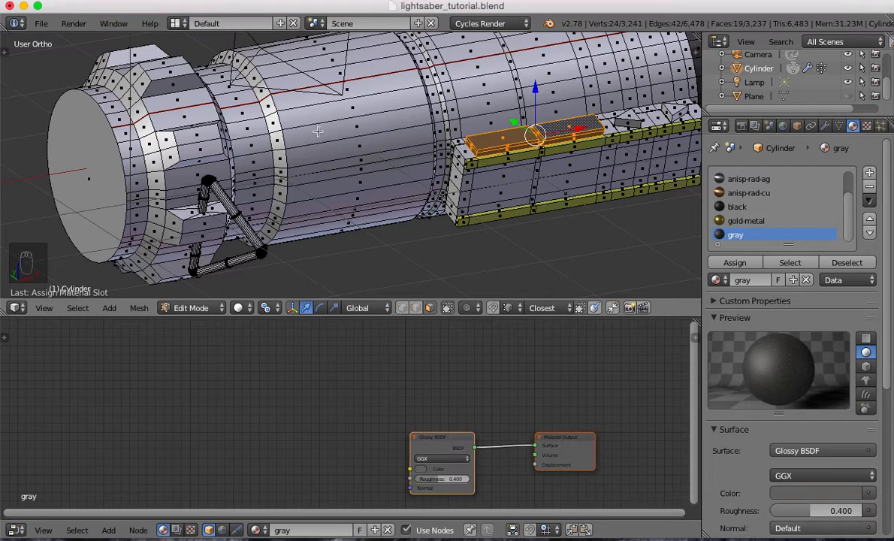
pyautogui.moveTo(240, 185); pyautogui.dragTo(311, 143, button='middle')
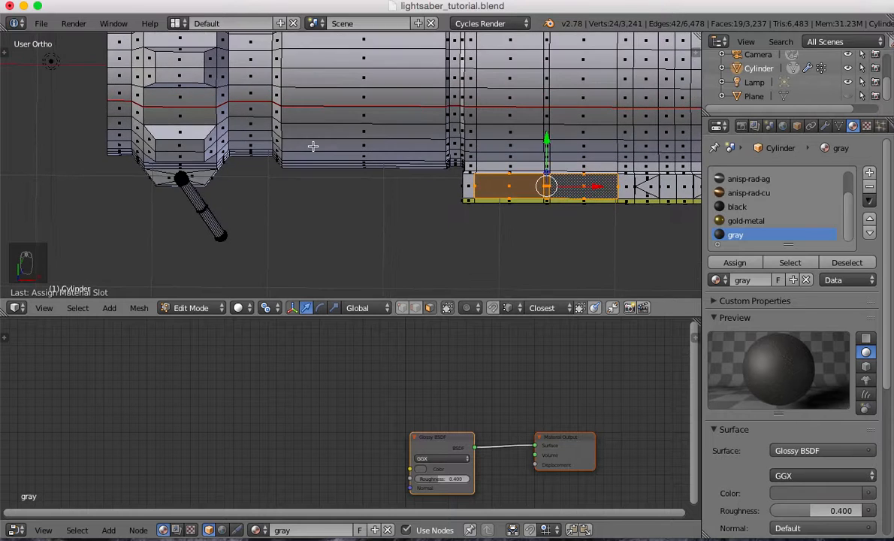
pyautogui.press('z')
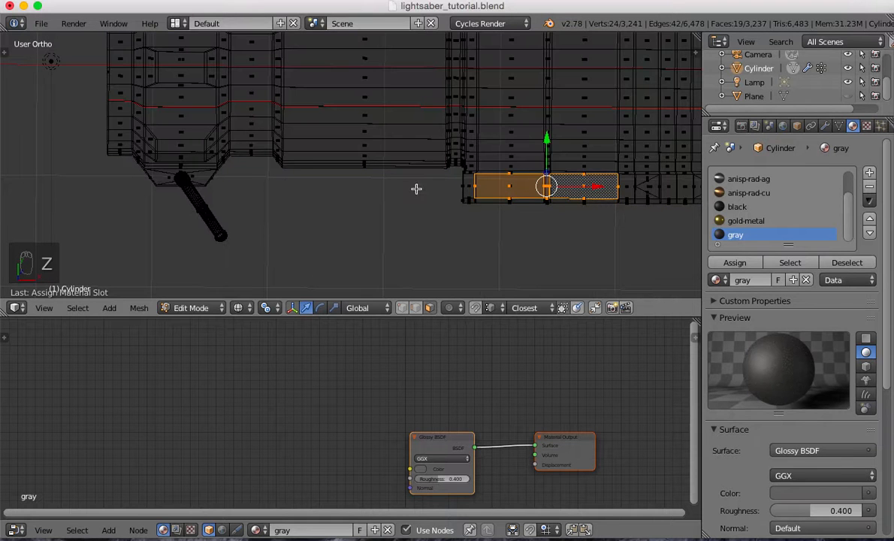
pyautogui.press('a')
pyautogui.press('b')
pyautogui.moveTo(111, 169); pyautogui.dragTo(259, 267)
pyautogui.moveTo(259, 268)
pyautogui.mouseDown(button='middle')
pyautogui.moveTo(249, 241)
pyautogui.moveTo(258, 197)
pyautogui.moveTo(272, 190)
pyautogui.moveTo(239, 223)
pyautogui.mouseUp(button='middle')
pyautogui.press('z')
# Add all faces of the raised block directly next to the ring's mounting block to the selection
pyautogui.scroll(2, 180, 137)
pyautogui.keyDown('shift'); pyautogui.moveTo(65, 147); pyautogui.dragTo(208, 171, button='middle'); pyautogui.keyUp('shift')
pyautogui.keyDown('shift'); pyautogui.rightClick(196, 167); pyautogui.keyUp('shift')
pyautogui.keyDown('shift'); pyautogui.rightClick(140, 153); pyautogui.keyUp('shift')
pyautogui.keyDown('shift'); pyautogui.rightClick(133, 125); pyautogui.keyUp('shift')
pyautogui.keyDown('shift'); pyautogui.rightClick(177, 131); pyautogui.keyUp('shift')
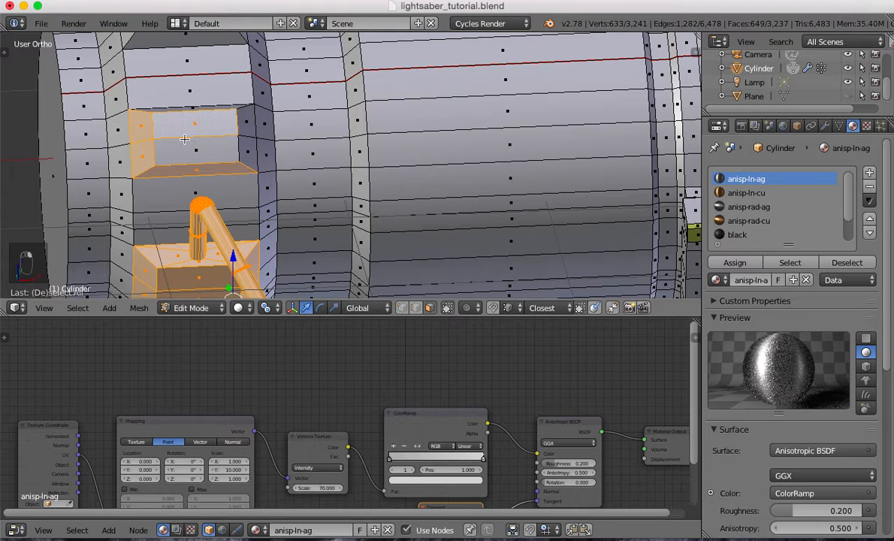
pyautogui.keyDown('shift'); pyautogui.rightClick(190, 147); pyautogui.keyUp('shift')
pyautogui.keyDown('shift'); pyautogui.rightClick(243, 145); pyautogui.keyUp('shift')
pyautogui.keyDown('shift'); pyautogui.rightClick(242, 124); pyautogui.keyUp('shift')
pyautogui.keyDown('shift'); pyautogui.rightClick(211, 108); pyautogui.keyUp('shift')
# Add all faces of the second raised block around the hilt's end to the selection
pyautogui.keyDown('shift'); pyautogui.moveTo(223, 89); pyautogui.dragTo(228, 187, button='middle'); pyautogui.keyUp('shift')
pyautogui.keyDown('shift'); pyautogui.rightClick(184, 126); pyautogui.keyUp('shift')
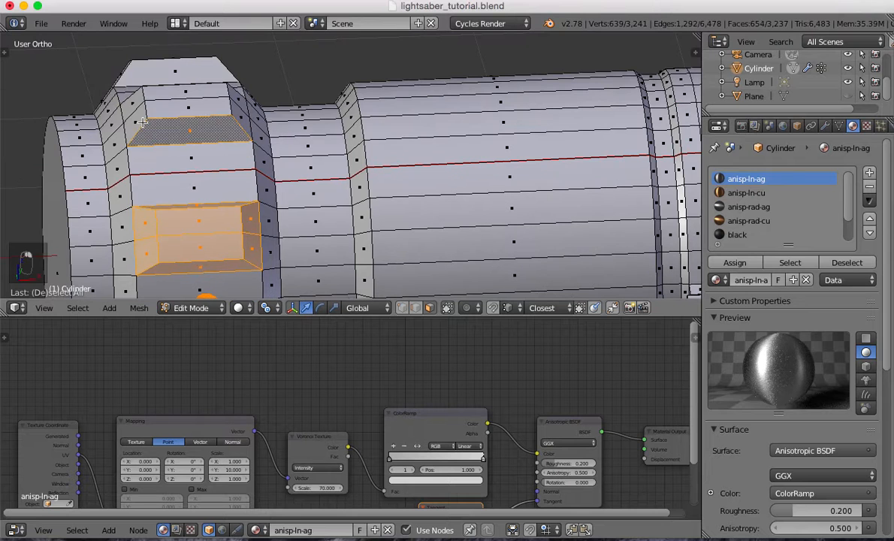
pyautogui.keyDown('shift'); pyautogui.rightClick(140, 119); pyautogui.keyUp('shift')
pyautogui.keyDown('shift'); pyautogui.rightClick(134, 108); pyautogui.keyUp('shift')
pyautogui.keyDown('shift'); pyautogui.rightClick(180, 91); pyautogui.keyUp('shift')
pyautogui.keyDown('shift'); pyautogui.rightClick(219, 103); pyautogui.keyUp('shift')
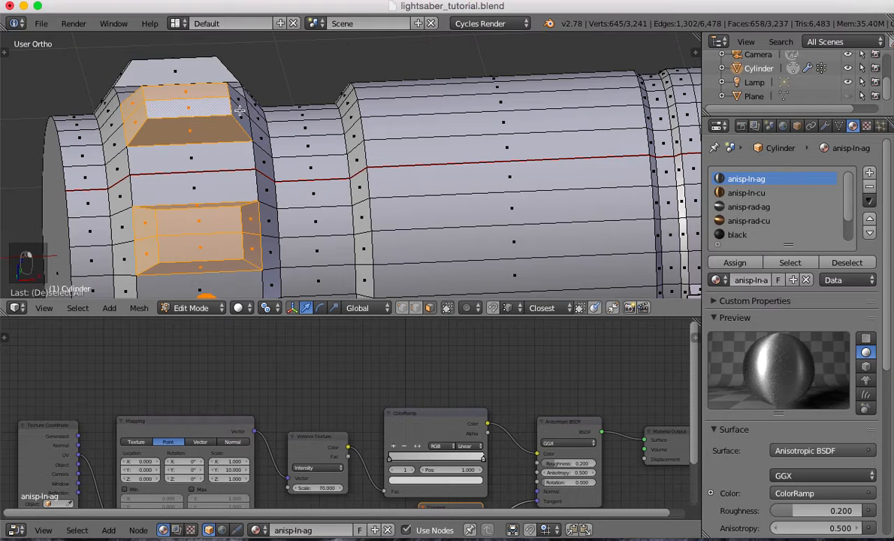
pyautogui.keyDown('shift'); pyautogui.rightClick(239, 106); pyautogui.keyUp('shift')
pyautogui.keyDown('shift'); pyautogui.rightClick(241, 118); pyautogui.keyUp('shift')
pyautogui.moveTo(239, 121); pyautogui.dragTo(214, 245, button='middle')
pyautogui.keyDown('shift'); pyautogui.rightClick(193, 240); pyautogui.keyUp('shift')
# Add all faces of the third raised block around the hilt's end to the selection
pyautogui.keyDown('shift'); pyautogui.rightClick(178, 156); pyautogui.keyUp('shift')
pyautogui.keyDown('shift'); pyautogui.rightClick(121, 143); pyautogui.keyUp('shift')
pyautogui.keyDown('shift'); pyautogui.rightClick(122, 124); pyautogui.keyUp('shift')
pyautogui.keyDown('shift'); pyautogui.rightClick(164, 122); pyautogui.keyUp('shift')
pyautogui.keyDown('shift'); pyautogui.rightClick(166, 131); pyautogui.keyUp('shift')
pyautogui.keyDown('shift'); pyautogui.rightClick(223, 136); pyautogui.keyUp('shift')
pyautogui.keyDown('shift'); pyautogui.rightClick(224, 119); pyautogui.keyUp('shift')
pyautogui.moveTo(219, 112); pyautogui.dragTo(207, 198, button='middle')
pyautogui.keyDown('shift'); pyautogui.rightClick(174, 158); pyautogui.keyUp('shift')
# Add all faces of the fourth raised block around the hilt's end to the selection
pyautogui.moveTo(206, 121); pyautogui.dragTo(206, 212, button='middle')
pyautogui.keyDown('shift'); pyautogui.rightClick(170, 159); pyautogui.keyUp('shift')
pyautogui.keyDown('shift'); pyautogui.rightClick(118, 143); pyautogui.keyUp('shift')
pyautogui.keyDown('shift'); pyautogui.rightClick(118, 121); pyautogui.keyUp('shift')
pyautogui.keyDown('shift'); pyautogui.rightClick(169, 112); pyautogui.keyUp('shift')
pyautogui.keyDown('shift'); pyautogui.rightClick(170, 133); pyautogui.keyUp('shift')
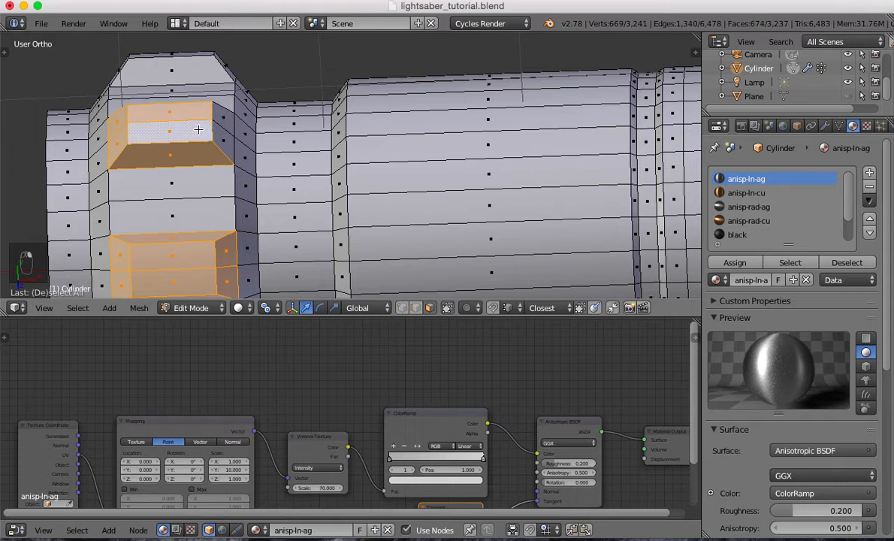
pyautogui.keyDown('shift'); pyautogui.rightClick(219, 137); pyautogui.keyUp('shift')
pyautogui.keyDown('shift'); pyautogui.rightClick(221, 123); pyautogui.keyUp('shift')
pyautogui.moveTo(187, 128); pyautogui.dragTo(183, 186, button='middle')
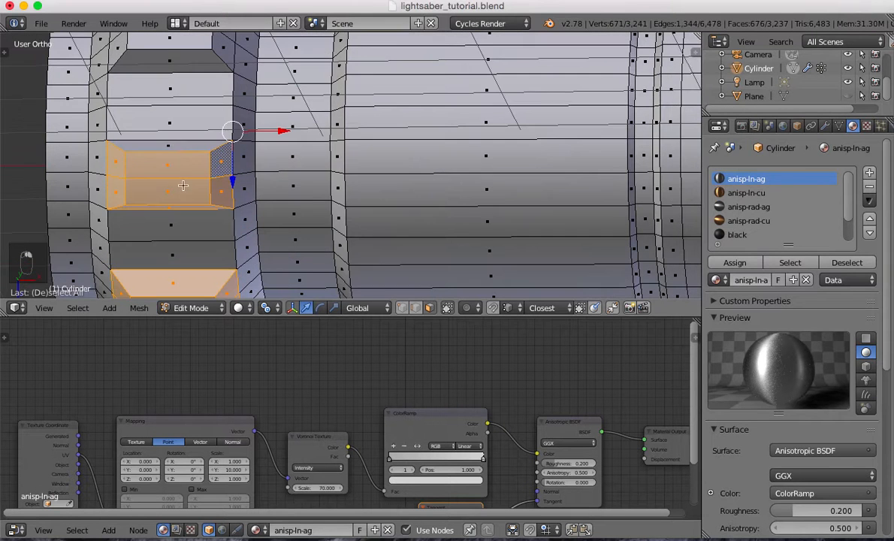
pyautogui.keyDown('shift'); pyautogui.rightClick(177, 146); pyautogui.keyUp('shift')
# Add all faces of the fifth raised block around the hilt's end to the selection
pyautogui.moveTo(190, 140); pyautogui.dragTo(191, 222, button='middle')
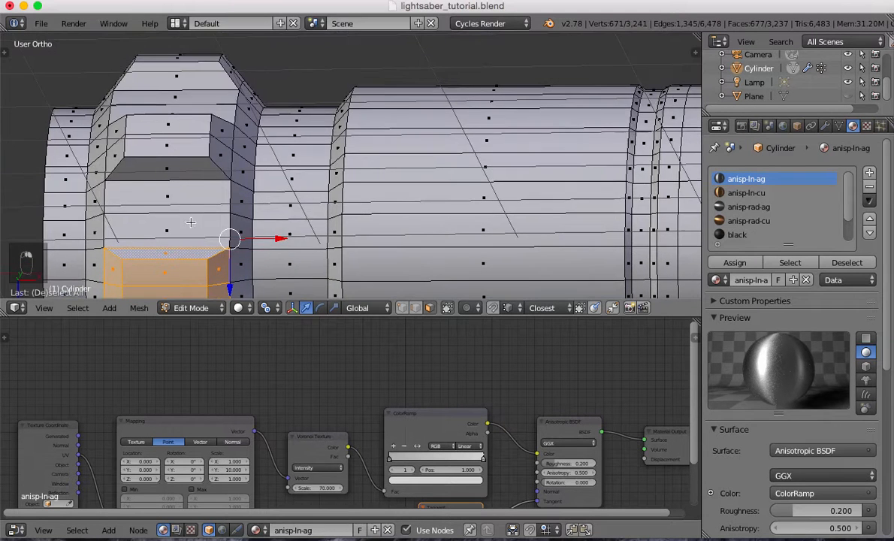
pyautogui.keyDown('shift'); pyautogui.rightClick(172, 171); pyautogui.keyUp('shift')
pyautogui.keyDown('shift'); pyautogui.rightClick(167, 148); pyautogui.keyUp('shift')
pyautogui.keyDown('shift'); pyautogui.rightClick(114, 150); pyautogui.keyUp('shift')
pyautogui.keyDown('shift'); pyautogui.rightClick(111, 126); pyautogui.keyUp('shift')
pyautogui.keyDown('shift'); pyautogui.rightClick(169, 123); pyautogui.keyUp('shift')
pyautogui.keyDown('shift'); pyautogui.rightClick(219, 150); pyautogui.keyUp('shift')
pyautogui.keyDown('shift'); pyautogui.rightClick(219, 149); pyautogui.keyUp('shift')
pyautogui.moveTo(219, 150); pyautogui.dragTo(174, 177, button='middle')
pyautogui.keyDown('shift'); pyautogui.rightClick(187, 109); pyautogui.keyUp('shift')
# Add all faces of the sixth raised block around the hilt's end to the selection
pyautogui.moveTo(187, 109); pyautogui.dragTo(183, 159, button='middle')
pyautogui.keyDown('shift'); pyautogui.rightClick(174, 148); pyautogui.keyUp('shift')
pyautogui.keyDown('shift'); pyautogui.rightClick(134, 122); pyautogui.keyUp('shift')
pyautogui.keyDown('shift'); pyautogui.rightClick(139, 118); pyautogui.keyUp('shift')
pyautogui.keyDown('shift'); pyautogui.rightClick(173, 121); pyautogui.keyUp('shift')
pyautogui.keyDown('shift'); pyautogui.rightClick(238, 129); pyautogui.keyUp('shift')
pyautogui.keyDown('shift'); pyautogui.rightClick(242, 127); pyautogui.keyUp('shift')
pyautogui.moveTo(255, 123); pyautogui.dragTo(89, 123, button='middle')
pyautogui.keyDown('shift'); pyautogui.rightClick(471, 111); pyautogui.keyUp('shift')
# Add the faces of the last raised block, on the other side of the ring's mounting block, to the selection
pyautogui.moveTo(471, 111); pyautogui.dragTo(365, 126, button='middle')
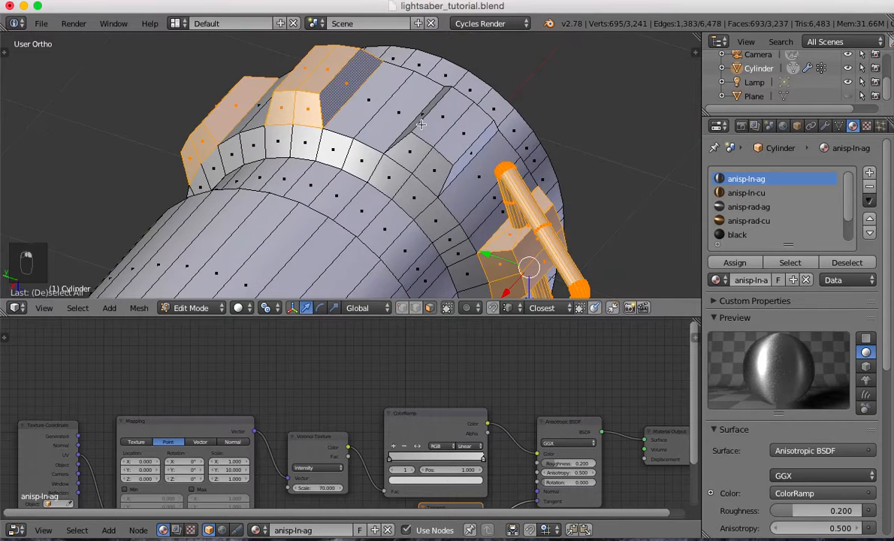
pyautogui.keyDown('shift'); pyautogui.rightClick(425, 119); pyautogui.keyUp('shift')
pyautogui.keyDown('shift'); pyautogui.rightClick(411, 146); pyautogui.keyUp('shift')
pyautogui.keyDown('shift'); pyautogui.rightClick(433, 164); pyautogui.keyUp('shift')
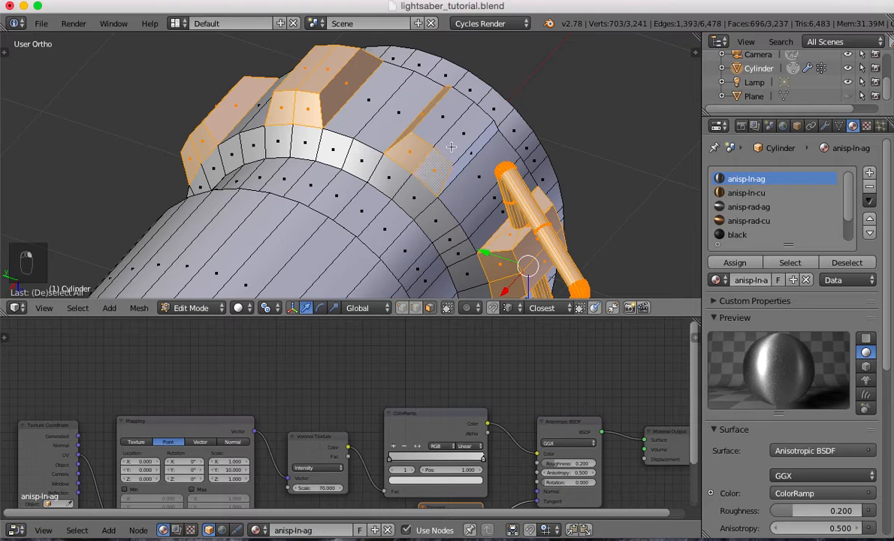
pyautogui.keyDown('shift'); pyautogui.rightClick(460, 138); pyautogui.keyUp('shift')
pyautogui.keyDown('shift'); pyautogui.rightClick(444, 126); pyautogui.keyUp('shift')
pyautogui.moveTo(448, 139); pyautogui.dragTo(304, 138, button='middle')
pyautogui.keyDown('shift'); pyautogui.rightClick(431, 147); pyautogui.keyUp('shift')
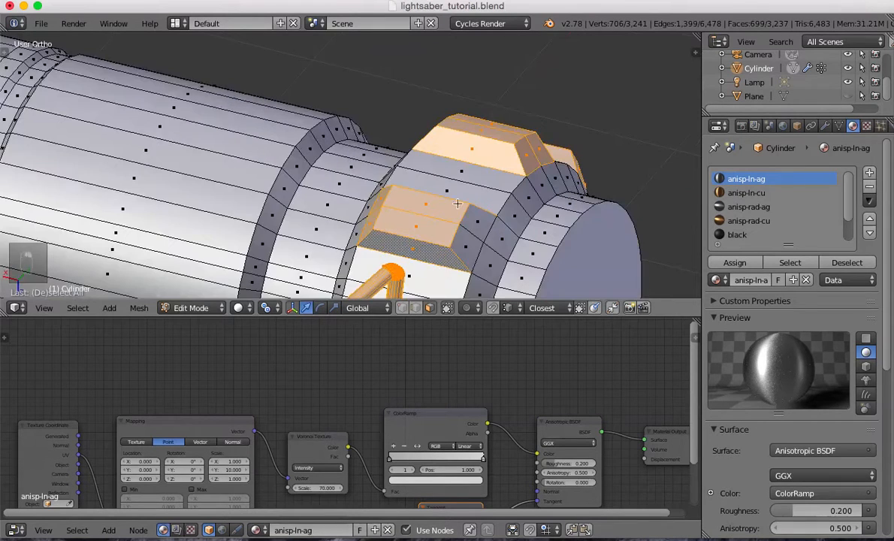
pyautogui.keyDown('shift'); pyautogui.rightClick(468, 238); pyautogui.keyUp('shift')
pyautogui.keyDown('shift'); pyautogui.rightClick(474, 227); pyautogui.keyUp('shift')
# Extend the selection with the face loops running around the control box between the gold strips and the hilt body
pyautogui.moveTo(473, 227); pyautogui.dragTo(477, 58, button='middle')
pyautogui.moveTo(443, 158); pyautogui.dragTo(569, 208, button='middle')
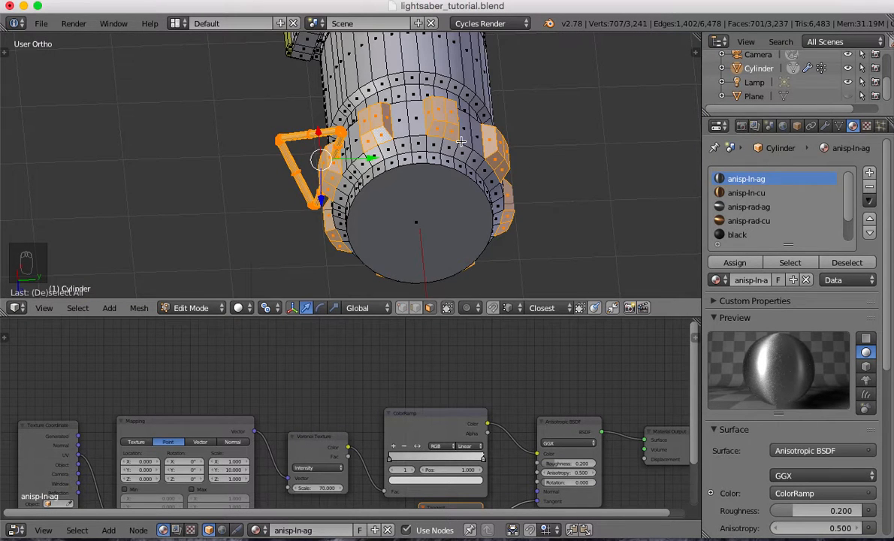
pyautogui.scroll(5, 423, 131)
pyautogui.keyDown('shift'); pyautogui.moveTo(415, 127); pyautogui.dragTo(423, 182, button='middle'); pyautogui.keyUp('shift')
pyautogui.keyDown('shift'); pyautogui.moveTo(426, 108); pyautogui.dragTo(416, 129, button='middle'); pyautogui.keyUp('shift')
pyautogui.scroll(2, 413, 130)
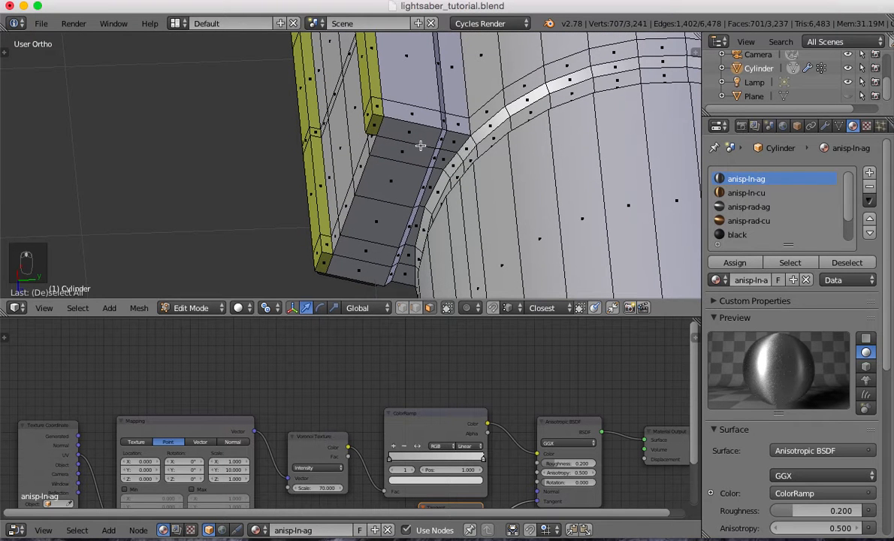
pyautogui.keyDown('alt'); pyautogui.keyDown('shift'); pyautogui.click(420, 123); pyautogui.keyUp('shift'); pyautogui.keyUp('alt')
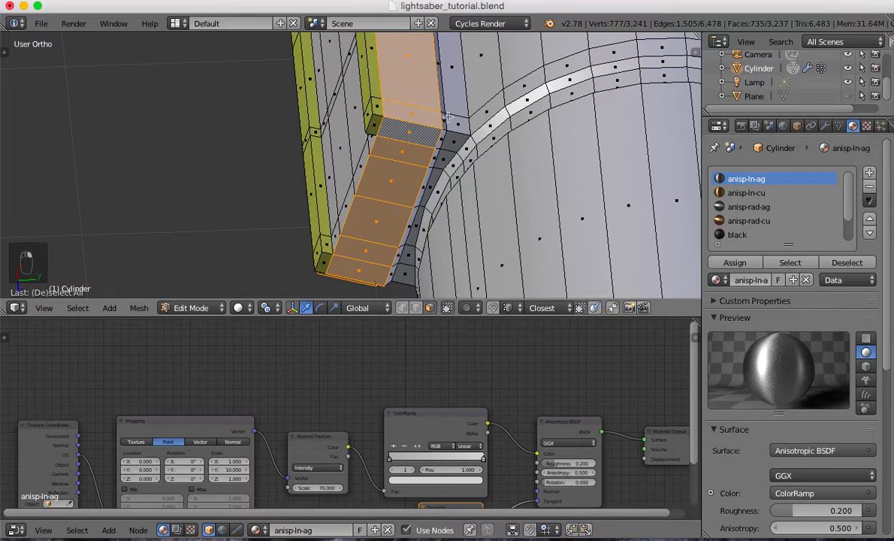
pyautogui.keyDown('alt'); pyautogui.keyDown('shift'); pyautogui.click(448, 112); pyautogui.keyUp('shift'); pyautogui.keyUp('alt')
pyautogui.keyDown('alt'); pyautogui.keyDown('shift'); pyautogui.rightClick(424, 107); pyautogui.keyUp('shift'); pyautogui.keyUp('alt')
# Add the flat control box faces around the triangular button nearest the gray blocks to the selection
pyautogui.scroll(-5, 421, 141)
pyautogui.moveTo(359, 162); pyautogui.dragTo(453, 141, button='middle')
pyautogui.keyDown('shift'); pyautogui.moveTo(312, 174); pyautogui.dragTo(344, 152, button='middle'); pyautogui.keyUp('shift')
pyautogui.keyDown('shift'); pyautogui.moveTo(188, 265); pyautogui.dragTo(443, 141, button='middle'); pyautogui.keyUp('shift')
pyautogui.scroll(4, 295, 199)
pyautogui.scroll(3, 351, 186)
pyautogui.moveTo(312, 196); pyautogui.dragTo(311, 172, button='middle')
pyautogui.keyDown('shift'); pyautogui.moveTo(317, 250); pyautogui.dragTo(343, 182, button='middle'); pyautogui.keyUp('shift')
pyautogui.scroll(4, 346, 206)
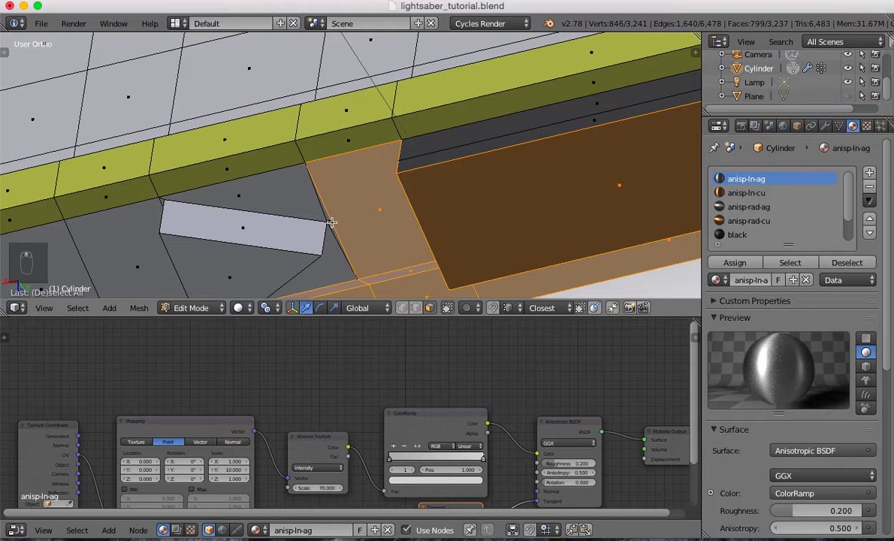
pyautogui.keyDown('shift'); pyautogui.rightClick(299, 204); pyautogui.keyUp('shift')
pyautogui.keyDown('shift'); pyautogui.rightClick(337, 256); pyautogui.keyUp('shift')
pyautogui.scroll(-5, 337, 256)
pyautogui.moveTo(271, 244); pyautogui.dragTo(350, 225, button='middle')
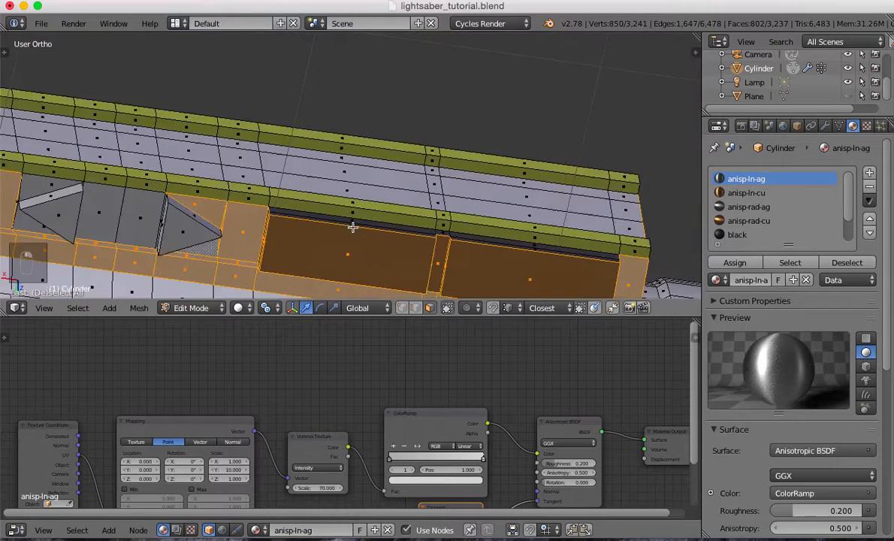
# Add the flat faces between the two triangular buttons and around the far button to the selection
pyautogui.scroll(6, 351, 225)
pyautogui.keyDown('shift'); pyautogui.moveTo(140, 220); pyautogui.dragTo(598, 86, button='middle'); pyautogui.keyUp('shift')
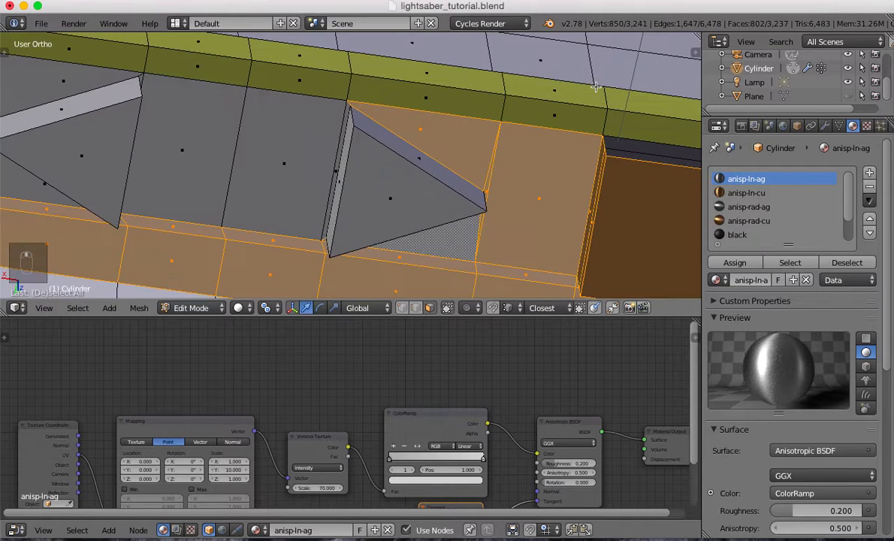
pyautogui.keyDown('shift'); pyautogui.rightClick(315, 139); pyautogui.keyUp('shift')
pyautogui.keyDown('shift'); pyautogui.rightClick(225, 136); pyautogui.keyUp('shift')
pyautogui.keyDown('shift'); pyautogui.rightClick(203, 129); pyautogui.keyUp('shift')
pyautogui.moveTo(202, 129); pyautogui.dragTo(186, 148, button='middle')
pyautogui.keyDown('shift'); pyautogui.rightClick(289, 164); pyautogui.keyUp('shift')
pyautogui.keyDown('shift'); pyautogui.rightClick(208, 135); pyautogui.keyUp('shift')
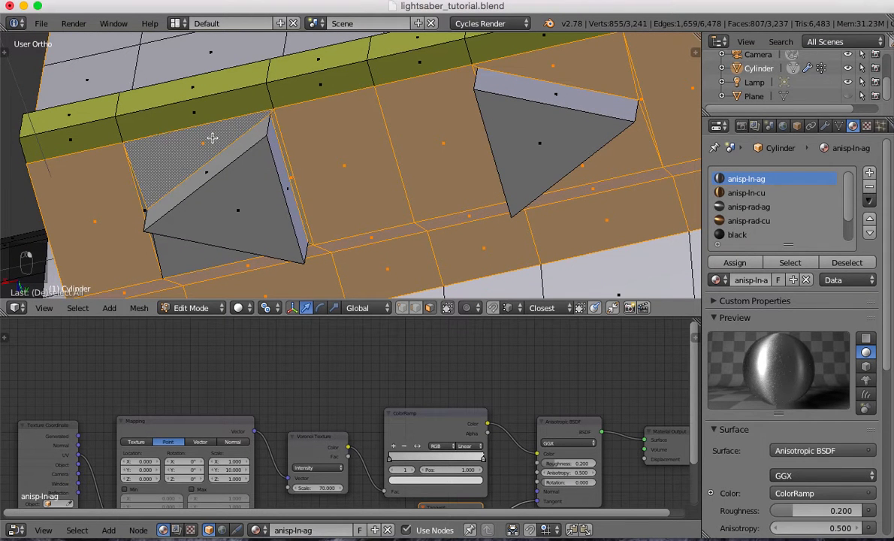
pyautogui.keyDown('shift'); pyautogui.rightClick(140, 202); pyautogui.keyUp('shift')
pyautogui.keyDown('shift'); pyautogui.rightClick(142, 203); pyautogui.keyUp('shift')
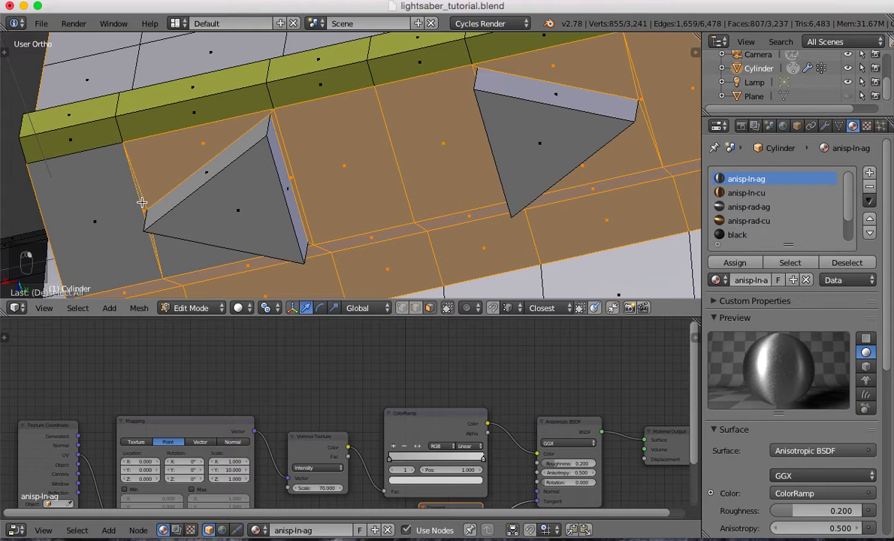
pyautogui.keyDown('shift'); pyautogui.rightClick(130, 204); pyautogui.keyUp('shift')
pyautogui.keyDown('shift'); pyautogui.rightClick(184, 256); pyautogui.keyUp('shift')
pyautogui.moveTo(200, 225); pyautogui.dragTo(418, 209, button='middle')
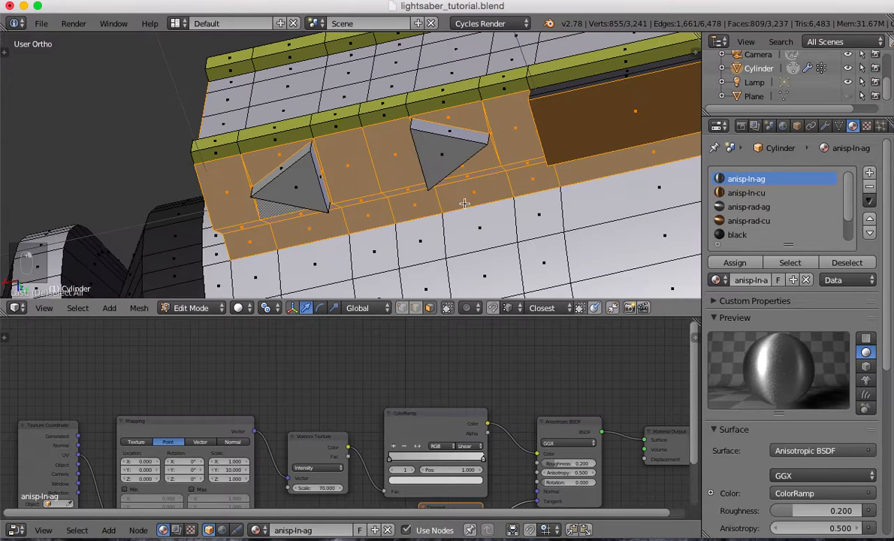
# Remove the faces of the two gray blocks and the recess walls beside them from the selection
pyautogui.moveTo(518, 163); pyautogui.dragTo(275, 139, button='middle')
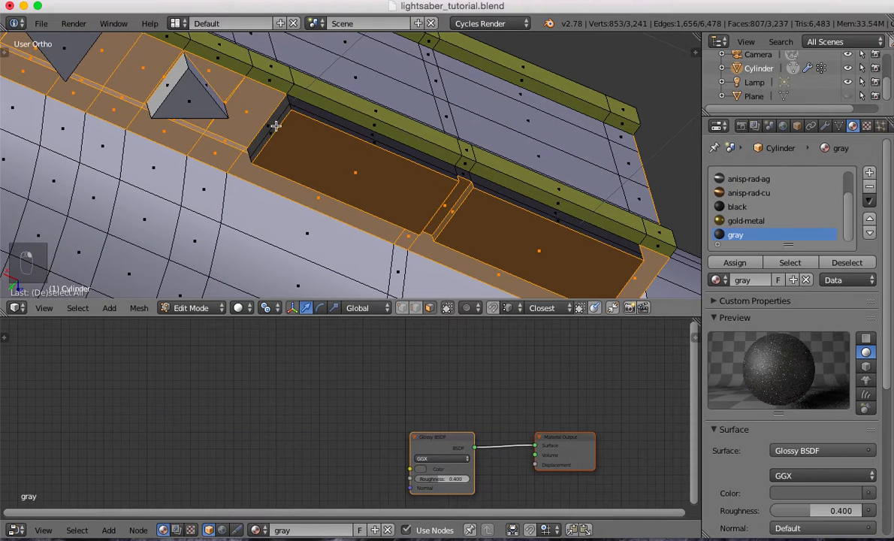
pyautogui.keyDown('shift'); pyautogui.rightClick(293, 139); pyautogui.keyUp('shift')
pyautogui.moveTo(419, 188); pyautogui.dragTo(506, 151, button='middle')
pyautogui.keyDown('shift'); pyautogui.rightClick(440, 144); pyautogui.keyUp('shift')
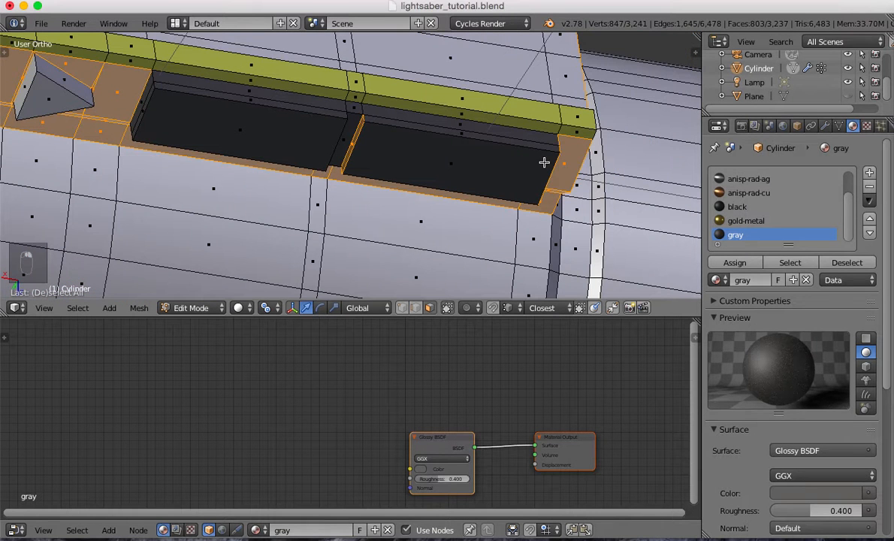
pyautogui.keyDown('shift'); pyautogui.rightClick(337, 124); pyautogui.keyUp('shift')
pyautogui.moveTo(367, 135)
pyautogui.mouseDown(button='middle')
pyautogui.moveTo(415, 149)
pyautogui.moveTo(353, 150)
pyautogui.moveTo(433, 201)
pyautogui.moveTo(478, 113)
pyautogui.moveTo(448, 170)
pyautogui.moveTo(529, 119)
pyautogui.moveTo(514, 136)
pyautogui.moveTo(381, 128)
pyautogui.mouseUp(button='middle')
pyautogui.keyDown('shift'); pyautogui.rightClick(445, 120); pyautogui.keyUp('shift')
pyautogui.keyDown('shift'); pyautogui.rightClick(466, 121); pyautogui.keyUp('shift')
pyautogui.moveTo(257, 203); pyautogui.dragTo(193, 216, button='middle')
pyautogui.scroll(-9, 230, 216)
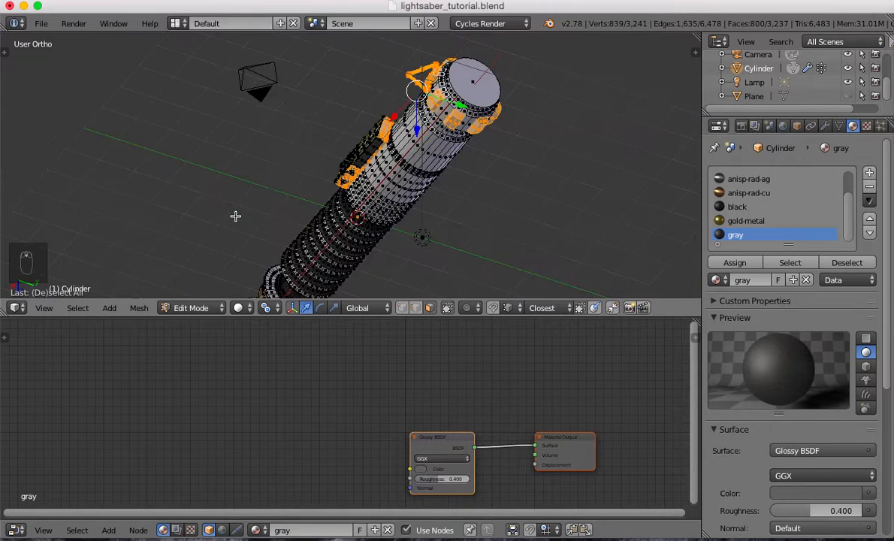
pyautogui.moveTo(311, 194); pyautogui.dragTo(345, 134, button='middle')
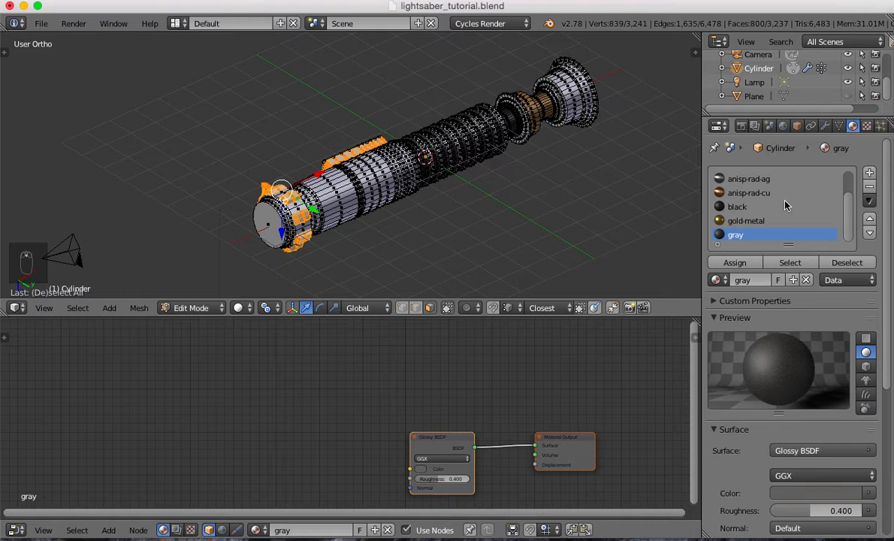
# Add a material slot holding an independent copy of anisp-ln-ag and rename the copy metal
pyautogui.click(870, 175)
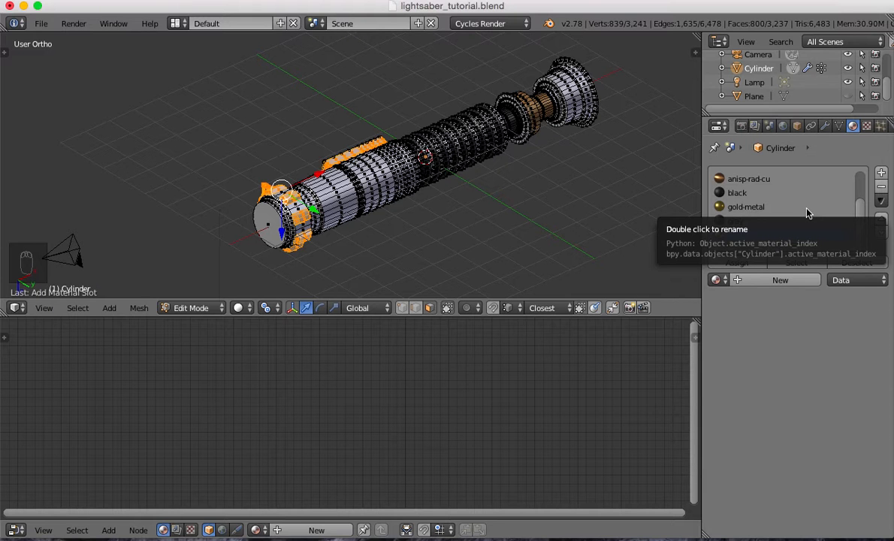
pyautogui.click(719, 280)
pyautogui.click(737, 303)
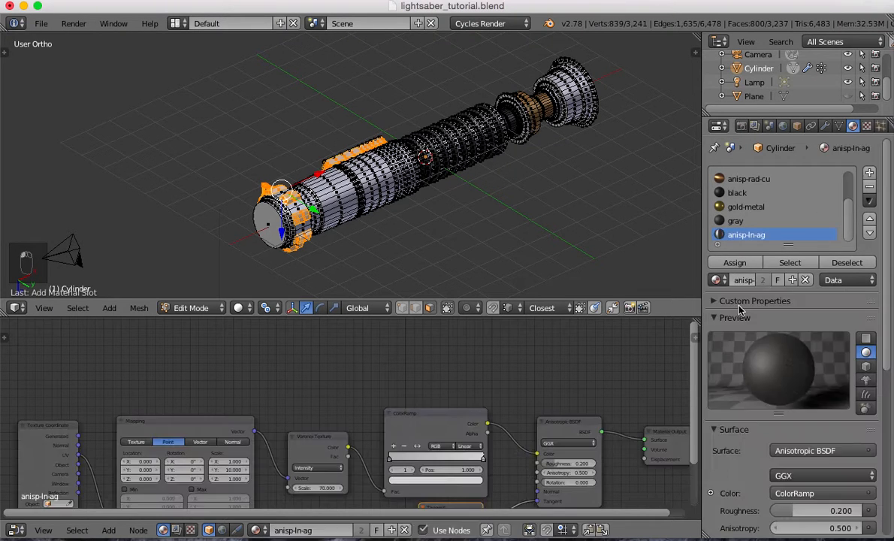
pyautogui.click(793, 280)
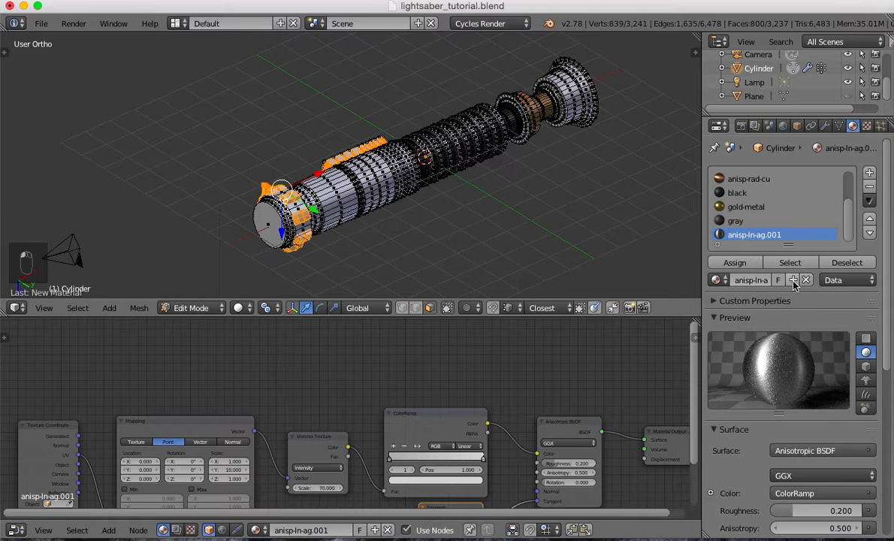
pyautogui.doubleClick(754, 235)
pyautogui.write('metal')
pyautogui.press('Return')
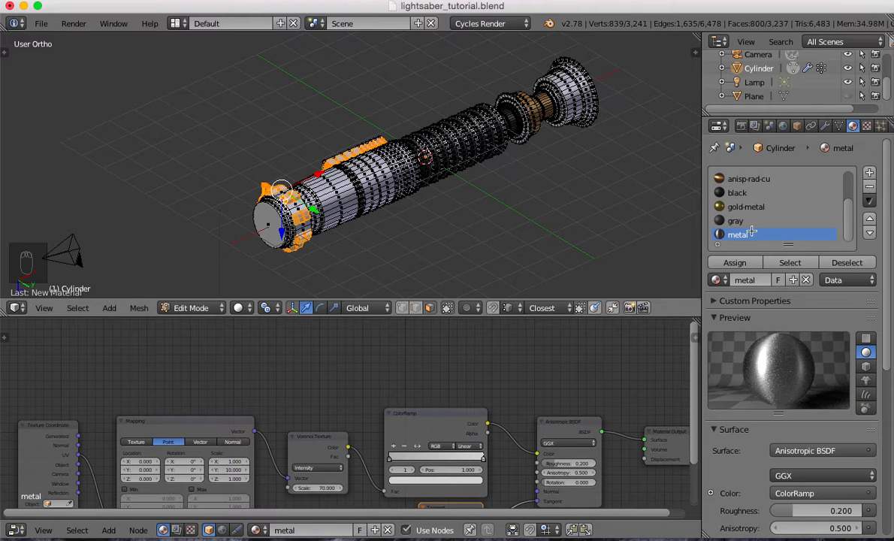
# Assign metal to the selected faces, darken its viewport color to a mid gray, and return to Object Mode
pyautogui.click(735, 262)
pyautogui.scroll(-10, 759, 481)
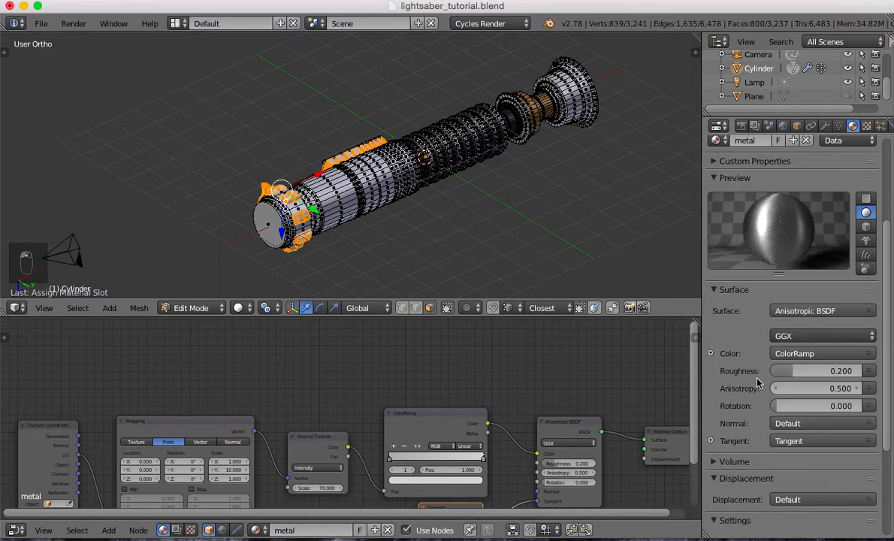
pyautogui.click(758, 481)
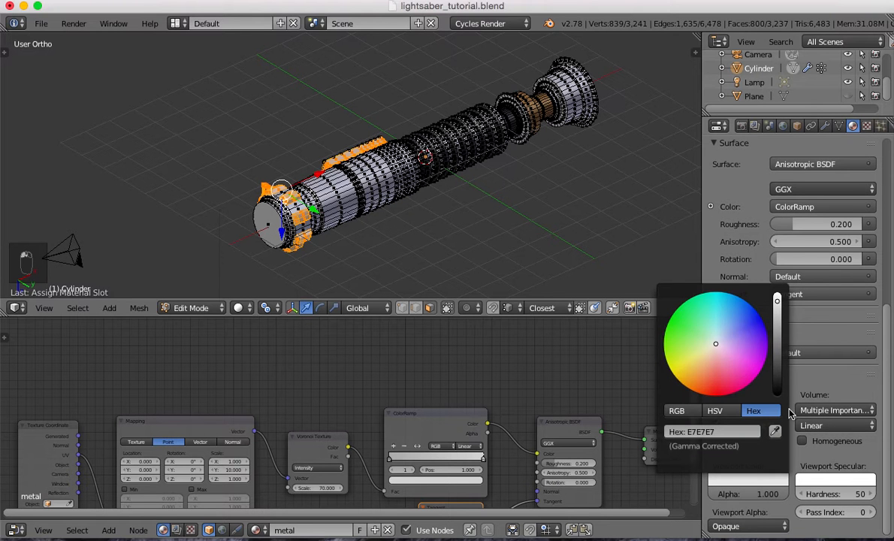
pyautogui.click(778, 333)
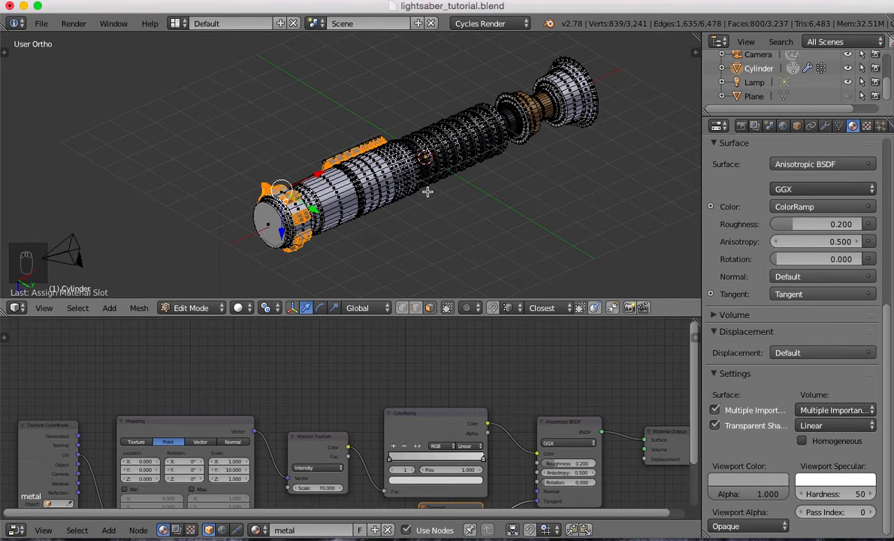
pyautogui.press('Tab')
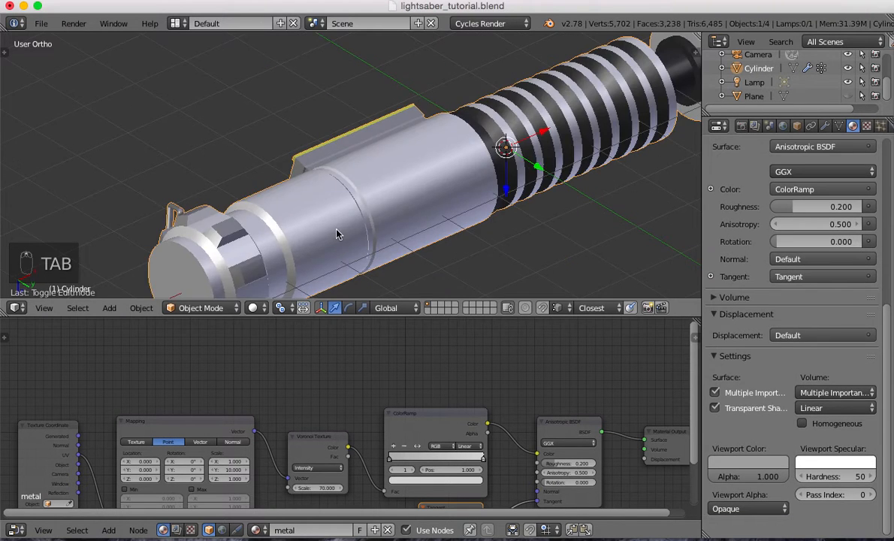
pyautogui.keyDown('shift'); pyautogui.moveTo(275, 224); pyautogui.dragTo(391, 169, button='middle'); pyautogui.keyUp('shift')
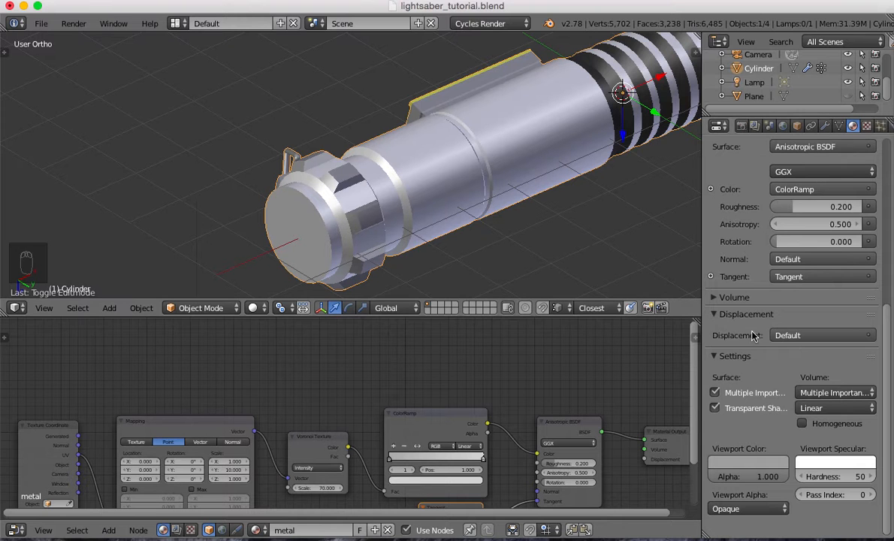
# Delete the Tangent node from the metal material and change its surface shader to Glossy BSDF
pyautogui.moveTo(525, 384); pyautogui.dragTo(499, 349, button='middle')
pyautogui.click(519, 372)
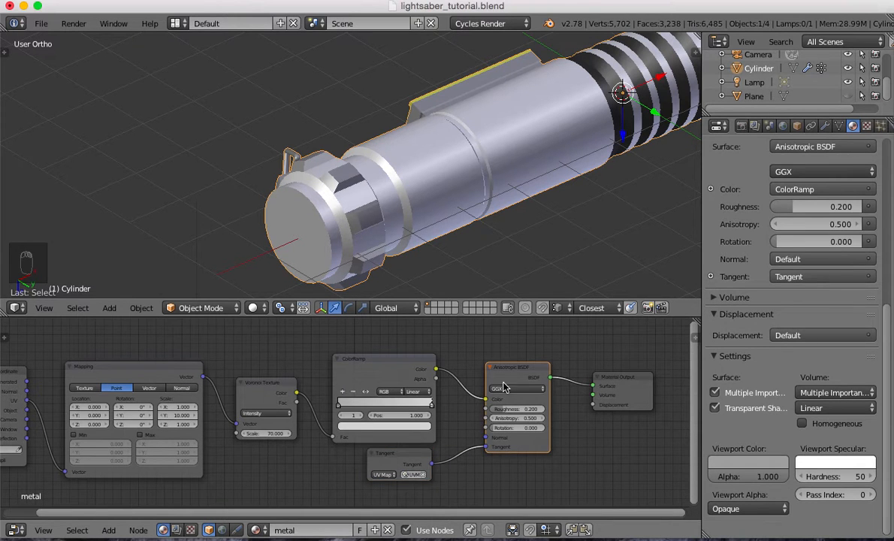
pyautogui.click(419, 462)
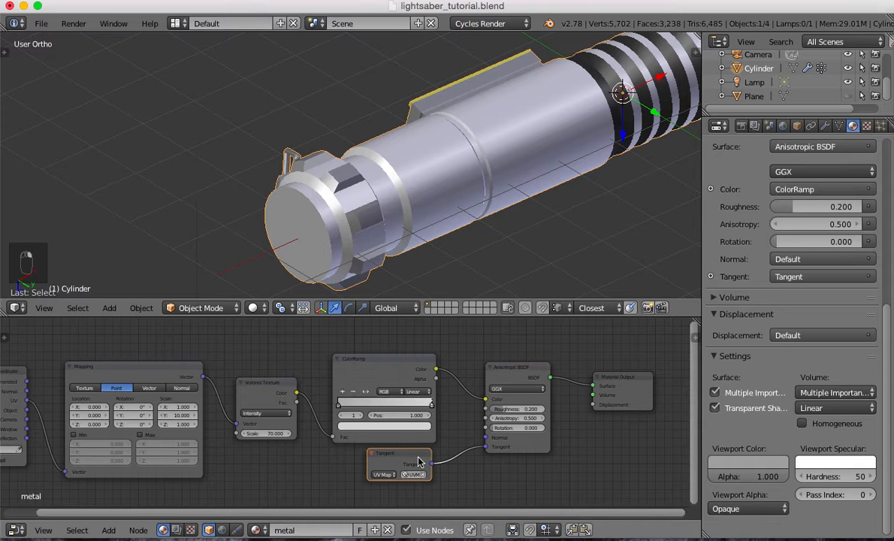
pyautogui.press('x')
pyautogui.scroll(5, 755, 210)
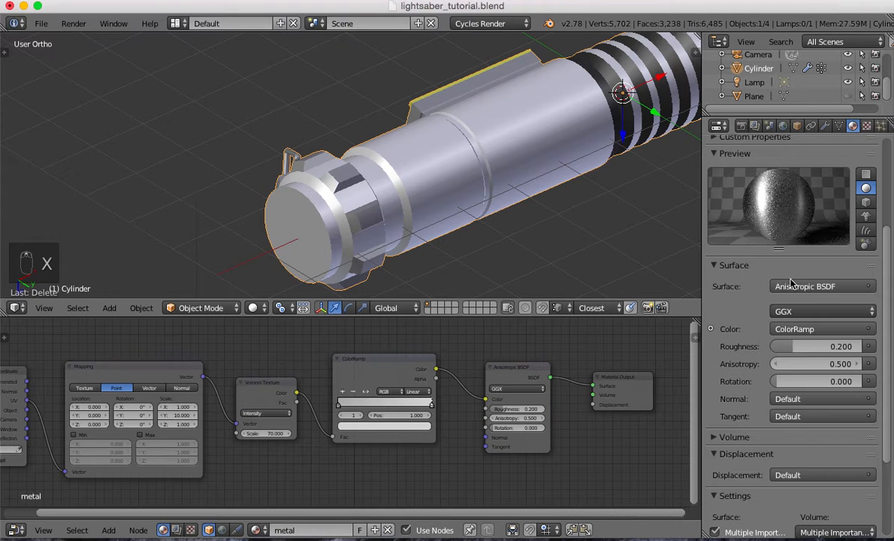
pyautogui.click(786, 287)
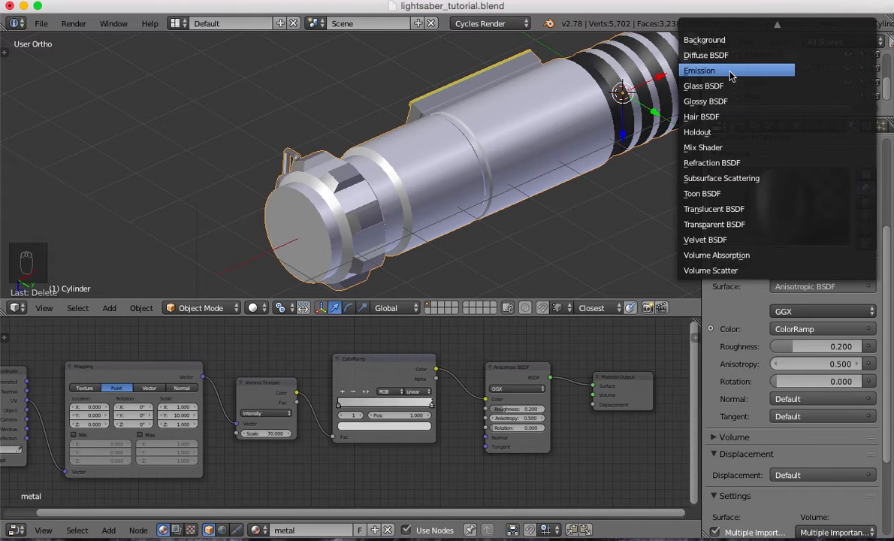
pyautogui.click(727, 101)
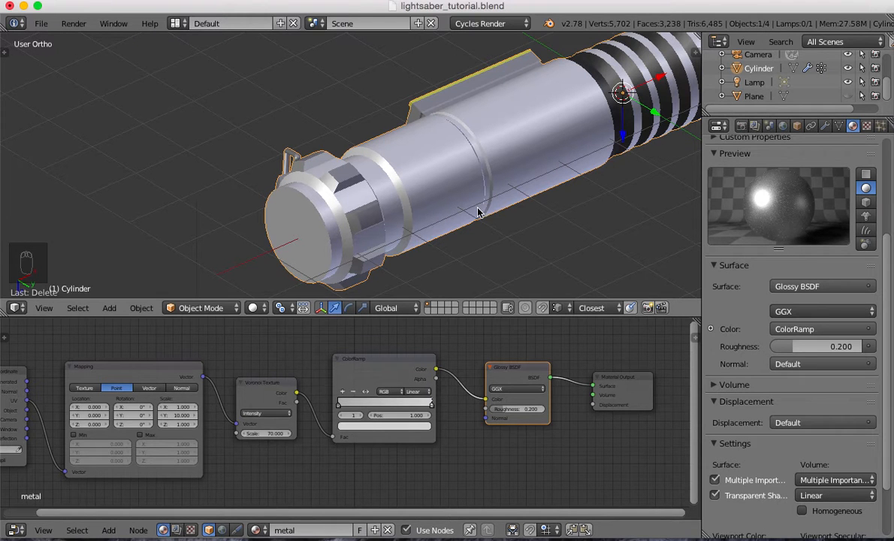
# Preview the hilt through the camera in rendered shading, and switch back to solid shading
pyautogui.press('KP_0')
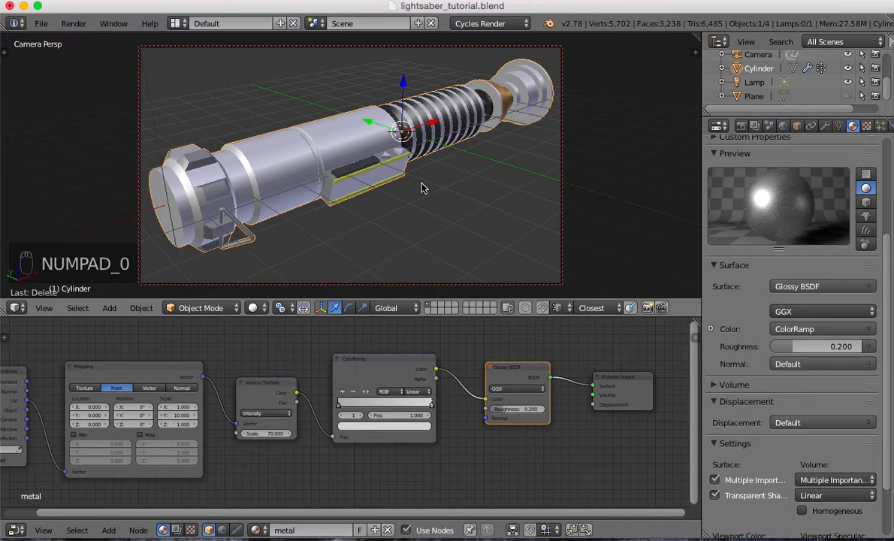
pyautogui.hotkey('shift', 'z')
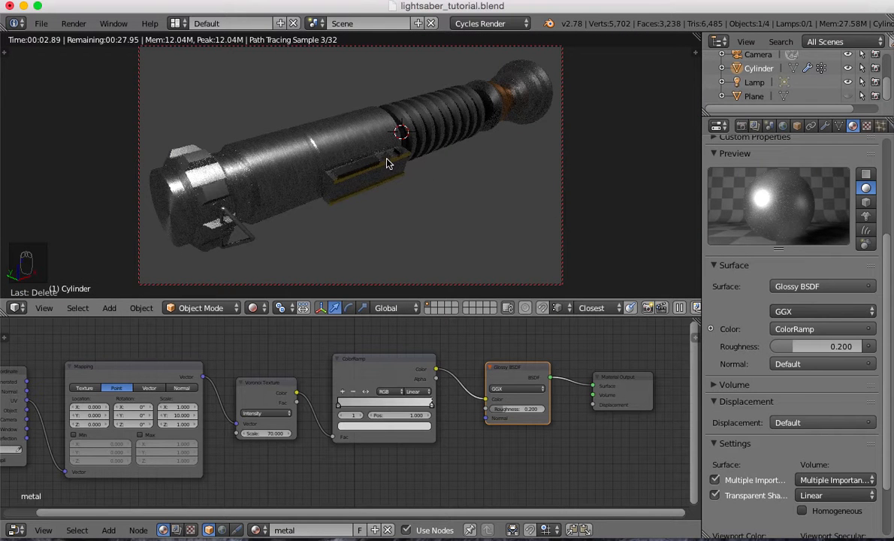
pyautogui.press('z')
pyautogui.press('z')
pyautogui.press('z')
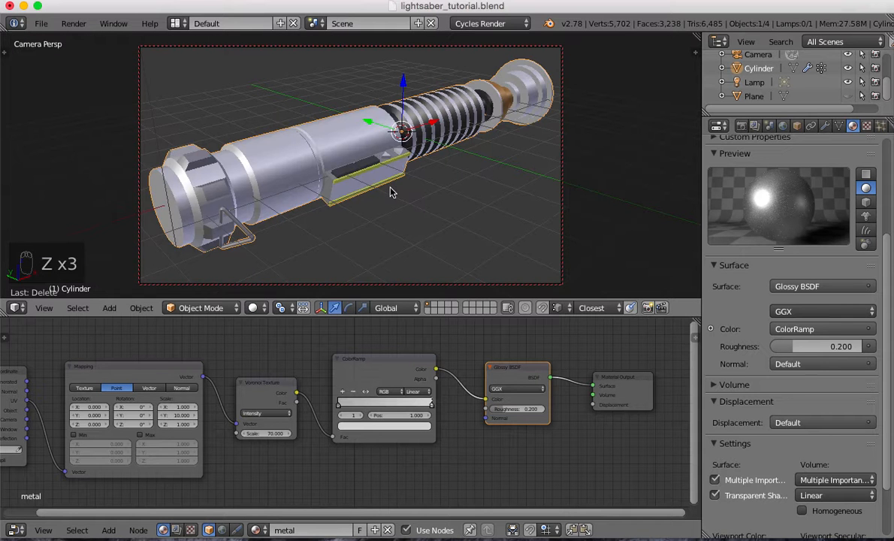
# Add another material slot to the hilt with a new material named off
pyautogui.scroll(4, 836, 207)
pyautogui.scroll(-3, 819, 196)
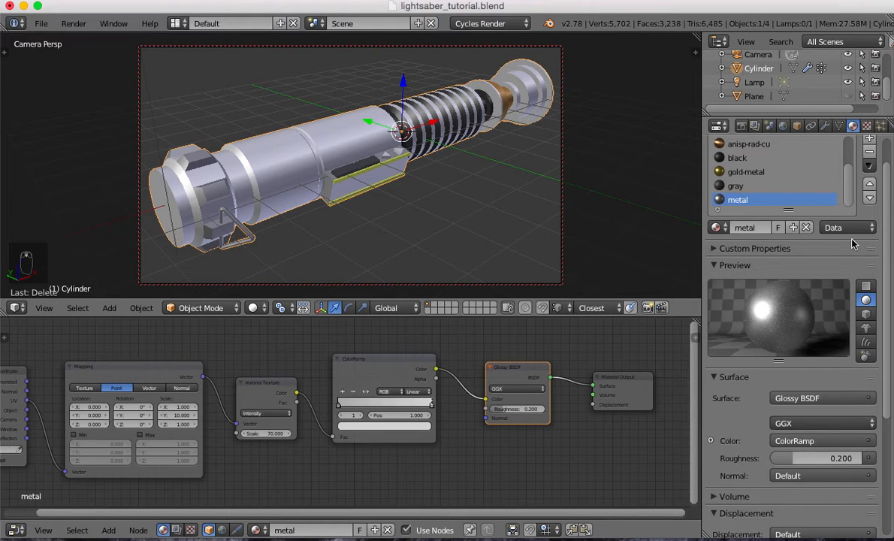
pyautogui.scroll(2, 795, 227)
pyautogui.scroll(-2, 837, 217)
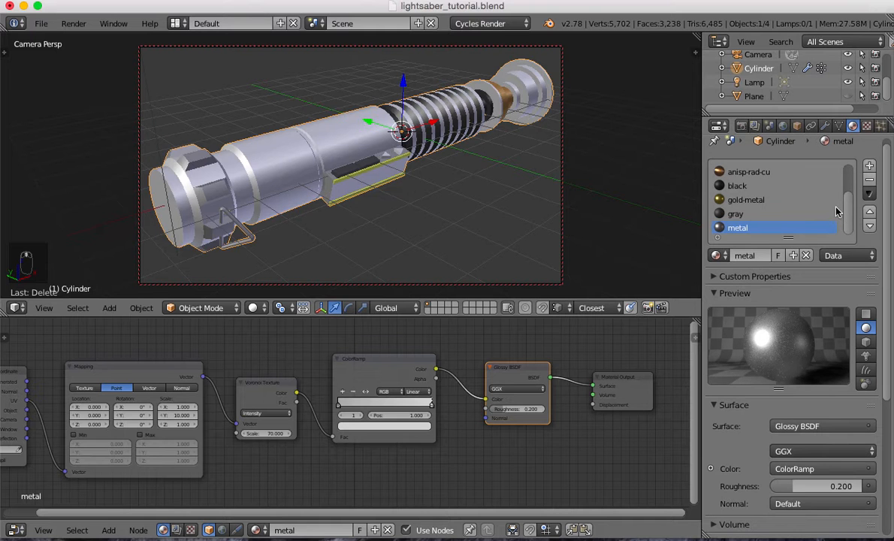
pyautogui.click(870, 166)
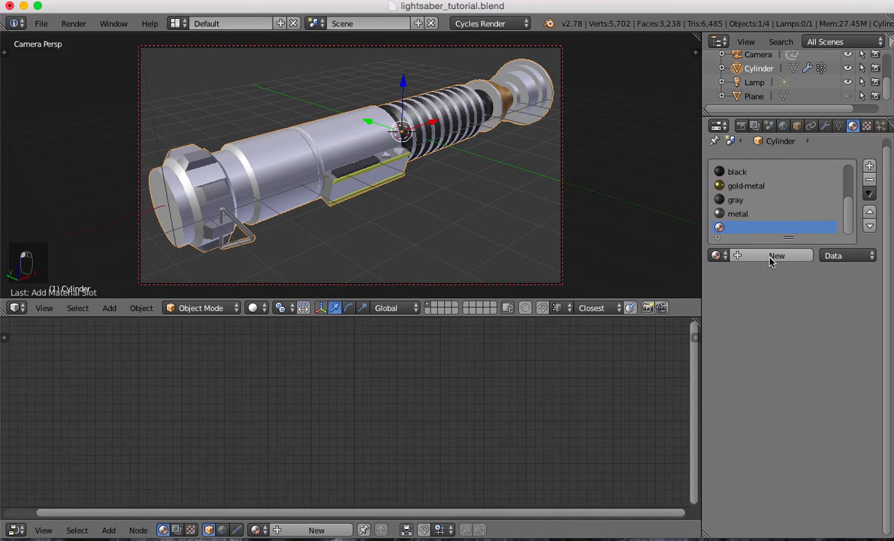
pyautogui.click(774, 256)
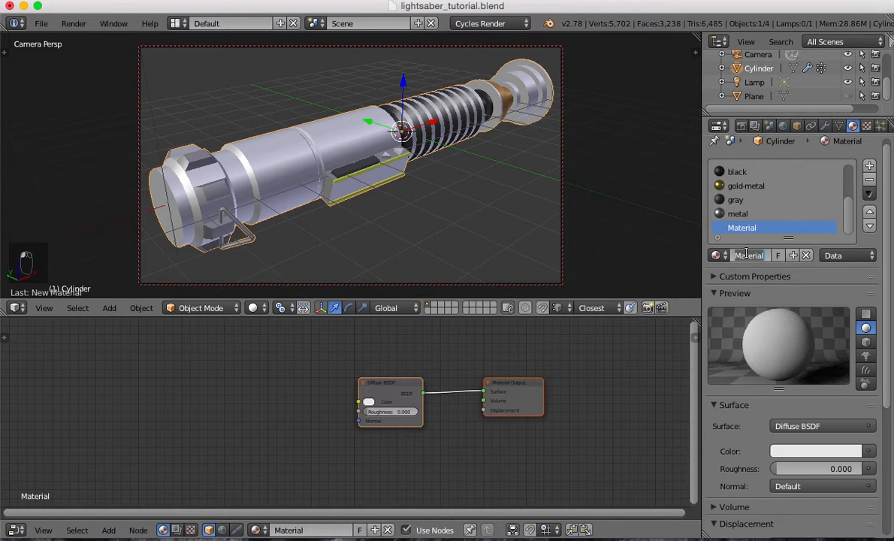
pyautogui.write('ff')
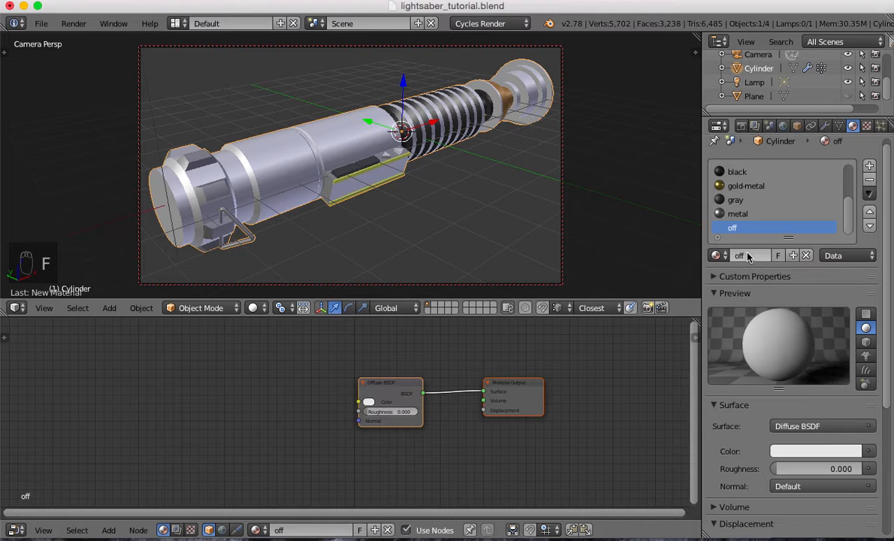
# Change the off material's surface shader to Emission with the hex color E70000
pyautogui.click(785, 426)
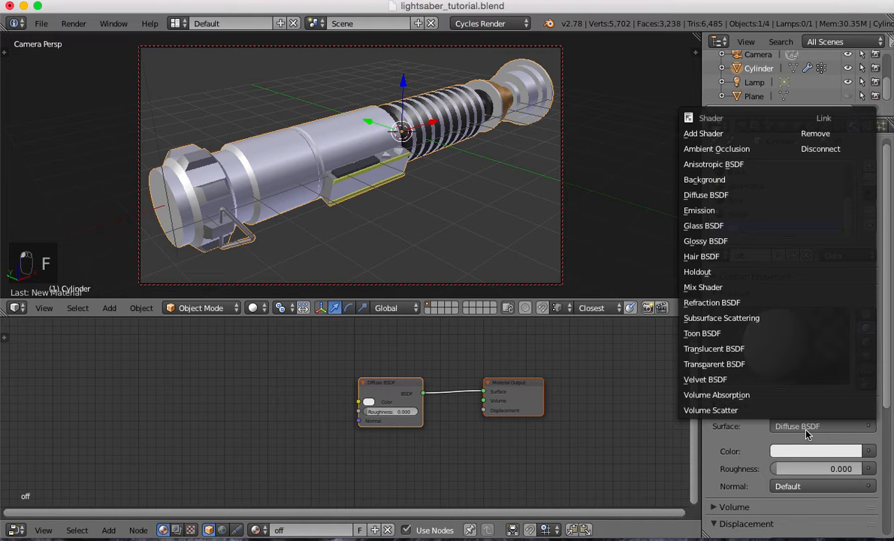
pyautogui.click(710, 211)
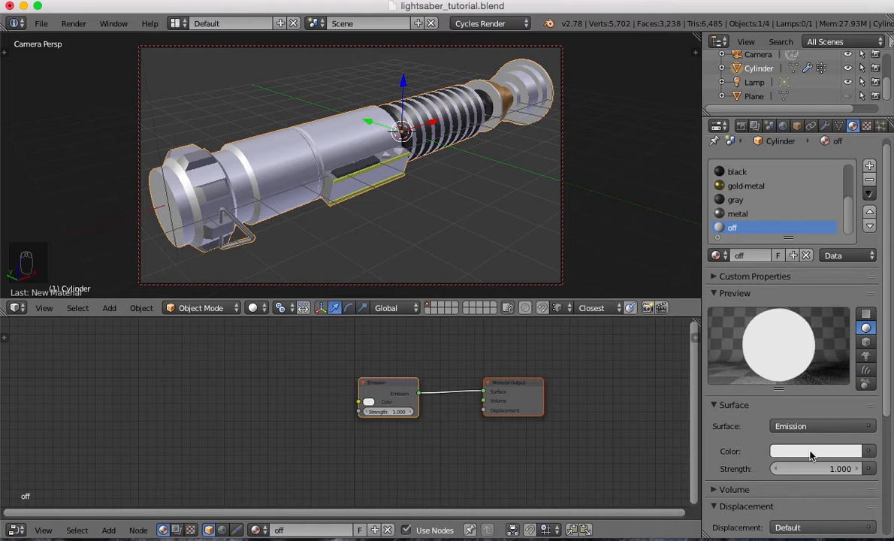
pyautogui.click(812, 456)
pyautogui.click(771, 389)
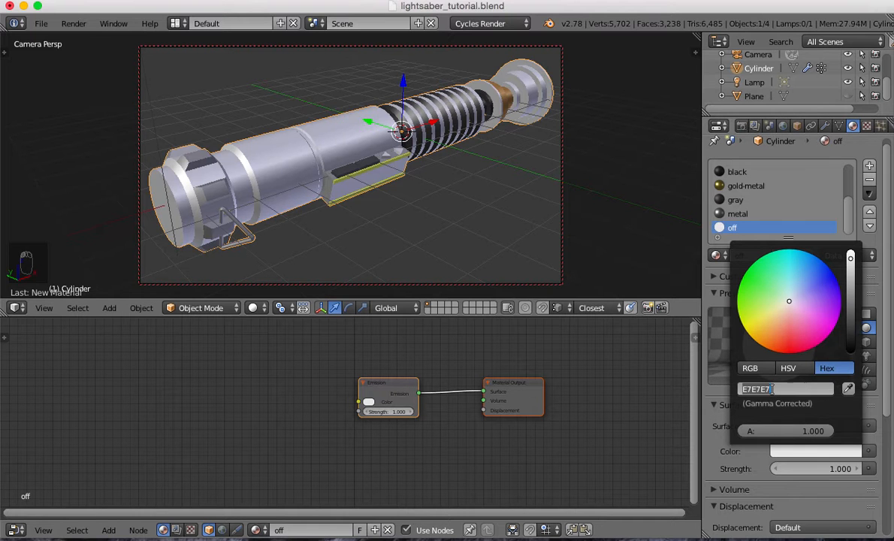
pyautogui.write('ex: E70000')
pyautogui.press('Return')
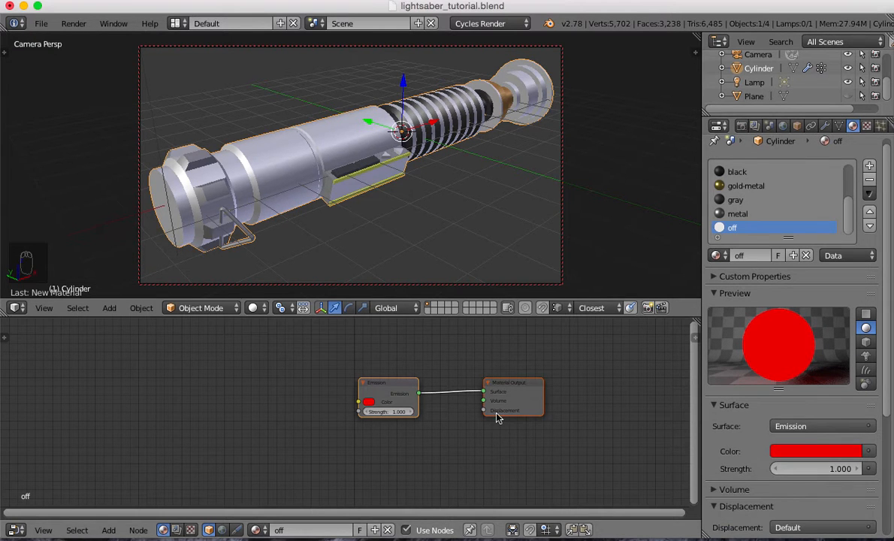
# Set the off material's viewport color to the same red by sampling its emission color
pyautogui.scroll(-5, 764, 402)
pyautogui.click(718, 479)
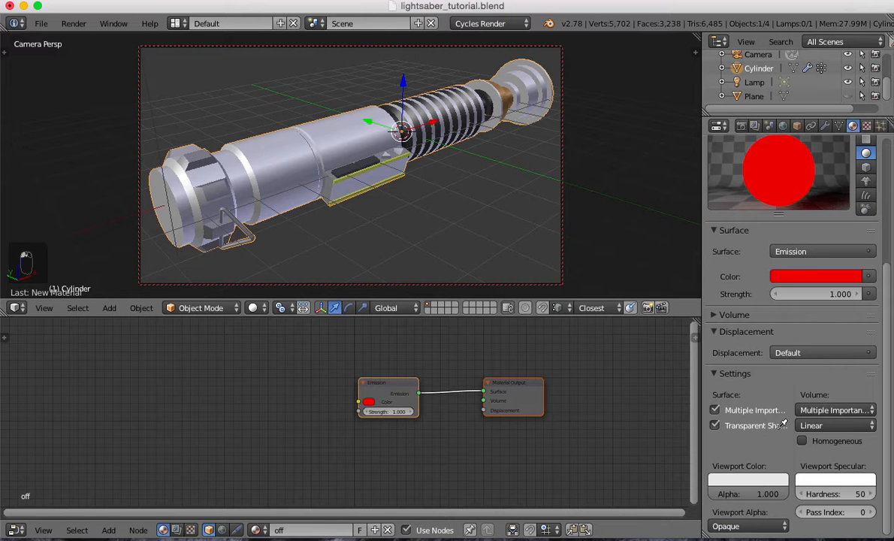
pyautogui.click(754, 278)
# In Edit Mode, select the triangular button nearest the gray blocks, including its side faces
pyautogui.press('Tab')
pyautogui.press('KP_7')
pyautogui.scroll(4, 409, 182)
pyautogui.keyDown('shift'); pyautogui.moveTo(533, 93); pyautogui.dragTo(347, 216, button='middle'); pyautogui.keyUp('shift')
pyautogui.scroll(4, 462, 181)
pyautogui.moveTo(462, 180); pyautogui.dragTo(499, 114, button='middle')
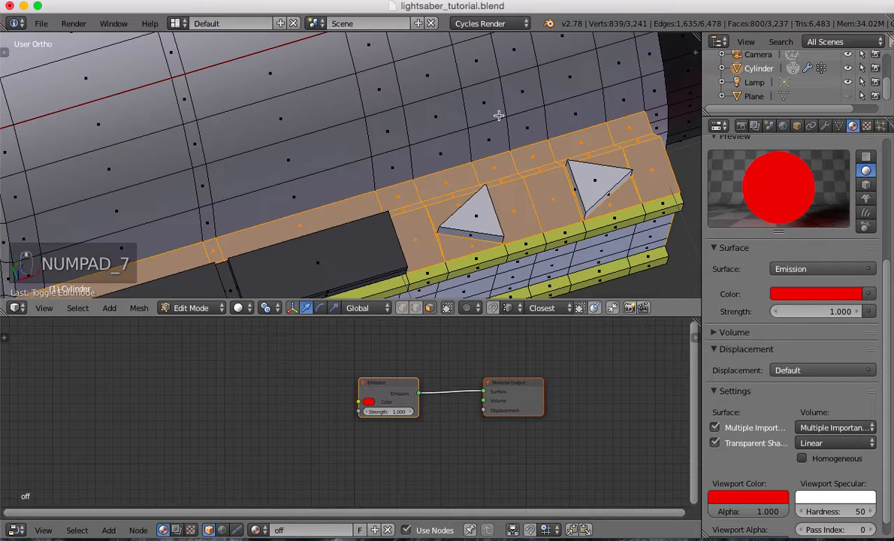
pyautogui.rightClick(474, 216)
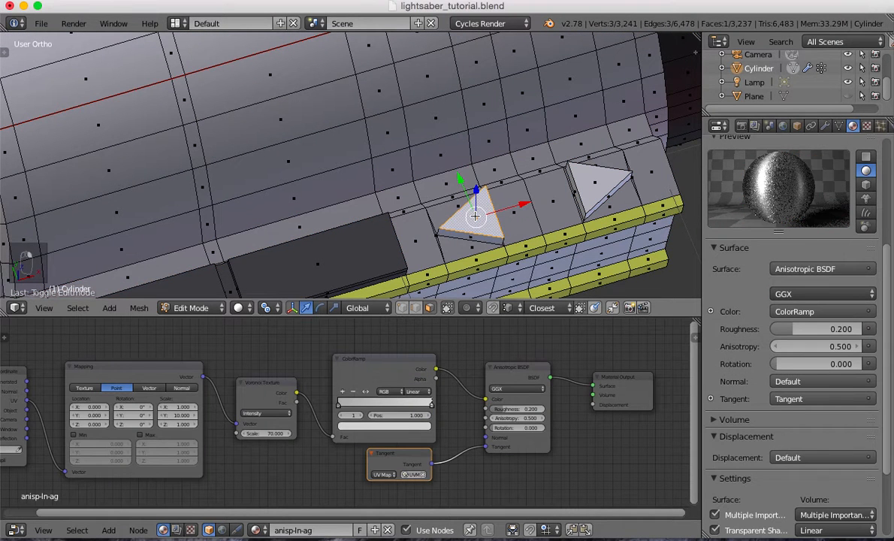
pyautogui.press('ctrl+KP_Add')
# Assign the off material to the selected triangular button nearest the gray blocks
pyautogui.scroll(2, 736, 252)
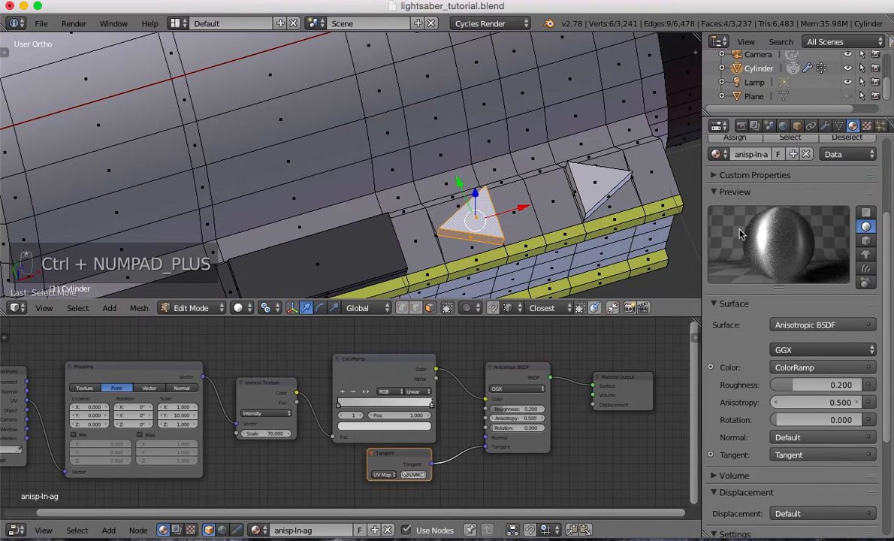
pyautogui.scroll(4, 738, 248)
pyautogui.scroll(-2, 740, 235)
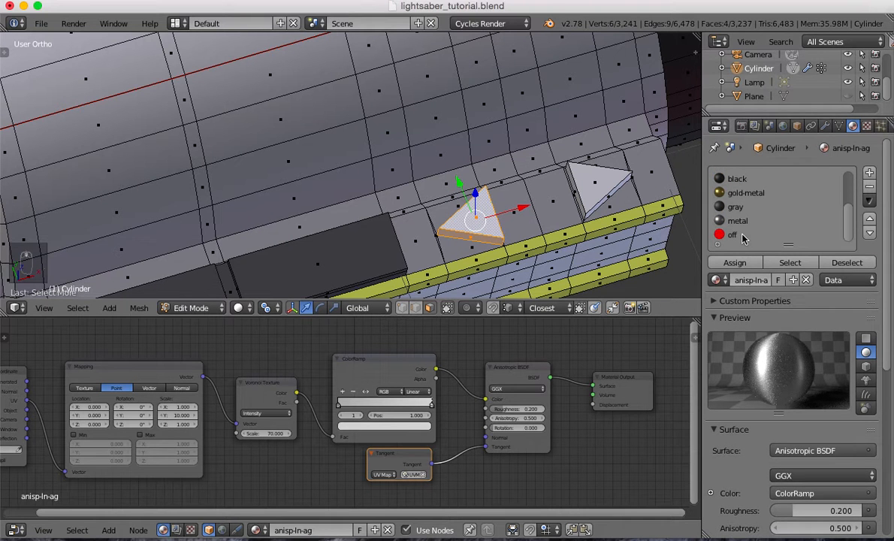
pyautogui.click(733, 235)
pyautogui.click(734, 262)
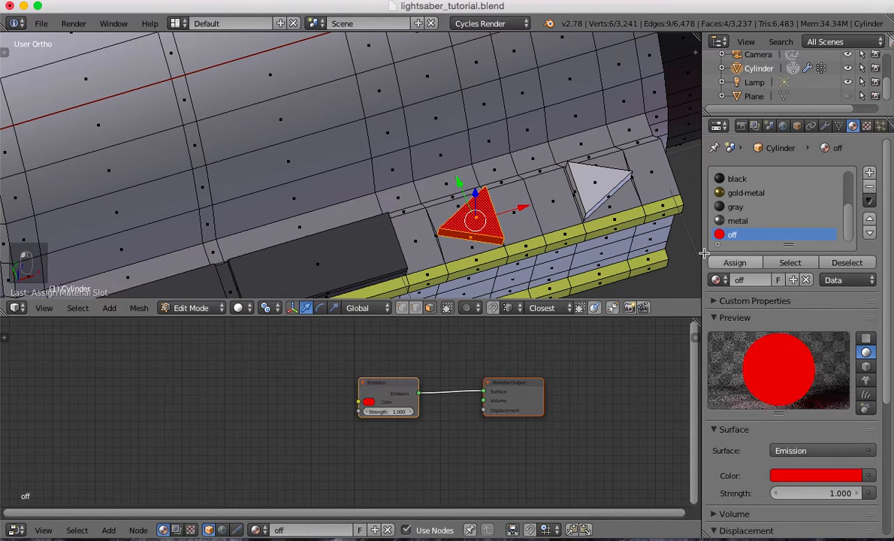
# Select the other triangular button, including its side faces
pyautogui.moveTo(571, 242); pyautogui.dragTo(544, 242, button='middle')
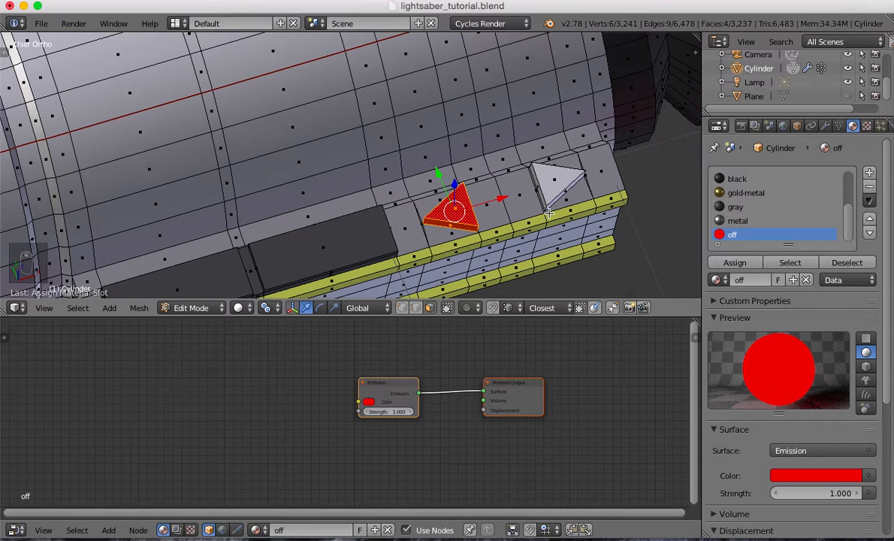
pyautogui.rightClick(556, 177)
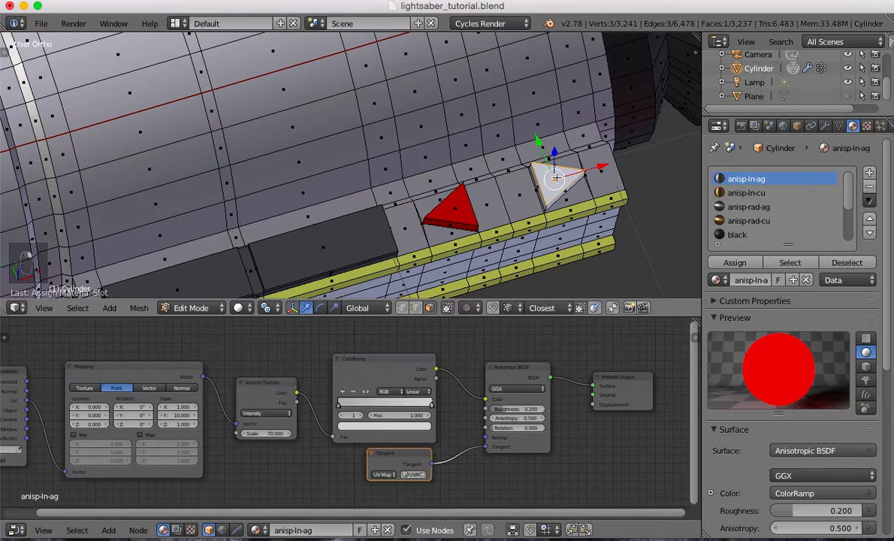
pyautogui.press('ctrl+KP_Add')
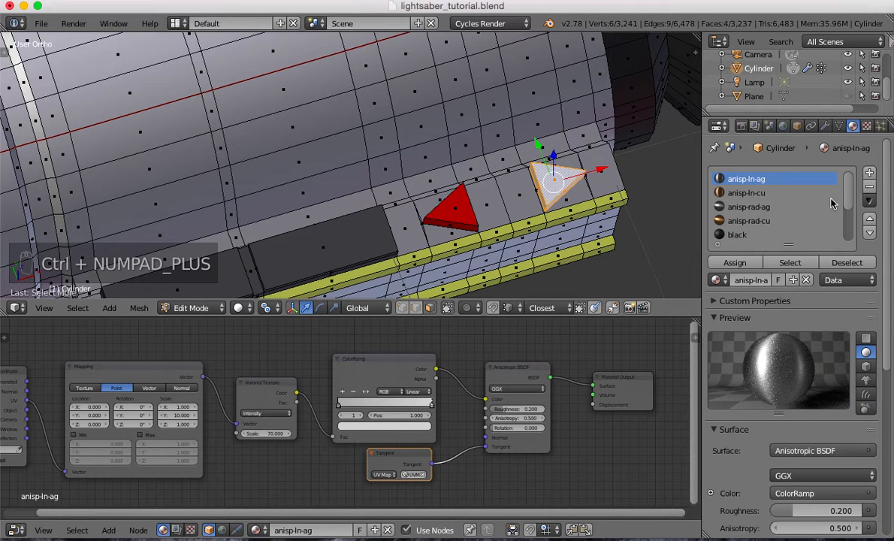
# Add another material slot to the hilt holding a separate copy of the off material, named on
pyautogui.scroll(-4, 795, 197)
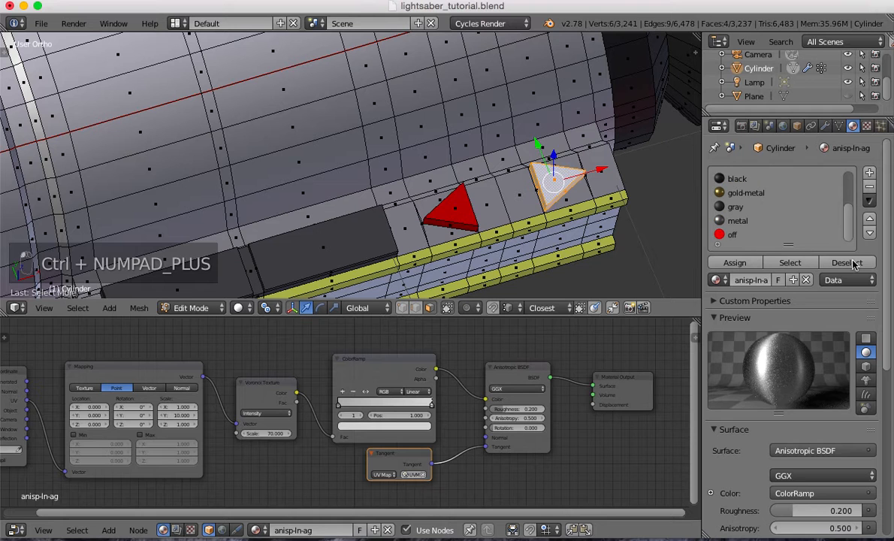
pyautogui.click(870, 172)
pyautogui.click(718, 279)
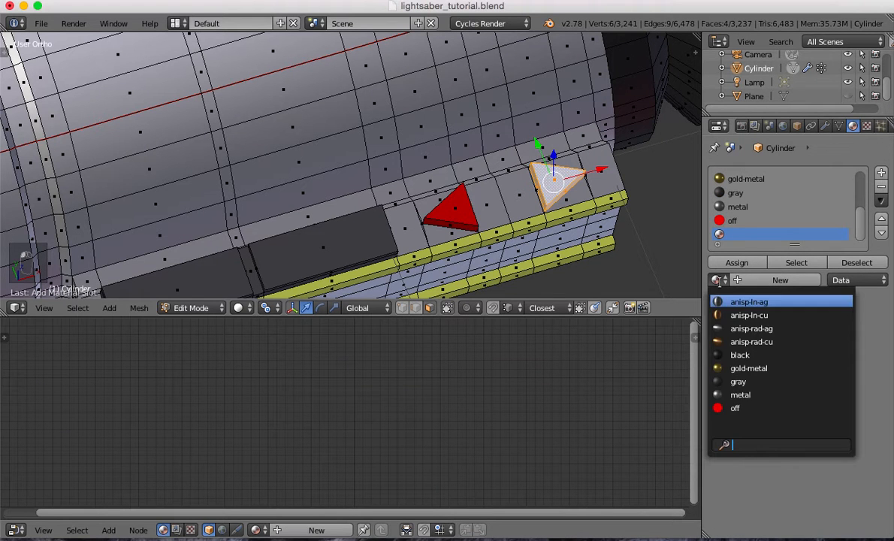
pyautogui.click(739, 406)
pyautogui.click(762, 279)
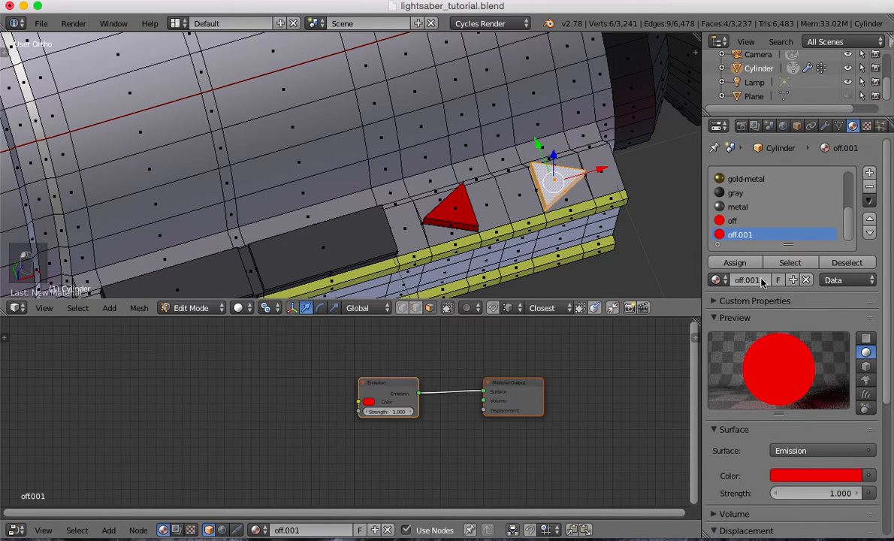
pyautogui.click(749, 280)
pyautogui.write('on')
pyautogui.press('Return')
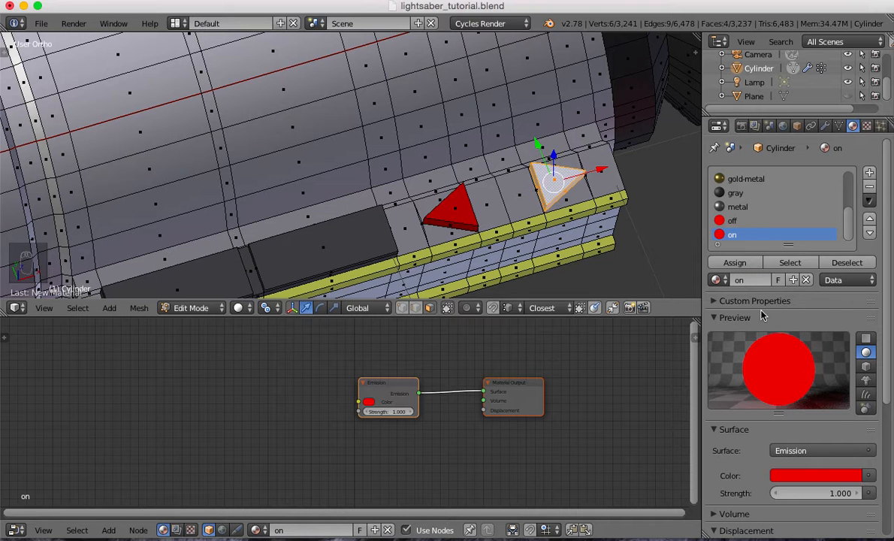
# Set the on material's emission strength to 2 and its color to green with the hex value 00E700
pyautogui.click(820, 492)
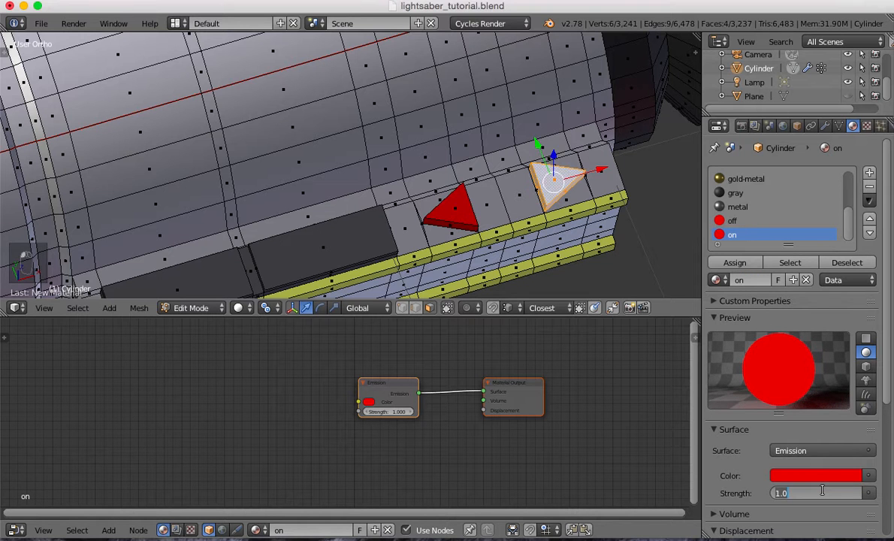
pyautogui.write('2')
pyautogui.press('Return')
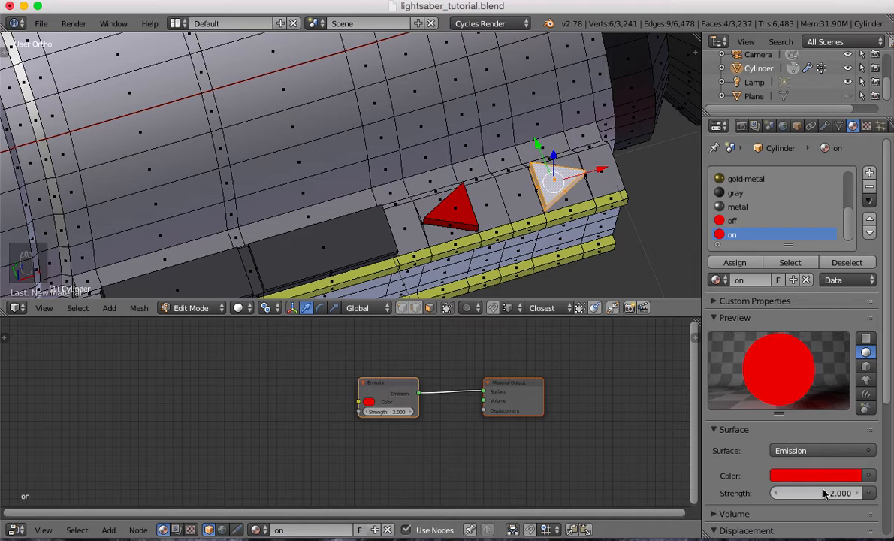
pyautogui.click(825, 477)
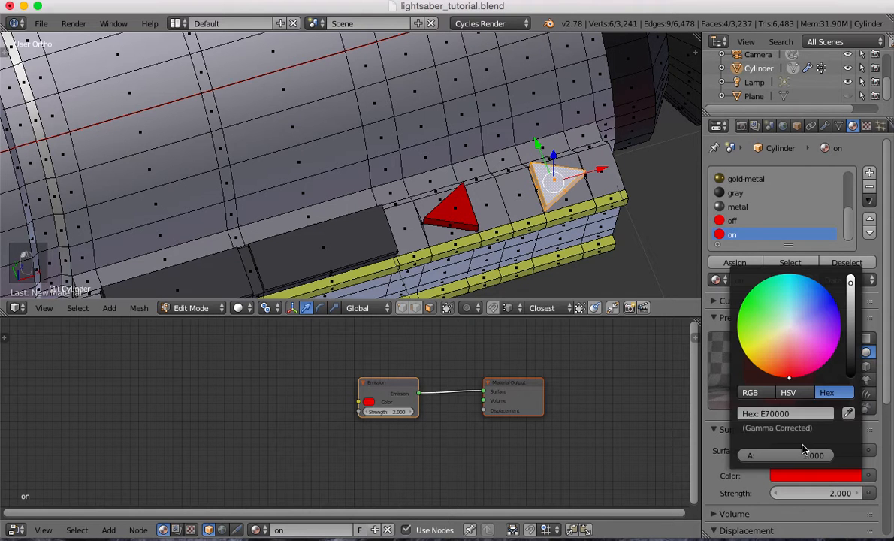
pyautogui.click(774, 413)
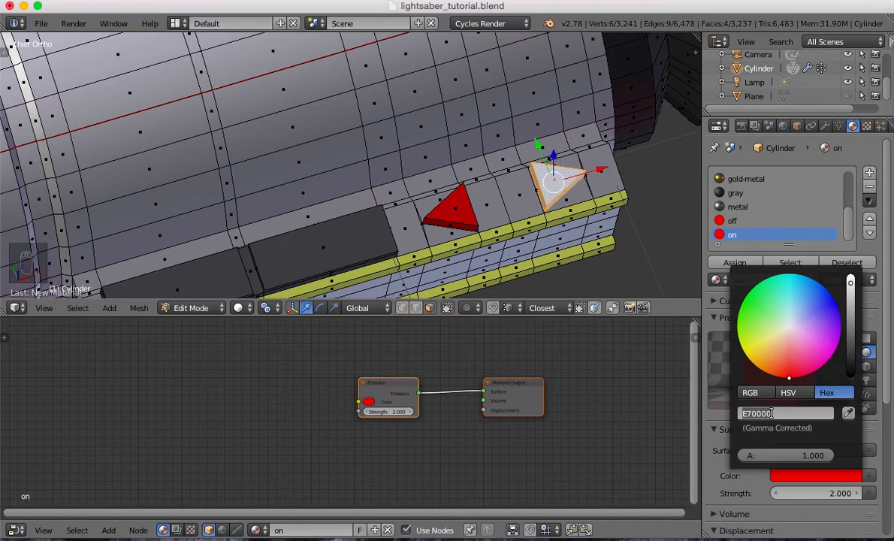
pyautogui.write('00')
pyautogui.write('FF00')
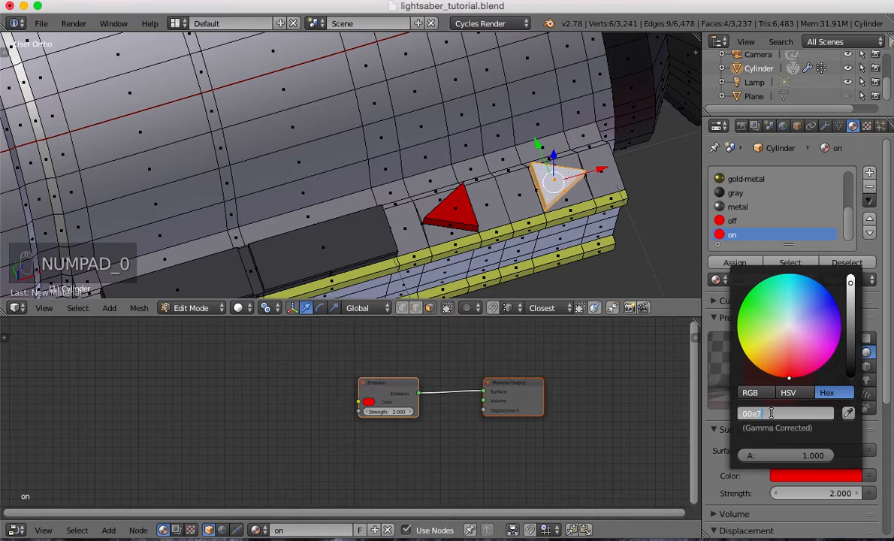
pyautogui.press('Return')
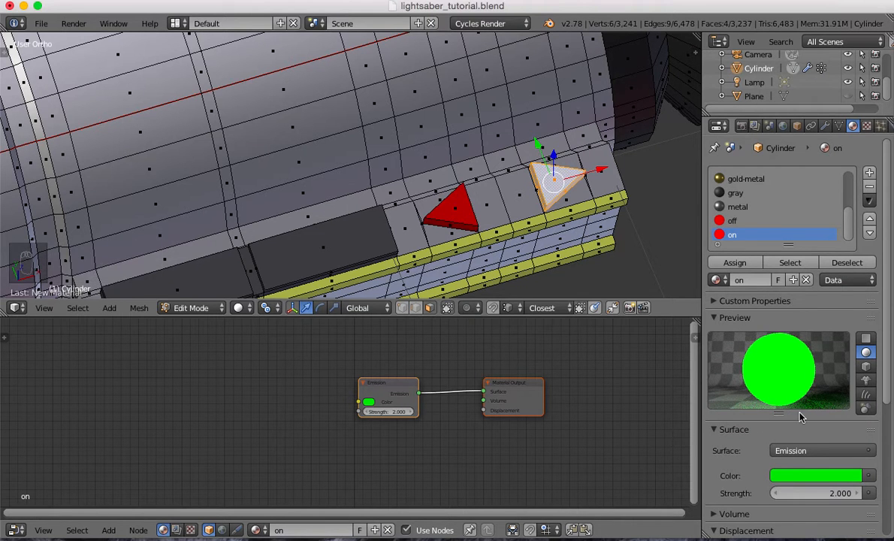
# Set the on material's viewport color to its green emission color and assign the material to the selected triangular button
pyautogui.scroll(-6, 765, 439)
pyautogui.click(765, 481)
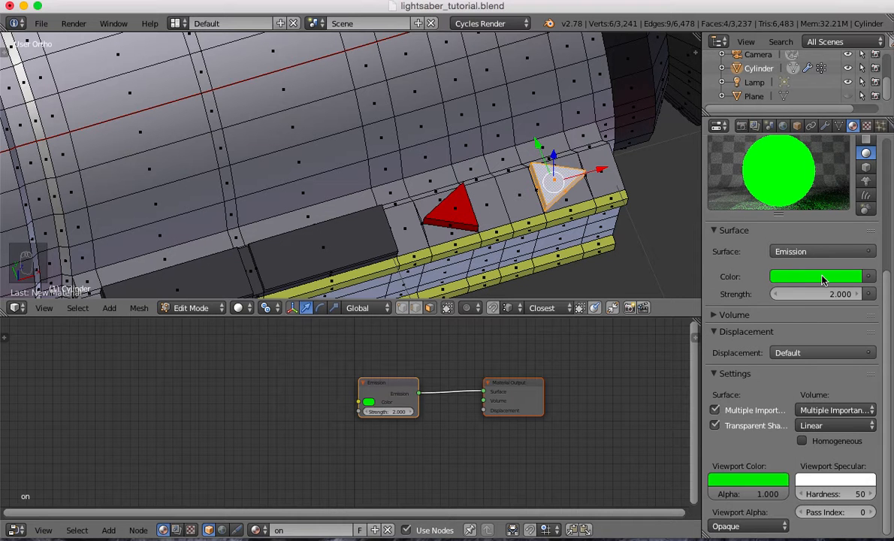
pyautogui.scroll(5, 742, 259)
pyautogui.click(727, 201)
# Clear the selection and box-select all side faces of the control box between the two gold strips
pyautogui.scroll(-3, 544, 230)
pyautogui.moveTo(511, 249); pyautogui.dragTo(399, 165, button='middle')
pyautogui.press('a')
pyautogui.scroll(2, 399, 165)
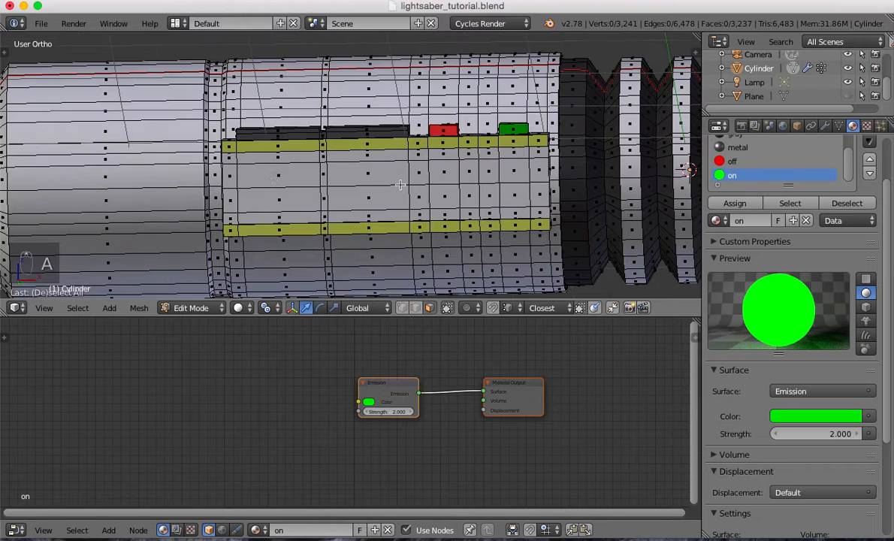
pyautogui.press('b')
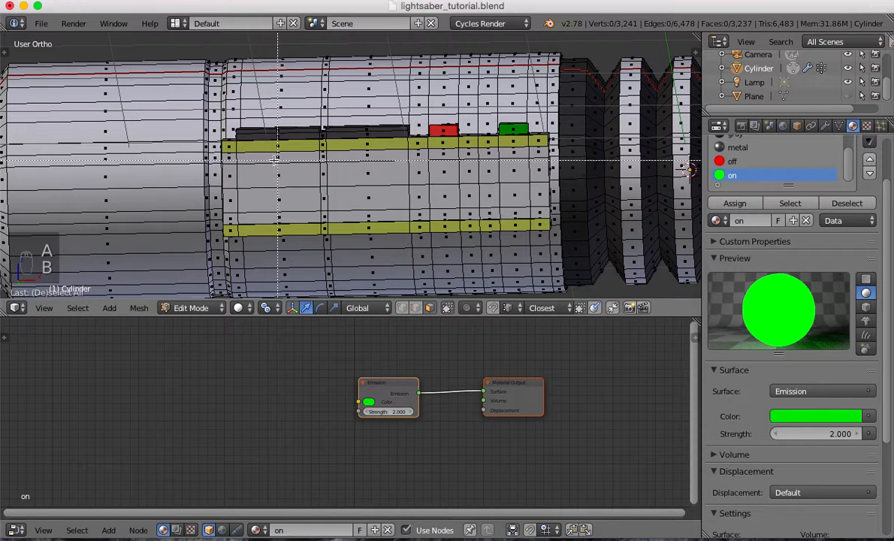
pyautogui.moveTo(226, 154); pyautogui.dragTo(541, 218)
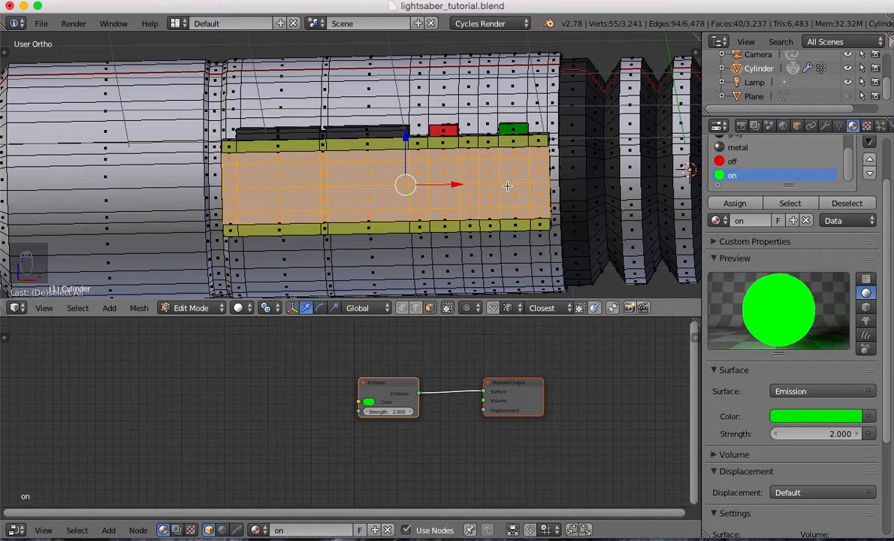
pyautogui.moveTo(381, 194); pyautogui.dragTo(432, 194, button='middle')
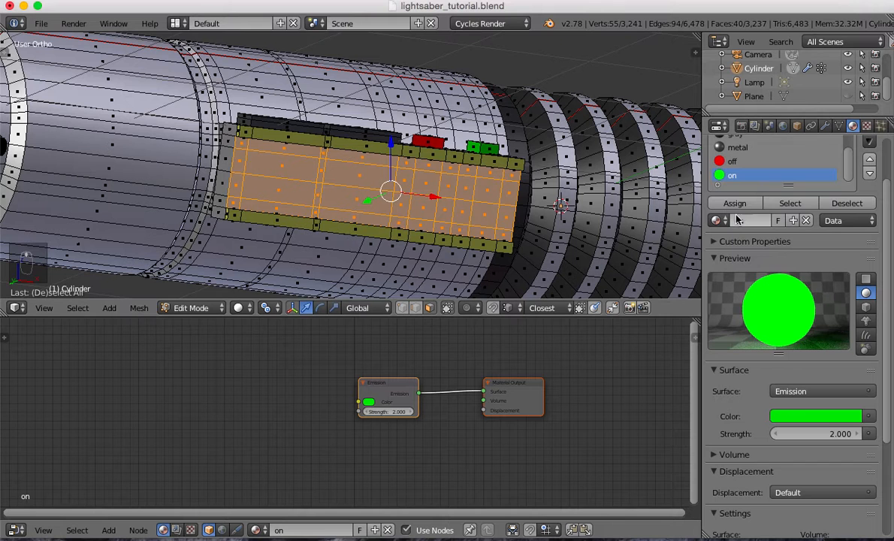
# Add another material slot to the hilt with a new material named powerplate
pyautogui.scroll(2, 826, 279)
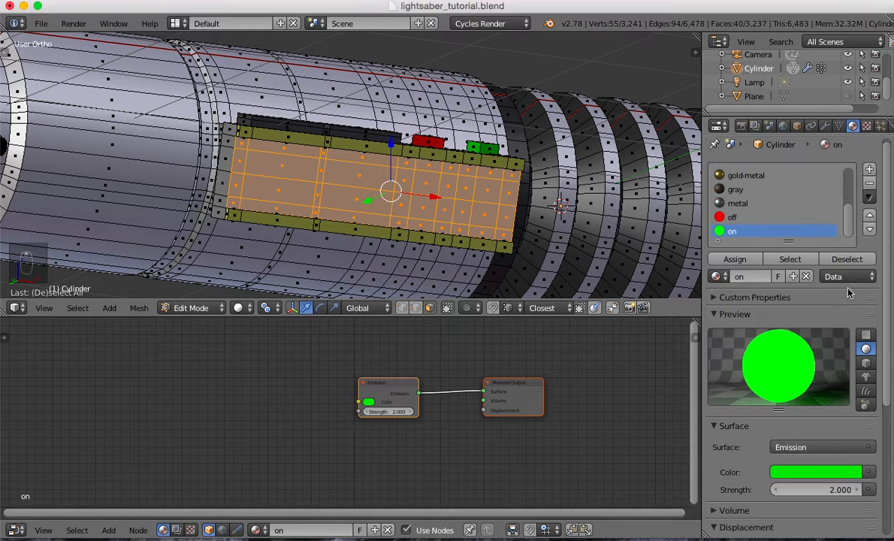
pyautogui.click(871, 175)
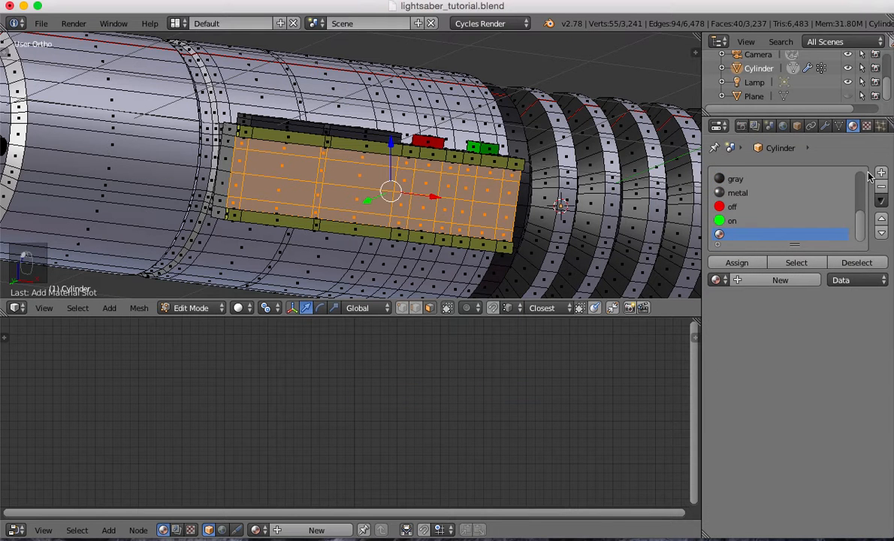
pyautogui.click(766, 284)
pyautogui.click(749, 279)
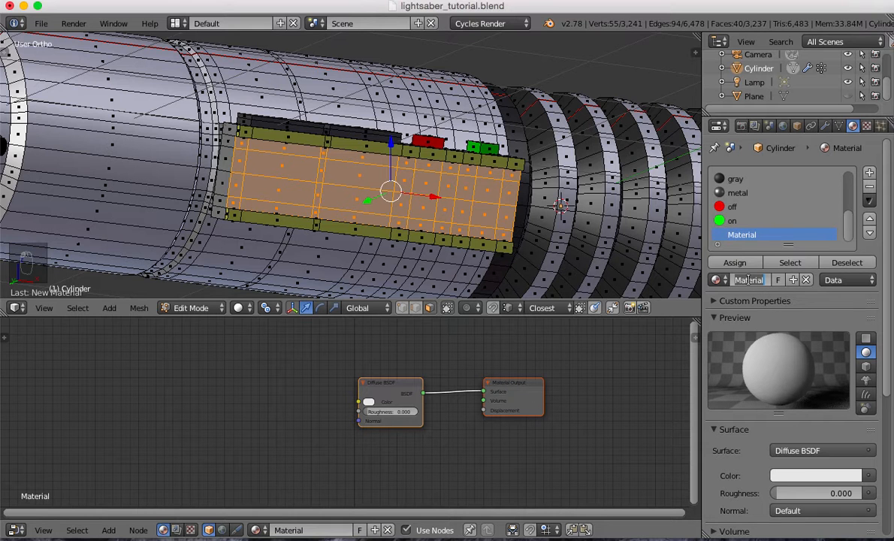
pyautogui.write('powerplate')
pyautogui.press('Return')
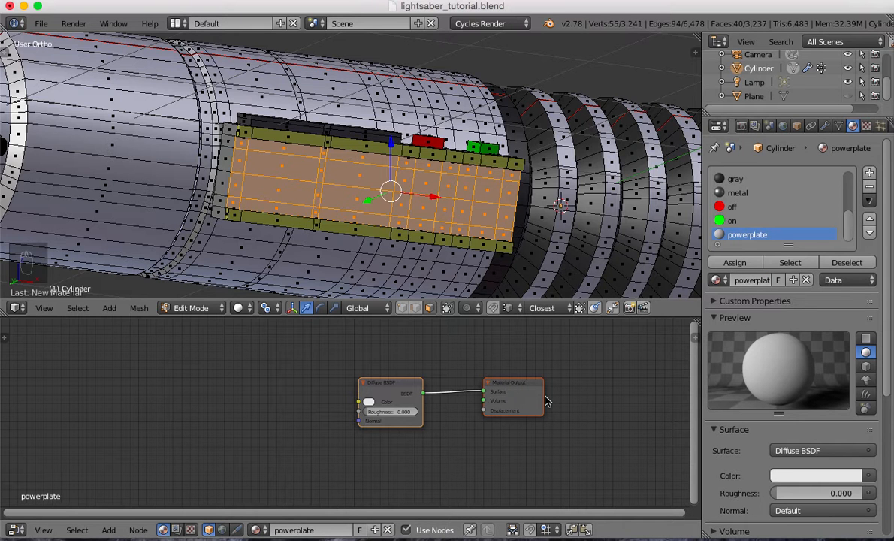
# Set the powerplate material's viewport color to orange, hex E9A64A
pyautogui.click(391, 395)
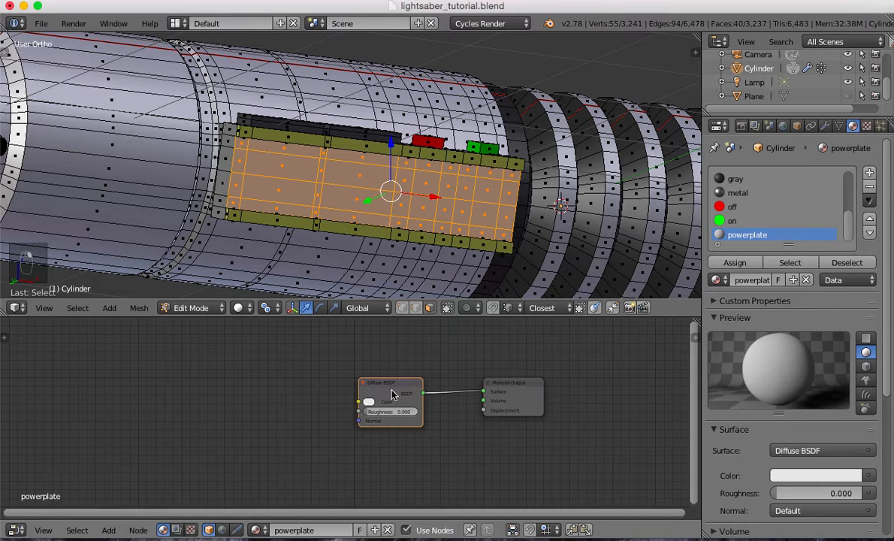
pyautogui.scroll(-5, 782, 406)
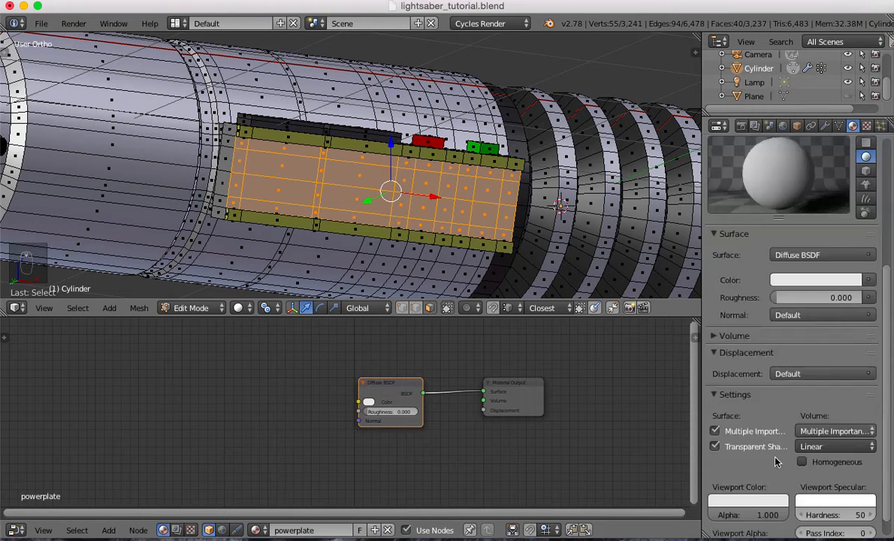
pyautogui.click(751, 499)
pyautogui.moveTo(710, 374); pyautogui.dragTo(696, 393)
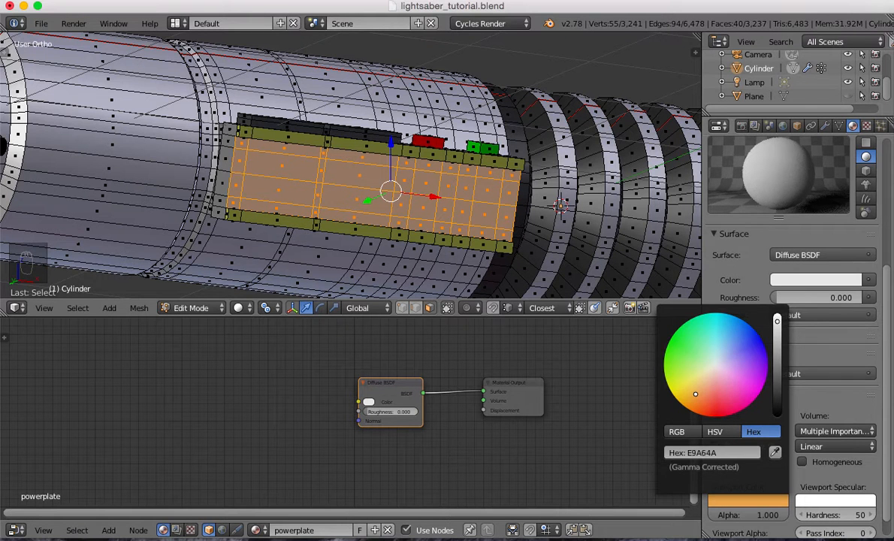
# Assign the powerplate material to the selected control box side faces and return to Object Mode
pyautogui.scroll(6, 797, 263)
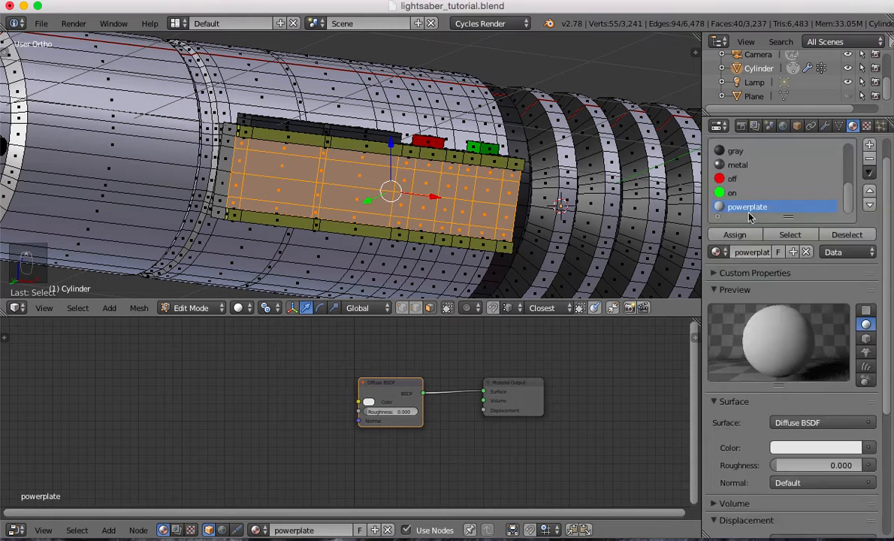
pyautogui.click(733, 235)
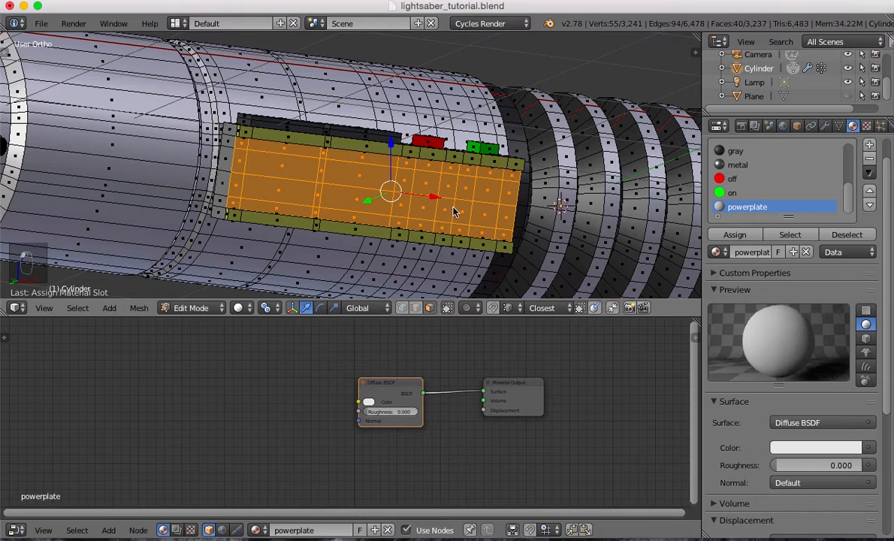
pyautogui.press('Tab')
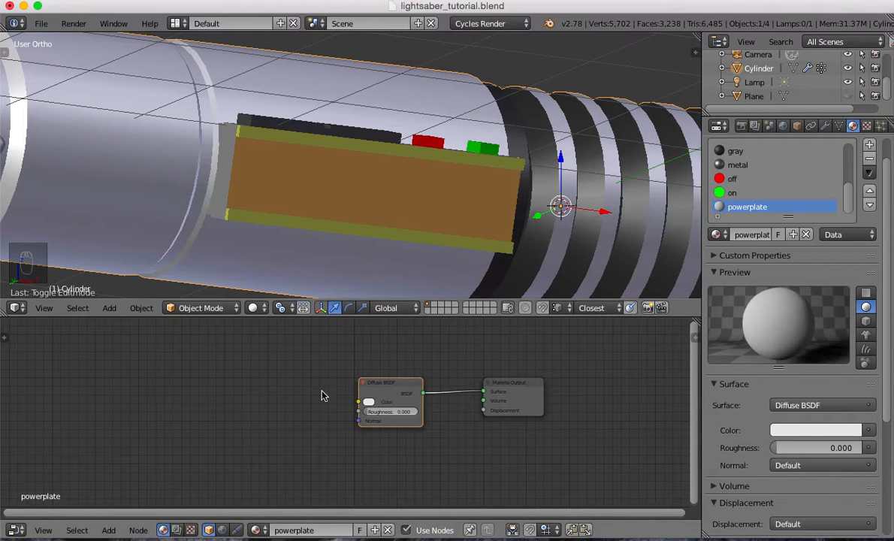
pyautogui.moveTo(308, 391); pyautogui.dragTo(430, 394, button='middle')
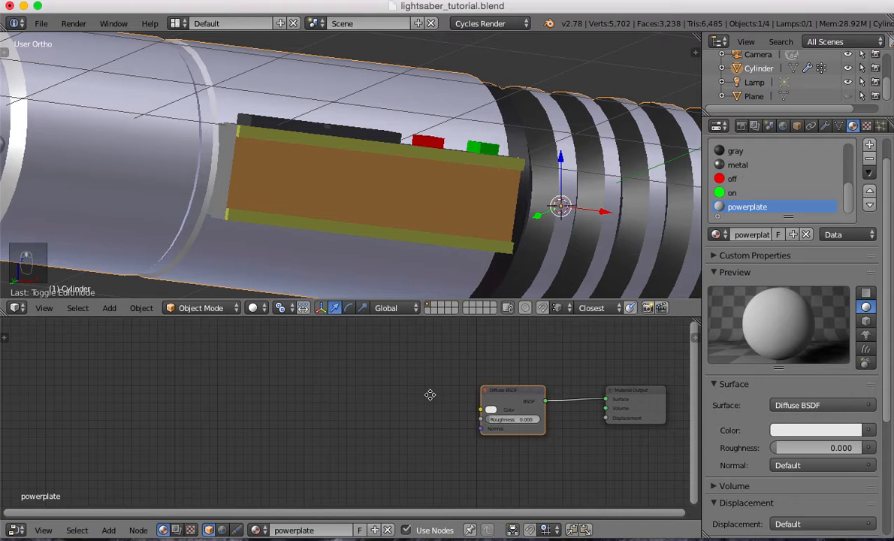
pyautogui.hotkey('shift', 'a')
pyautogui.moveTo(314, 328)
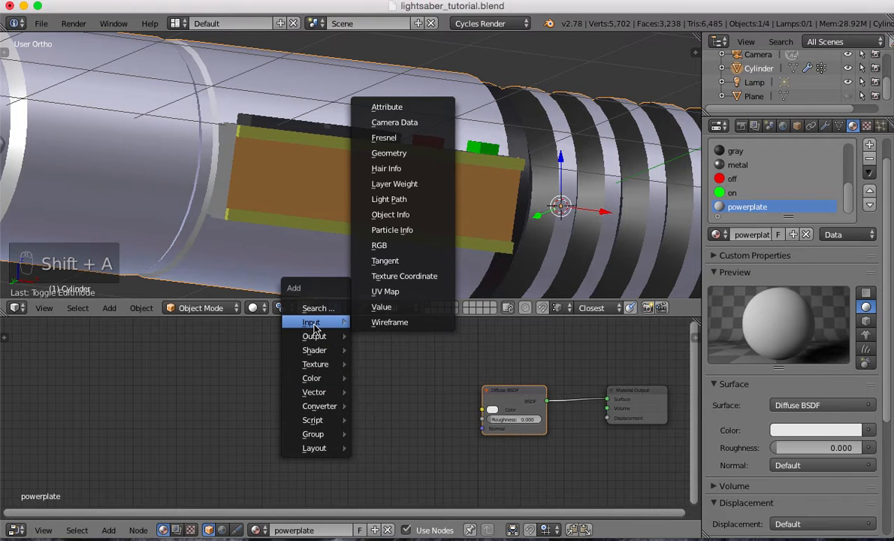
pyautogui.press('Escape')
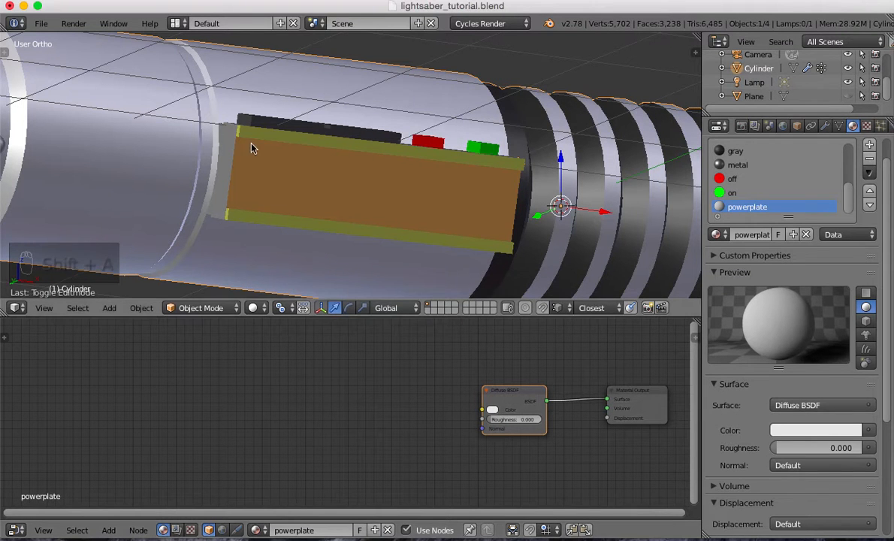
# Add a Brick Texture node to the powerplate material and connect its Color output to the Diffuse BSDF's Color
pyautogui.press('KP_1')
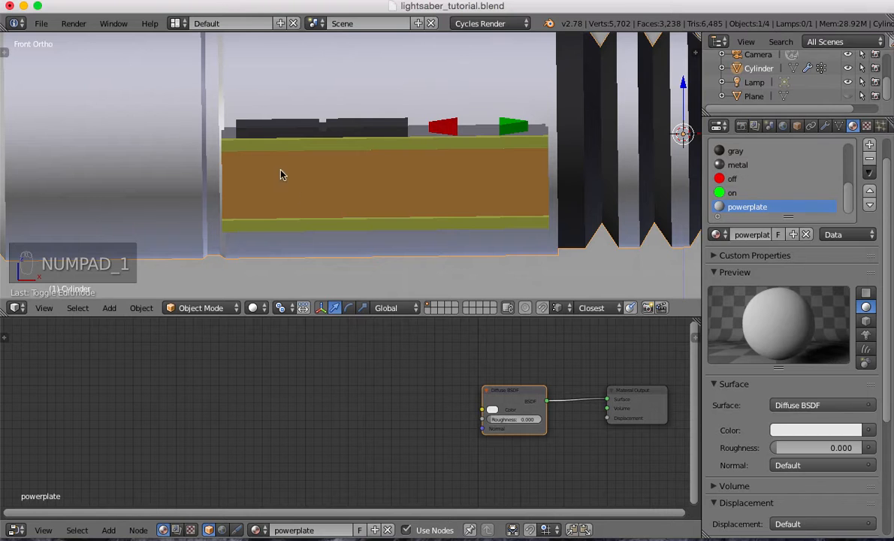
pyautogui.moveTo(297, 179); pyautogui.dragTo(315, 197, button='middle')
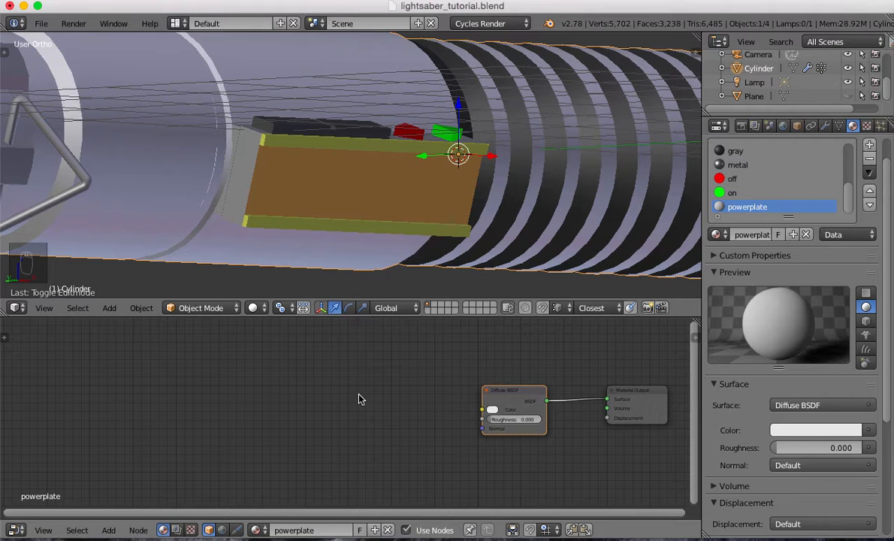
pyautogui.hotkey('shift', 'a')
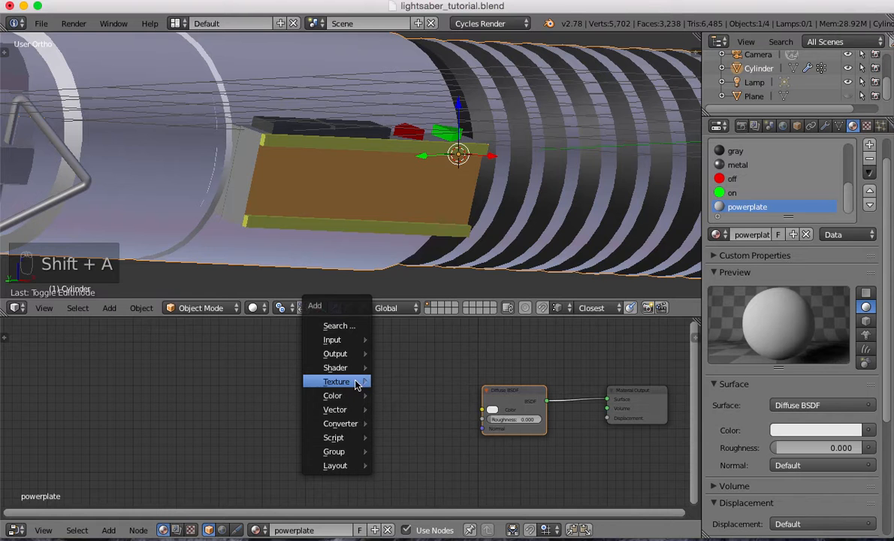
pyautogui.moveTo(365, 383)
pyautogui.click(413, 213)
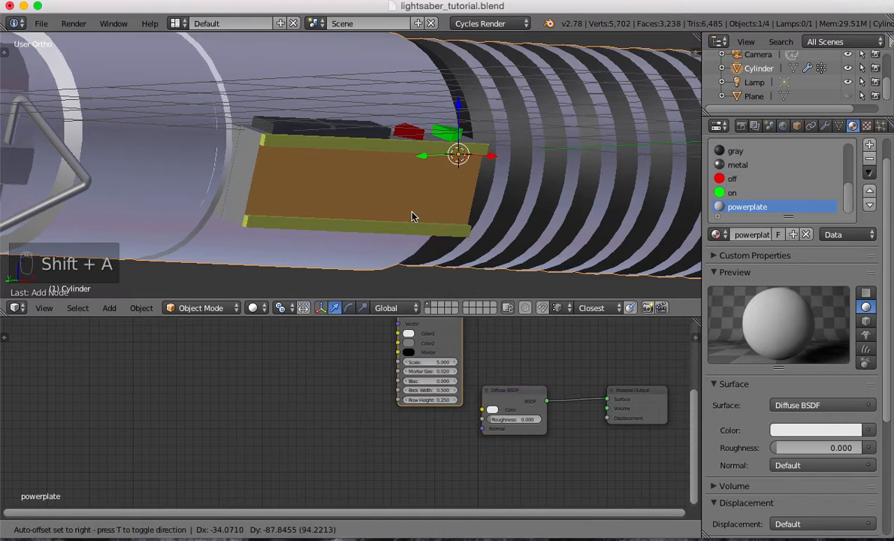
pyautogui.click(307, 328)
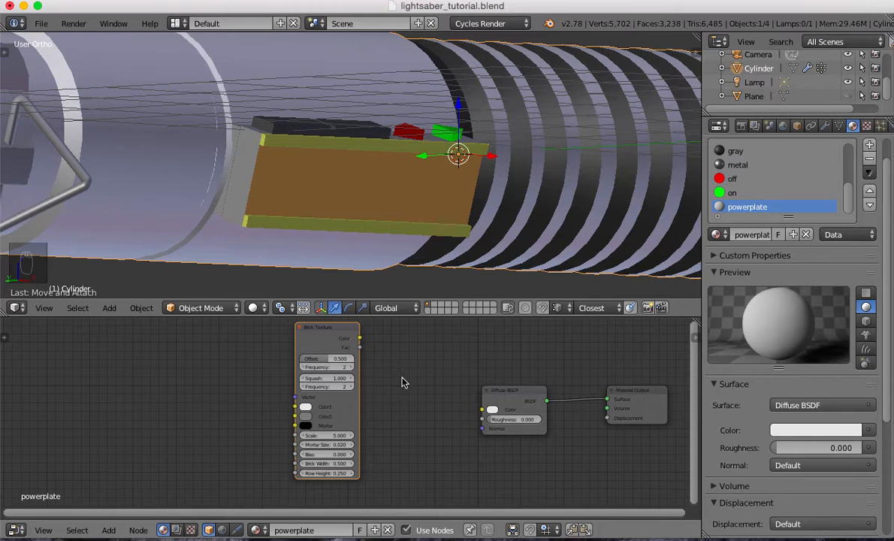
pyautogui.moveTo(360, 338); pyautogui.dragTo(482, 410)
# Add a Bump node and connect the Brick Texture's Color output to its Height input
pyautogui.hotkey('shift', 'a')
pyautogui.moveTo(399, 464)
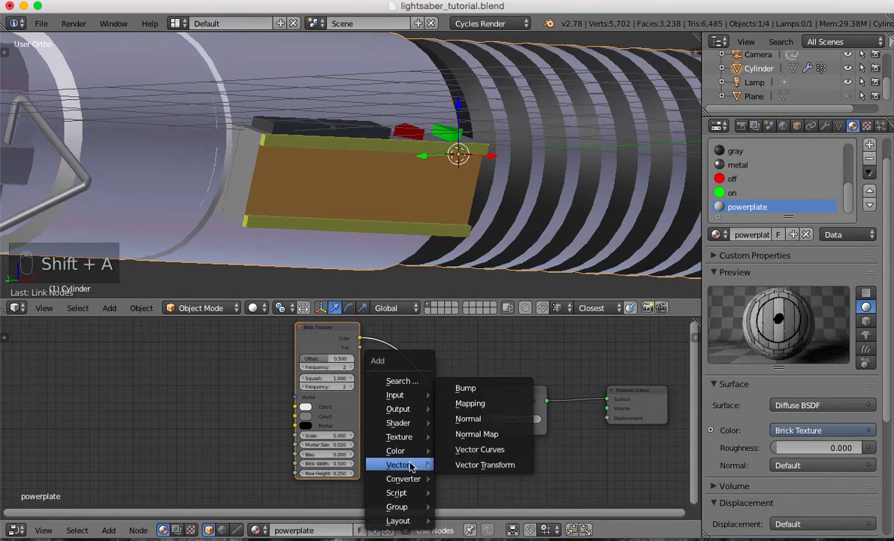
pyautogui.click(467, 388)
pyautogui.click(390, 401)
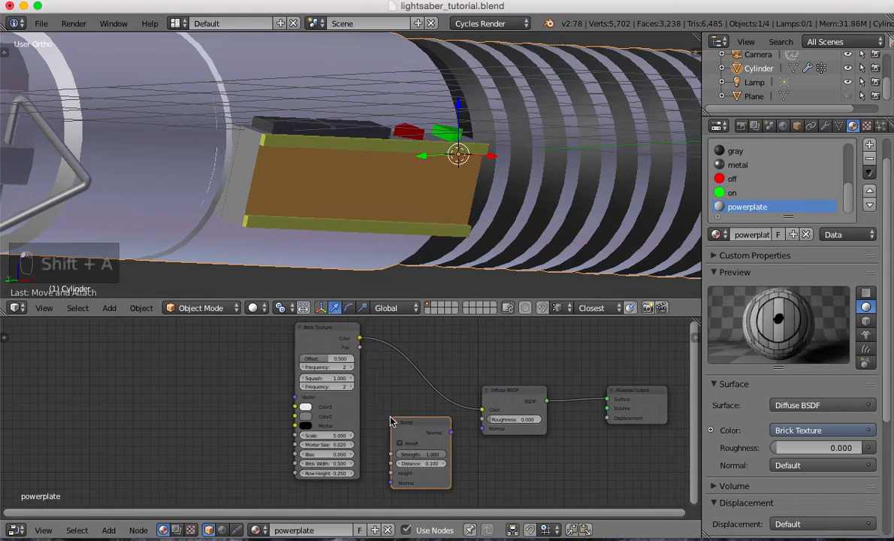
pyautogui.moveTo(361, 338); pyautogui.dragTo(389, 473)
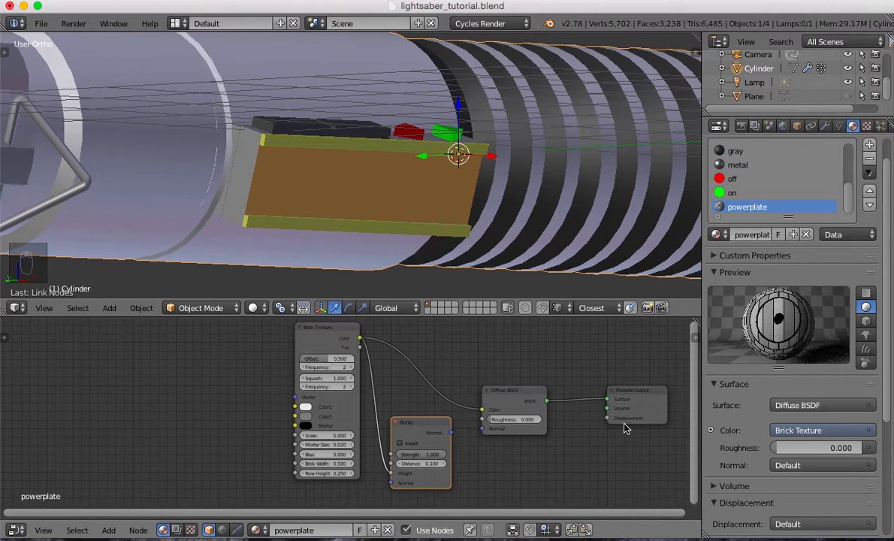
# With a flat-plane material preview, connect the Bump node's Normal to the Diffuse BSDF's Normal and set its distance to 0.200
pyautogui.click(865, 294)
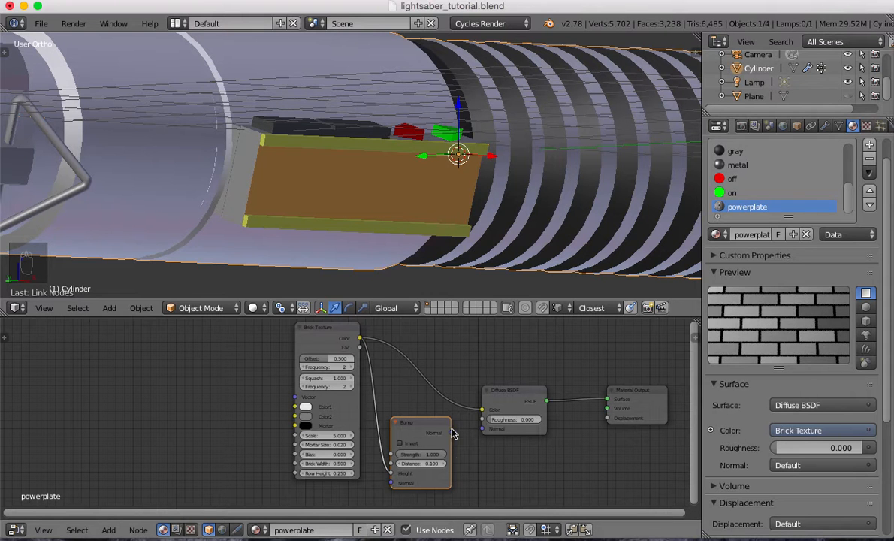
pyautogui.moveTo(450, 433); pyautogui.dragTo(484, 429)
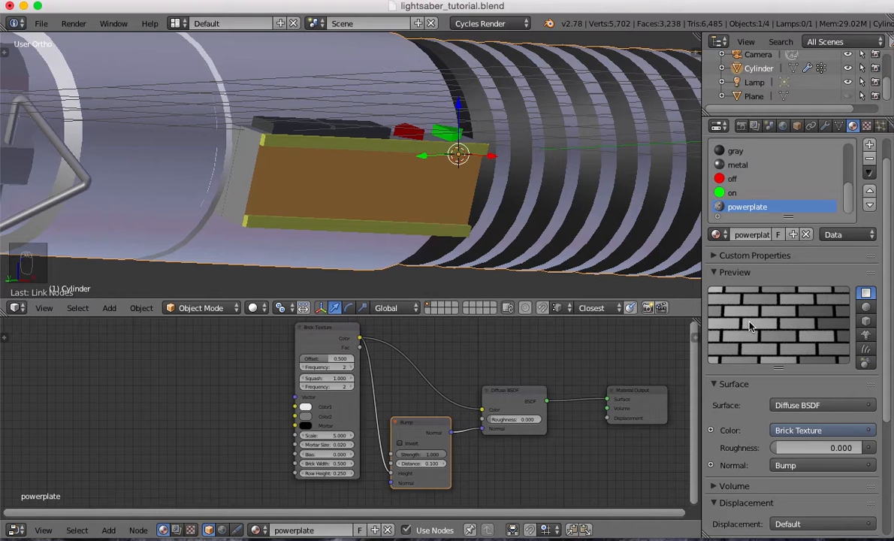
pyautogui.click(443, 464)
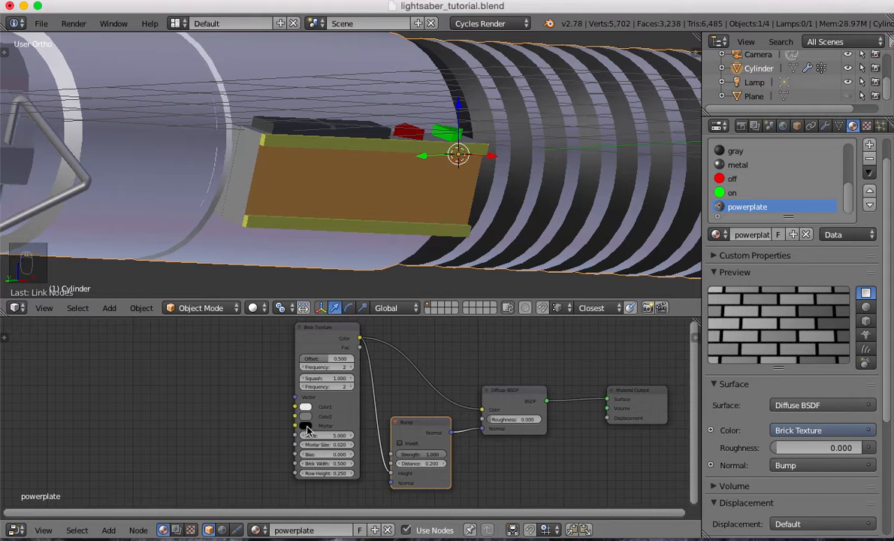
# Set the Brick Texture's Color1 to orange, hex E7A468, and copy the same color to Color2
pyautogui.click(306, 408)
pyautogui.click(332, 368)
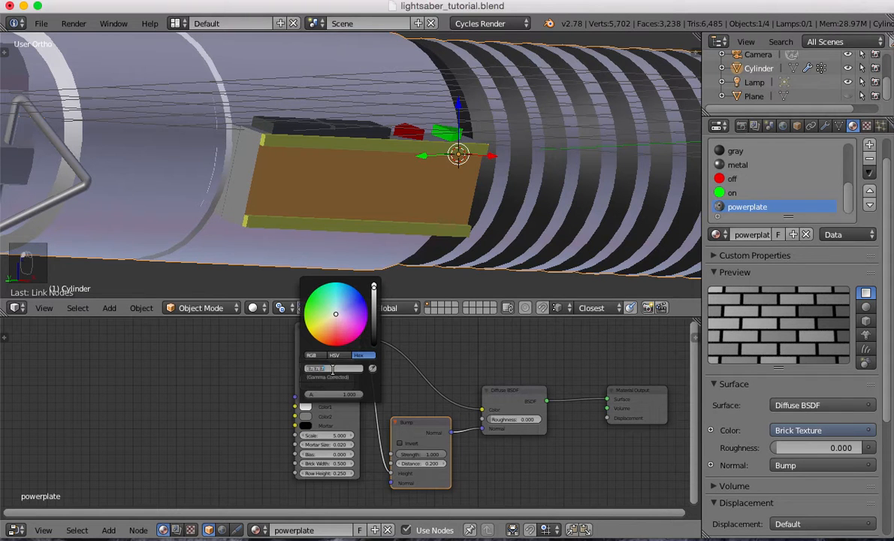
pyautogui.write('e7a468')
pyautogui.press('Return')
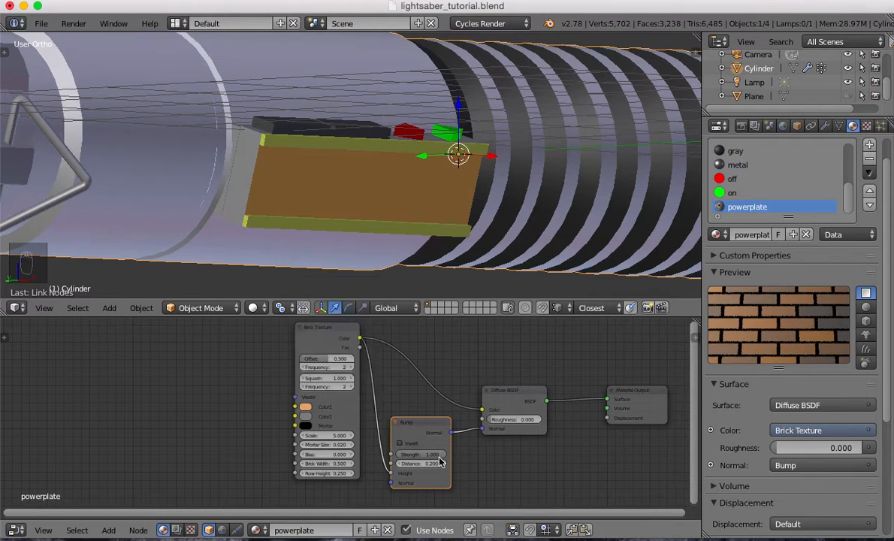
pyautogui.press('super+c')
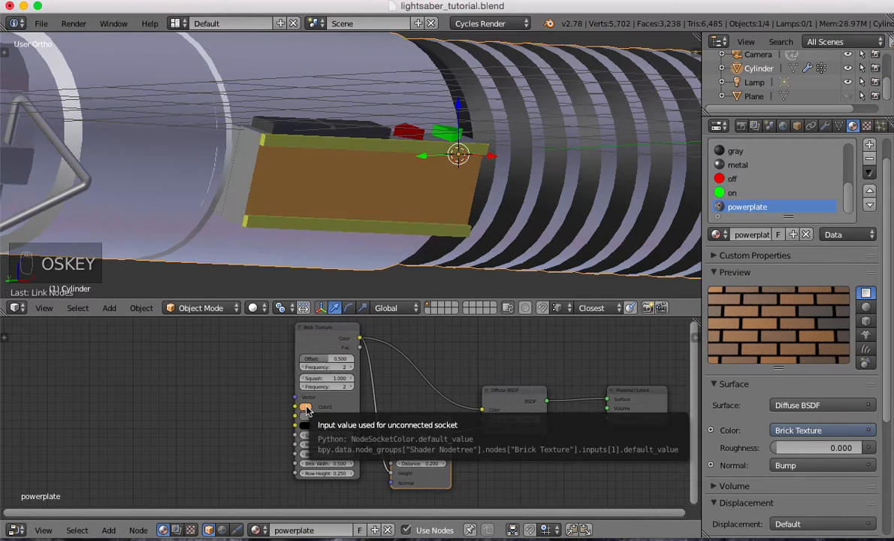
pyautogui.press('super+v')
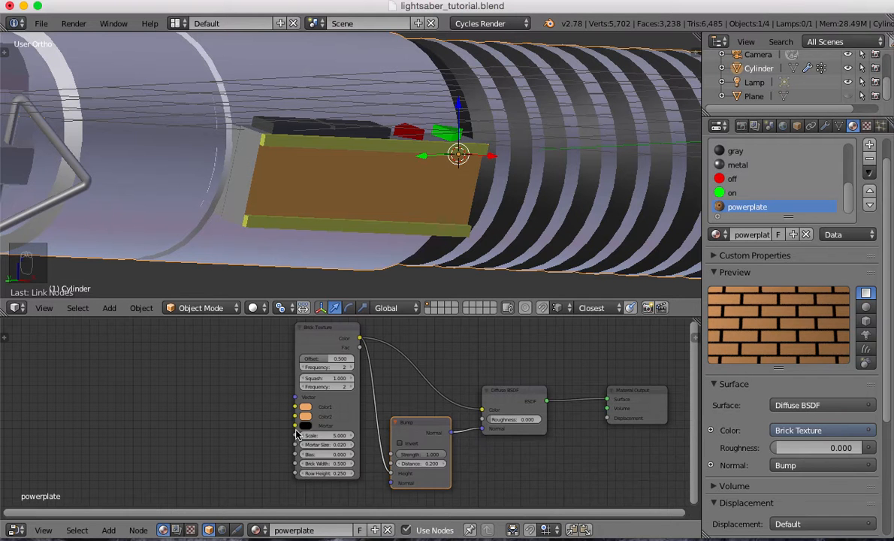
# Set the Brick Texture's Mortar color to gray with a hex value
pyautogui.click(308, 427)
pyautogui.click(328, 387)
pyautogui.write('1')
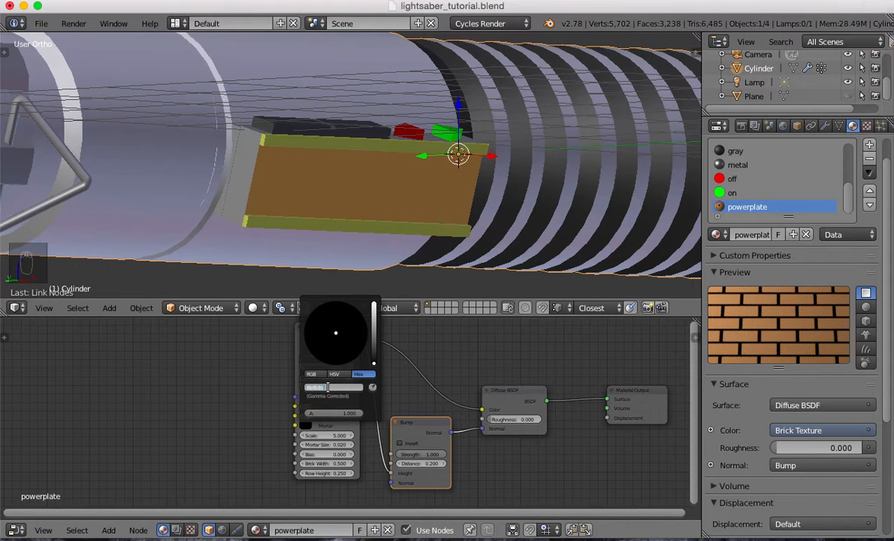
pyautogui.press('Return')
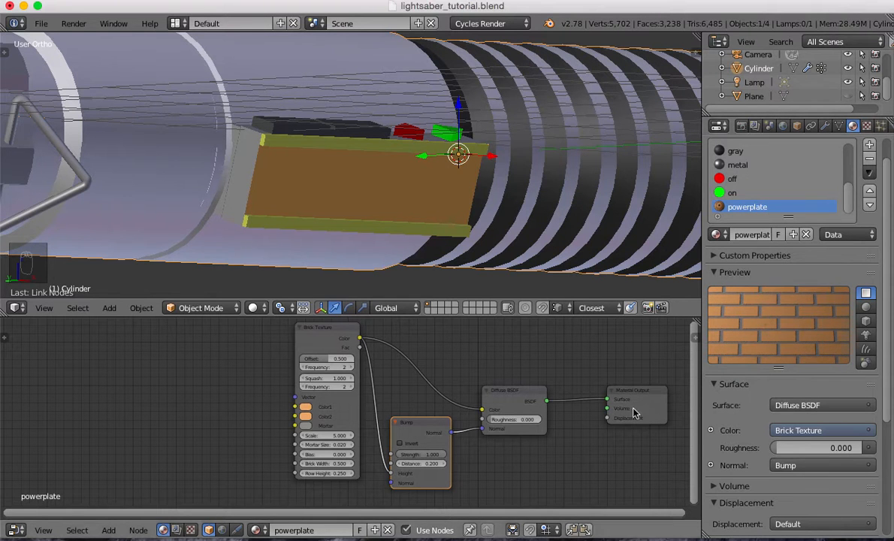
# Cut the link between the Bump node and the Diffuse BSDF to compare the preview, and reconnect it
pyautogui.moveTo(464, 419)
pyautogui.keyDown('ctrl'); pyautogui.mouseDown()
pyautogui.moveTo(473, 439)
pyautogui.moveTo(505, 439)
pyautogui.mouseUp(); pyautogui.keyUp('ctrl')
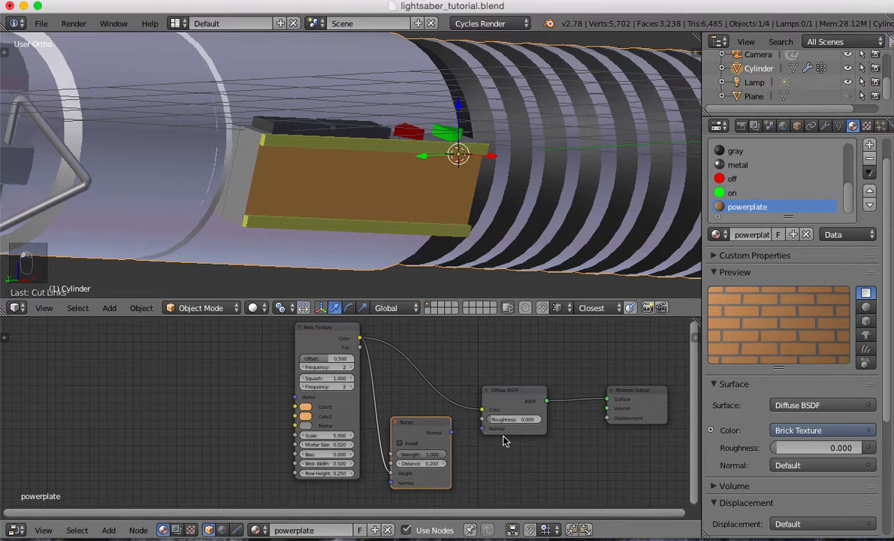
pyautogui.moveTo(451, 432); pyautogui.dragTo(482, 429)
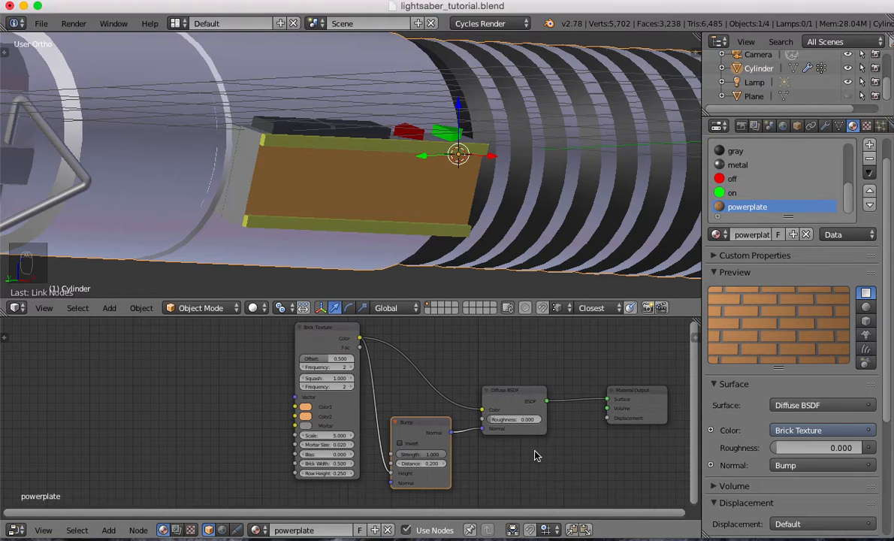
# Set the Brick Texture's offset frequency to 1 and its mortar size to 0.035
pyautogui.scroll(2, 346, 451)
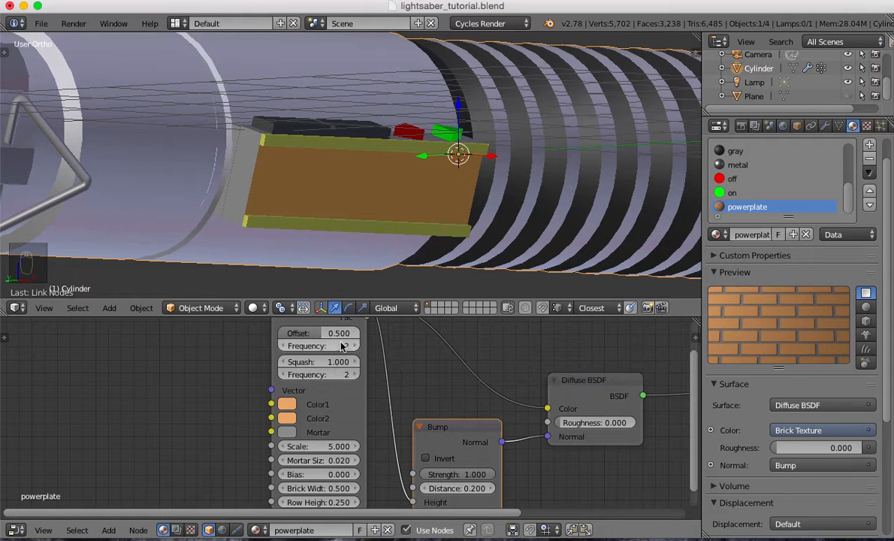
pyautogui.click(284, 346)
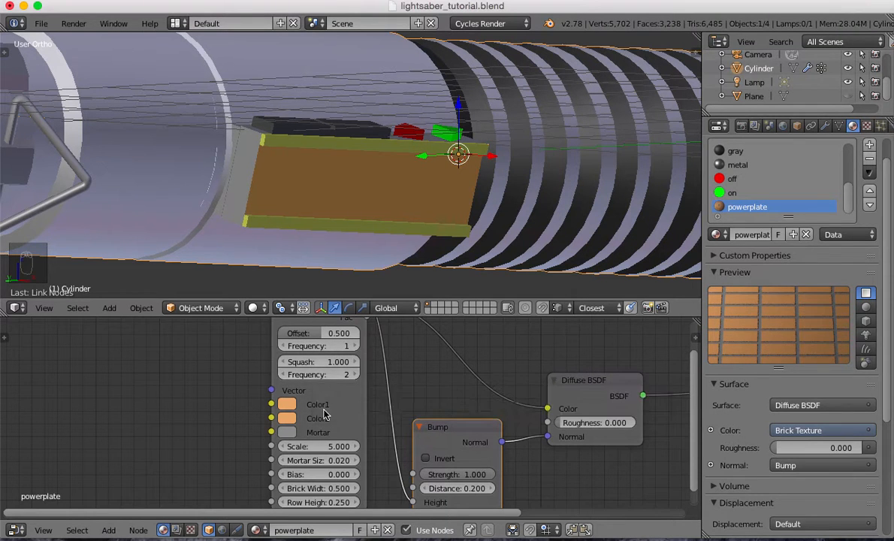
pyautogui.click(329, 462)
pyautogui.press('Return')
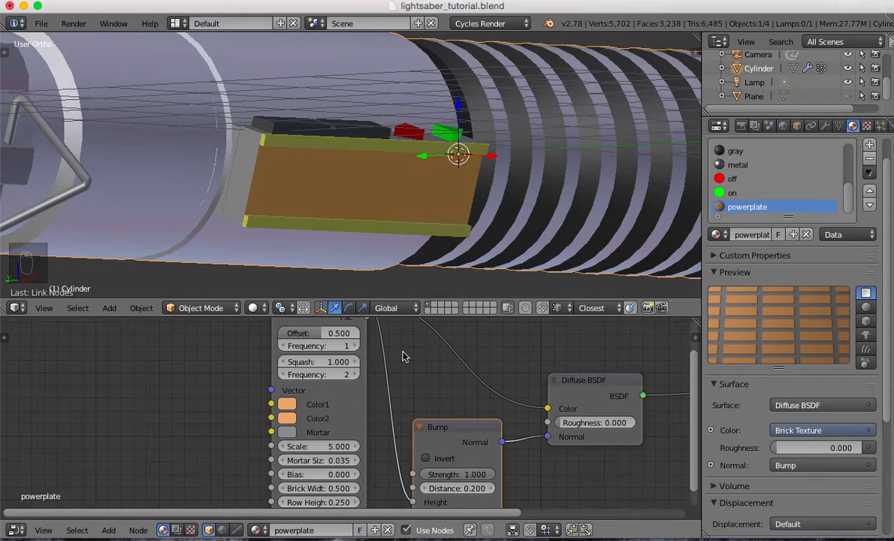
# Check the brick pattern on the control box side in rendered shading and return to solid shading
pyautogui.hotkey('shift', 'z')
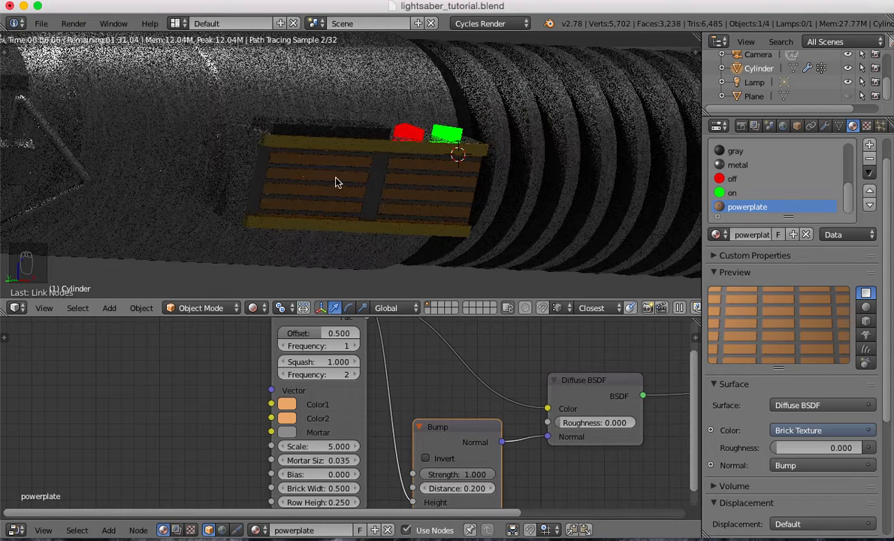
pyautogui.press('z')
pyautogui.press('z')
# Add a Mapping node and connect its Vector output to the Brick Texture's Vector input
pyautogui.moveTo(180, 380); pyautogui.dragTo(341, 385, button='middle')
pyautogui.scroll(-4, 282, 408)
pyautogui.hotkey('shift', 'a')
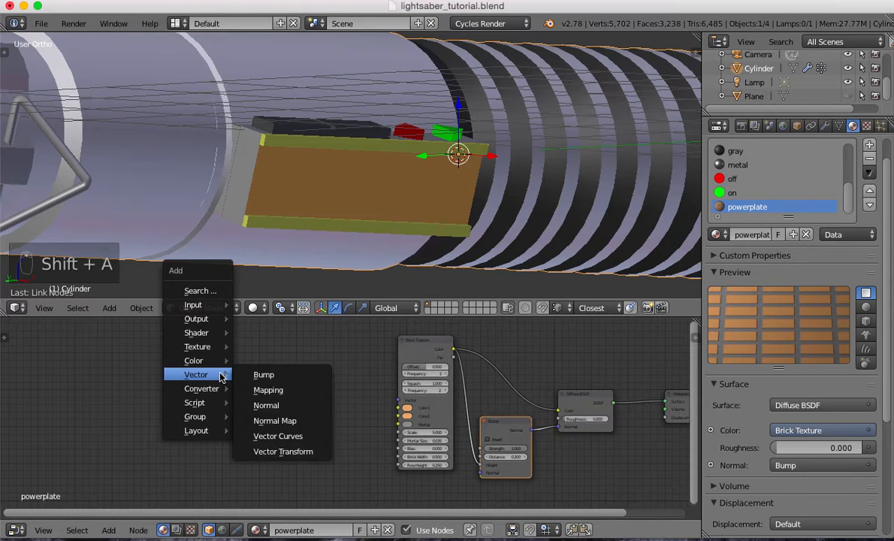
pyautogui.click(264, 389)
pyautogui.click(239, 368)
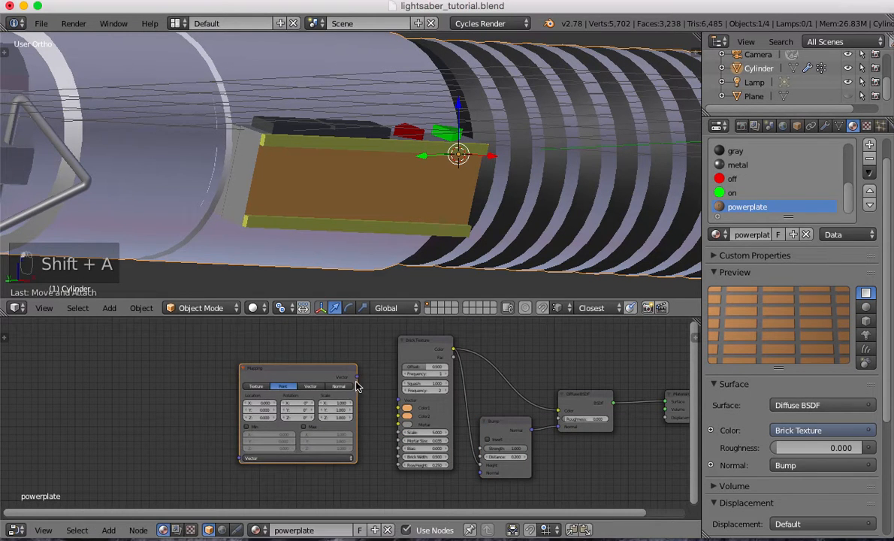
pyautogui.moveTo(357, 377); pyautogui.dragTo(399, 400)
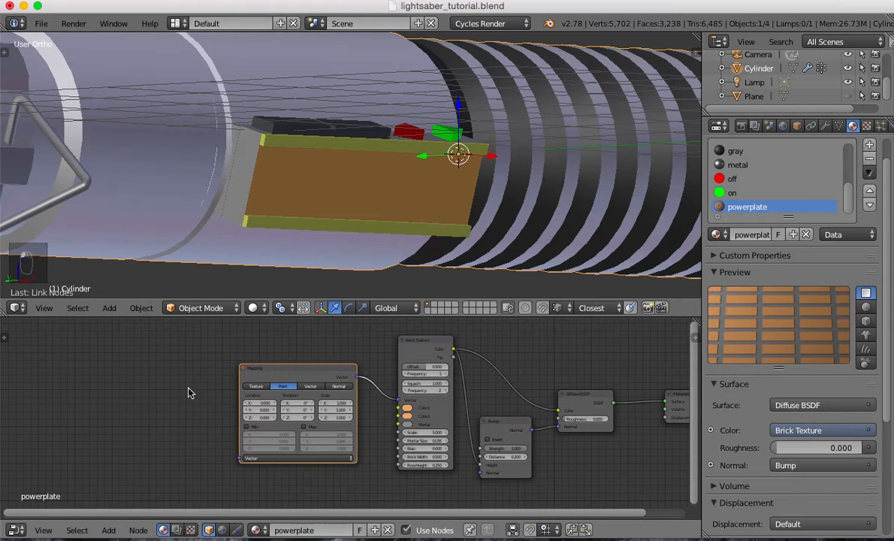
# Add a Texture Coordinate node and connect its Generated output to the Mapping node's Vector input
pyautogui.hotkey('shift', 'a')
pyautogui.moveTo(154, 318)
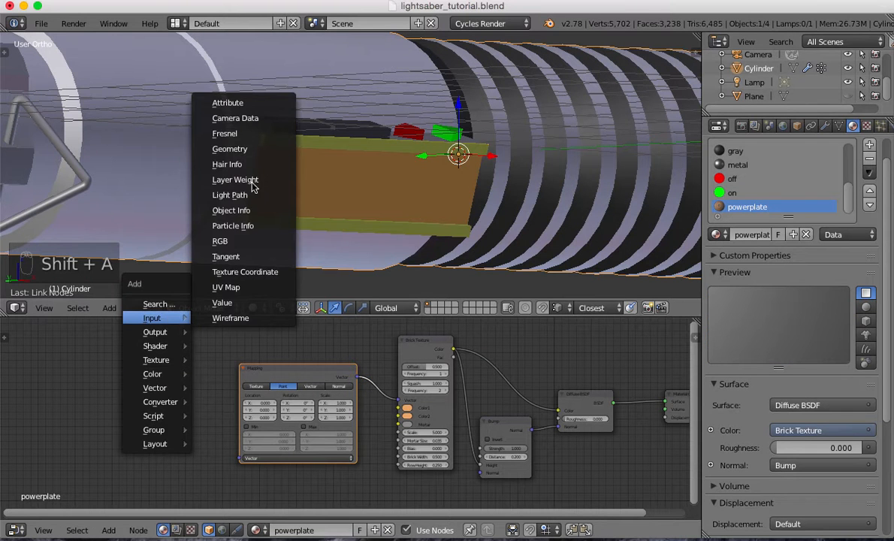
pyautogui.click(245, 272)
pyautogui.click(145, 385)
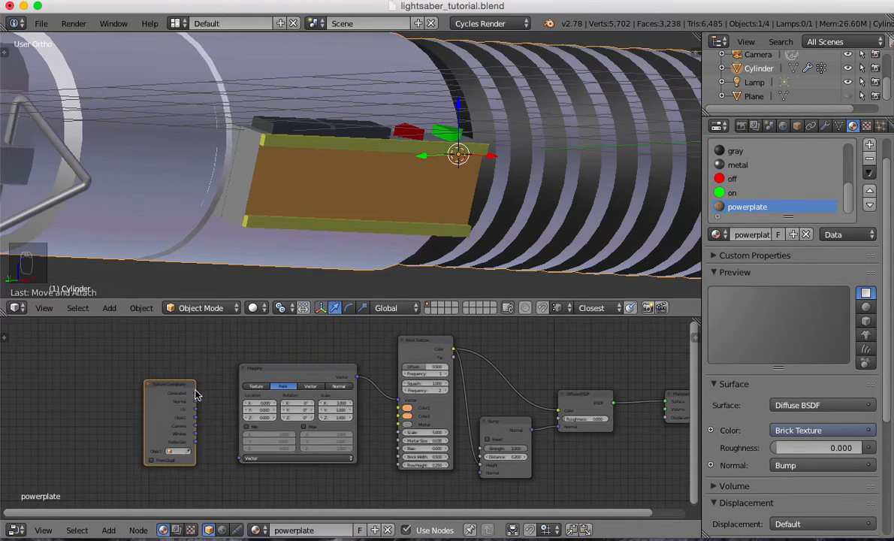
pyautogui.moveTo(197, 393); pyautogui.dragTo(239, 457)
# Try a 90° X rotation on the Mapping node
pyautogui.scroll(3, 300, 439)
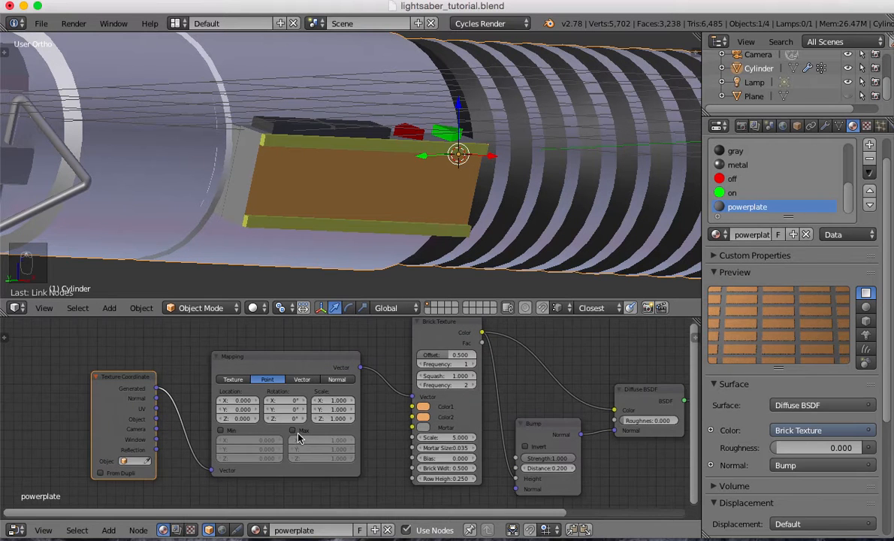
pyautogui.click(284, 399)
pyautogui.write('90')
pyautogui.press('Return')
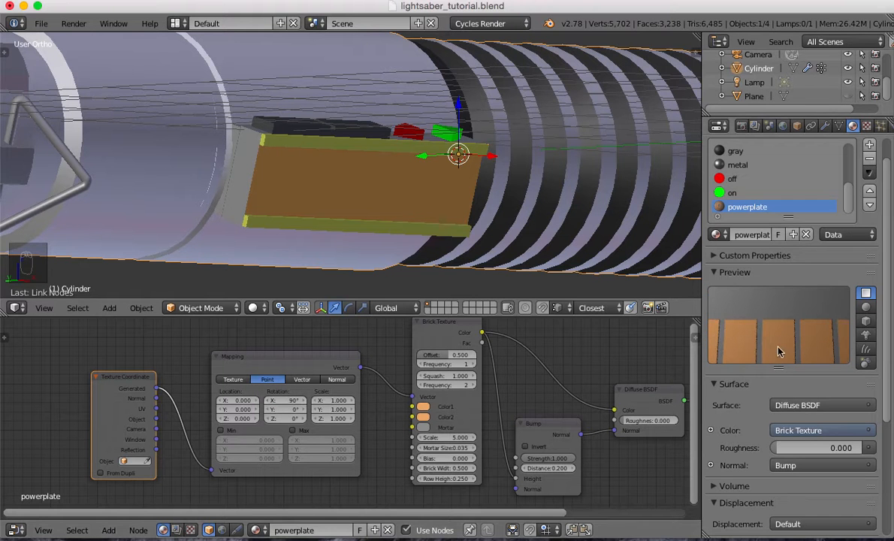
# Switch the viewport to rendered shading and reset the Mapping node's X rotation to 0°
pyautogui.hotkey('shift', 'z')
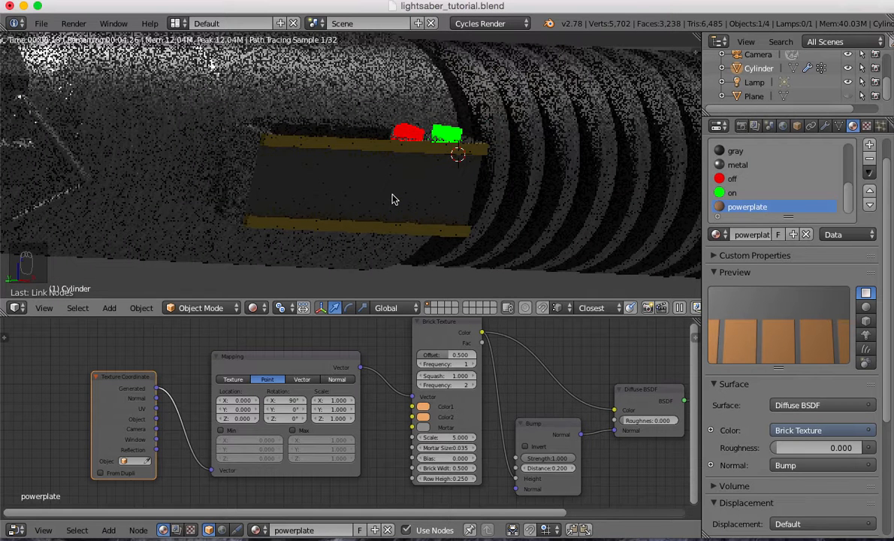
pyautogui.click(289, 400)
pyautogui.write('0')
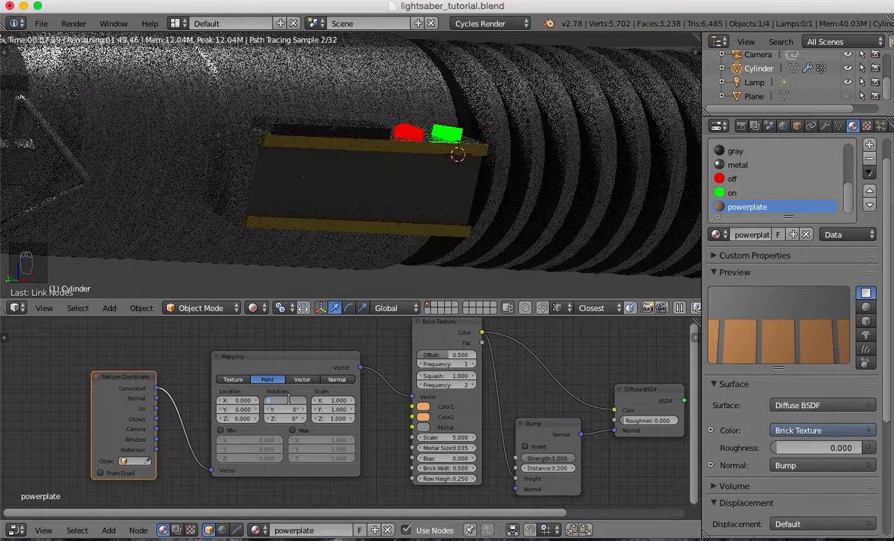
pyautogui.press('Tab')
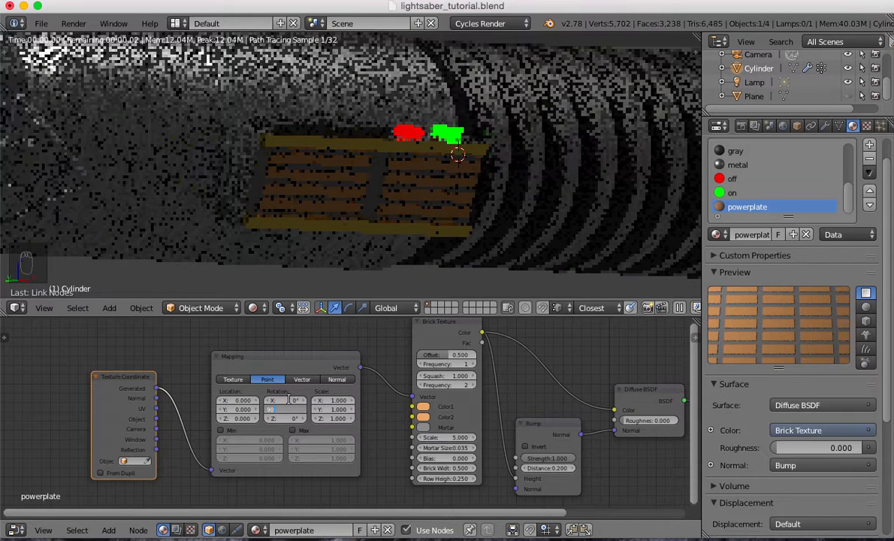
# Try 90° rotations on the Mapping node about Y and then Z, resetting each to 0°
pyautogui.press('Tab')
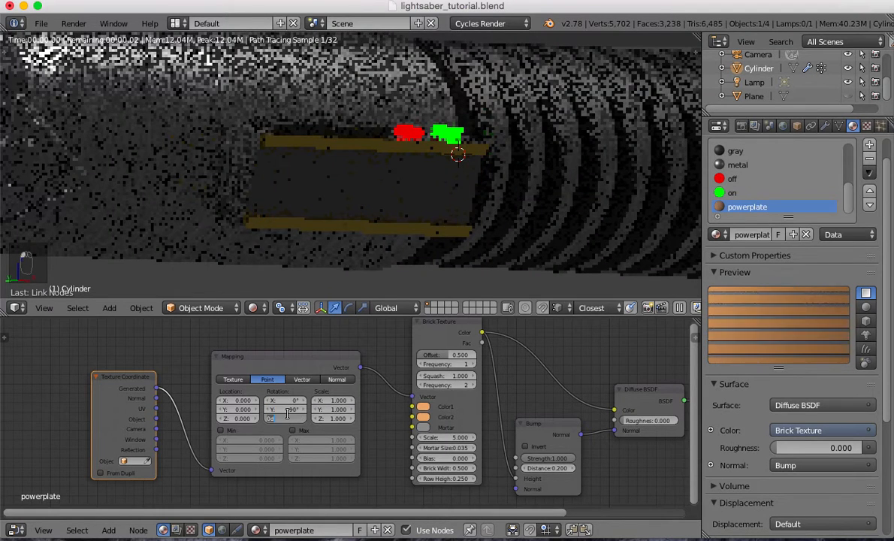
pyautogui.write('90')
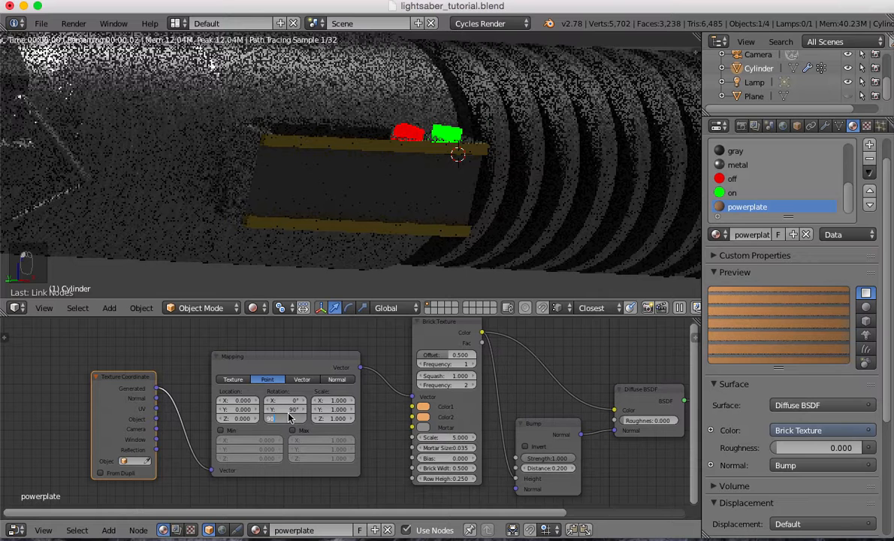
pyautogui.press('Return')
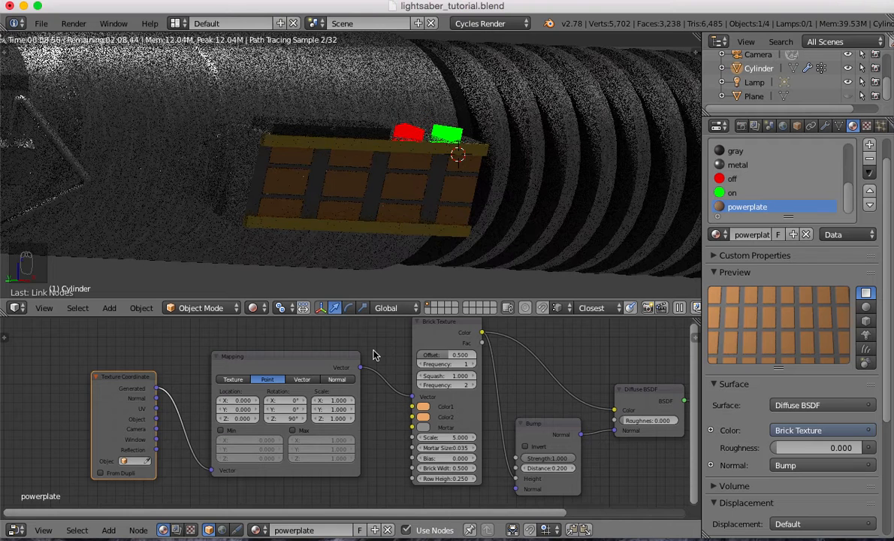
pyautogui.click(279, 418)
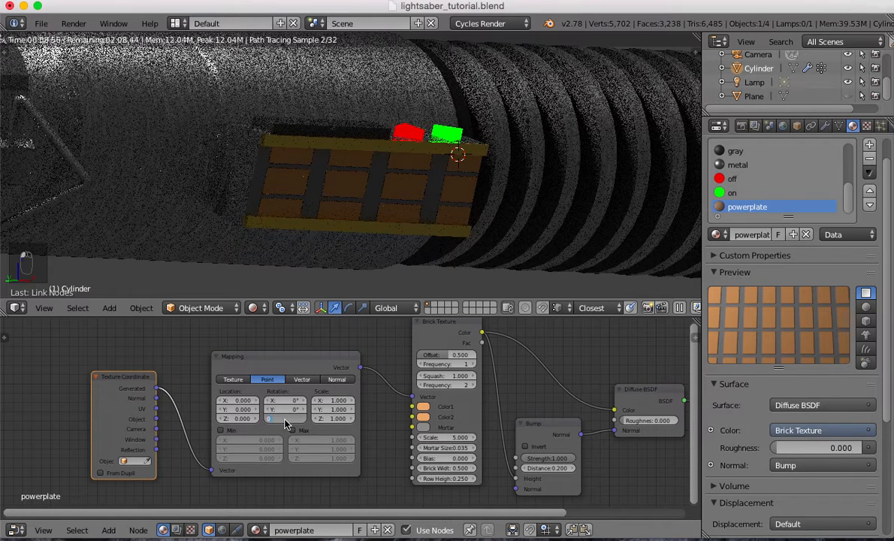
pyautogui.write('0')
pyautogui.press('Return')
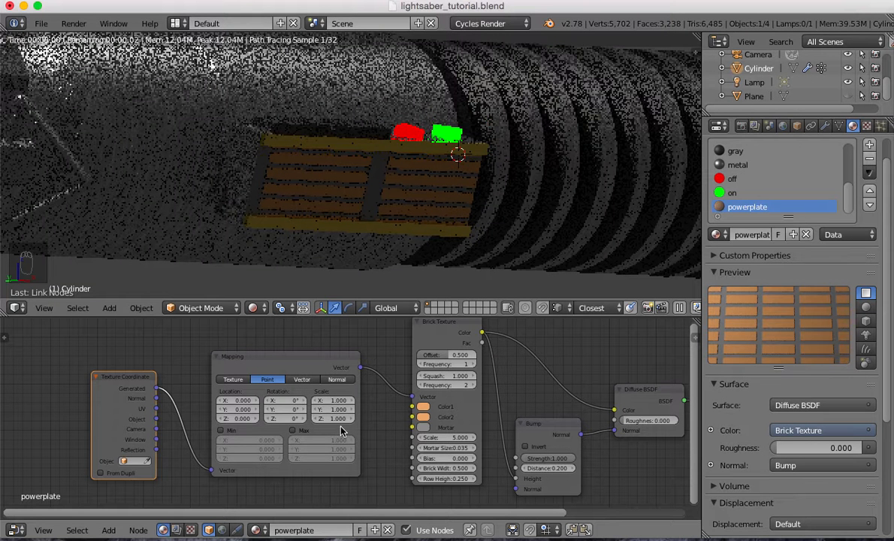
# Try Z scales of 0.1 and 10 on the Mapping node, then restore the Z scale to 1
pyautogui.click(330, 419)
pyautogui.press('BackSpace')
pyautogui.write('.1')
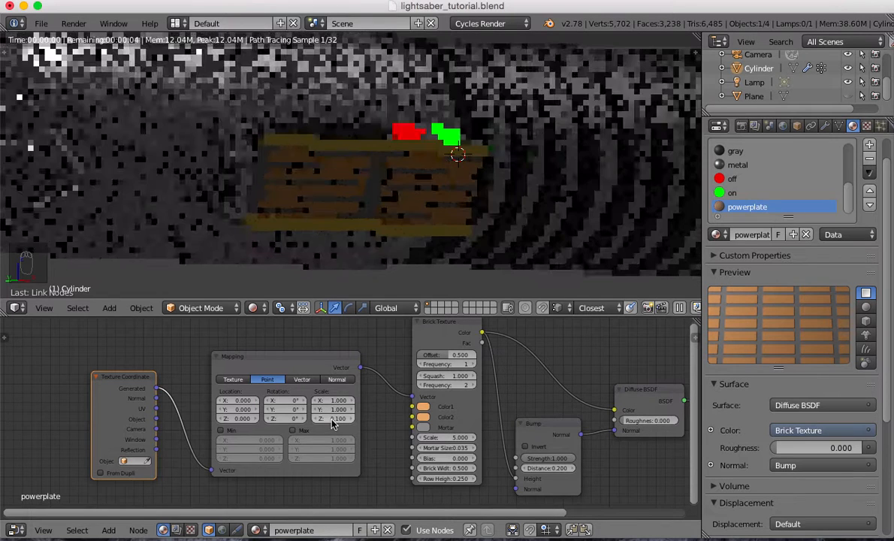
pyautogui.press('Return')
pyautogui.scroll(2, 374, 418)
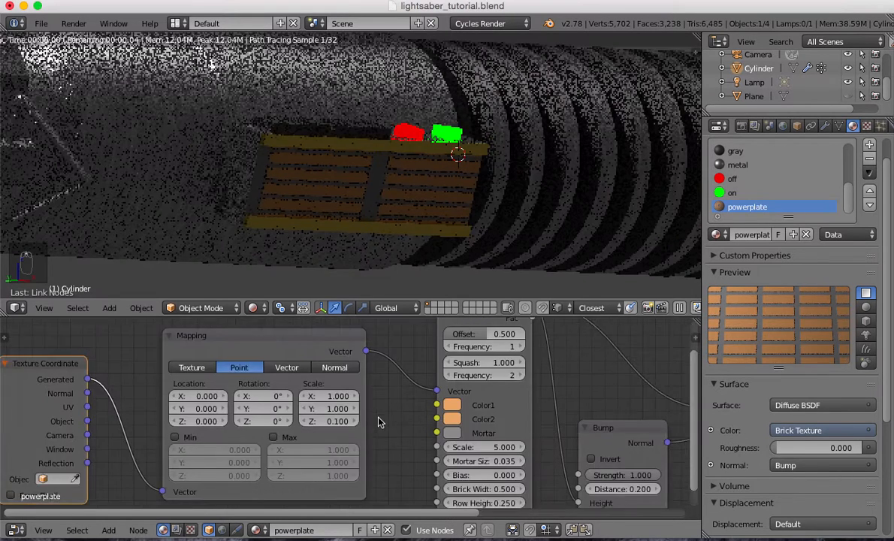
pyautogui.click(326, 421)
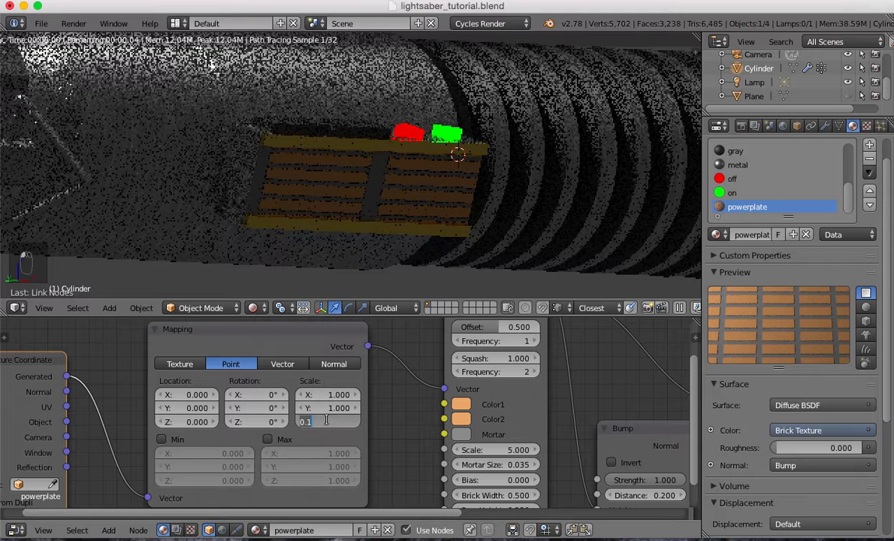
pyautogui.write('1')
pyautogui.press('Return')
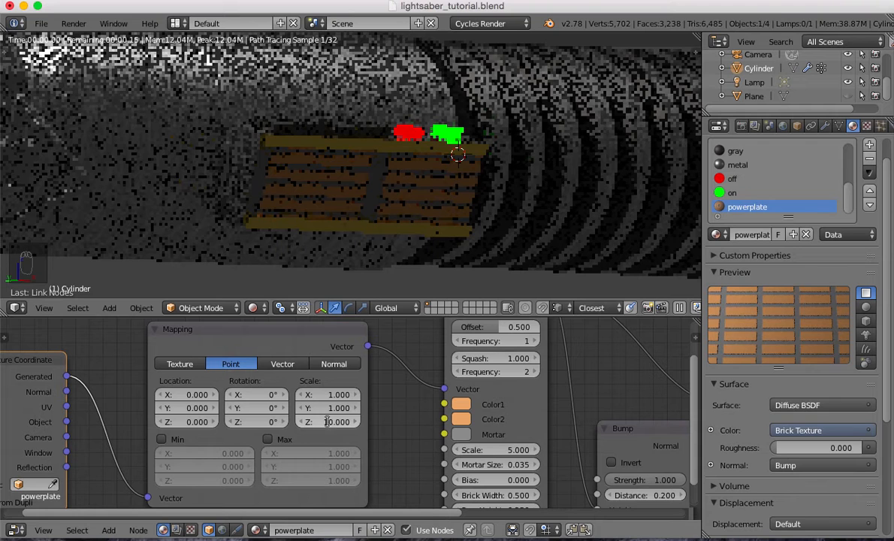
pyautogui.click(328, 422)
pyautogui.write('10.0')
pyautogui.write('1')
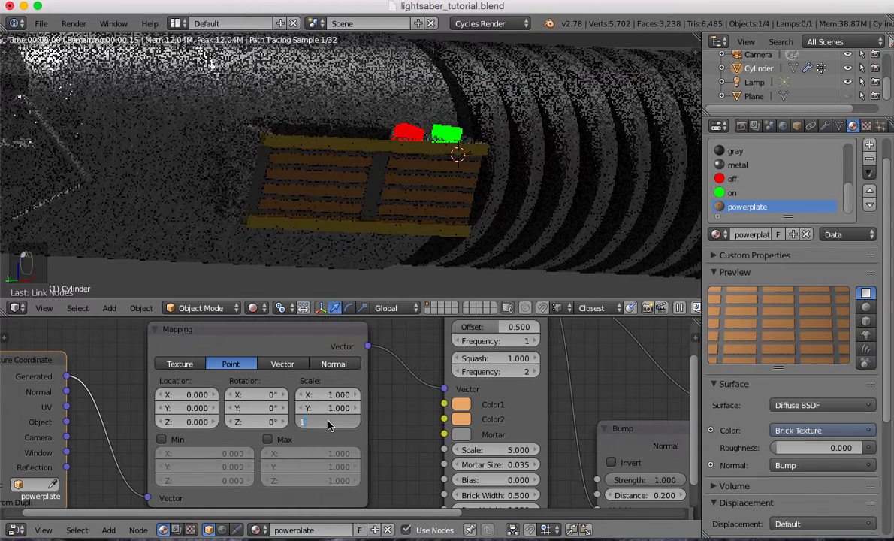
pyautogui.press('Return')
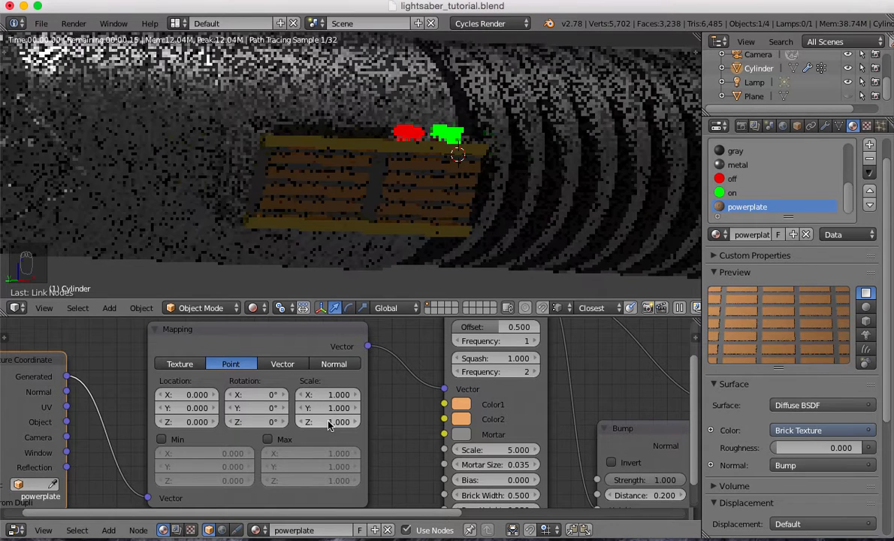
# Try a Z scale of 3.16 with a 90° X rotation on the Mapping node
pyautogui.click(328, 422)
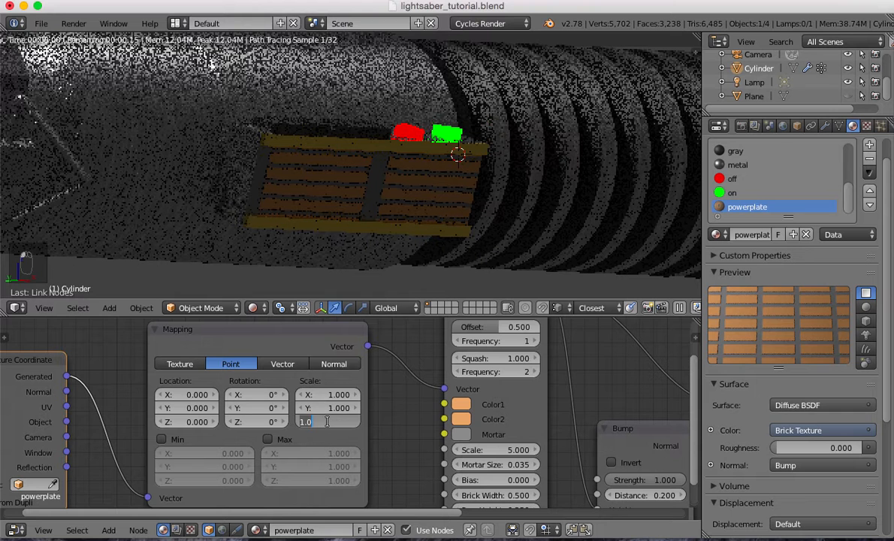
pyautogui.write('3.16')
pyautogui.press('Return')
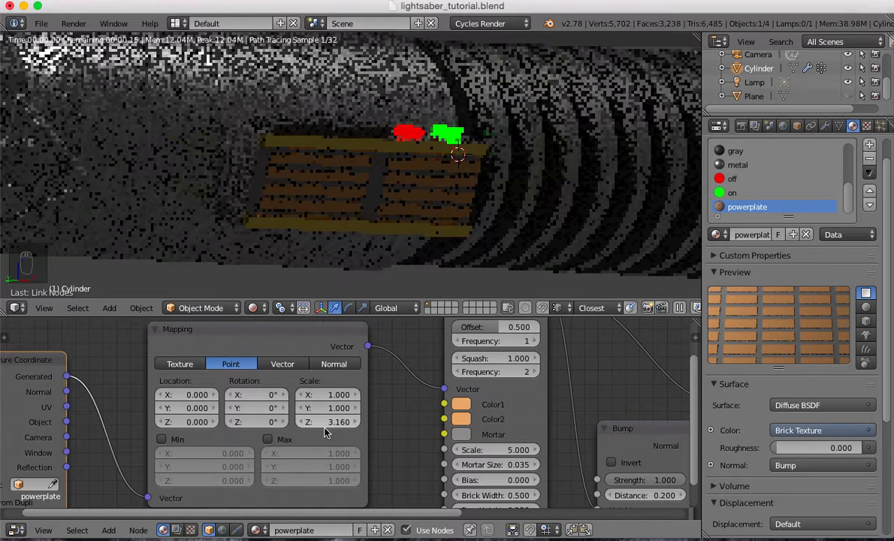
pyautogui.click(272, 395)
pyautogui.write('90')
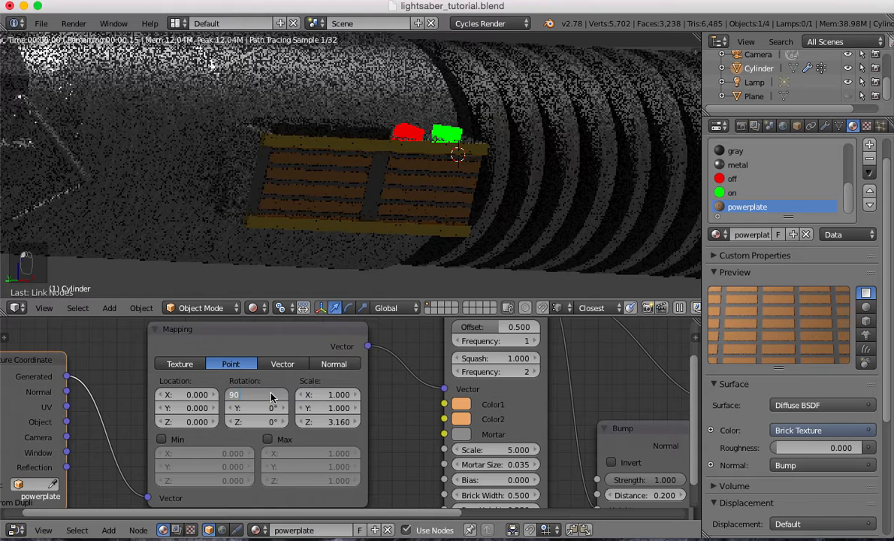
pyautogui.press('Return')
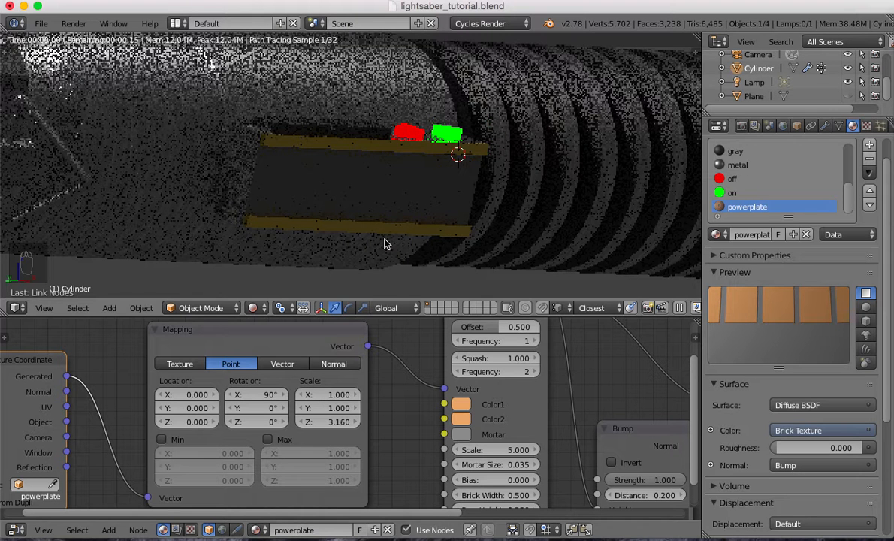
# Try shifting the Mapping node's X, Y and Z locations one at a time, resetting each to 0
pyautogui.moveTo(185, 396)
pyautogui.mouseDown()
pyautogui.moveTo(194, 396)
pyautogui.moveTo(187, 402)
pyautogui.mouseUp()
pyautogui.click(186, 396)
pyautogui.write('0')
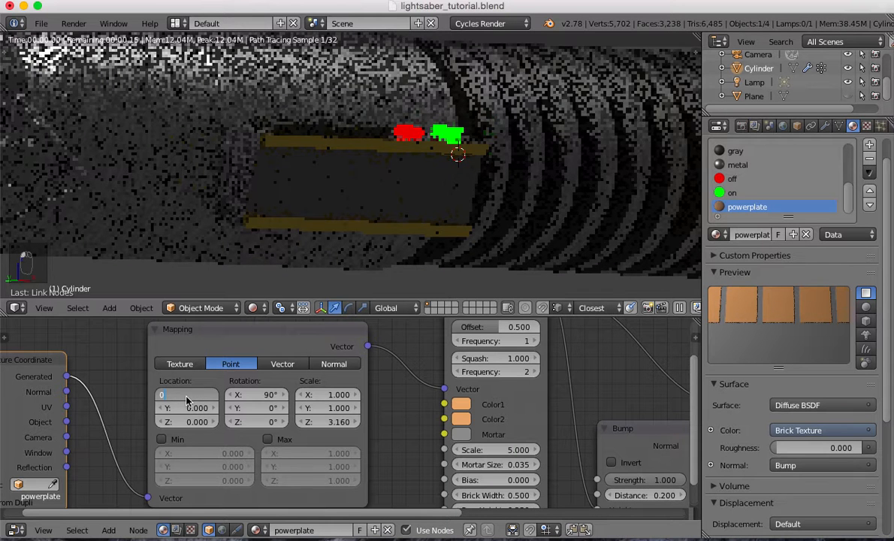
pyautogui.press('Return')
pyautogui.moveTo(190, 409)
pyautogui.mouseDown()
pyautogui.moveTo(199, 408)
pyautogui.moveTo(192, 413)
pyautogui.mouseUp()
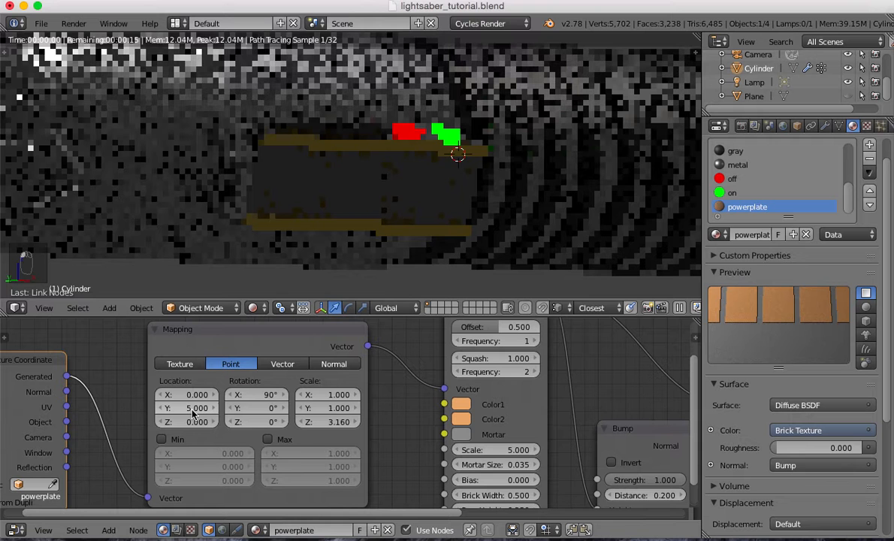
pyautogui.click(192, 411)
pyautogui.write('0')
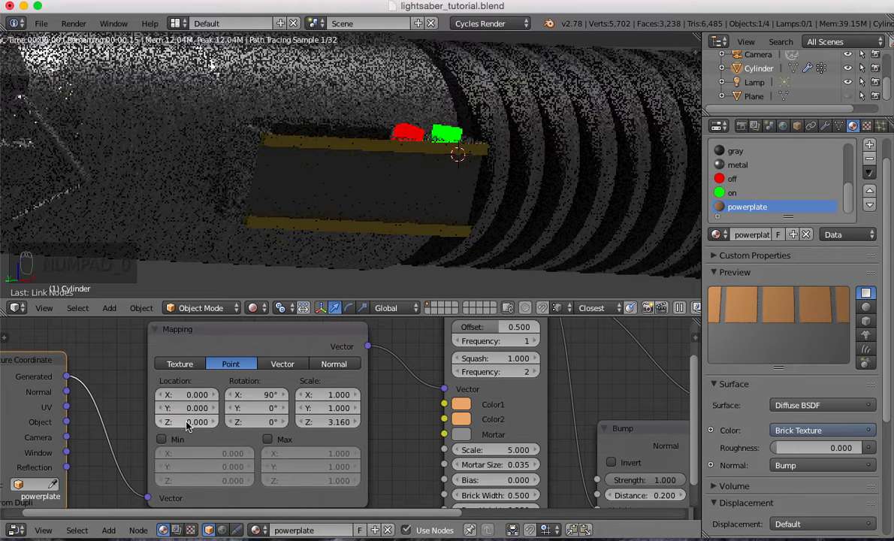
pyautogui.press('Return')
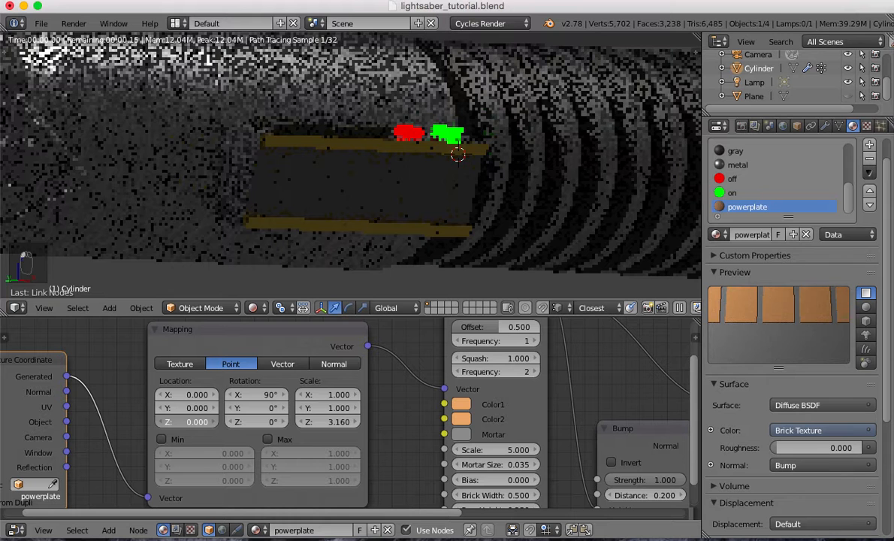
pyautogui.moveTo(188, 422); pyautogui.dragTo(194, 425)
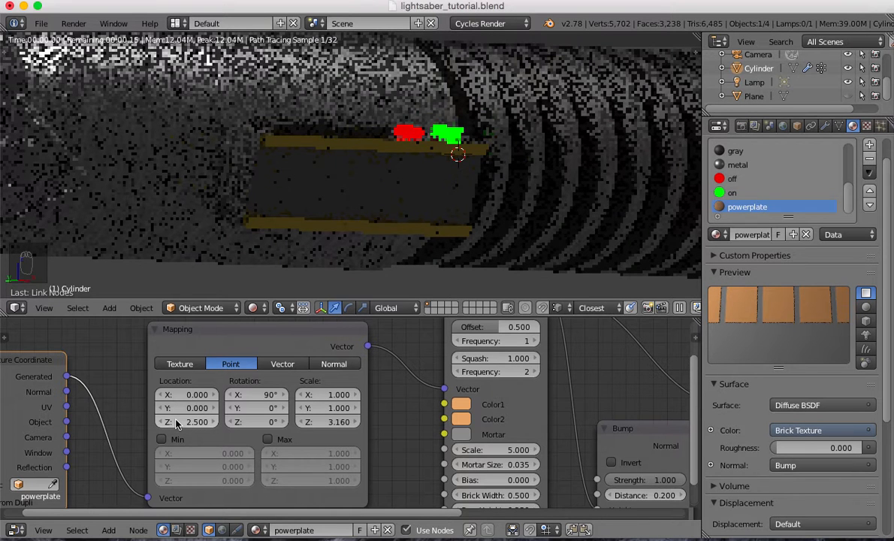
pyautogui.click(180, 423)
pyautogui.write('0')
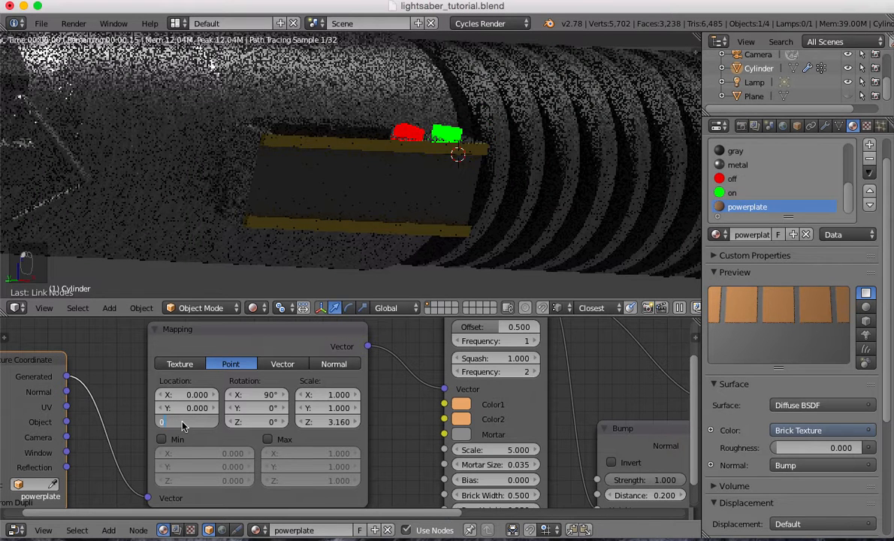
pyautogui.press('Return')
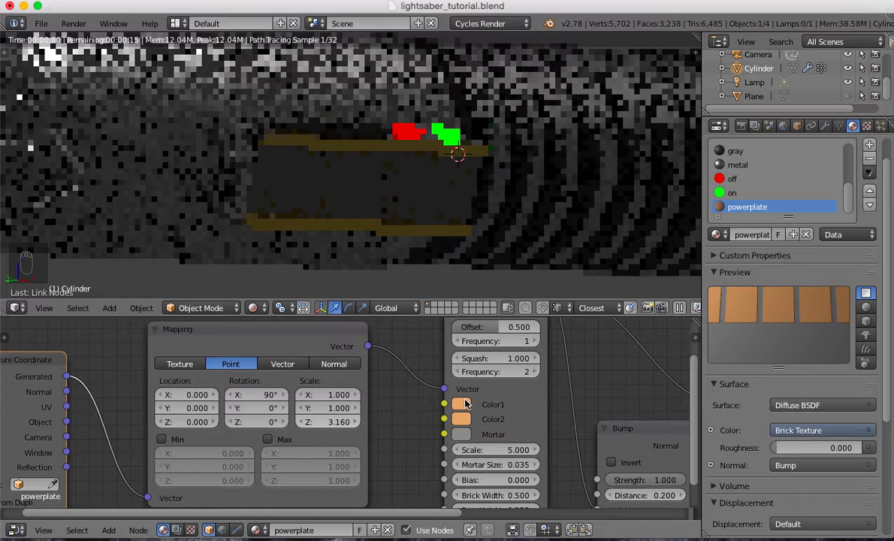
# Set the Mapping node's X rotation back to 0°
pyautogui.scroll(-2, 418, 403)
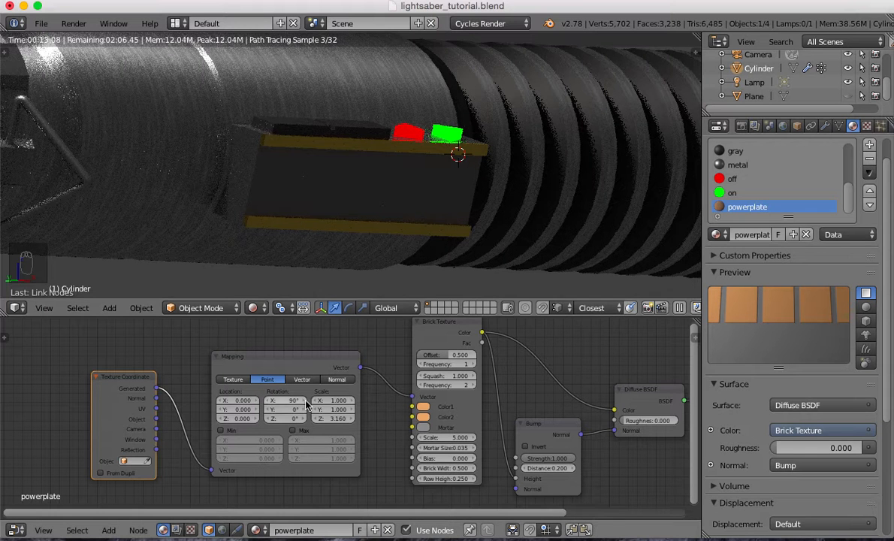
pyautogui.click(279, 401)
pyautogui.write('0')
pyautogui.press('Tab')
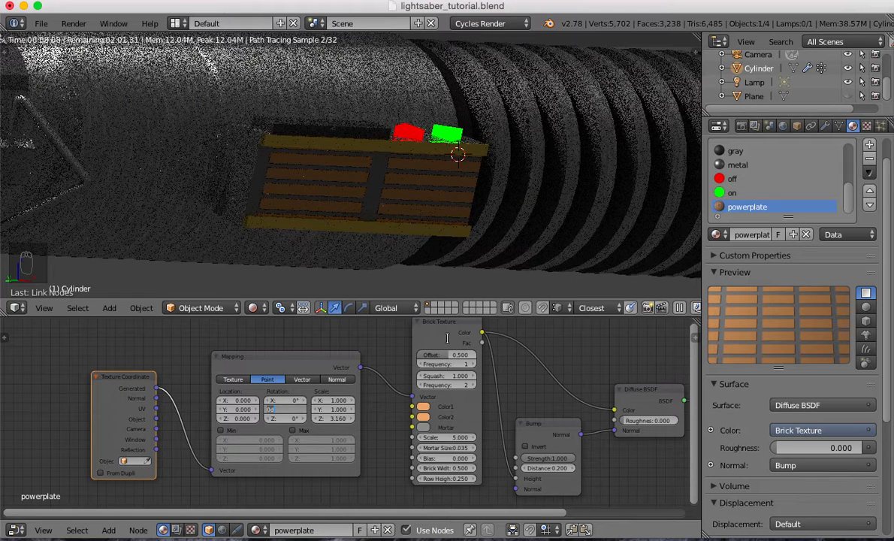
# Replace the powerplate's Brick Texture with a Checker Texture and set its Color2 to gray, hex BBBBBB
pyautogui.click(796, 431)
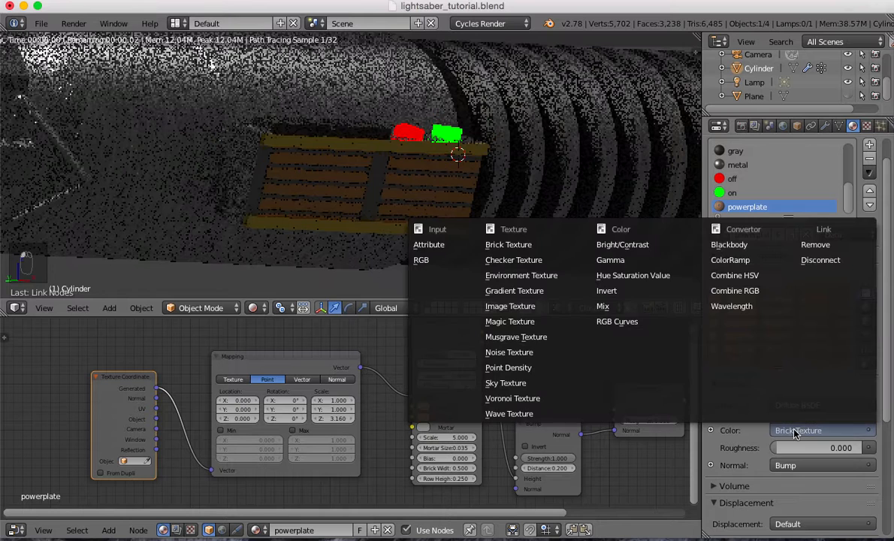
pyautogui.click(515, 261)
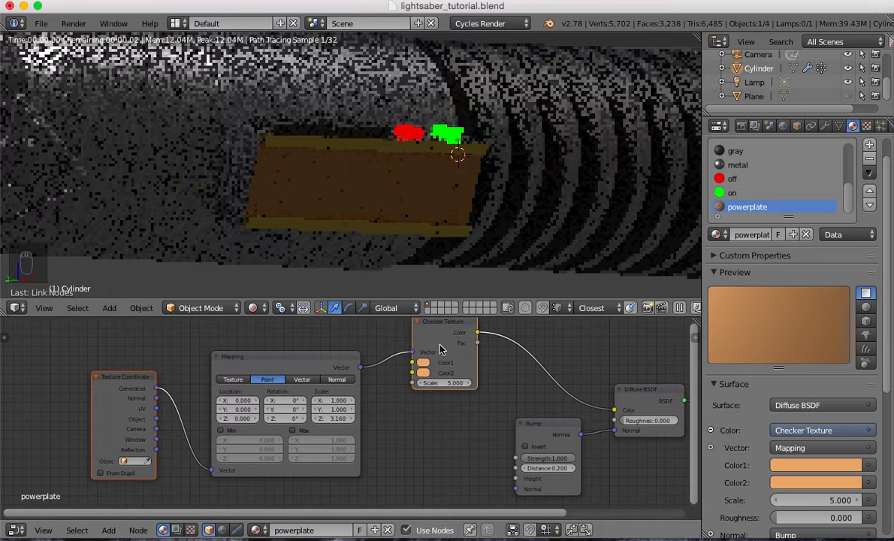
pyautogui.click(423, 362)
pyautogui.click(451, 331)
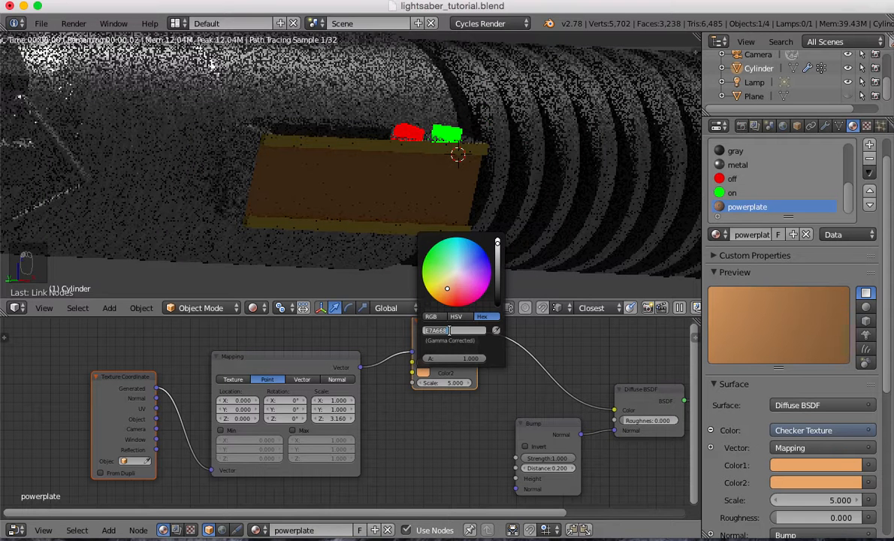
pyautogui.press('BackSpace')
pyautogui.write('BBBBBB')
pyautogui.press('Return')
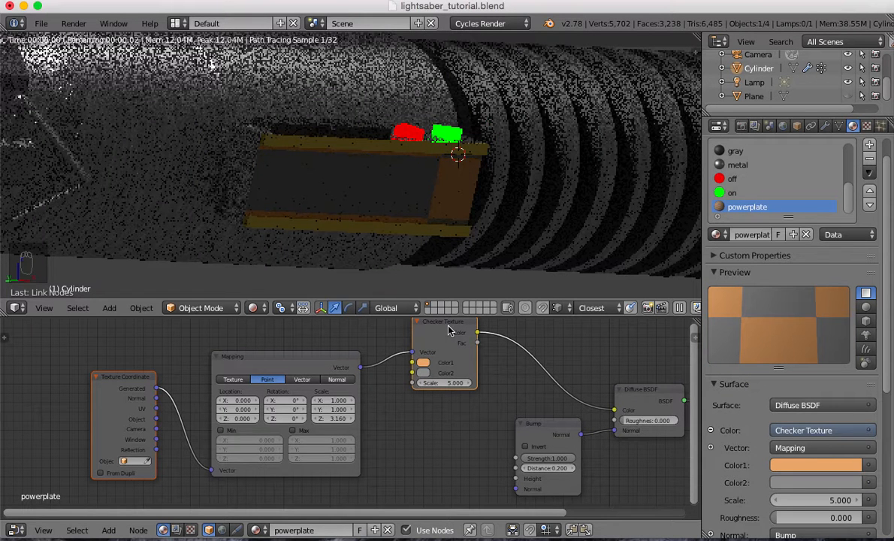
# Set the Mapping node's Z scale to 1 and connect the Checker Texture's Fac output to the Bump node's Height input
pyautogui.click(334, 419)
pyautogui.write('1')
pyautogui.press('Return')
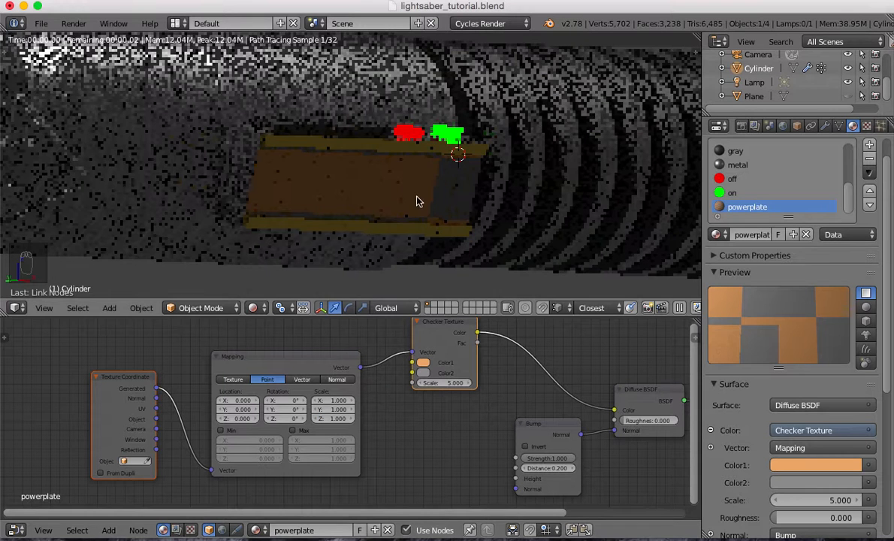
pyautogui.moveTo(435, 315); pyautogui.dragTo(434, 351)
pyautogui.moveTo(478, 380); pyautogui.dragTo(516, 478)
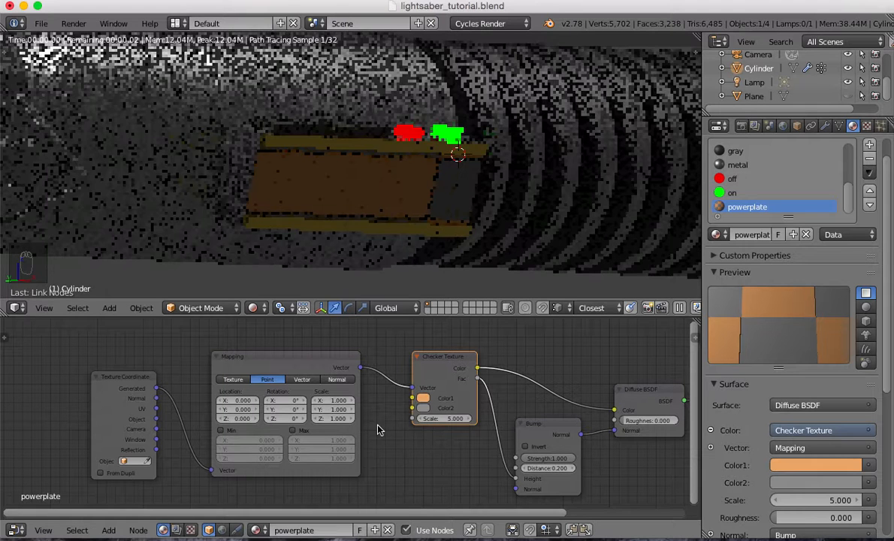
# Set the Mapping node's Z scale to 0.1 for the checker pattern
pyautogui.click(336, 419)
pyautogui.write('.1')
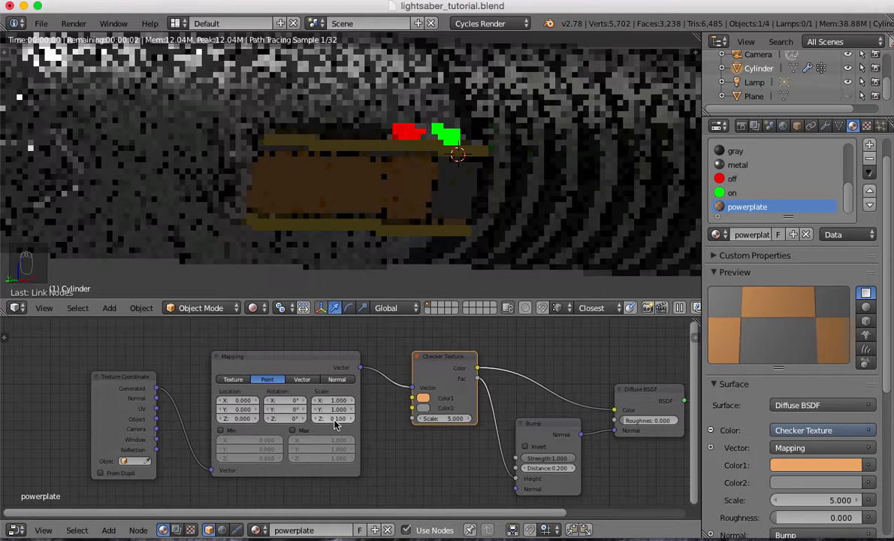
pyautogui.press('Return')
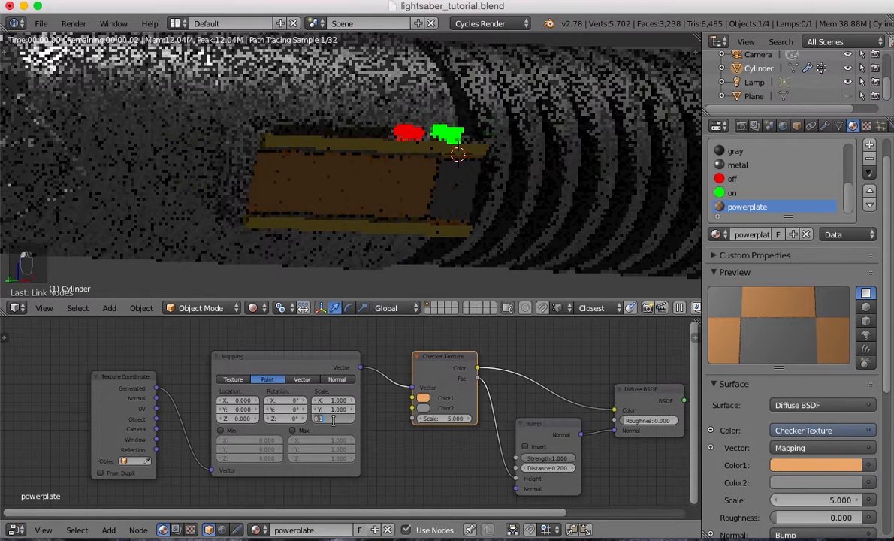
# Set the Mapping node's Z scale back to 1
pyautogui.click(334, 419)
pyautogui.write('1')
pyautogui.press('Return')
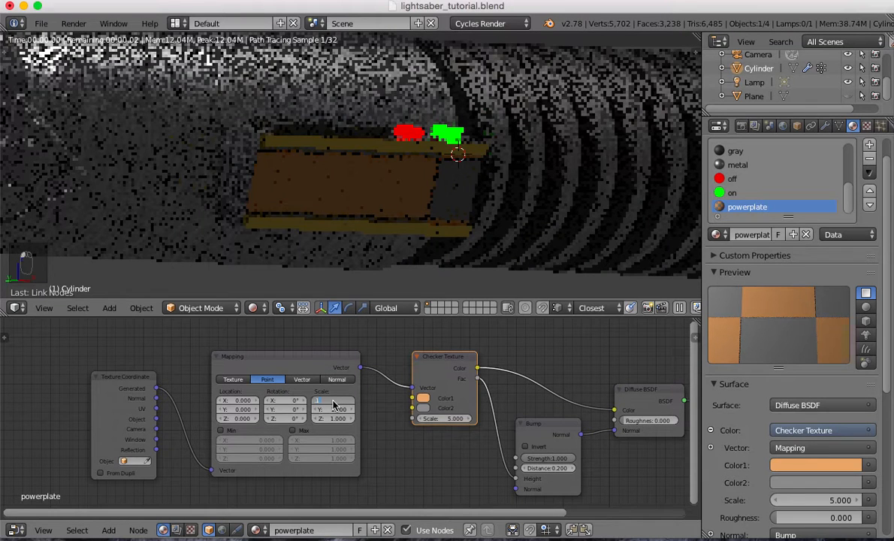
# Try X scales of 10 and 20 and a Y scale of 0.5 on the Mapping node
pyautogui.doubleClick(331, 401)
pyautogui.write('10')
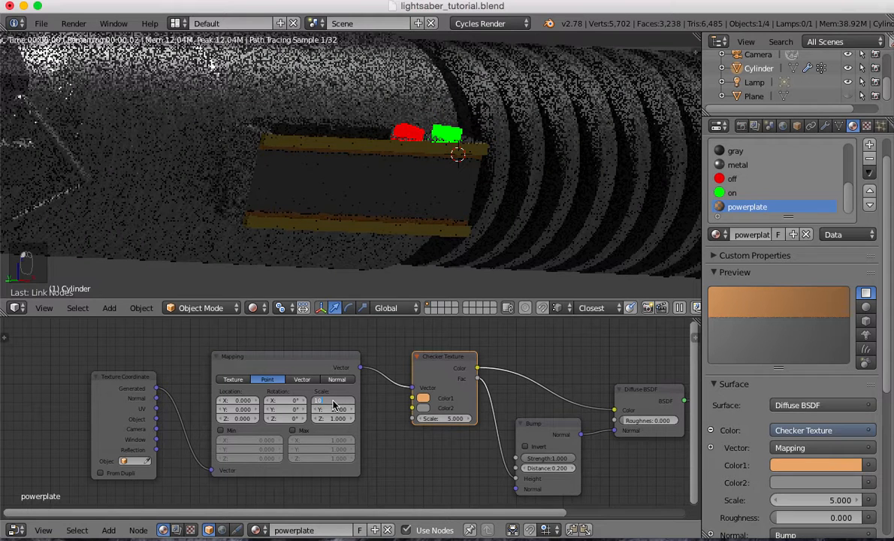
pyautogui.press('Return')
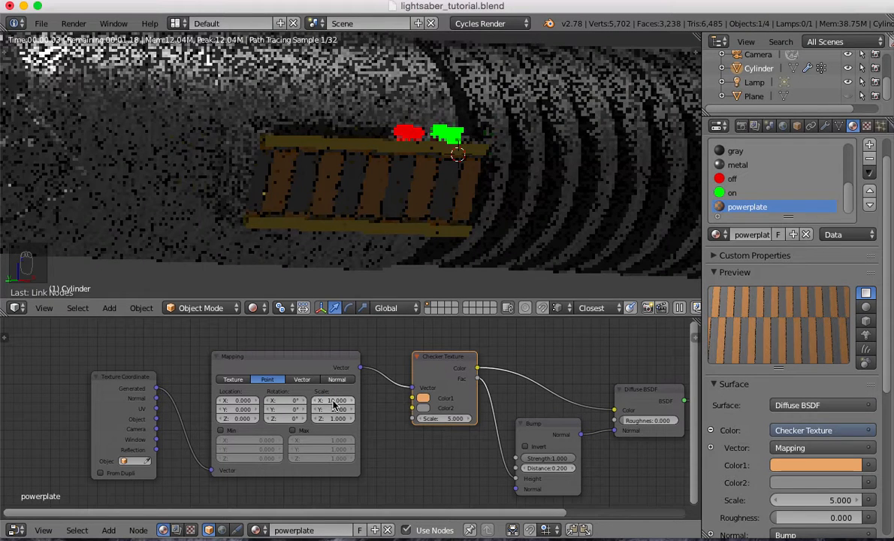
pyautogui.write('20')
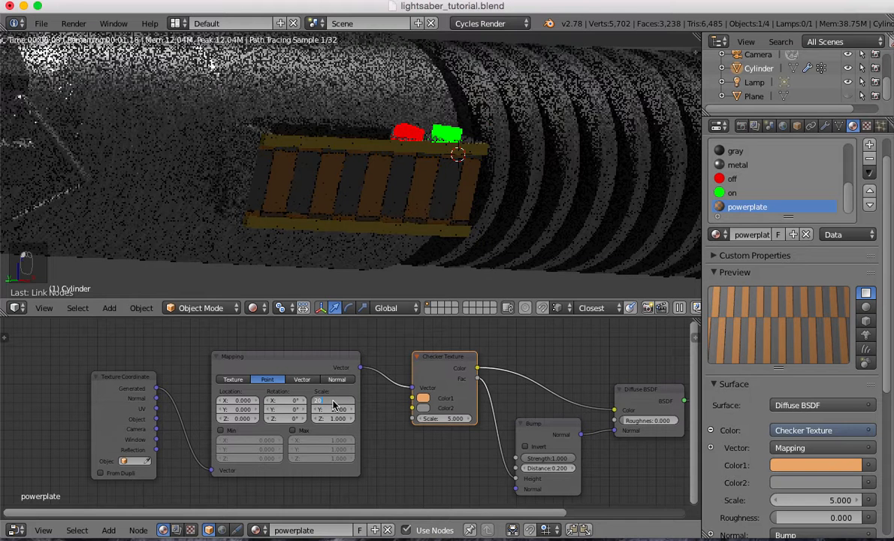
pyautogui.press('Return')
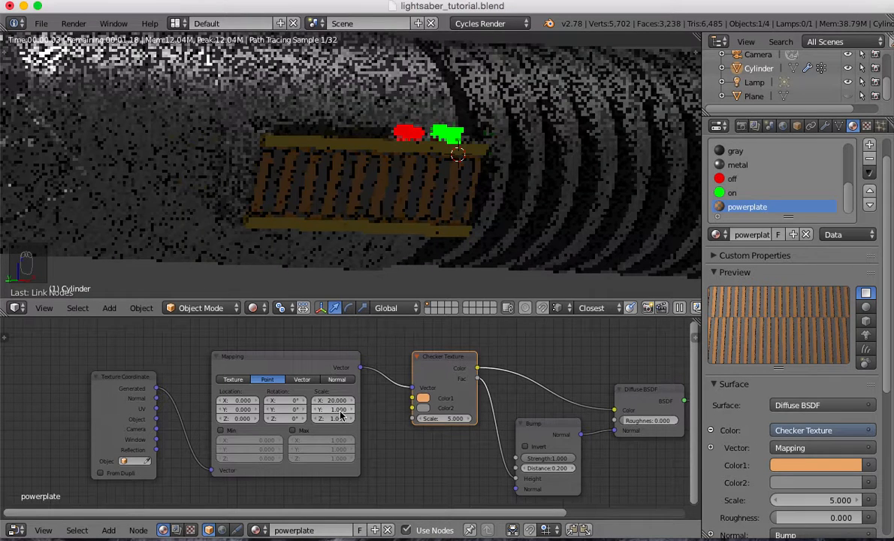
pyautogui.click(336, 410)
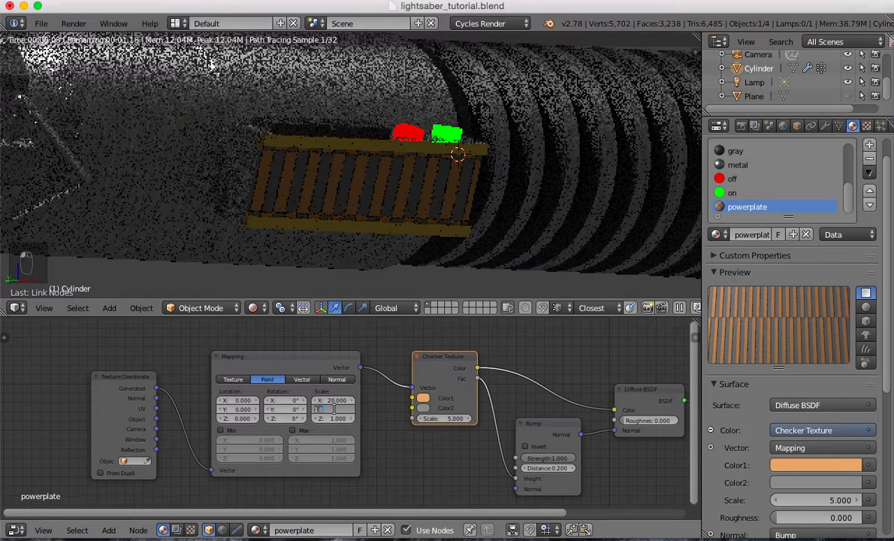
pyautogui.write('5')
pyautogui.press('Return')
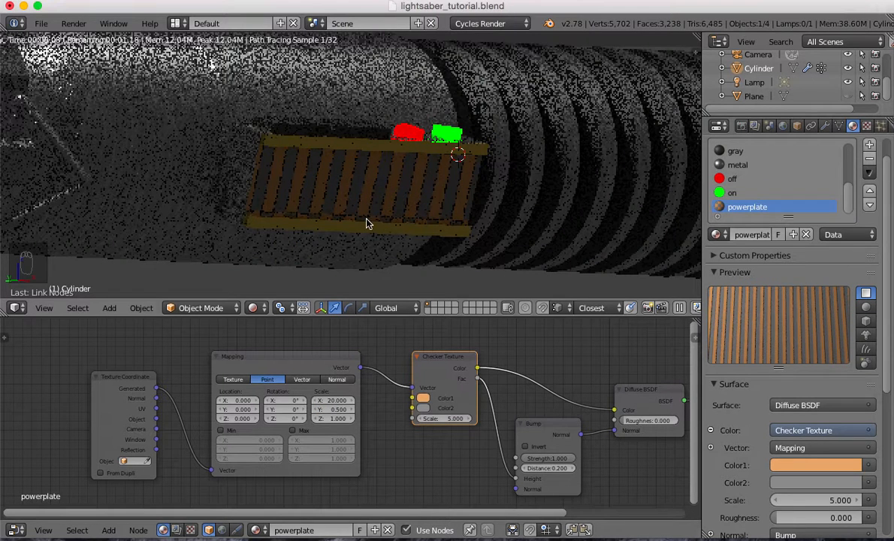
# Try Y locations of -0.1 and -0.05 on the Mapping node and return the Y location to 0
pyautogui.click(220, 411)
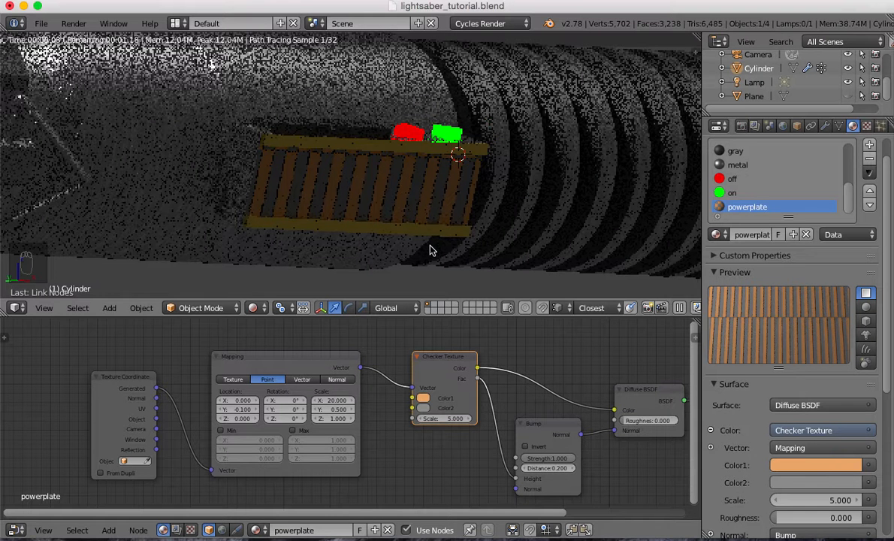
pyautogui.click(241, 409)
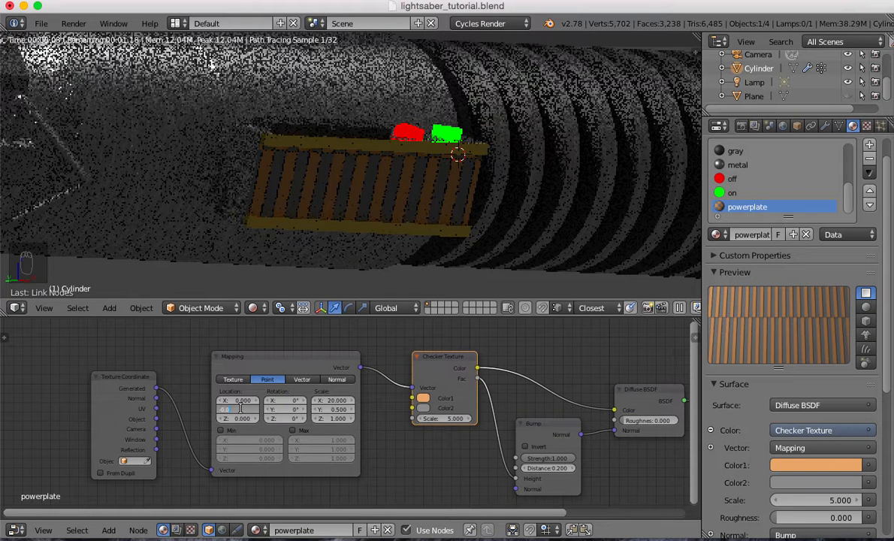
pyautogui.write('-0.05')
pyautogui.press('Return')
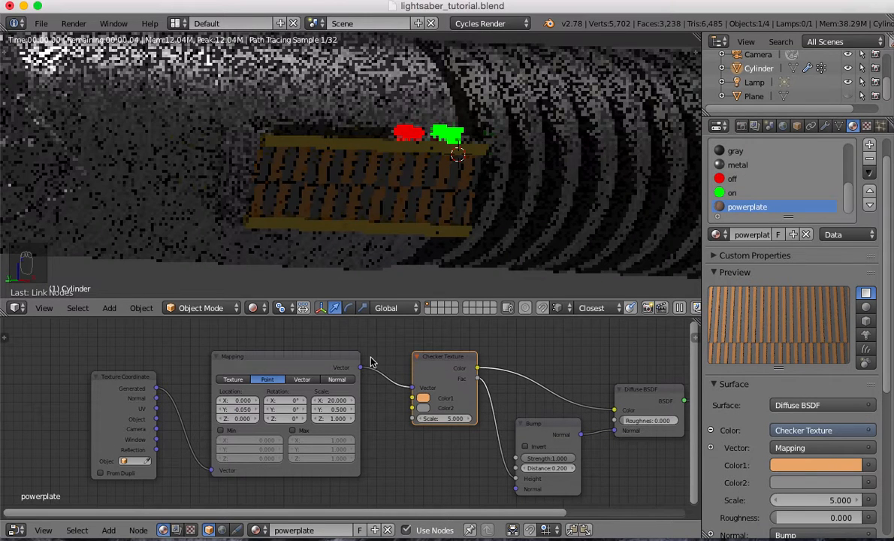
pyautogui.click(238, 411)
pyautogui.write('0')
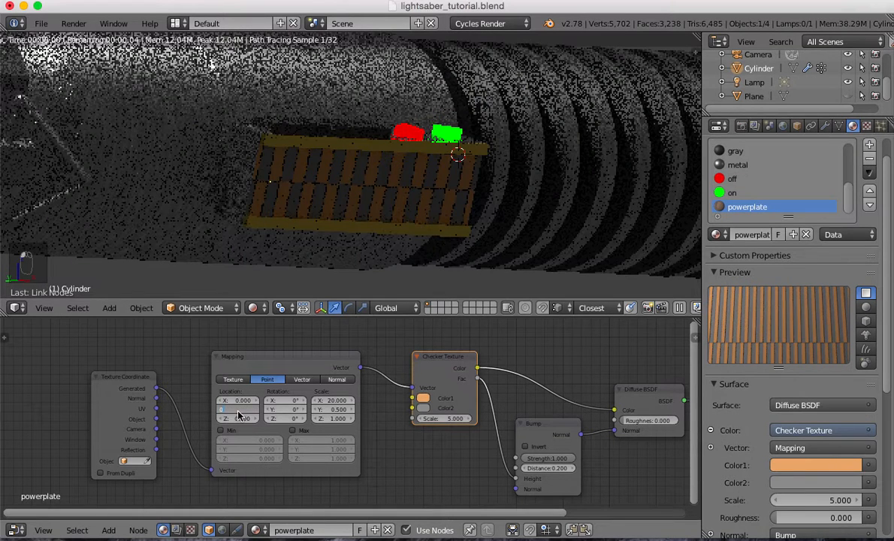
# Set the Mapping node's Y scale to 0.1 and its X scale to 30
pyautogui.click(336, 409)
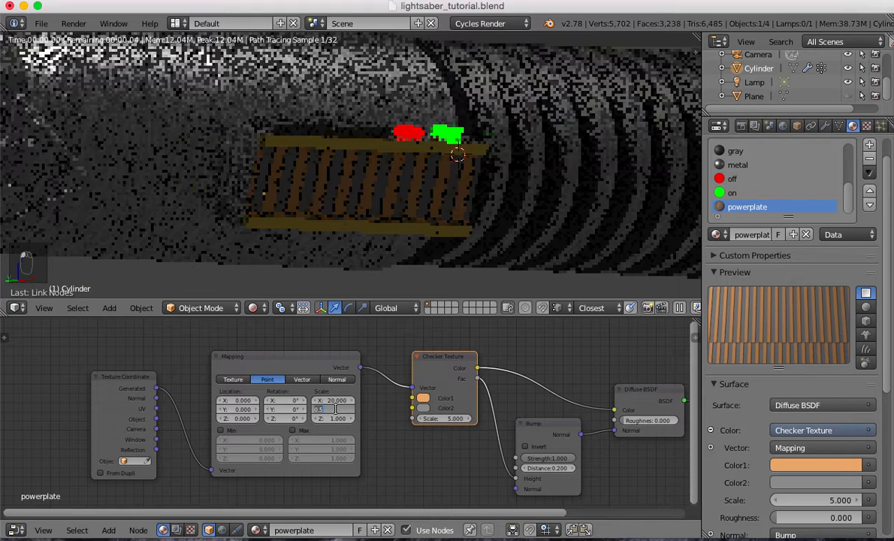
pyautogui.write('0.1')
pyautogui.press('Return')
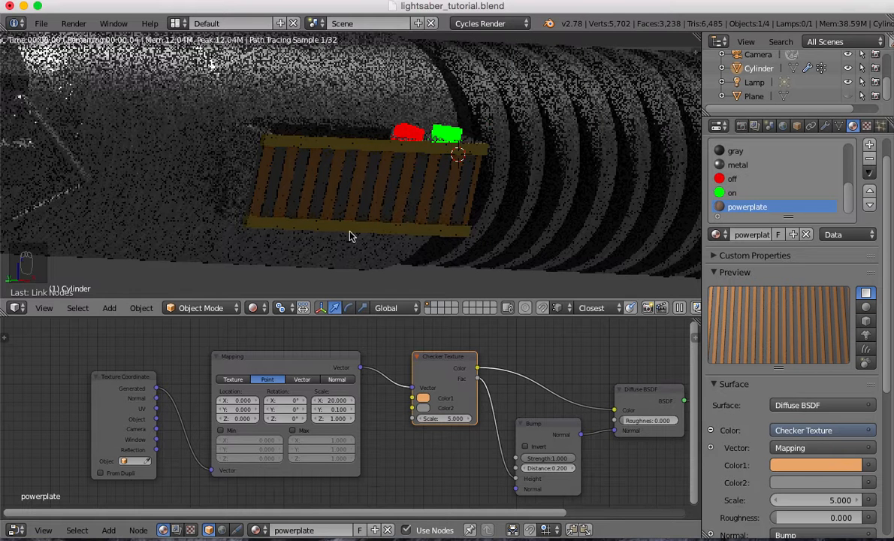
pyautogui.click(335, 399)
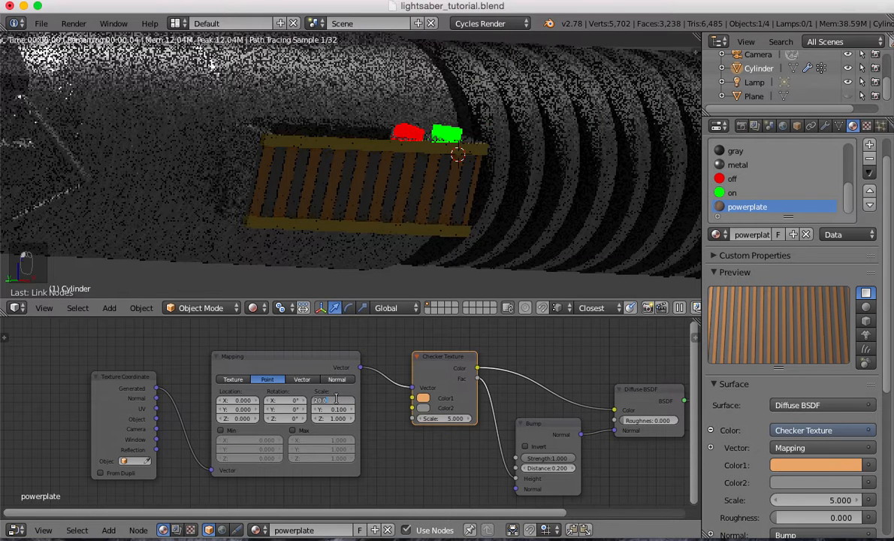
pyautogui.write('30')
pyautogui.press('Return')
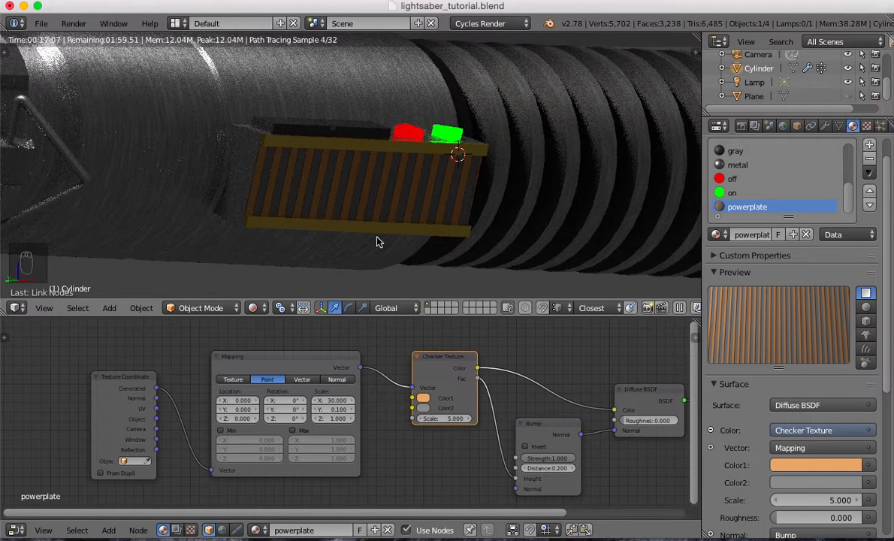
# Unhide the ground plane in the camera view and switch the viewport from rendered to solid shading
pyautogui.press('KP_0')
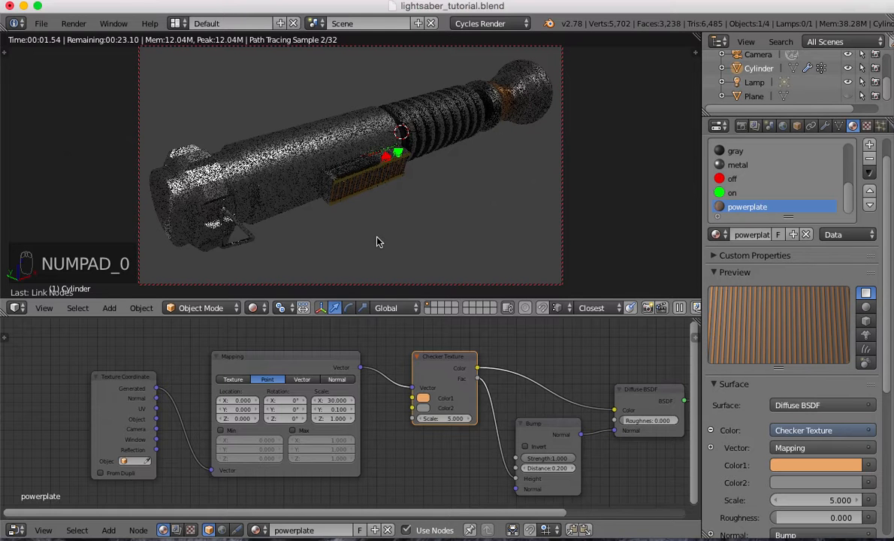
pyautogui.hotkey('alt', 'h')
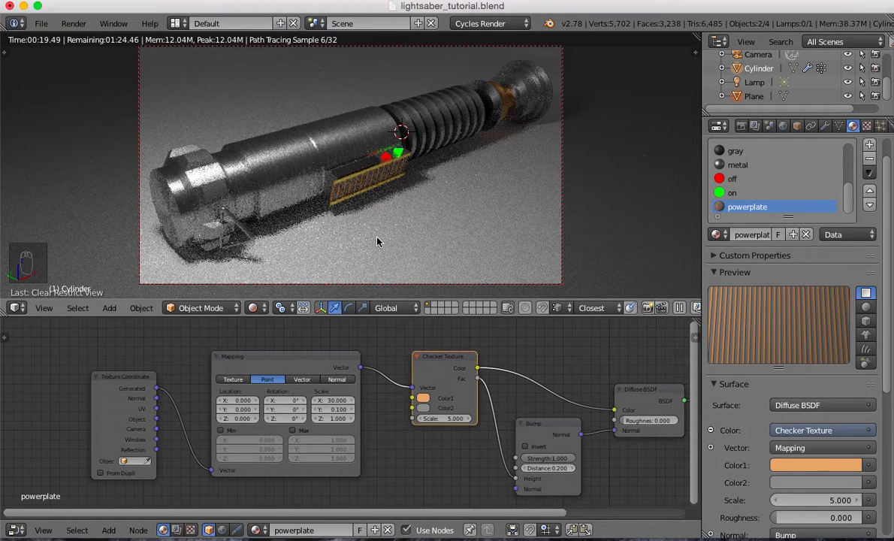
pyautogui.press('z')
pyautogui.press('z')
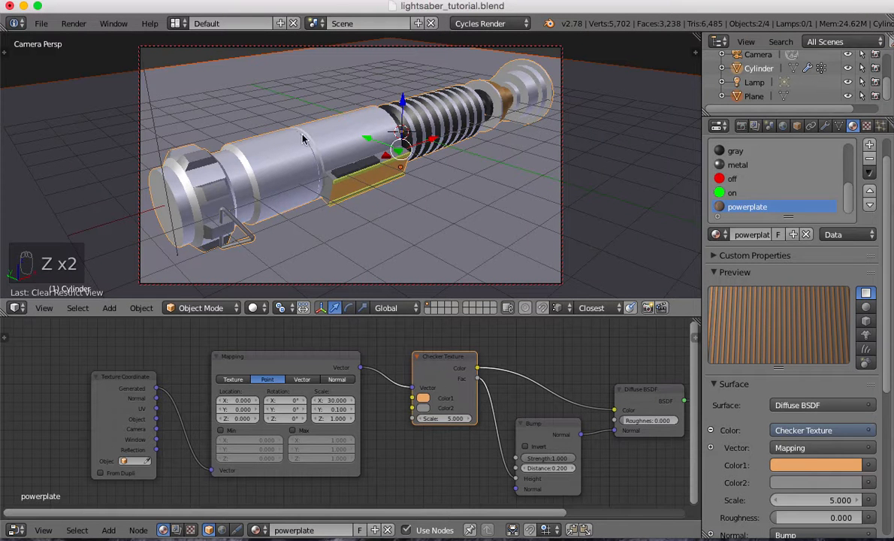
# Save the scene over the existing lightsaber_tutorial.blend file
pyautogui.hotkey('ctrl', 's')
pyautogui.hotkey('ctrl', 's')
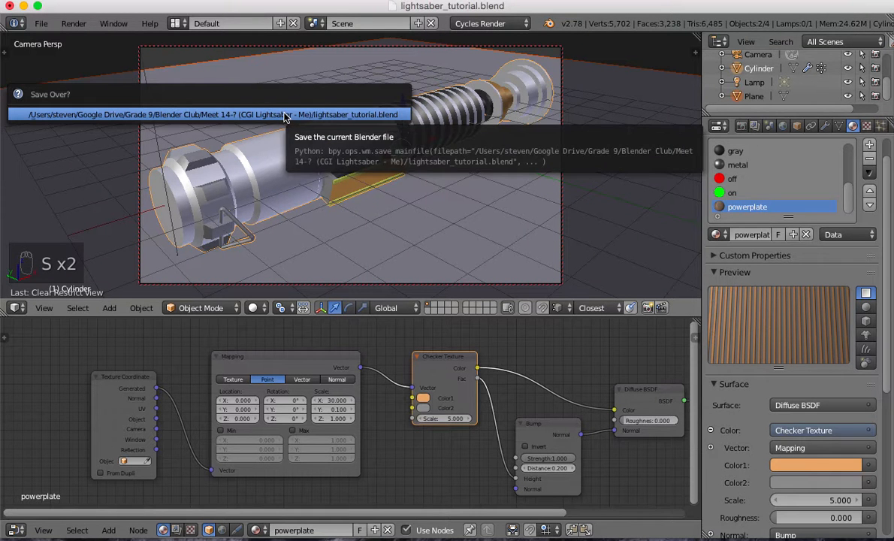
pyautogui.click(284, 115)
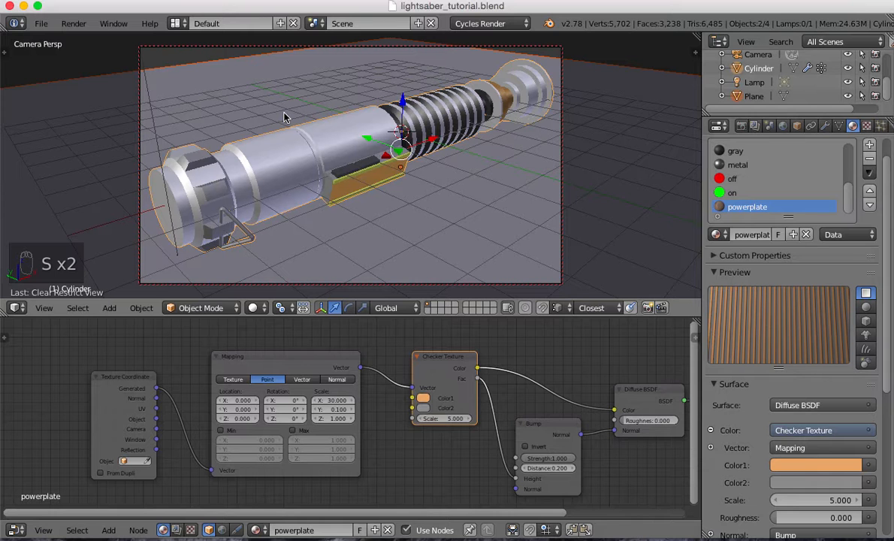